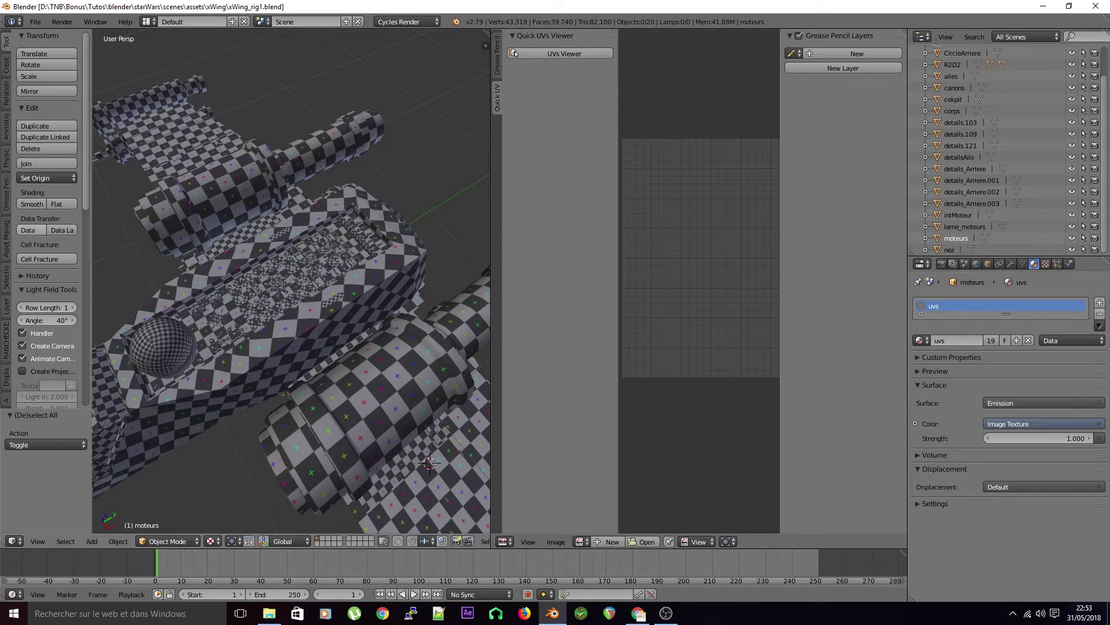
# Switch to Chrome and load the motion-live.com website
pyautogui.click(335, 27)
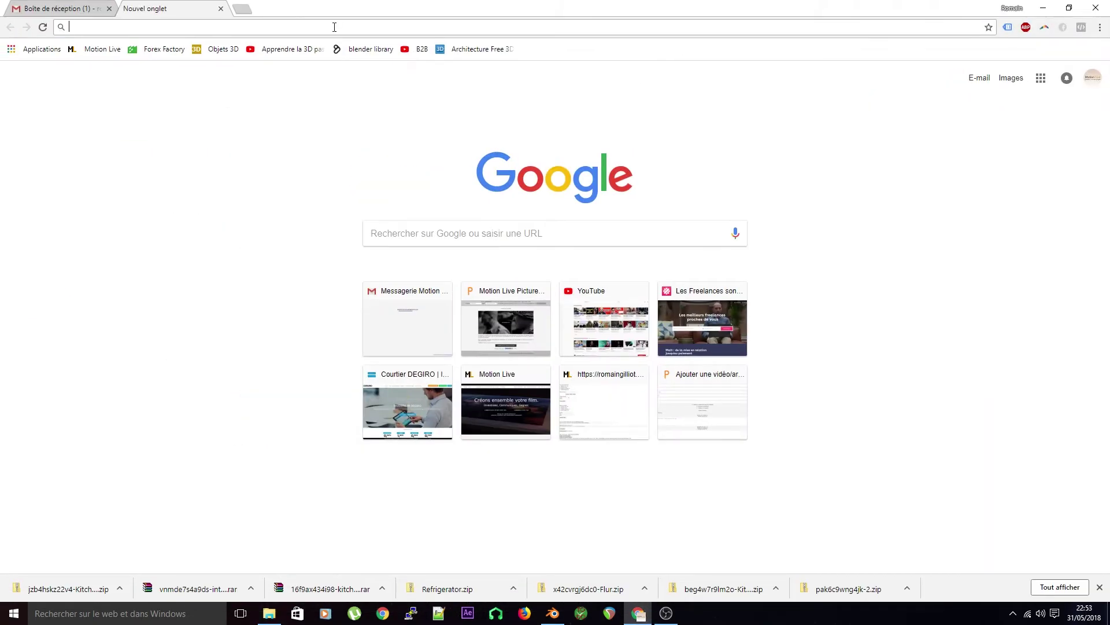
pyautogui.write('motion-li')
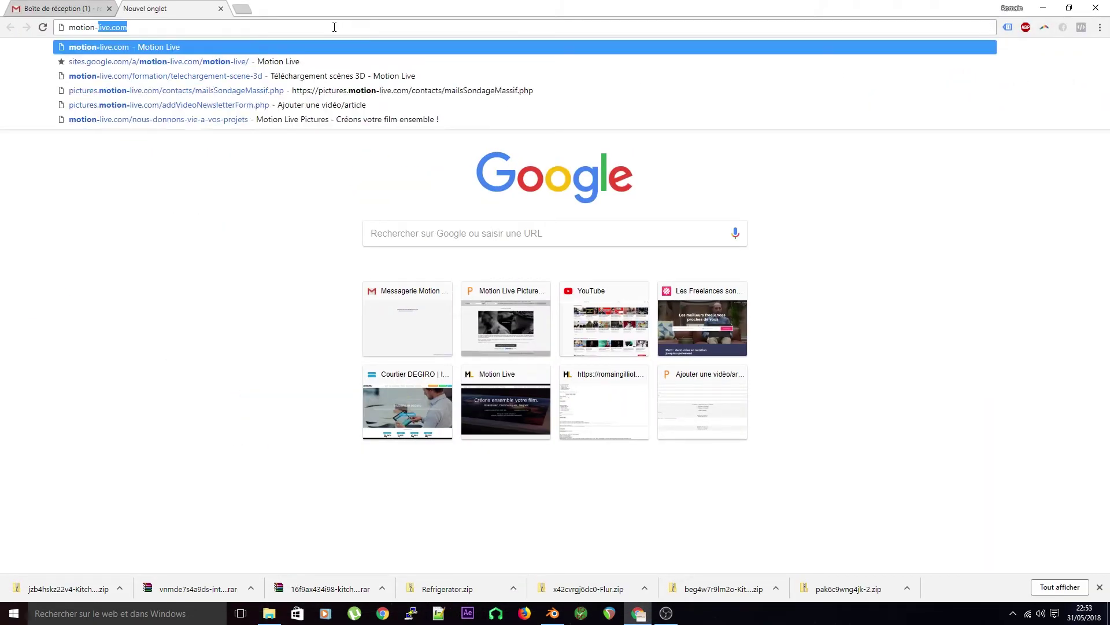
pyautogui.write('ve.com')
pyautogui.press('Return')
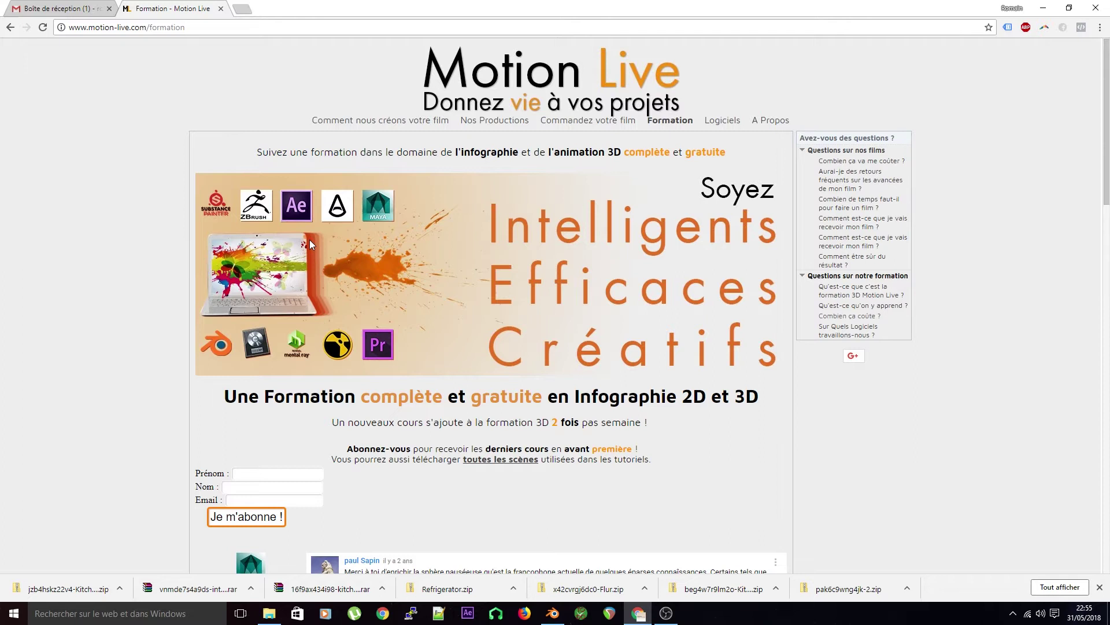
# Browse the playlist of the Autodesk Maya course on the Formation page, and close the playlist
pyautogui.scroll(-4, 310, 240)
pyautogui.scroll(-3, 287, 214)
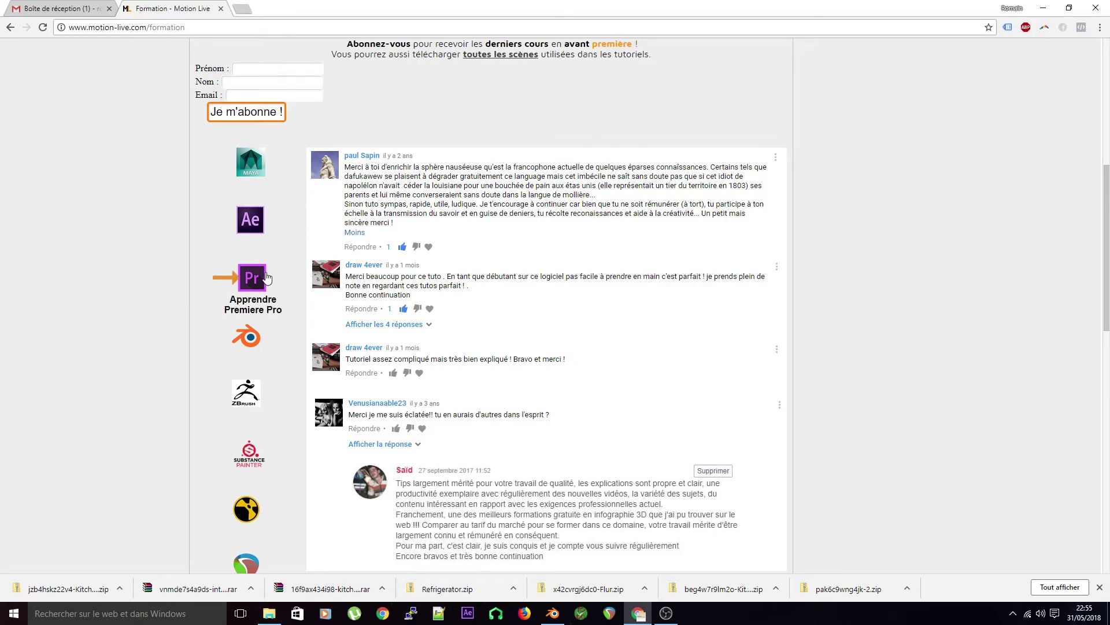
pyautogui.click(252, 166)
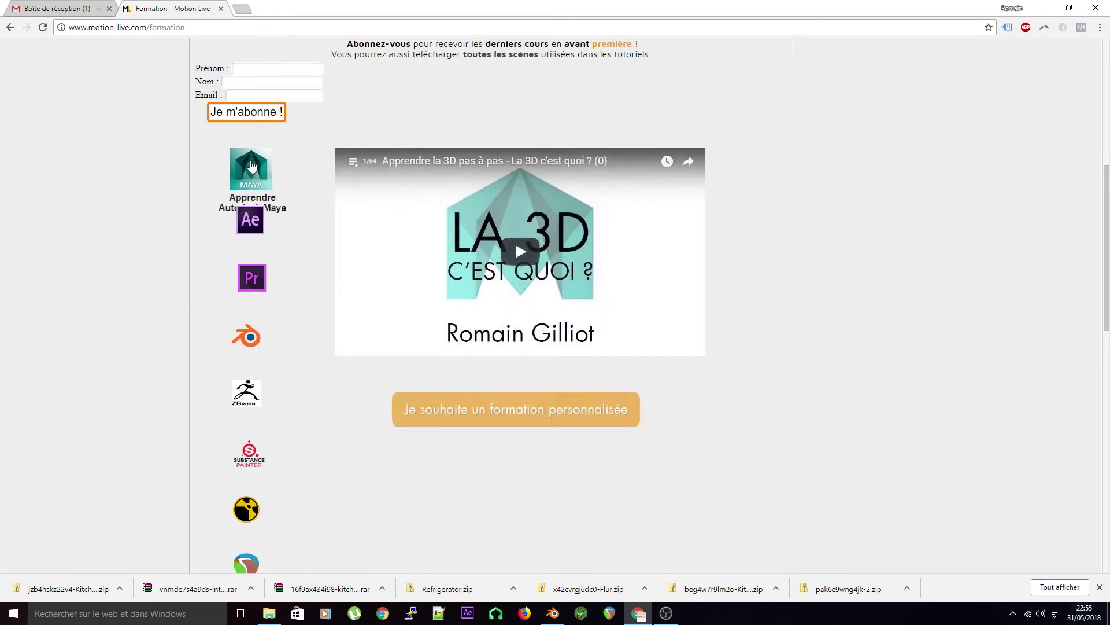
pyautogui.click(364, 170)
pyautogui.scroll(-10, 371, 214)
pyautogui.scroll(-20, 371, 214)
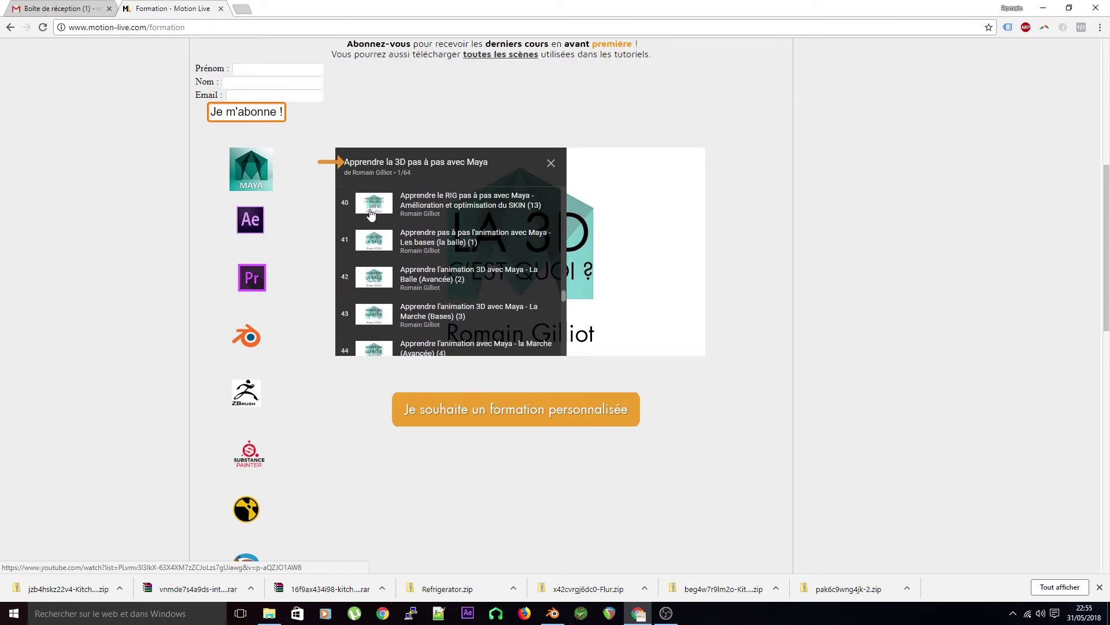
pyautogui.scroll(-5, 371, 214)
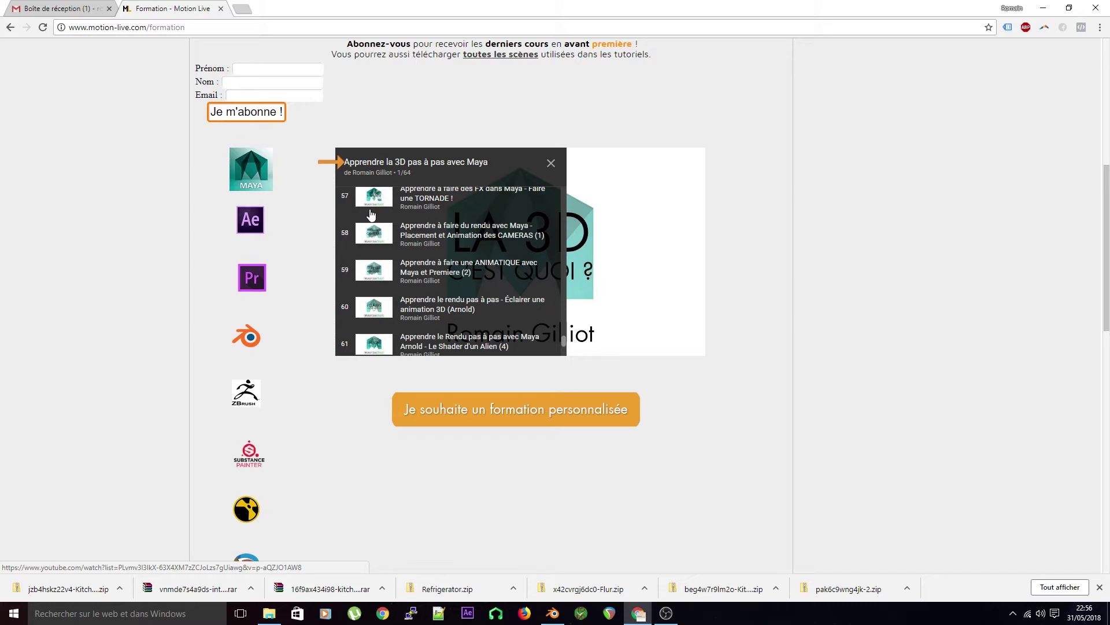
pyautogui.click(550, 163)
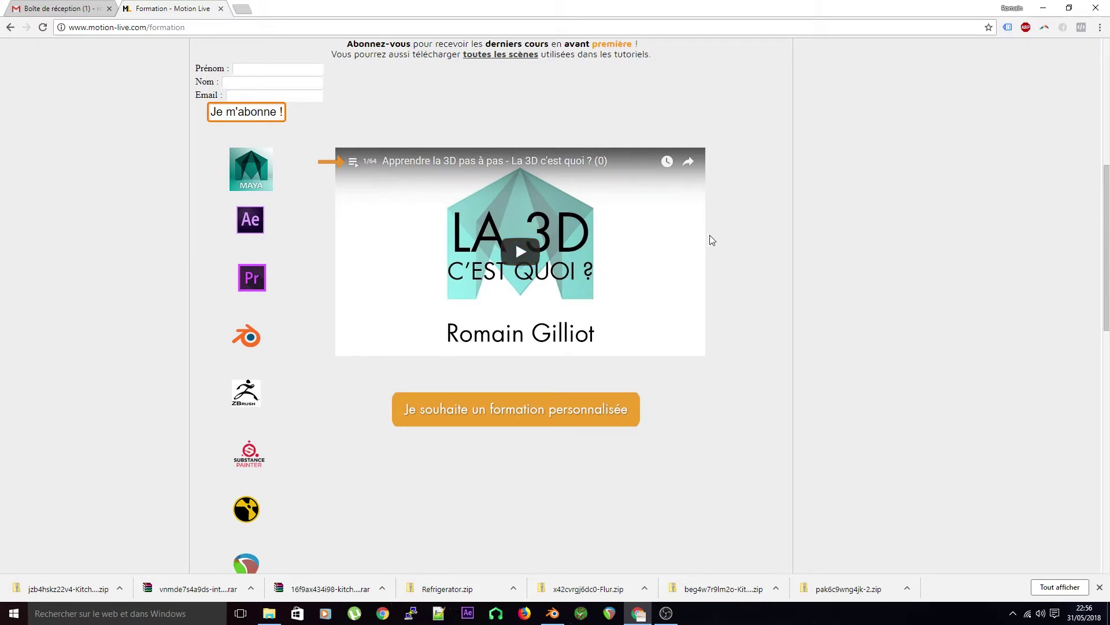
# Open the 3D scenes download page and submit the subscriber's e-mail address to access the files
pyautogui.scroll(5, 710, 234)
pyautogui.scroll(-1, 493, 347)
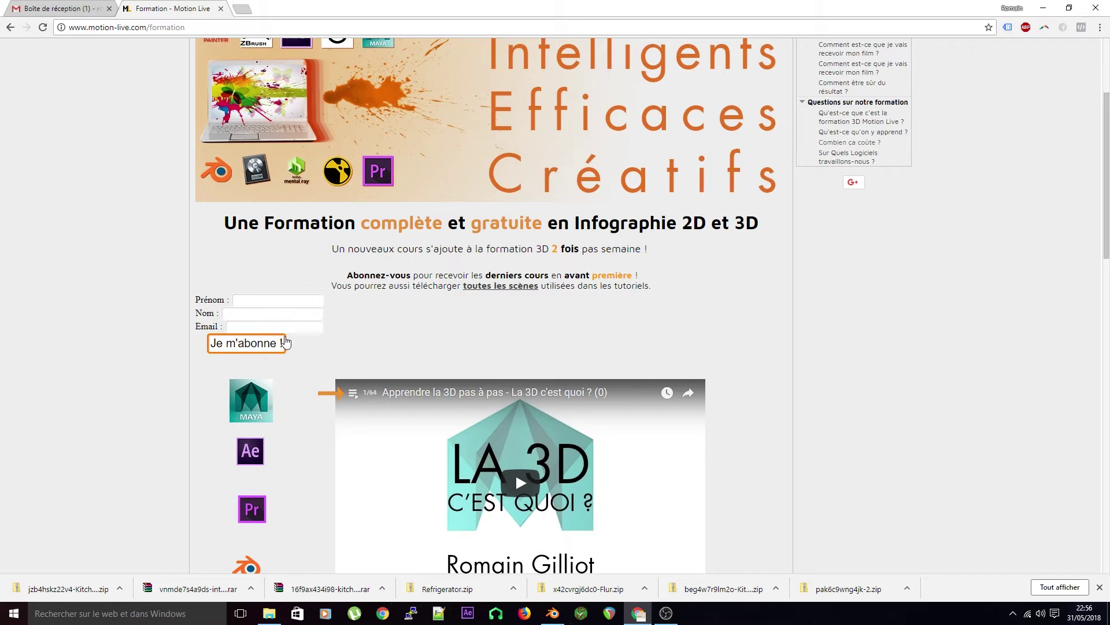
pyautogui.click(479, 288)
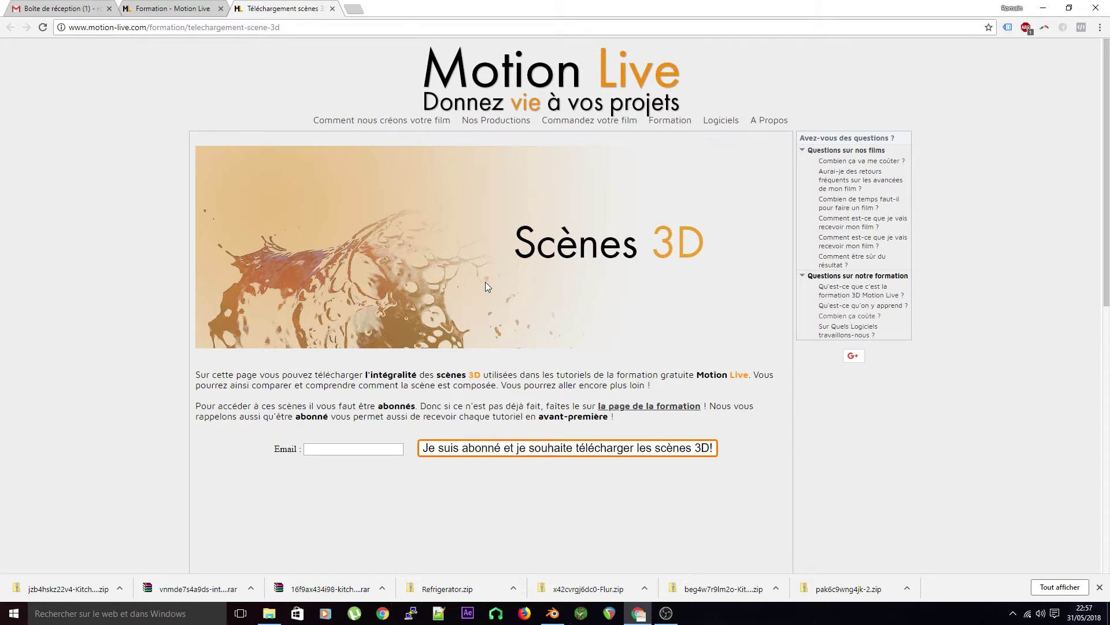
pyautogui.scroll(-3, 485, 282)
pyautogui.click(335, 276)
pyautogui.press('Down')
pyautogui.press('Return')
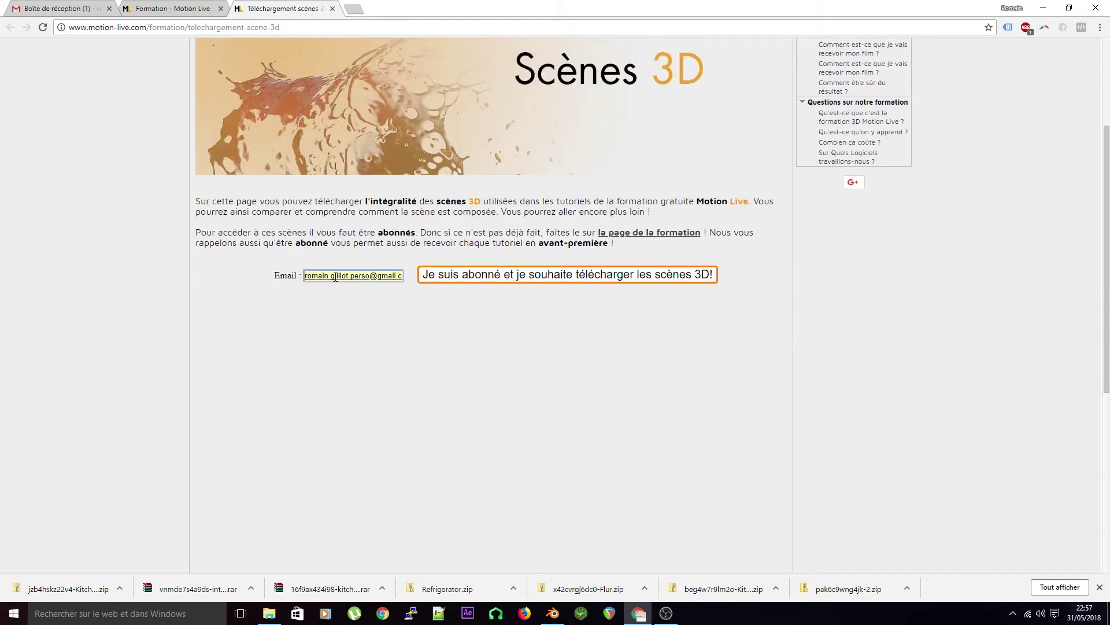
pyautogui.click(459, 275)
# Look through the list of downloadable 3D scene archives for the X-Wing and other tutorial files
pyautogui.scroll(-9, 874, 397)
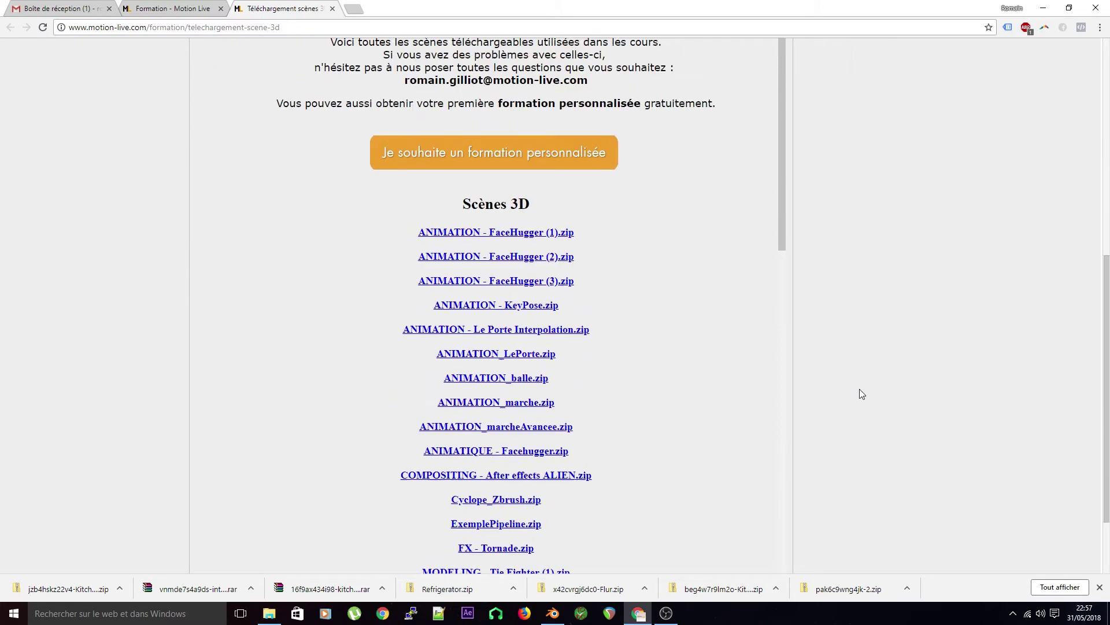
pyautogui.scroll(-10, 712, 317)
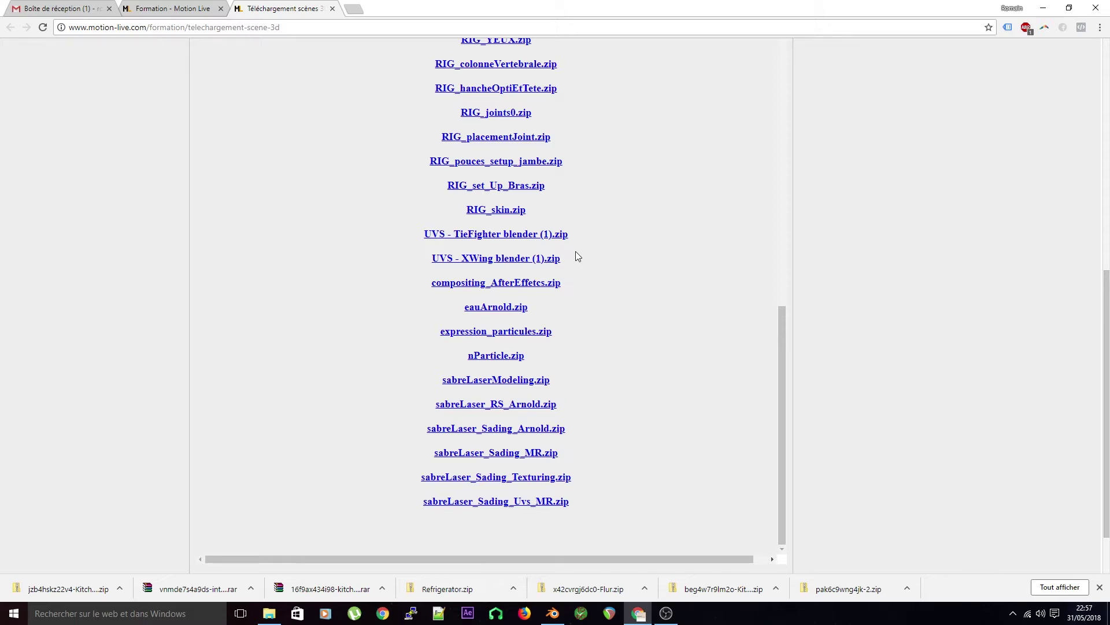
pyautogui.scroll(10, 587, 251)
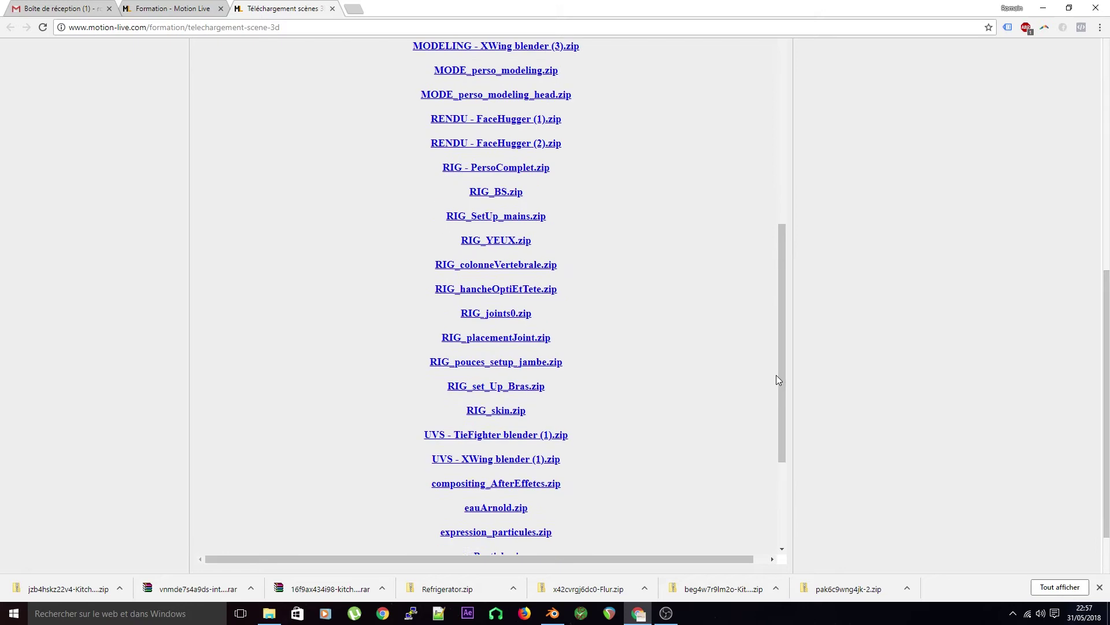
pyautogui.scroll(6, 775, 457)
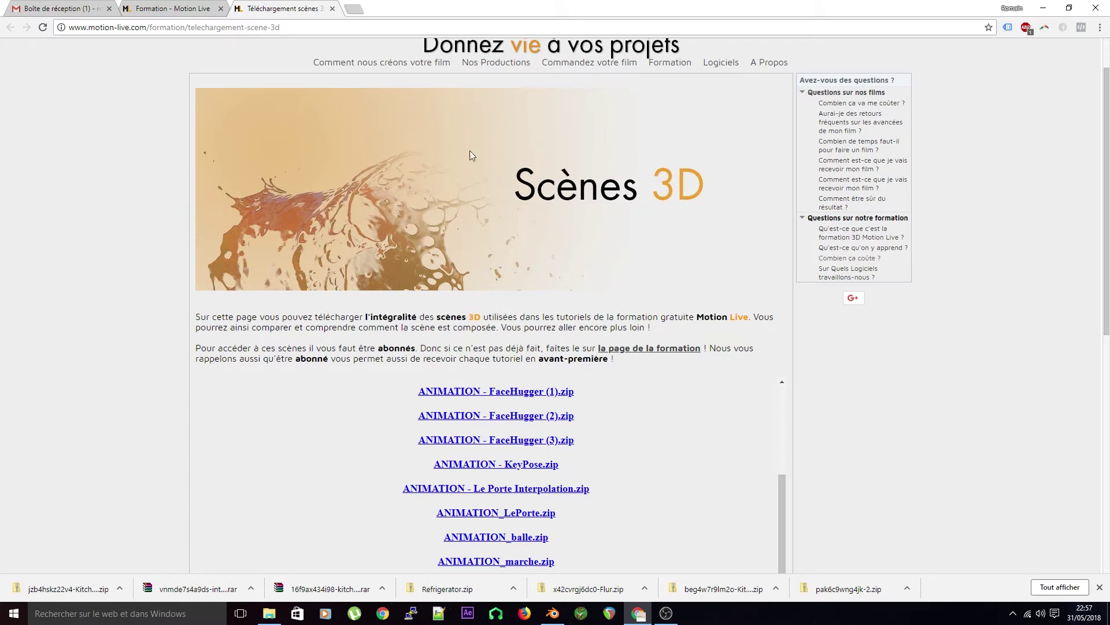
# Close both Motion Live tabs and return to Blender
pyautogui.click(332, 8)
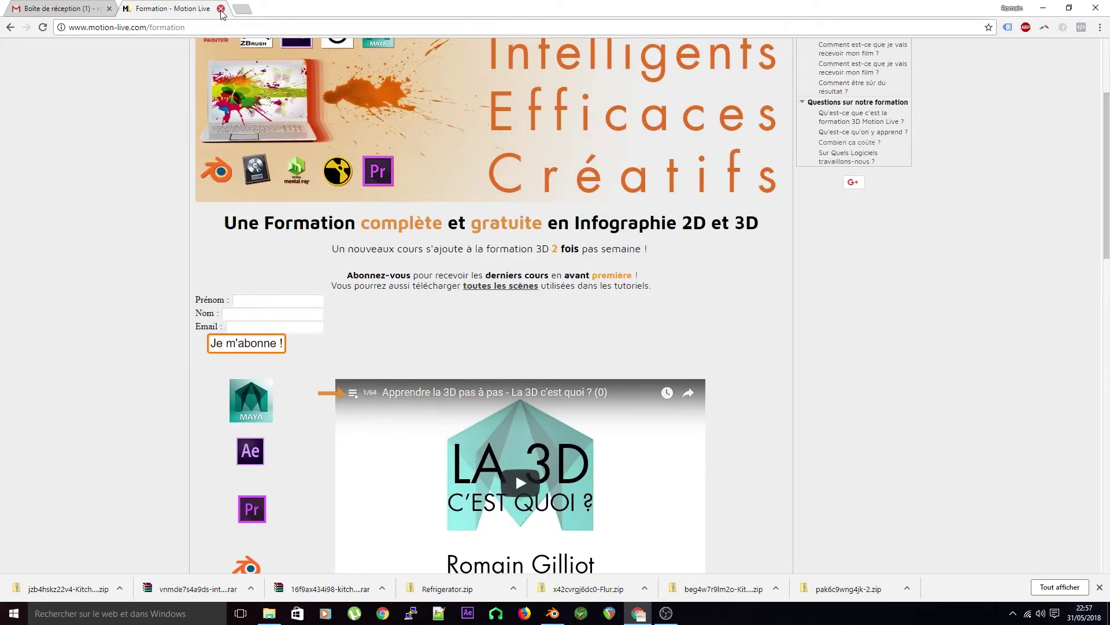
pyautogui.click(221, 9)
pyautogui.click(1043, 8)
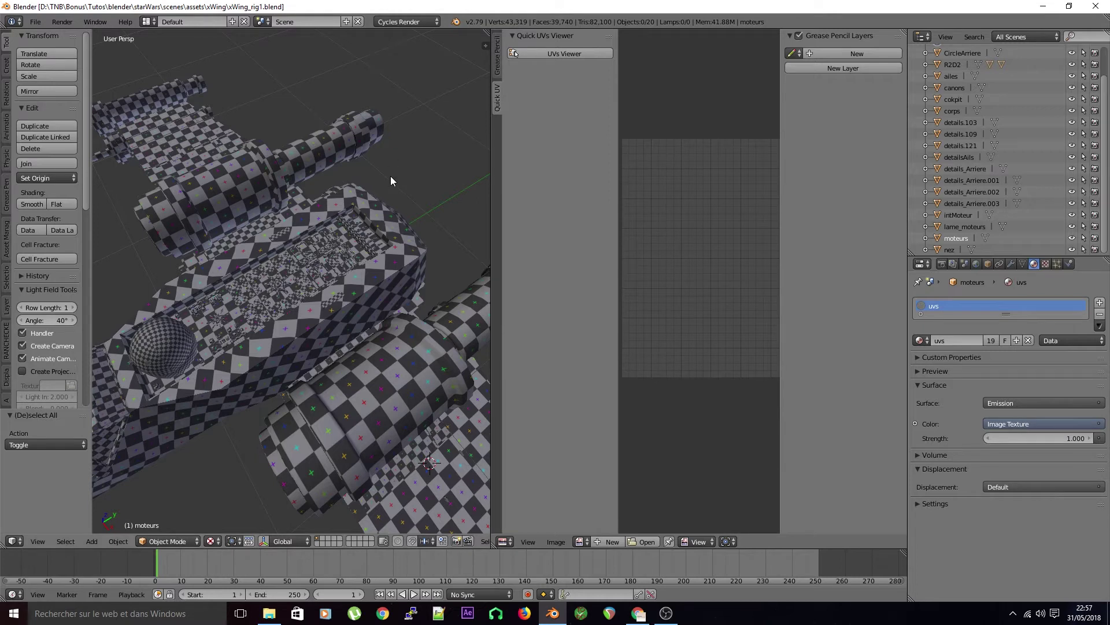
# Test the X-Wing's wing rig by moving the ctl_ailes arrow control vertically
pyautogui.scroll(-5, 390, 180)
pyautogui.moveTo(370, 248); pyautogui.dragTo(317, 274, button='middle')
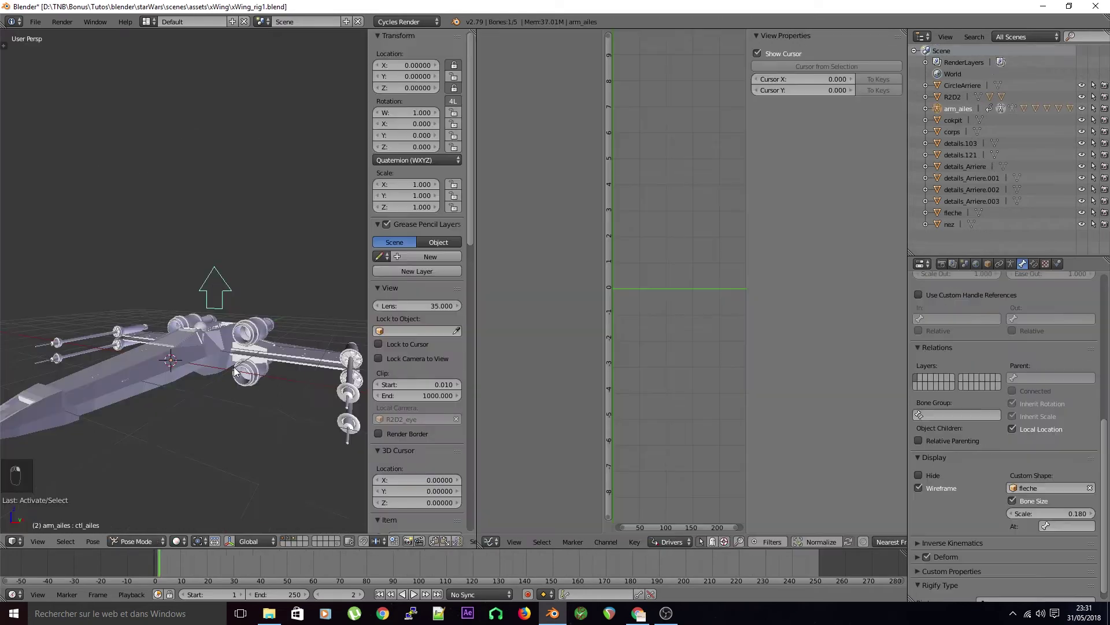
pyautogui.press('g')
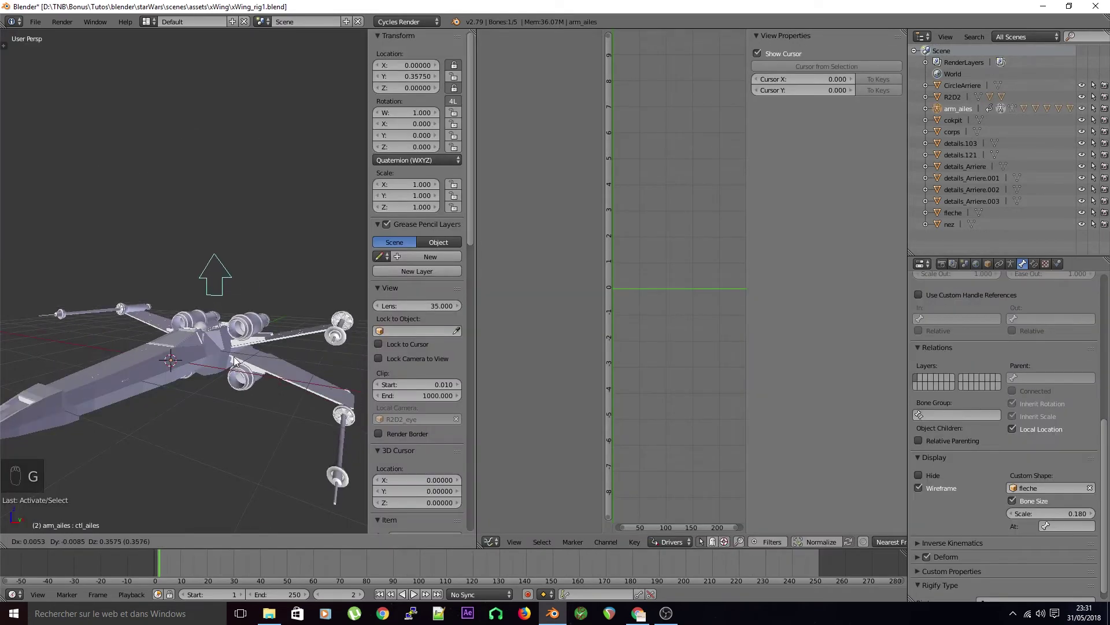
pyautogui.click(228, 393)
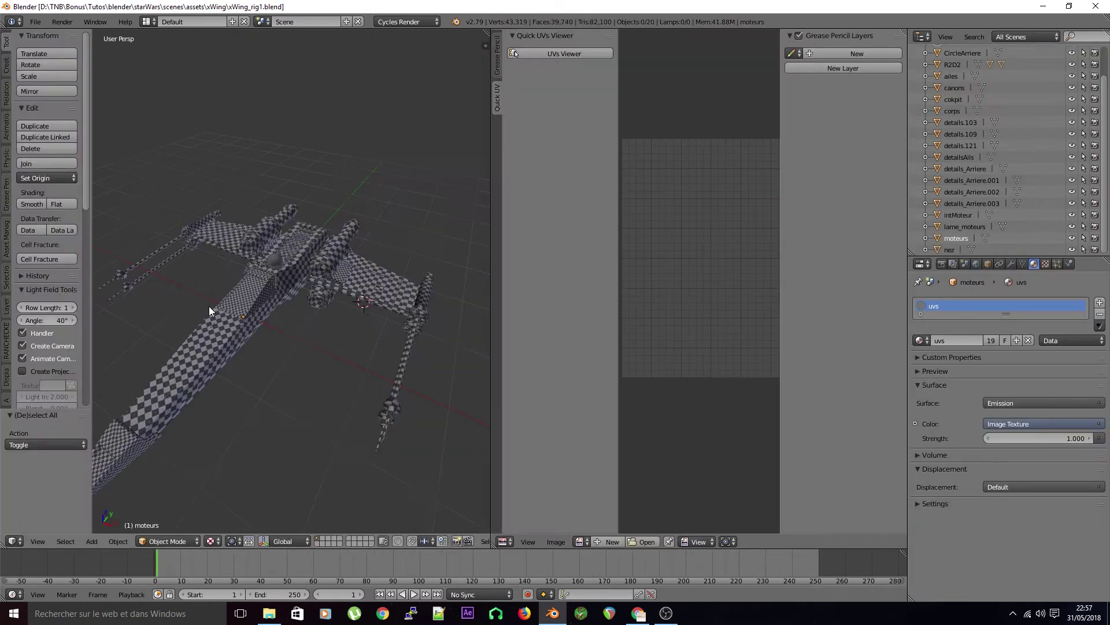
# Unlink the uvs material from the moteurs object and save the file over the existing one
pyautogui.click(1028, 340)
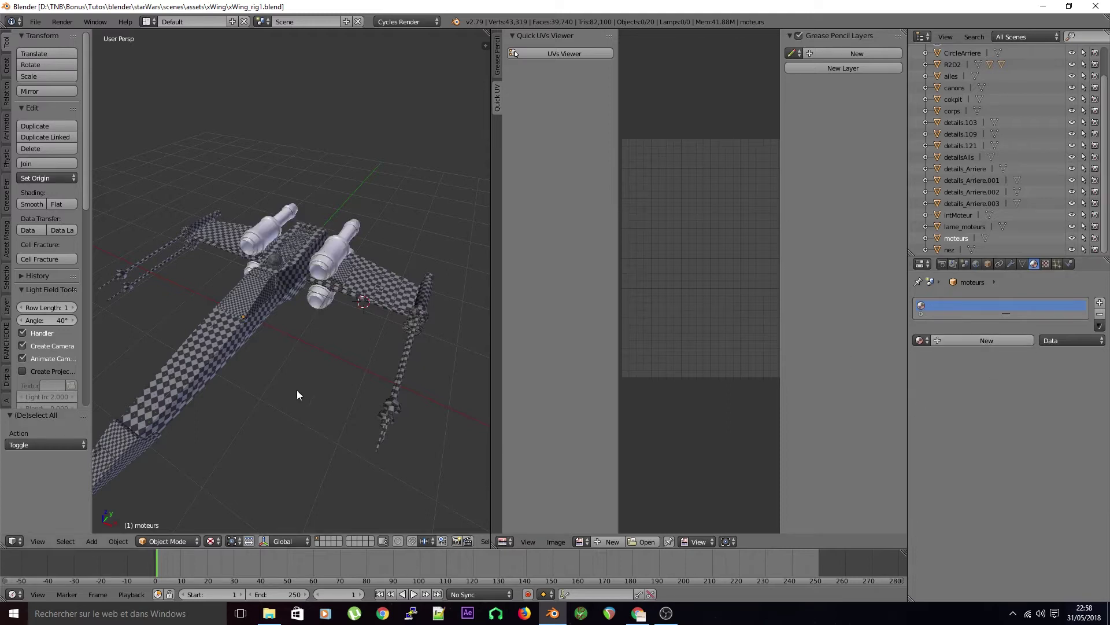
pyautogui.hotkey('ctrl', 's')
pyautogui.click(348, 377)
# Set the viewport shading to Solid and merge the UV editor area into the 3D view
pyautogui.click(211, 540)
pyautogui.click(234, 504)
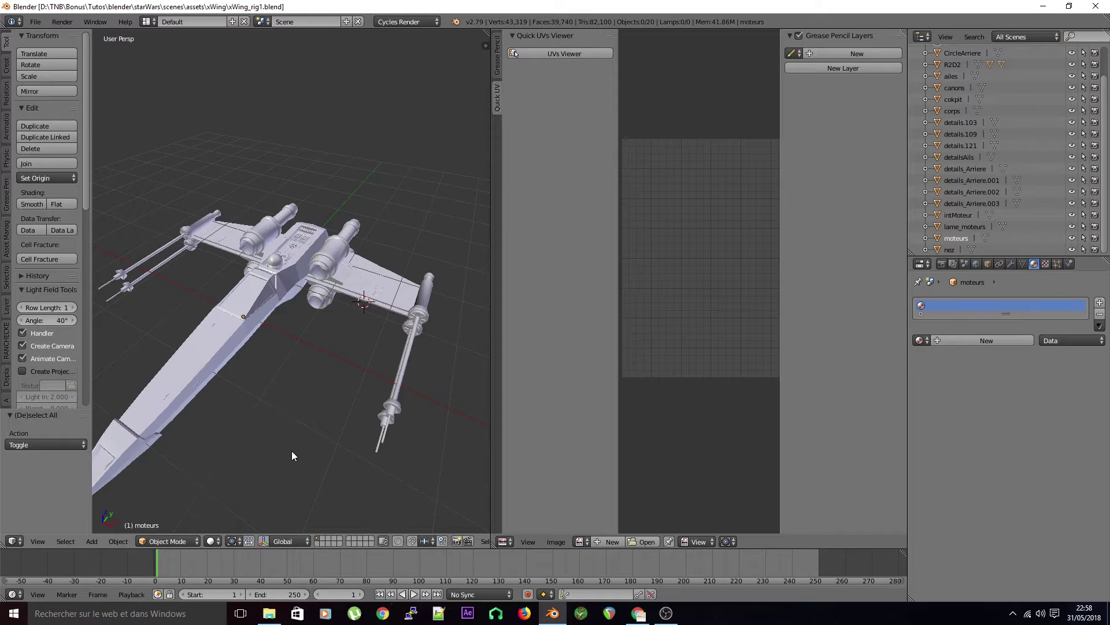
pyautogui.moveTo(291, 450); pyautogui.dragTo(197, 404, button='middle')
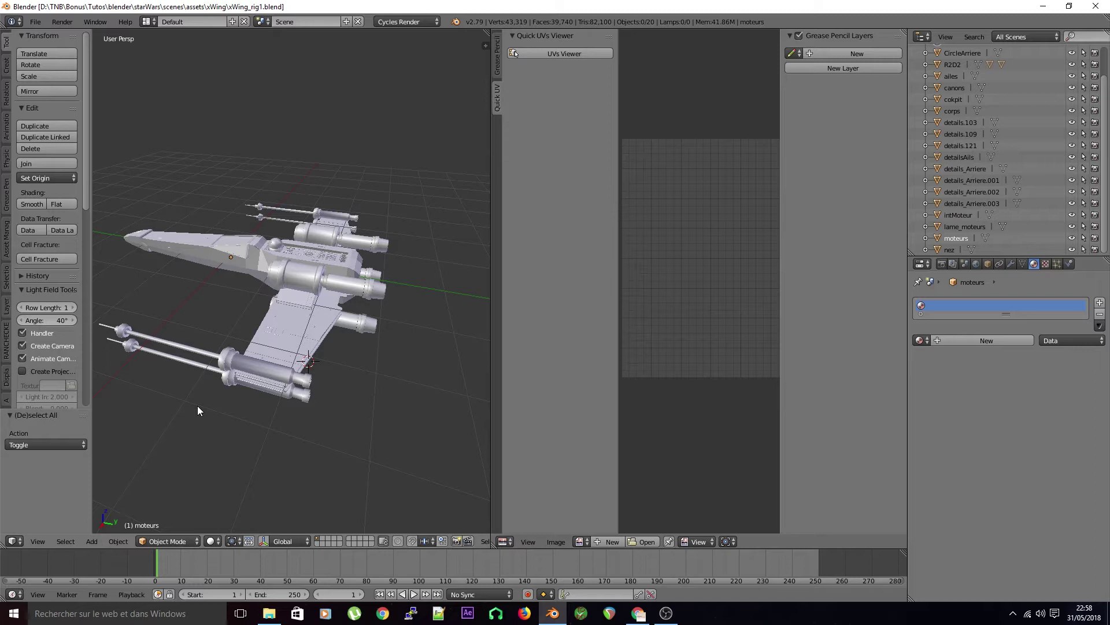
pyautogui.moveTo(495, 37); pyautogui.dragTo(501, 149)
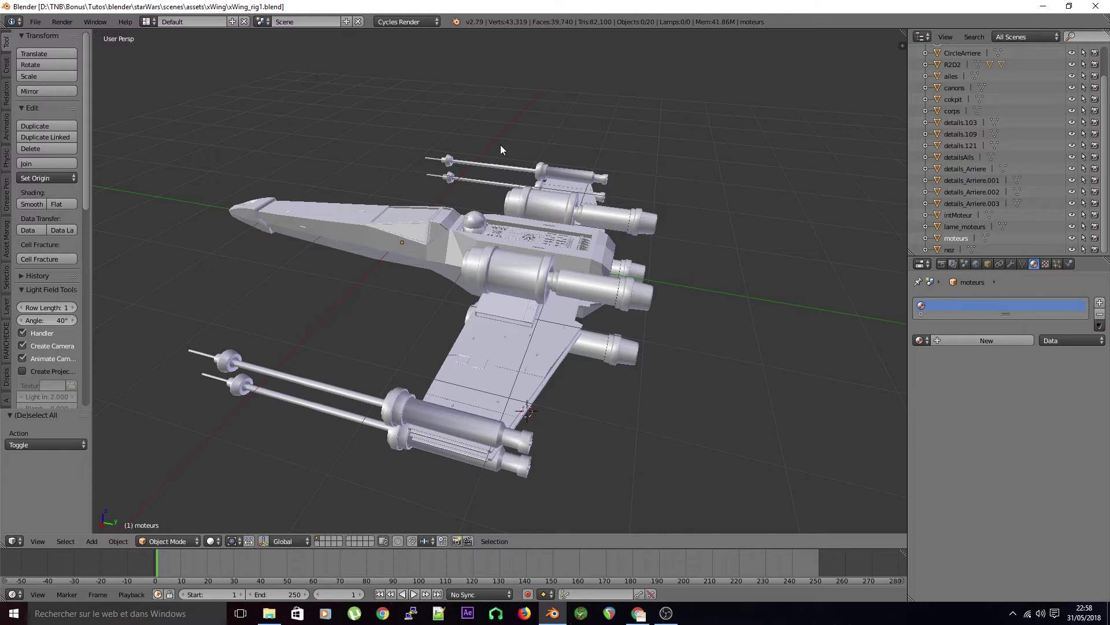
# Snap the 3D cursor to the centre of the scene
pyautogui.moveTo(475, 222); pyautogui.dragTo(469, 255, button='middle')
pyautogui.hotkey('shift', 's')
pyautogui.click(452, 321)
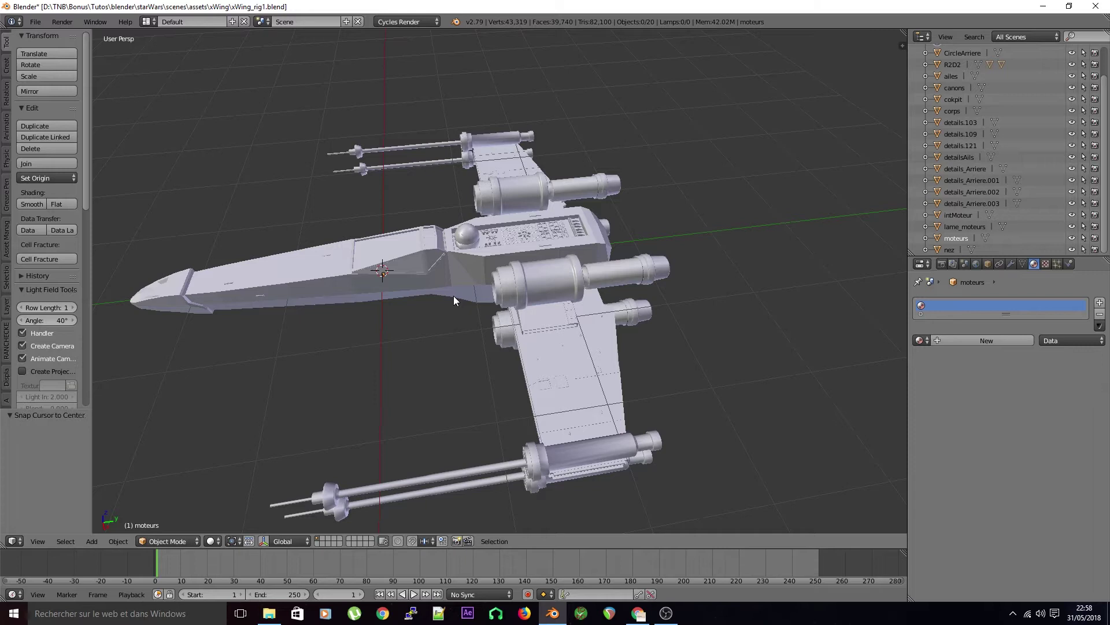
# Move the ailes wing object to the second layer, display only that layer and deselect everything
pyautogui.moveTo(450, 328); pyautogui.dragTo(476, 323, button='middle')
pyautogui.rightClick(645, 325)
pyautogui.moveTo(537, 375); pyautogui.dragTo(623, 329, button='middle')
pyautogui.press('m')
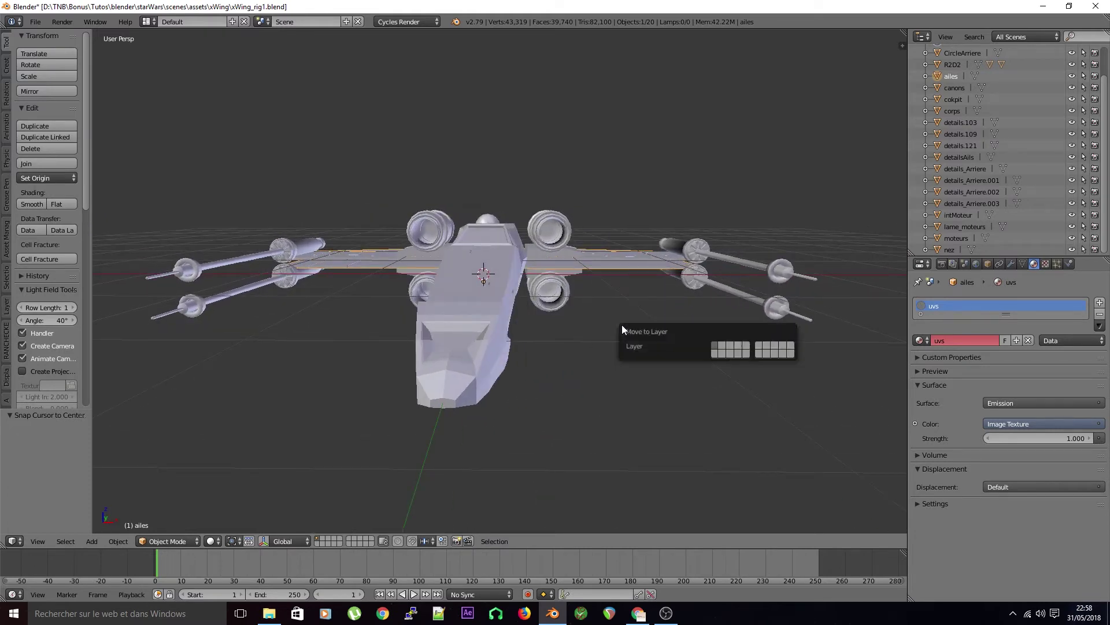
pyautogui.click(719, 343)
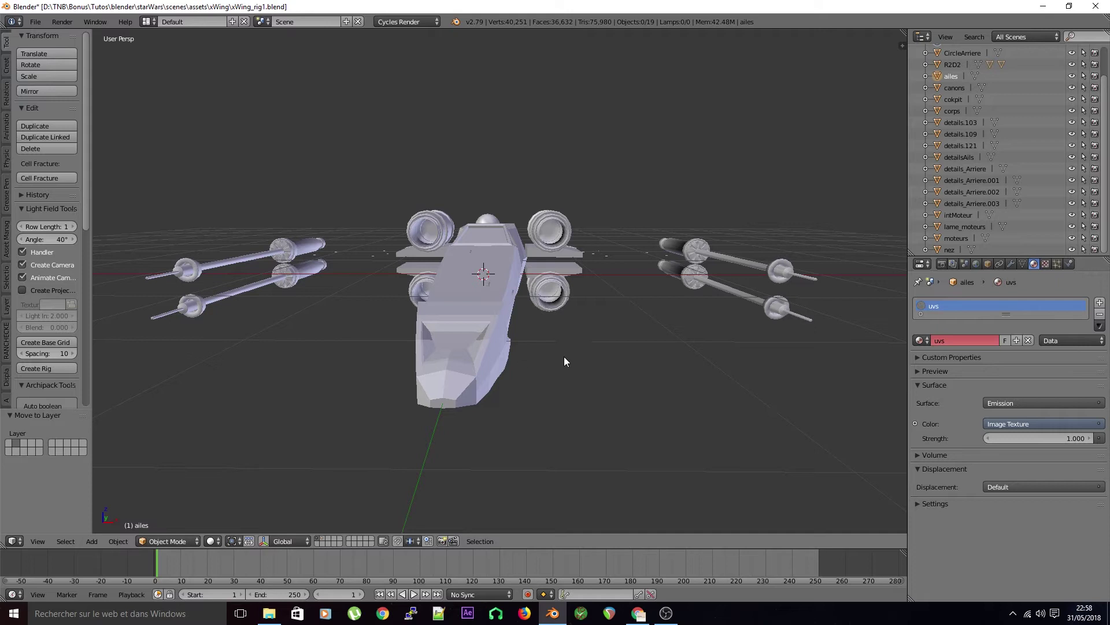
pyautogui.click(325, 539)
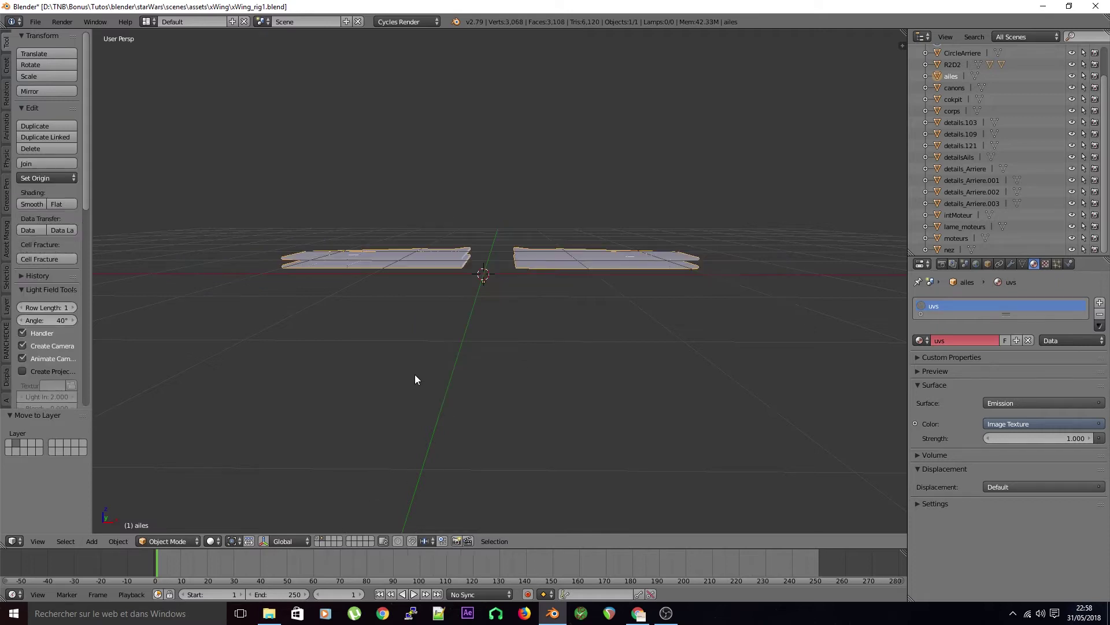
pyautogui.press('a')
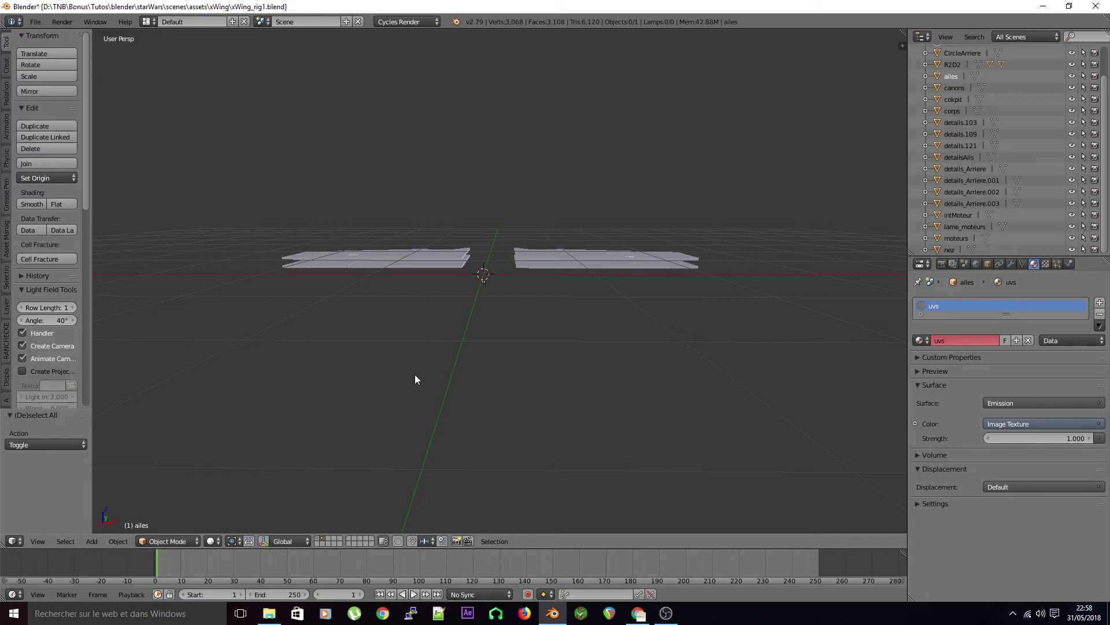
# Switch to the front view and hide the x_wing.JPG background image assigned to the Front axis
pyautogui.press('KP_1')
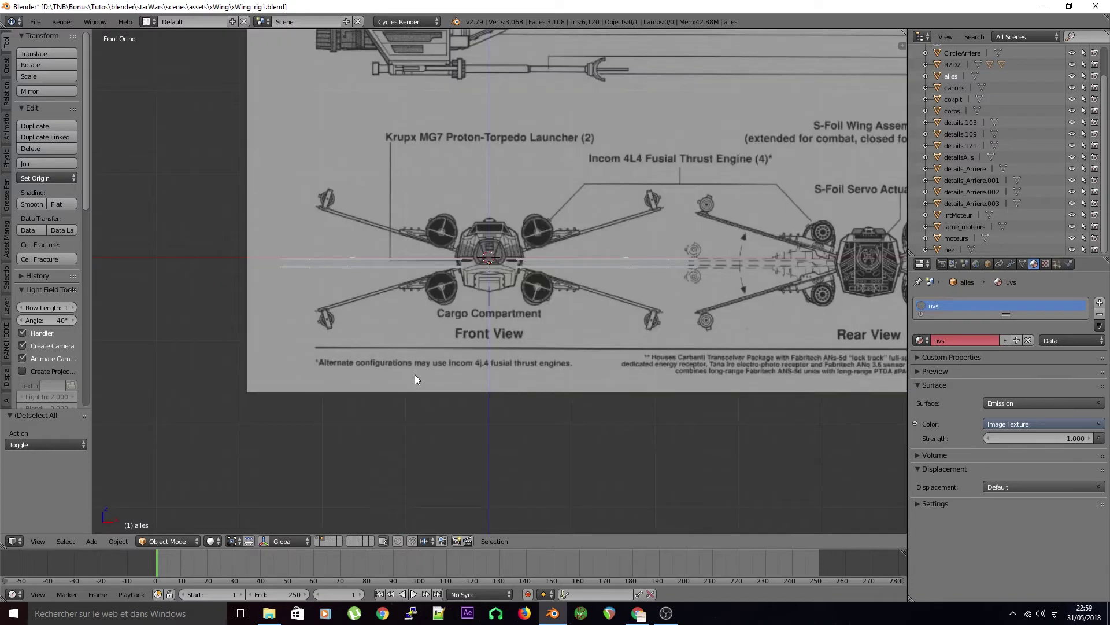
pyautogui.scroll(-1, 436, 367)
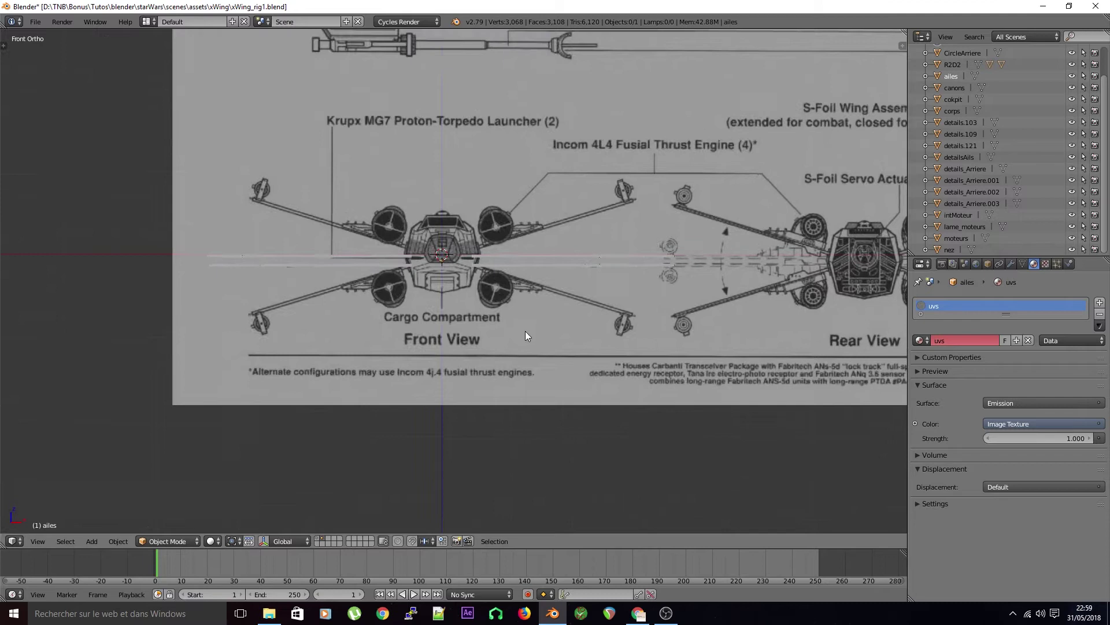
pyautogui.press('n')
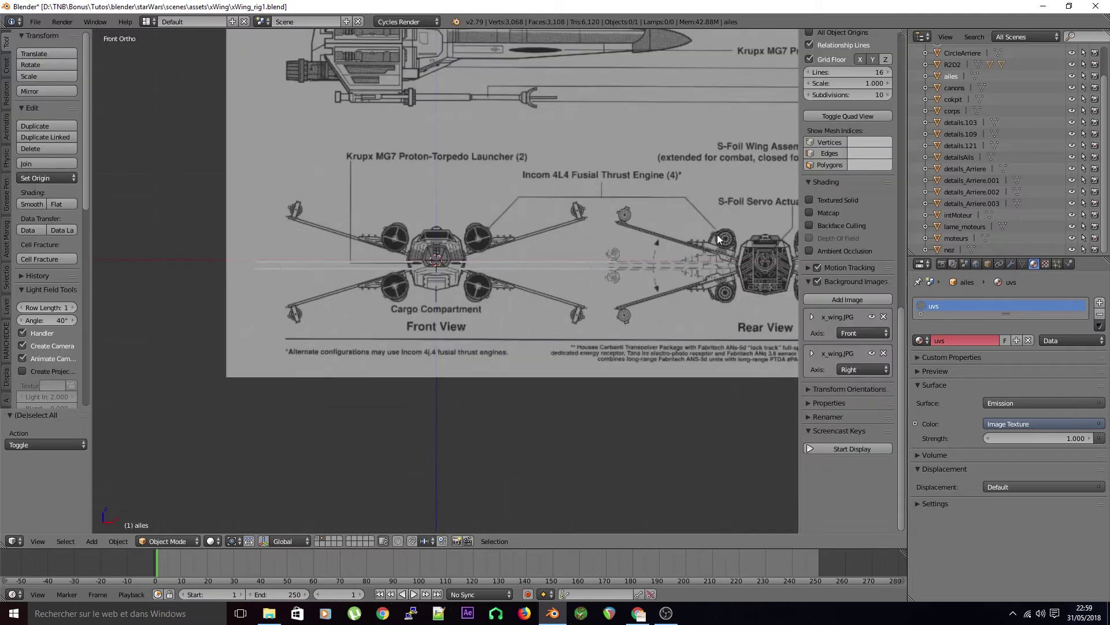
pyautogui.click(871, 316)
pyautogui.press('n')
pyautogui.press('n')
pyautogui.press('n')
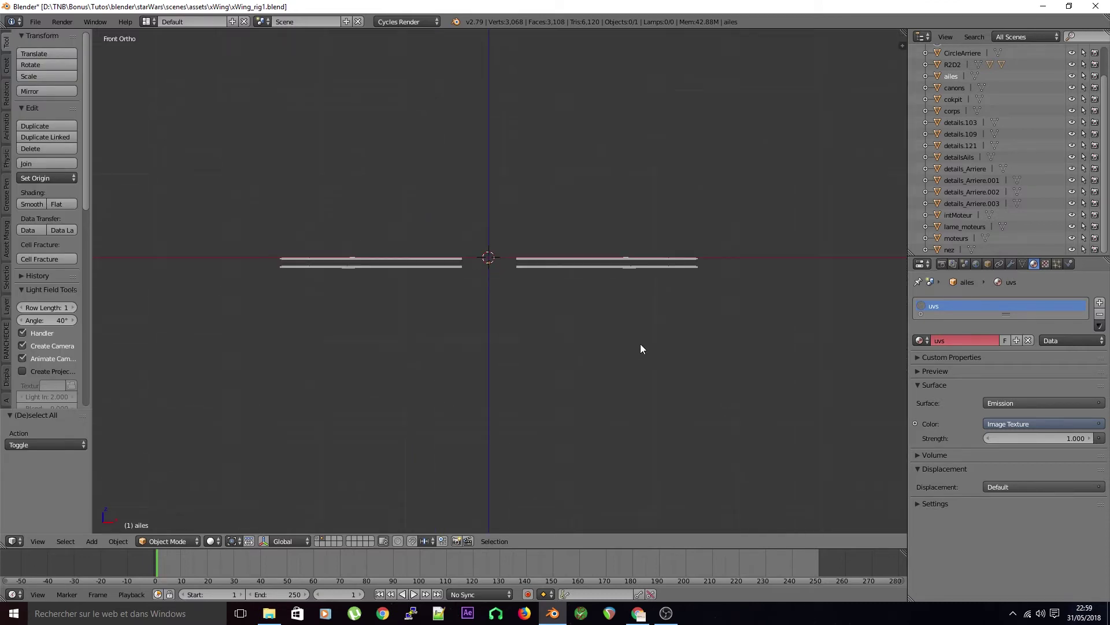
# Add a single-bone armature at the centre of the scene between the wings
pyautogui.scroll(3, 648, 325)
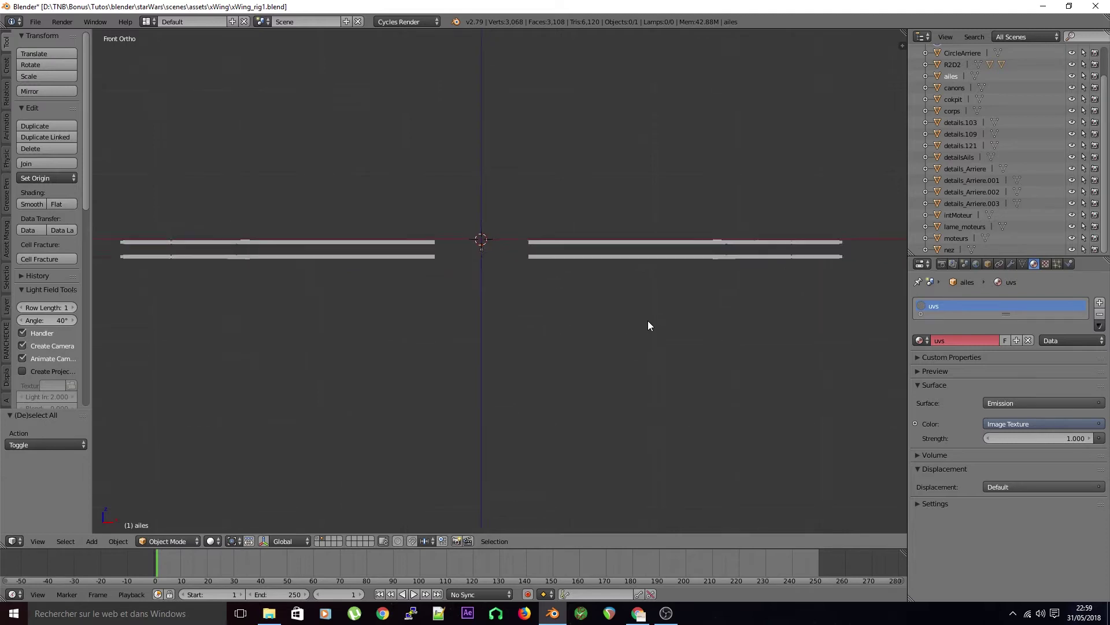
pyautogui.hotkey('shift', 'a')
pyautogui.moveTo(569, 313)
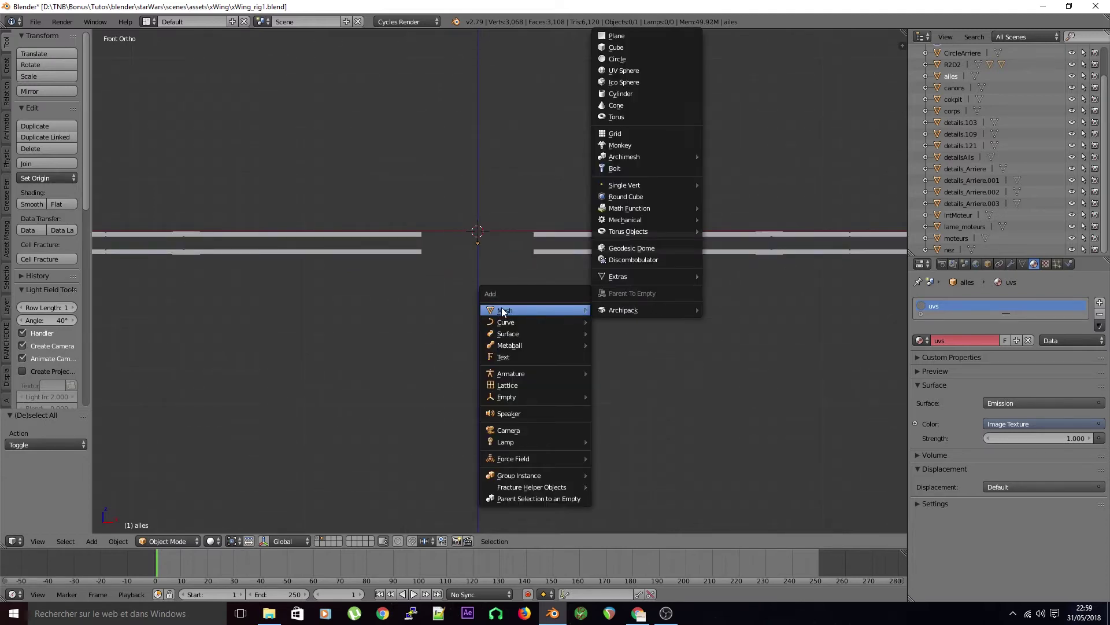
pyautogui.moveTo(547, 373)
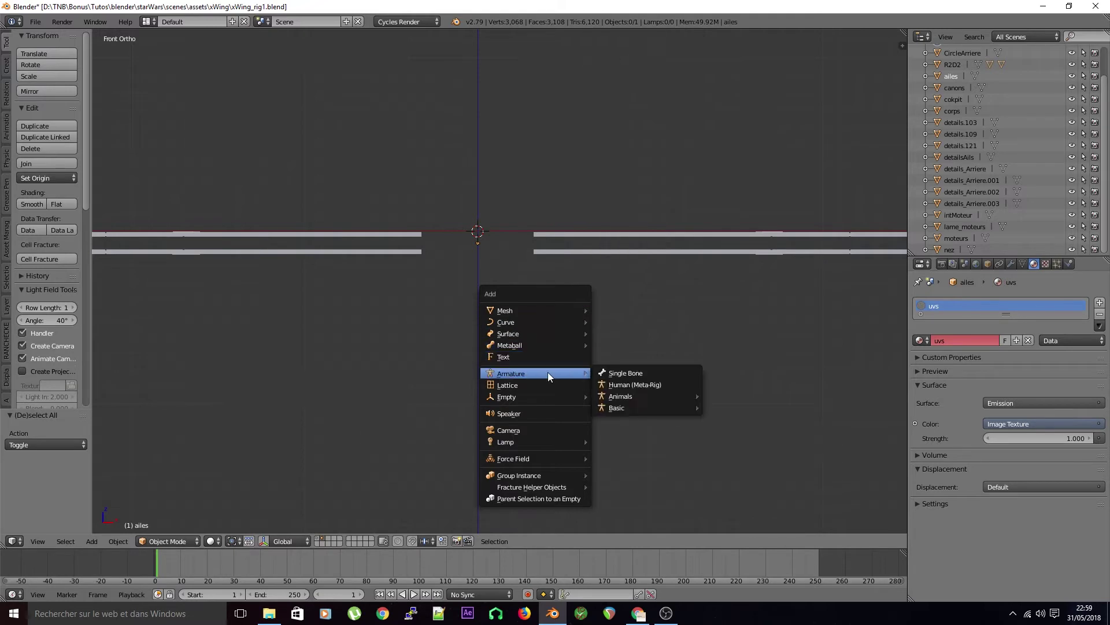
pyautogui.click(640, 373)
pyautogui.scroll(-2, 563, 304)
pyautogui.scroll(1, 564, 304)
pyautogui.press('t')
pyautogui.press('t')
pyautogui.press('n')
pyautogui.press('n')
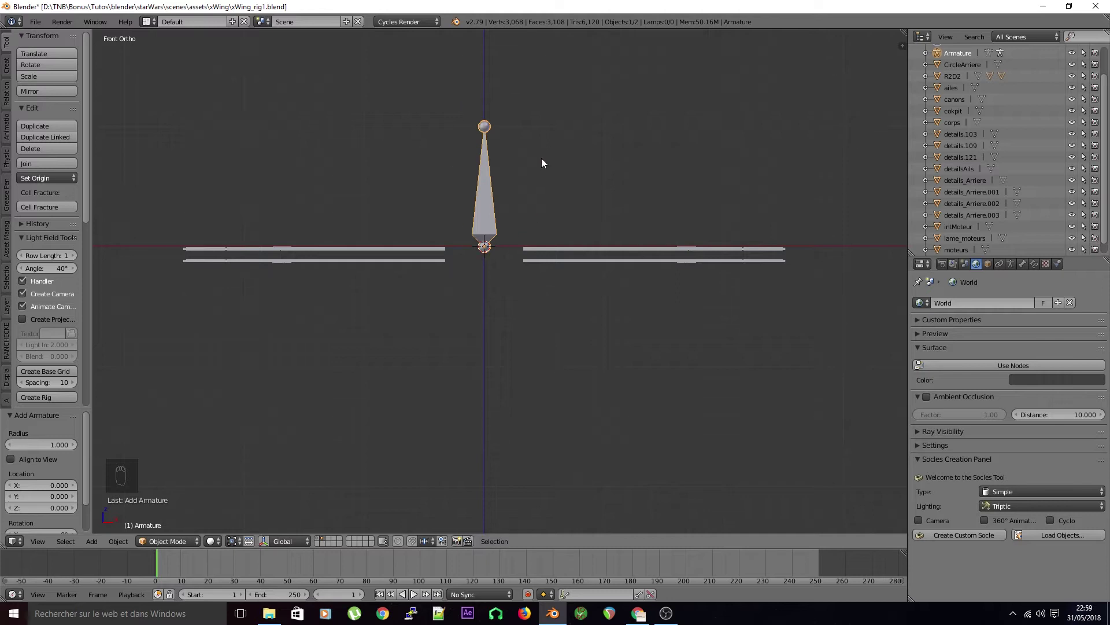
# Enter edit mode on the armature and select the whole bone
pyautogui.press('Tab')
pyautogui.scroll(2, 501, 156)
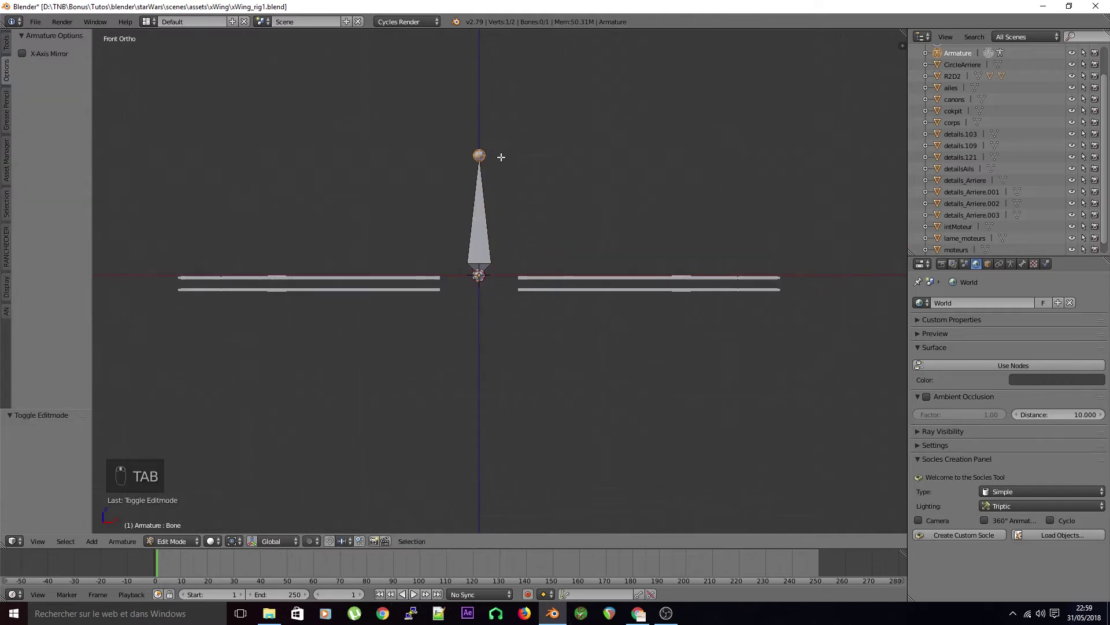
pyautogui.rightClick(472, 234)
pyautogui.rightClick(455, 252)
pyautogui.press('g')
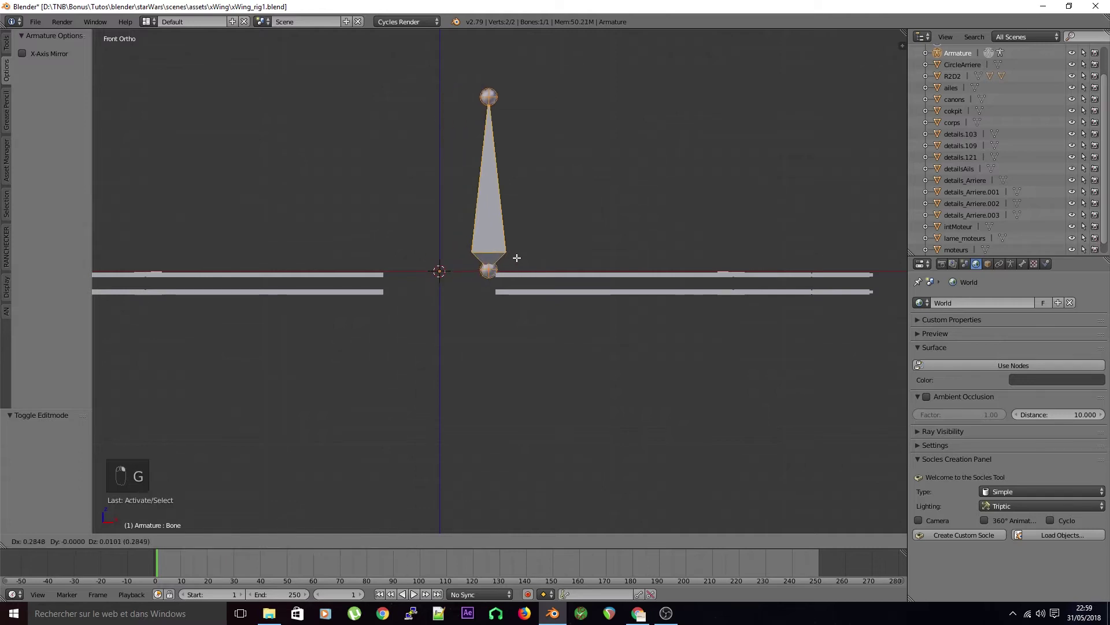
pyautogui.rightClick(467, 261)
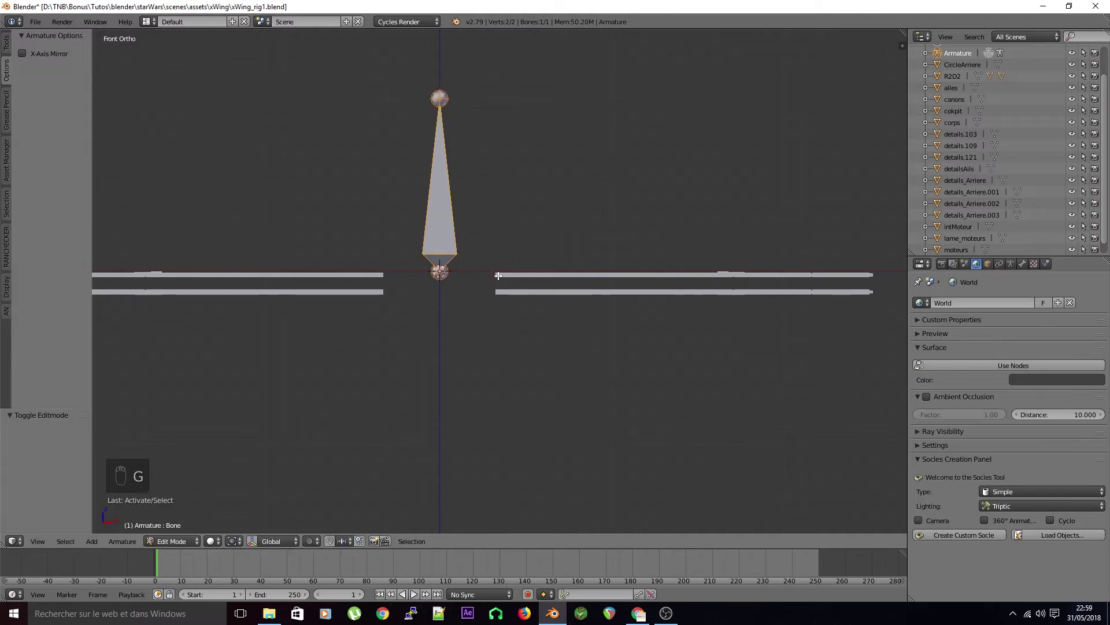
pyautogui.press('g')
pyautogui.rightClick(489, 246)
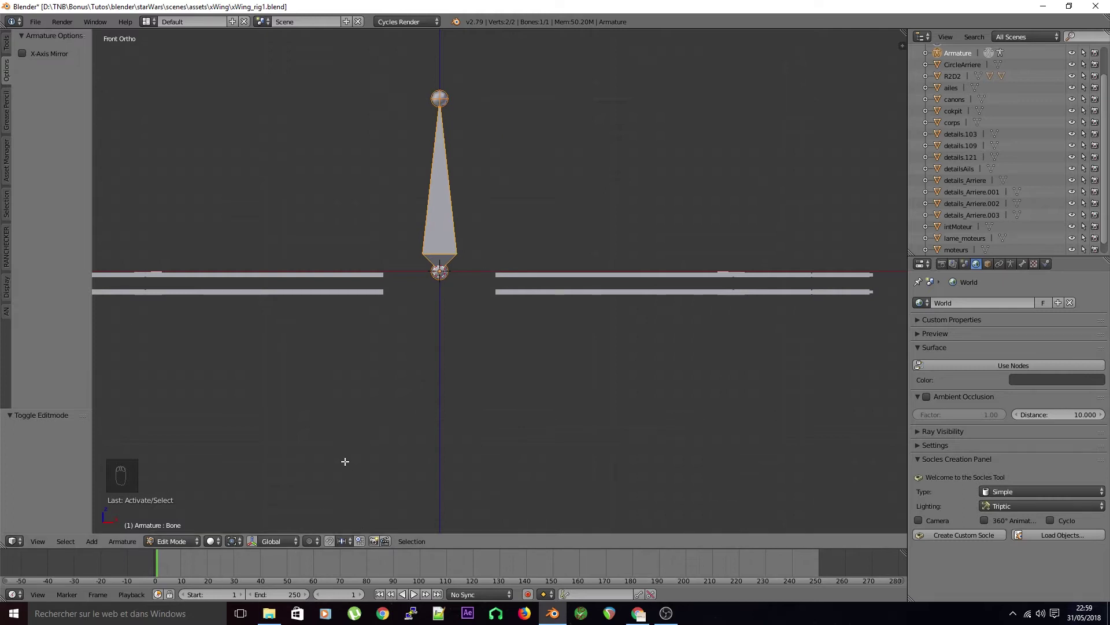
# Display the first layer as well, then in edit mode move the bone about 0.394 in X and -0.028 in Z to the fuselage's side
pyautogui.press('Tab')
pyautogui.click(317, 538)
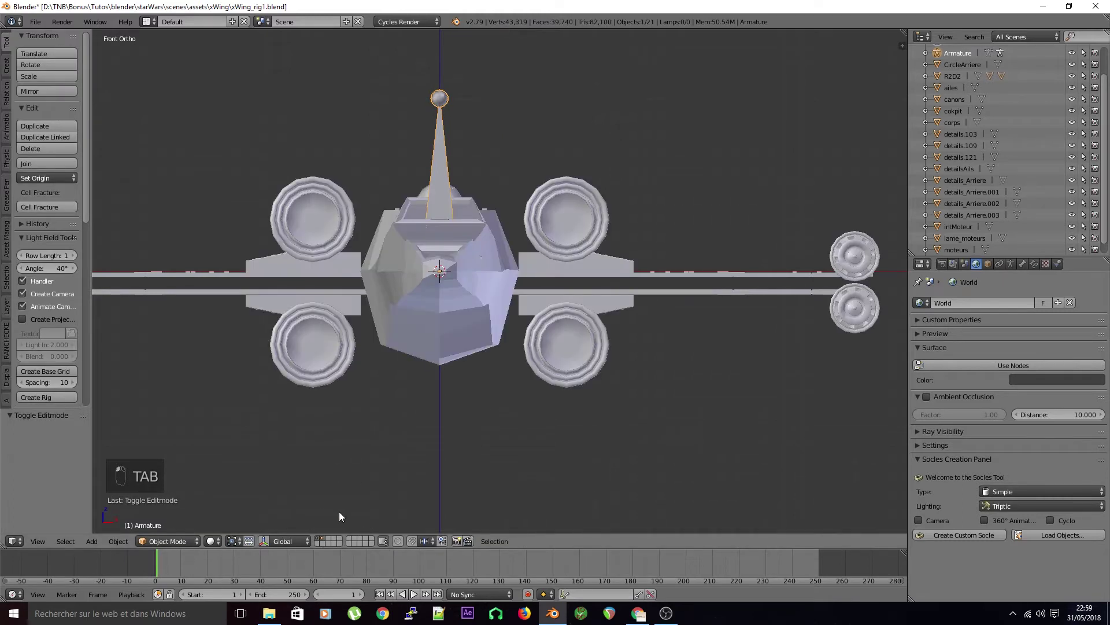
pyautogui.scroll(2, 394, 460)
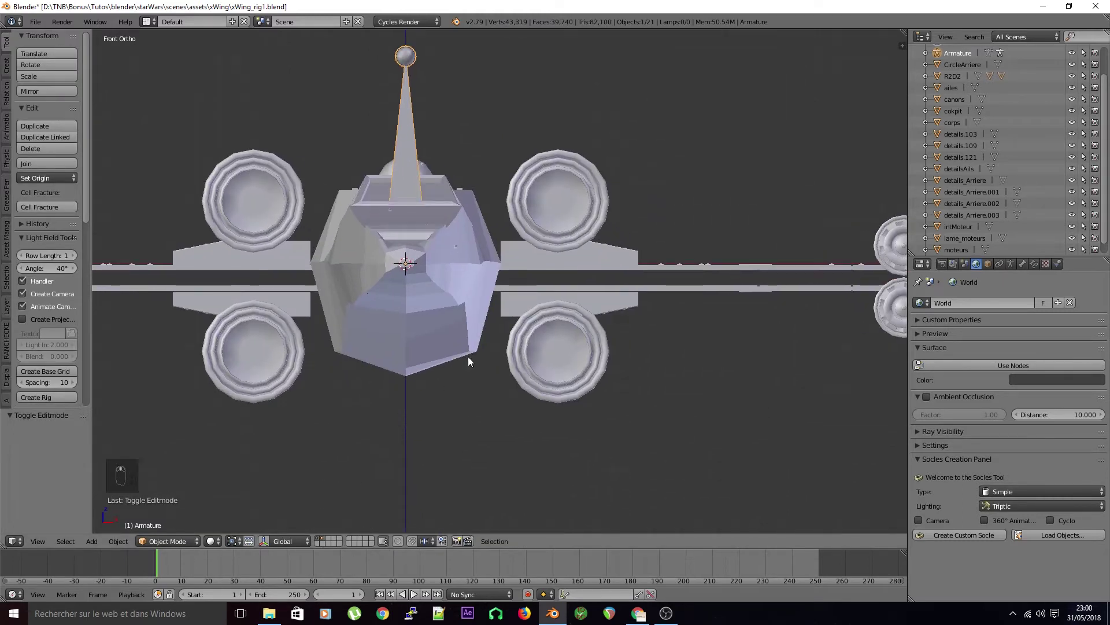
pyautogui.press('g')
pyautogui.rightClick(554, 359)
pyautogui.press('Tab')
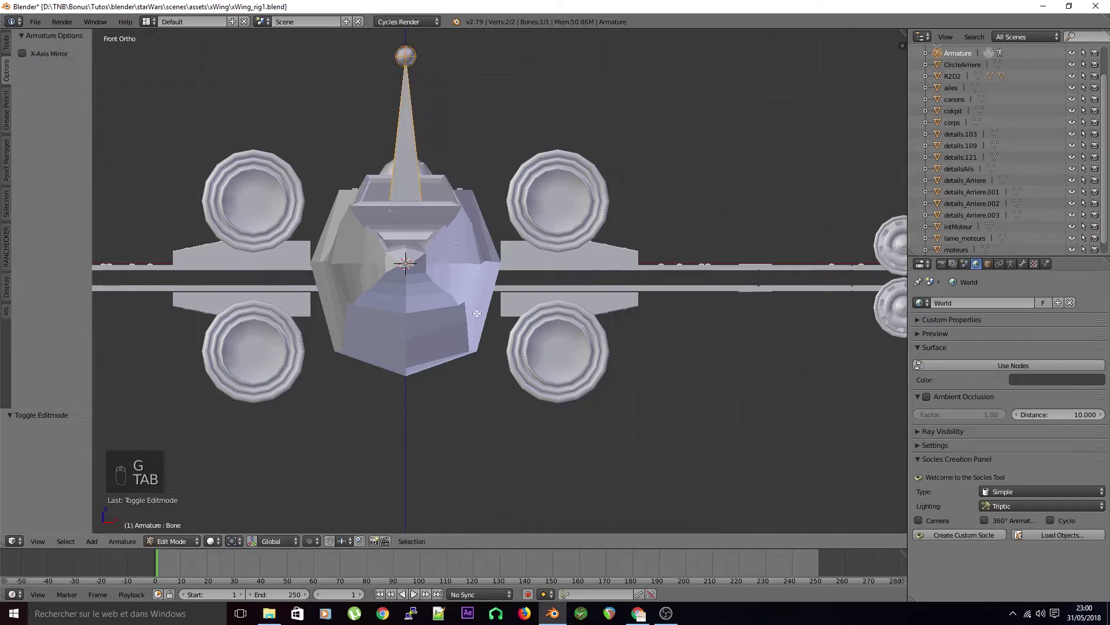
pyautogui.press('g')
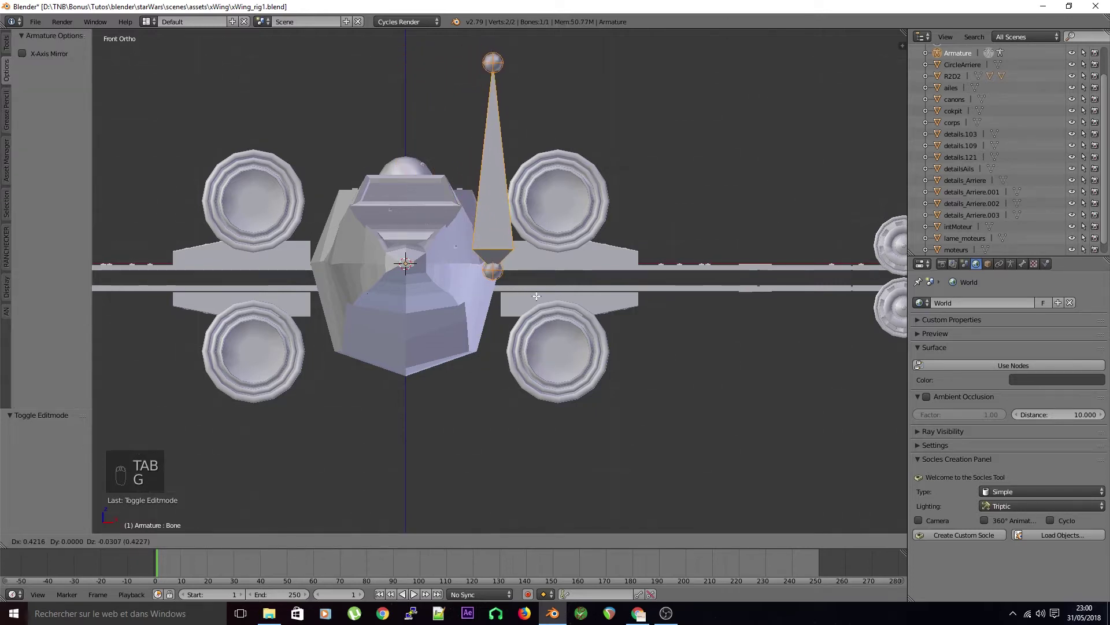
pyautogui.click(532, 292)
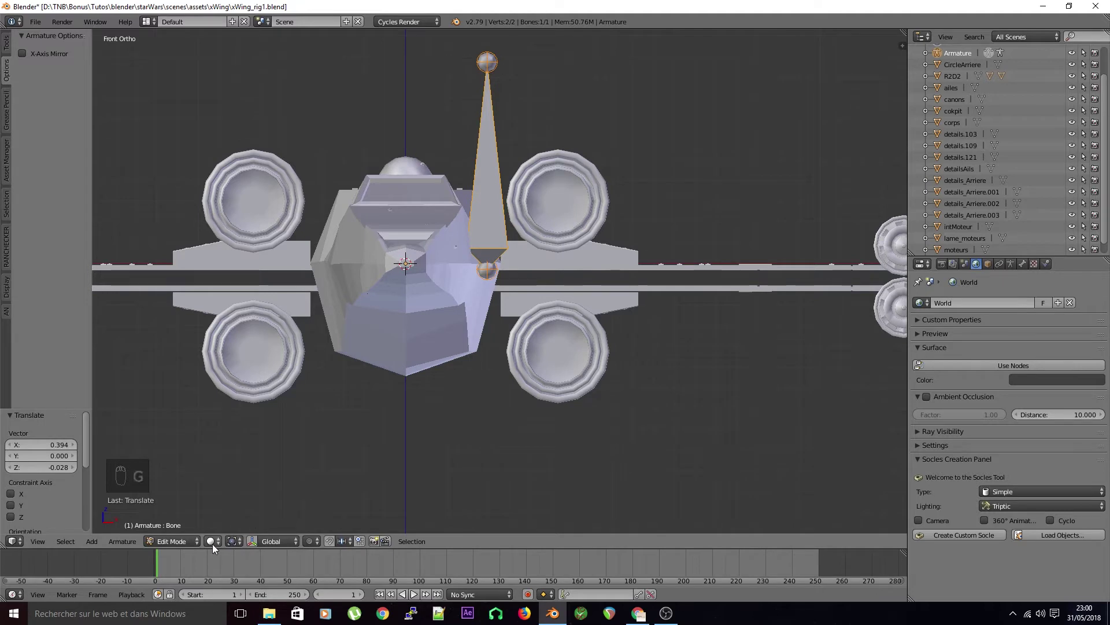
# Display only the second layer and shift the bone about -0.052 in X and 0.012 in Z so its root meets the upper wing's inner end
pyautogui.click(179, 541)
pyautogui.click(180, 526)
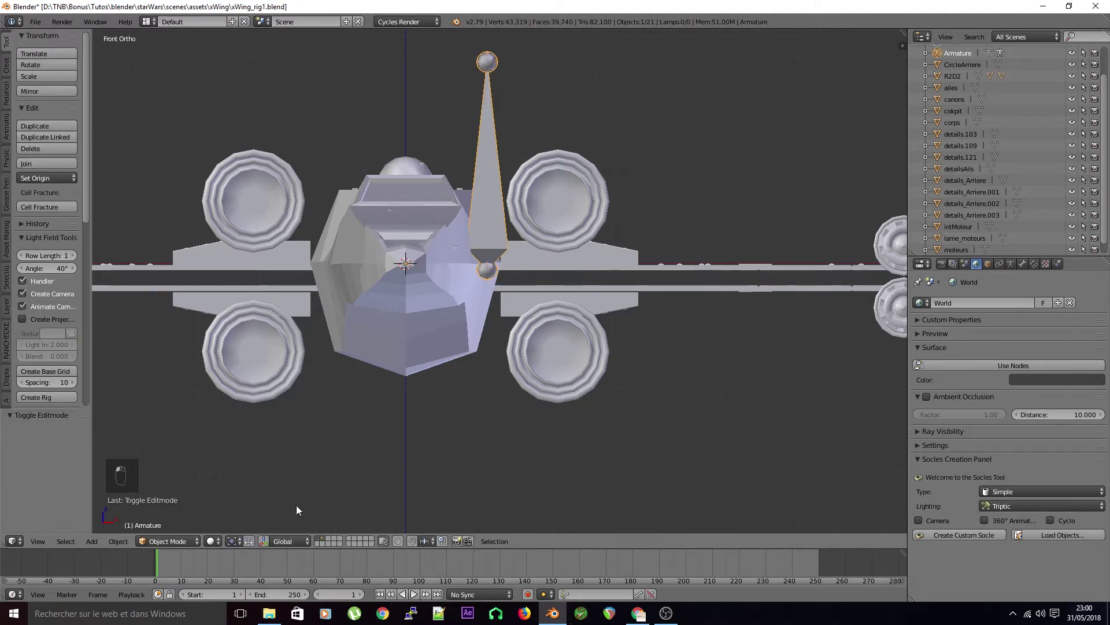
pyautogui.click(324, 538)
pyautogui.press('Tab')
pyautogui.scroll(2, 482, 364)
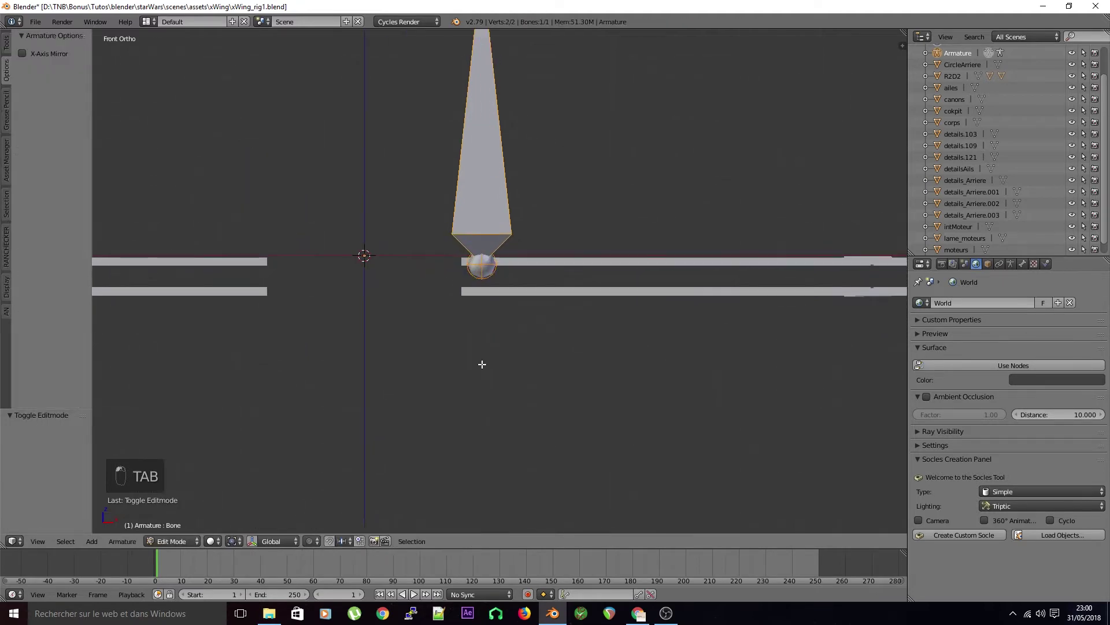
pyautogui.press('g')
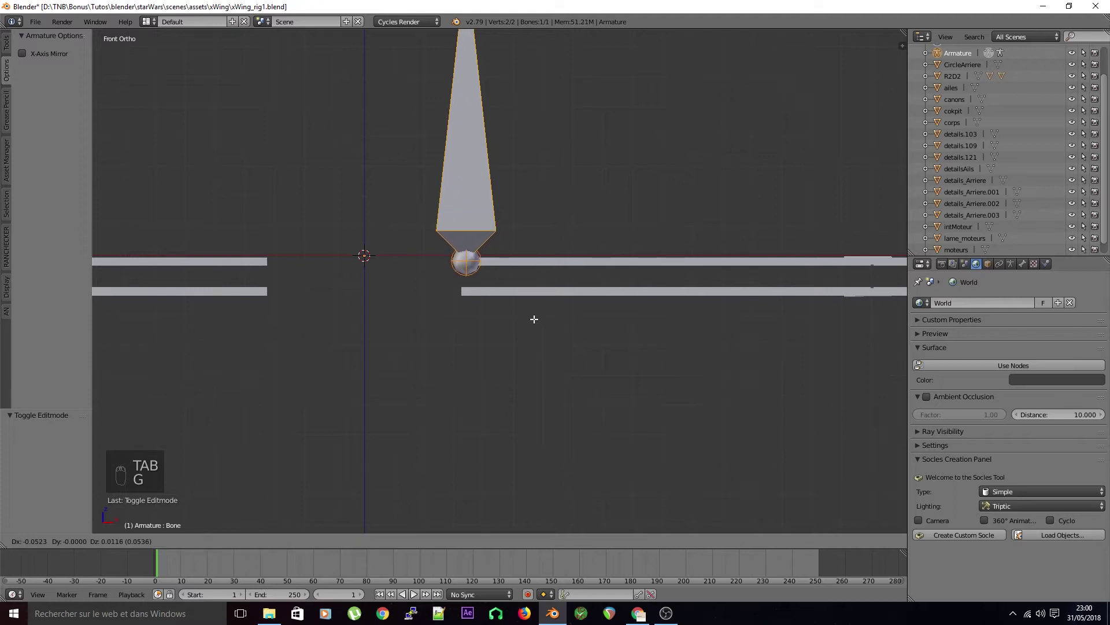
pyautogui.click(534, 319)
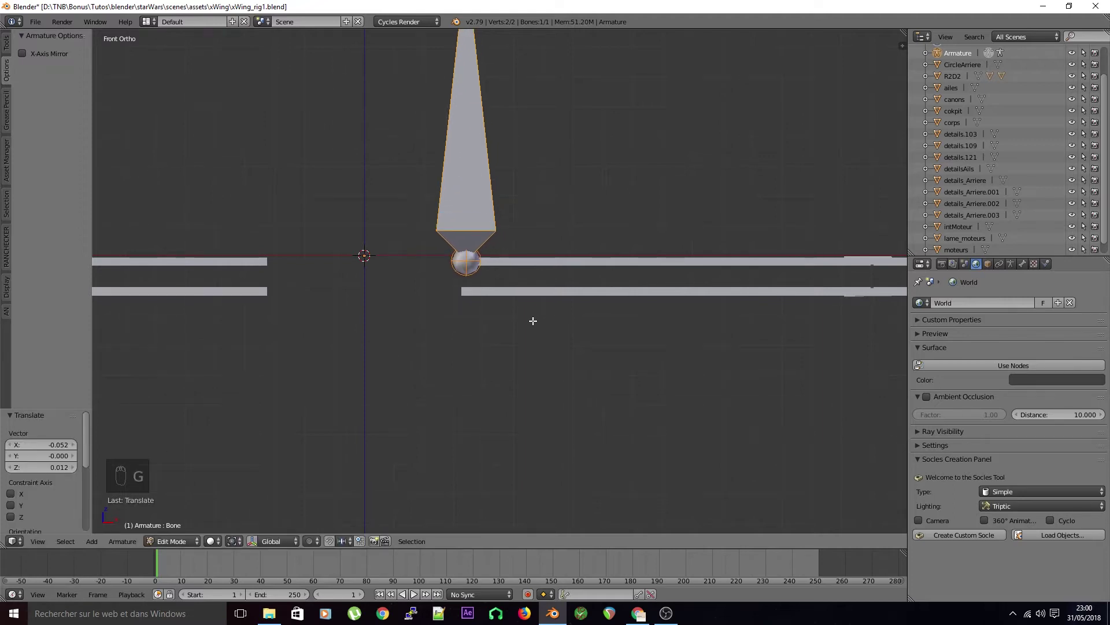
pyautogui.press('Tab')
pyautogui.press('Tab')
# Move the bone's tip about 2.171 in X and -1.005 in Z to the upper wing's outer end, then select the whole bone
pyautogui.keyDown('shift'); pyautogui.moveTo(526, 230); pyautogui.dragTo(498, 352, button='middle'); pyautogui.keyUp('shift')
pyautogui.rightClick(439, 97)
pyautogui.scroll(-3, 478, 201)
pyautogui.press('g')
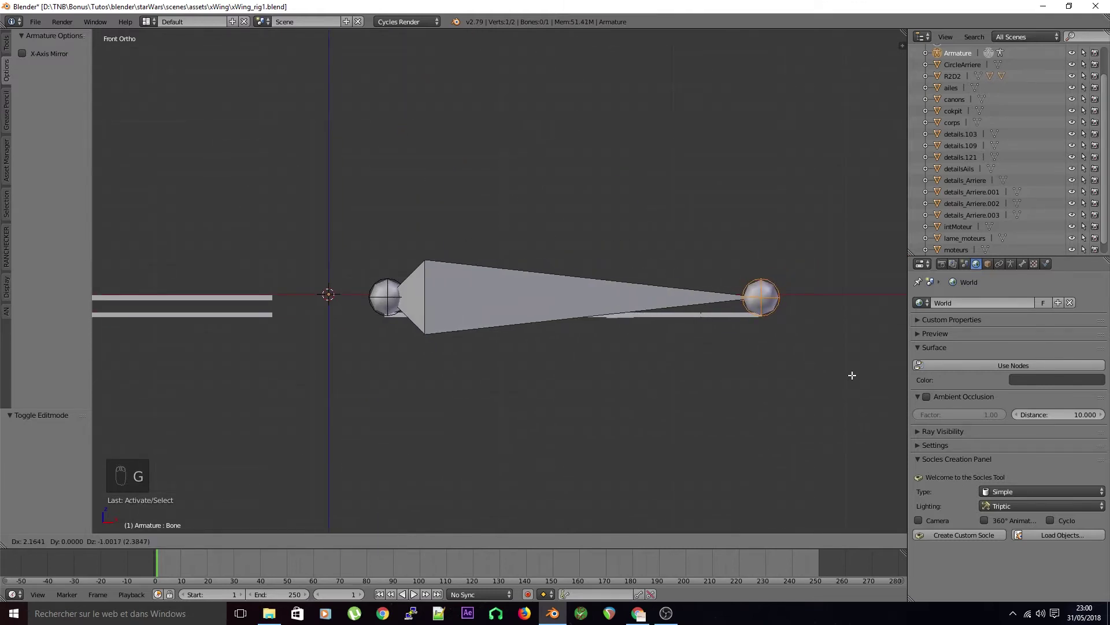
pyautogui.click(854, 376)
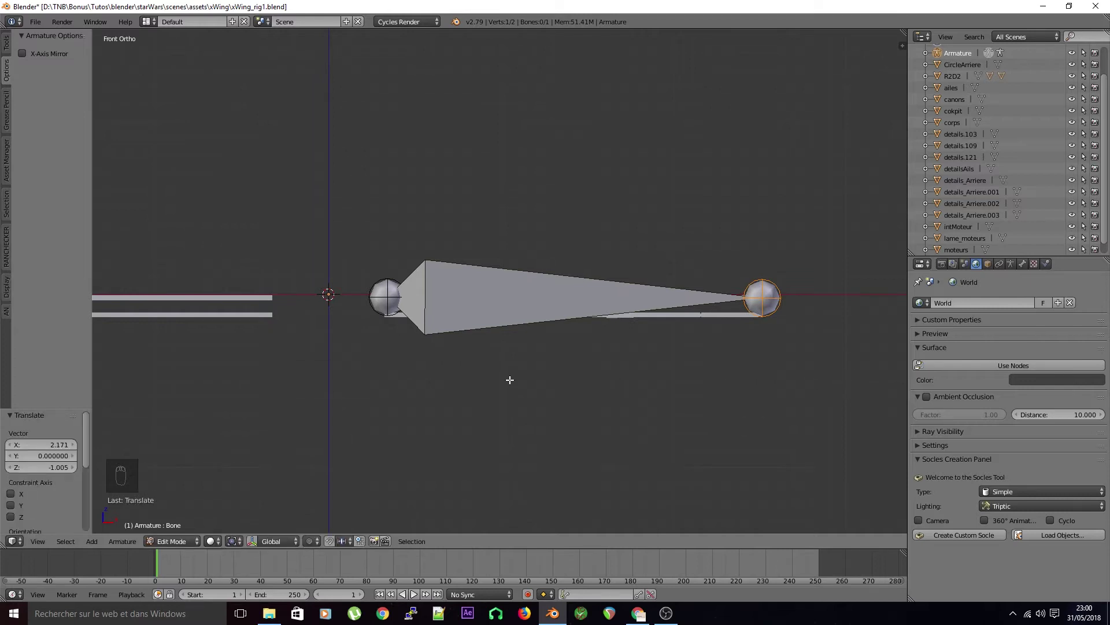
pyautogui.rightClick(441, 283)
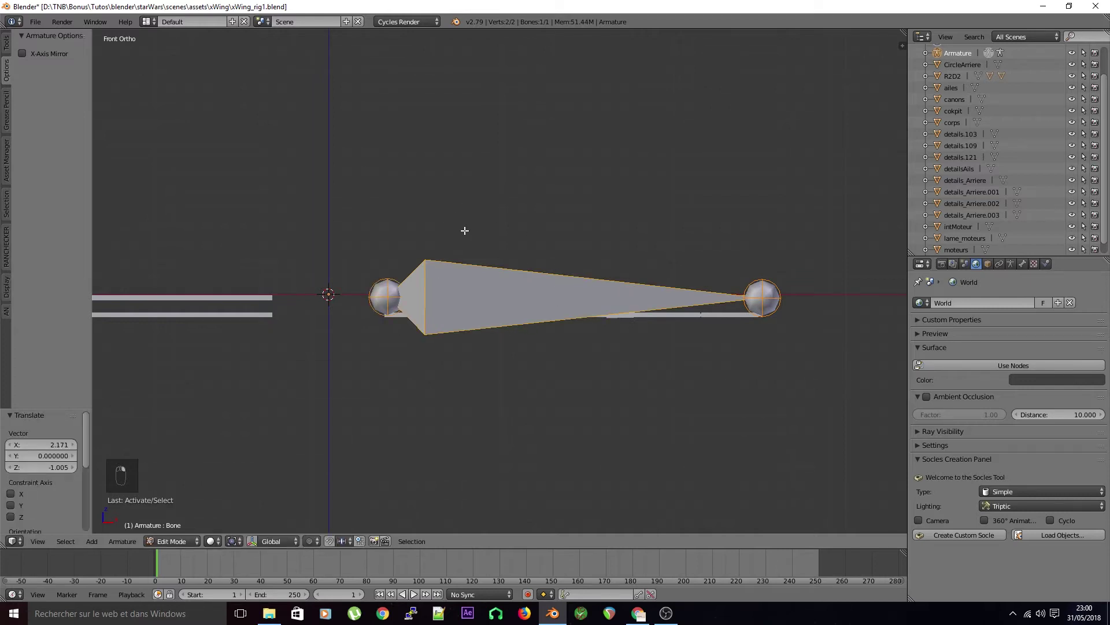
# Leave edit mode and set the armature's bone display to Stick
pyautogui.press('Tab')
pyautogui.click(1024, 264)
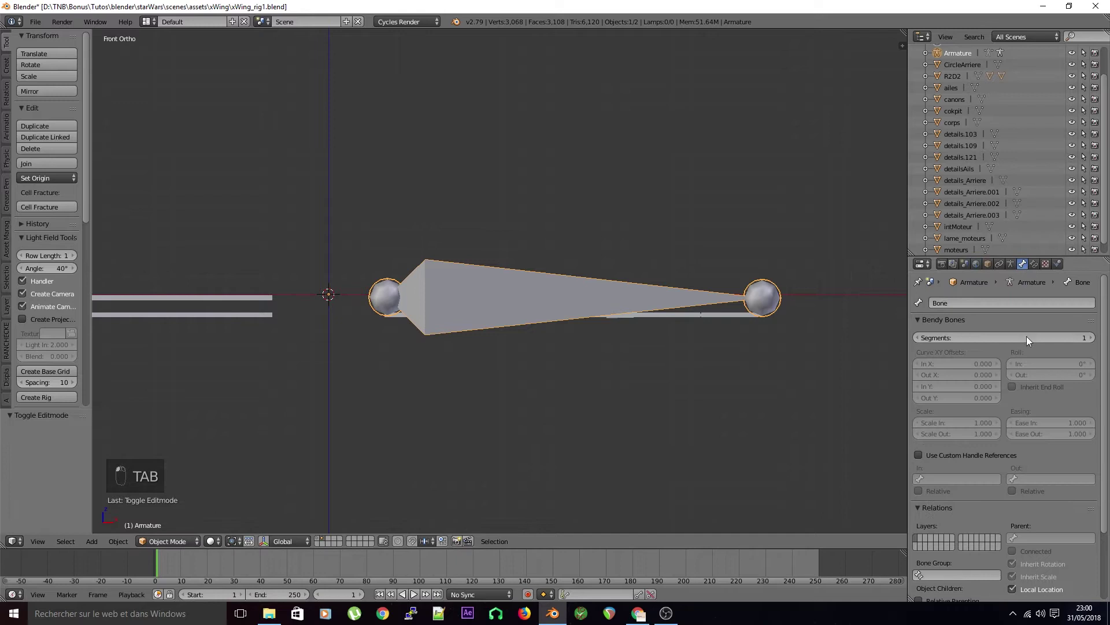
pyautogui.click(1010, 263)
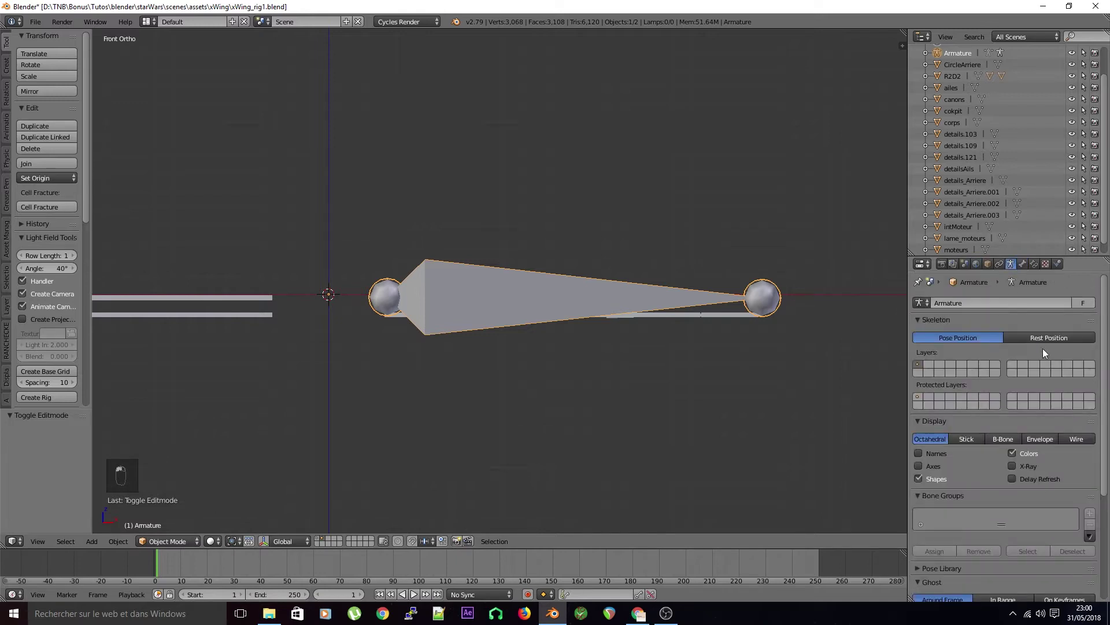
pyautogui.click(961, 440)
# Fine-tune the bone's tip in edit mode by about -0.003 in X and 0.003 in Z at the upper wing's outer end
pyautogui.press('Tab')
pyautogui.rightClick(761, 297)
pyautogui.press('g')
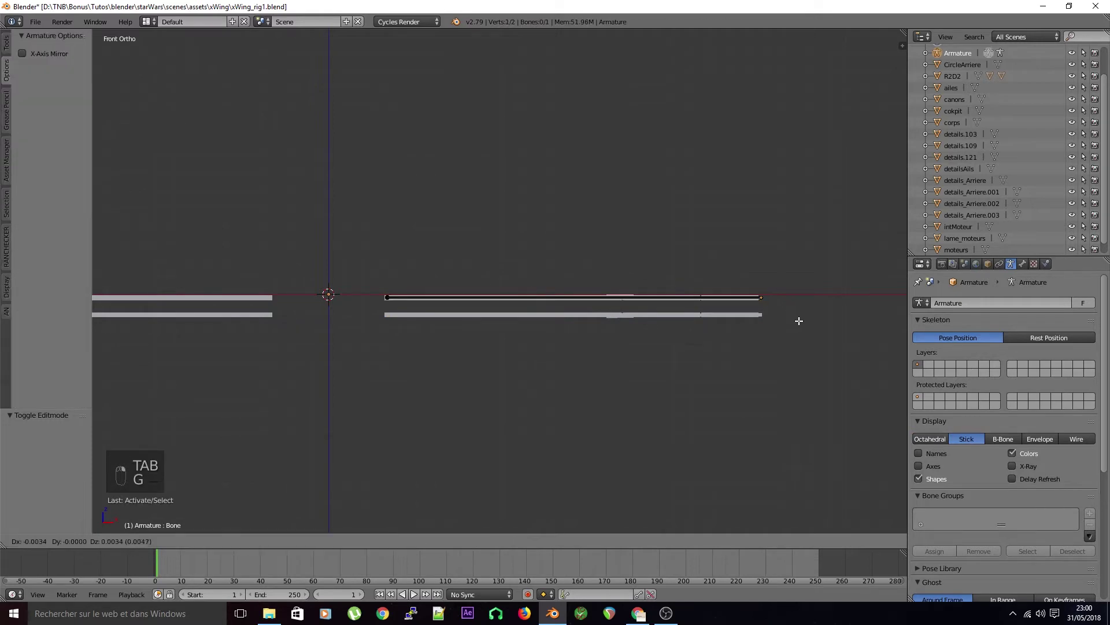
pyautogui.click(783, 325)
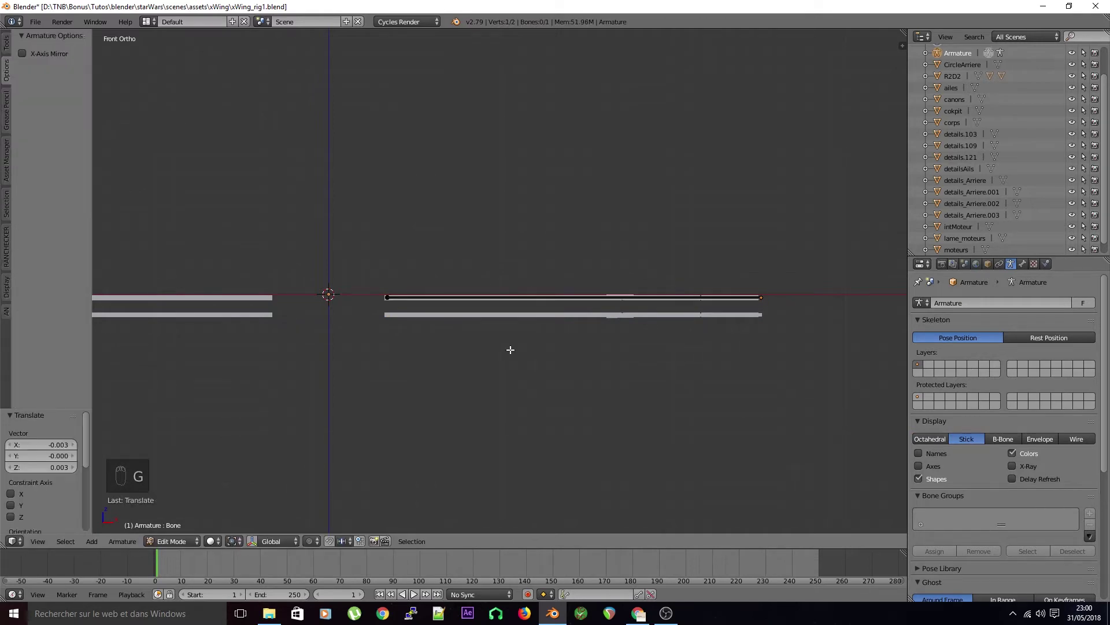
# Duplicate the upper wing bone and place the copy along the lower wing, about 0.097 below in Z
pyautogui.rightClick(528, 297)
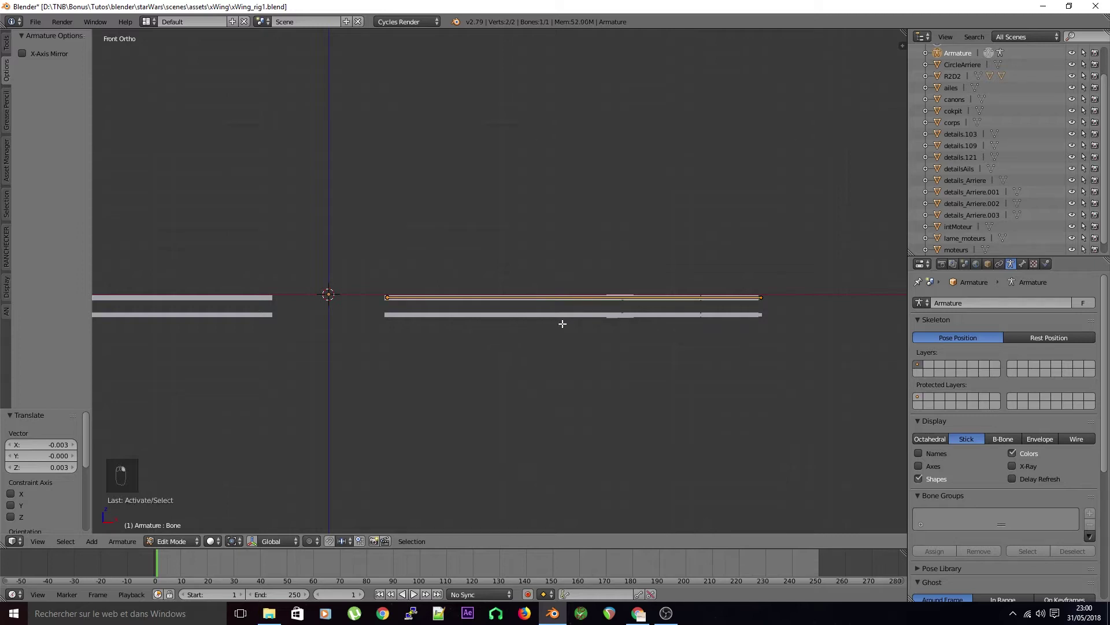
pyautogui.hotkey('shift', 'd')
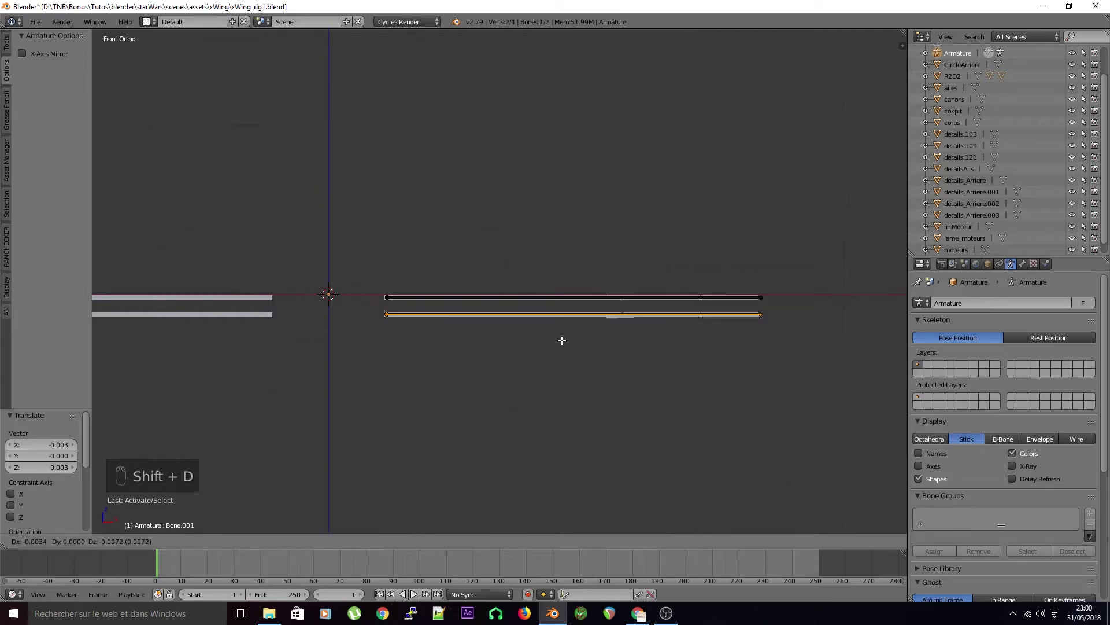
pyautogui.click(561, 340)
# Select both the upper and lower wing bones and duplicate them in place
pyautogui.keyDown('shift'); pyautogui.rightClick(486, 296); pyautogui.keyUp('shift')
pyautogui.keyDown('shift'); pyautogui.moveTo(485, 297); pyautogui.dragTo(524, 331, button='middle'); pyautogui.keyUp('shift')
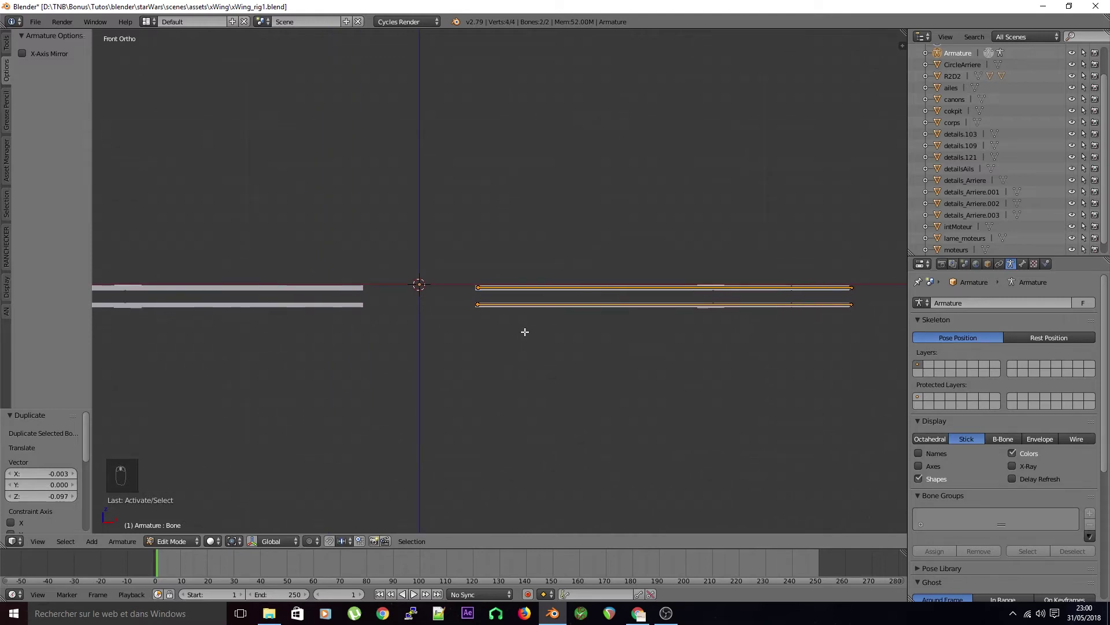
pyautogui.hotkey('shift', 'd')
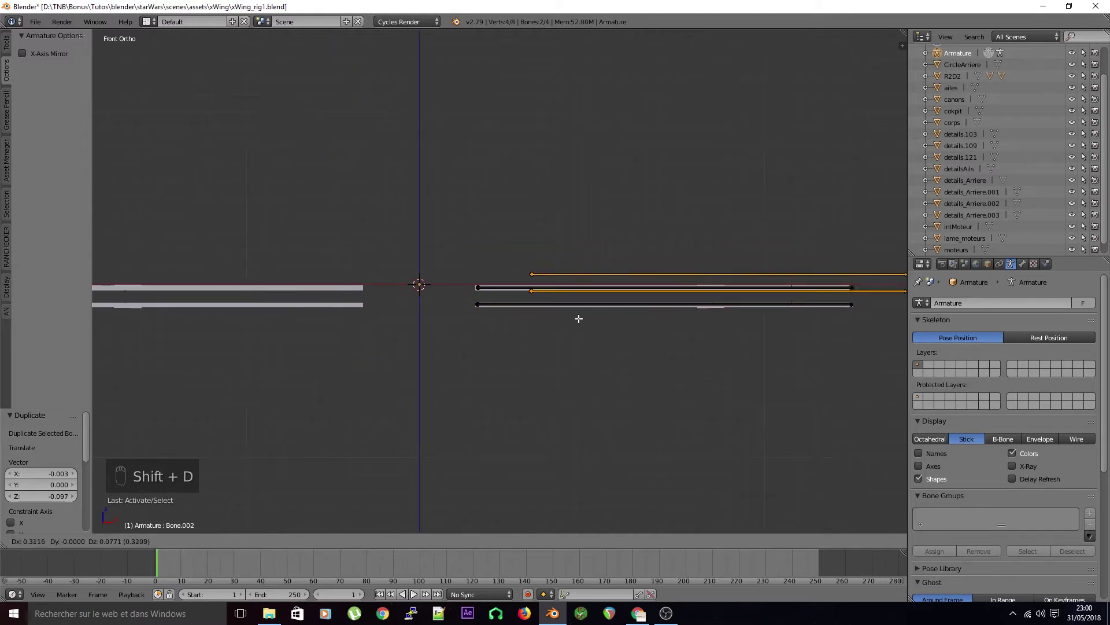
pyautogui.rightClick(565, 371)
pyautogui.hotkey('ctrl', 'm')
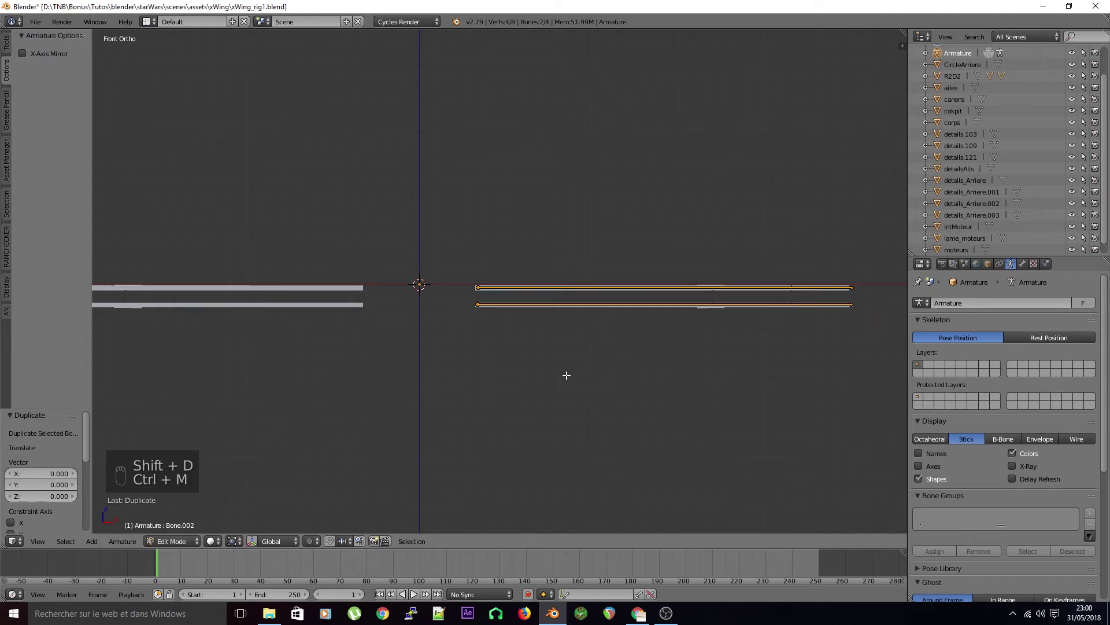
pyautogui.press('x')
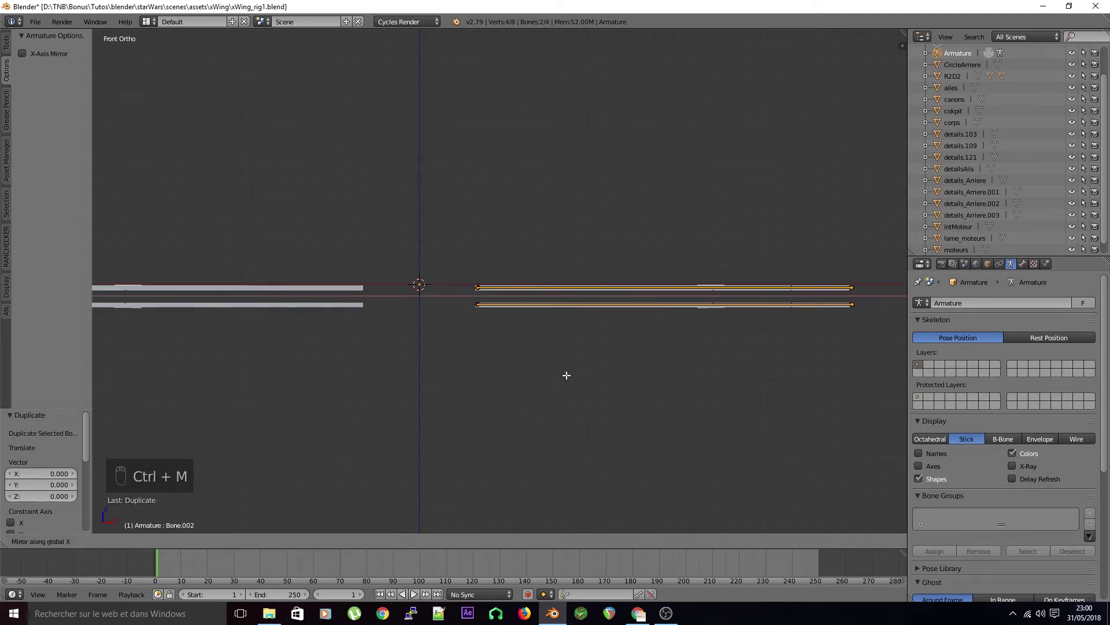
pyautogui.click(568, 293)
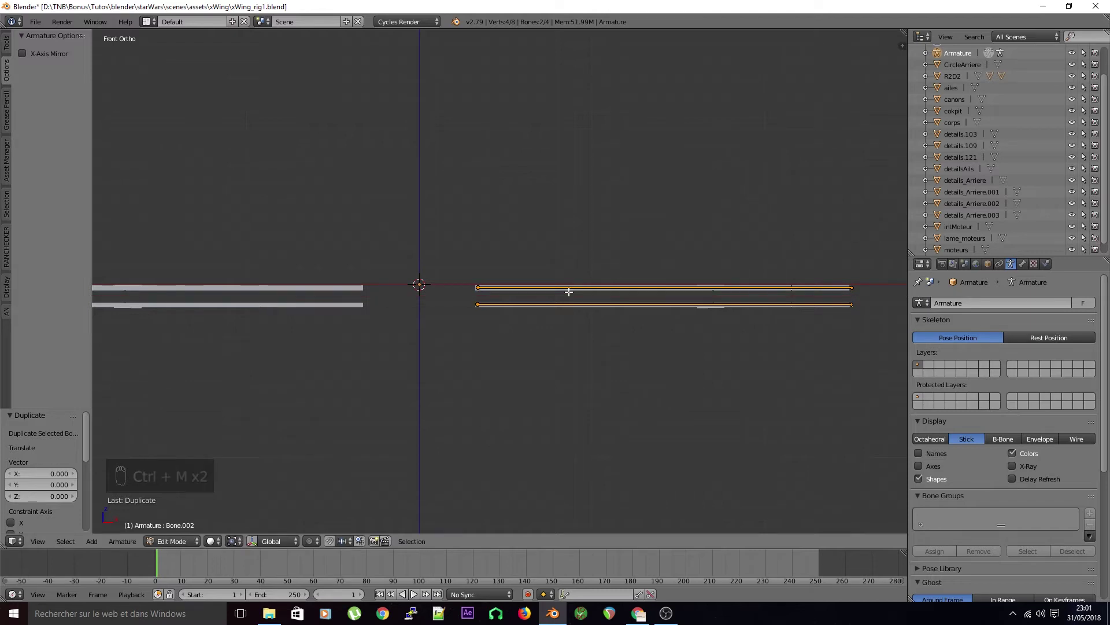
# Set the pivot point to the 3D cursor and mirror the duplicated bones along global X onto the opposite wings
pyautogui.press('.')
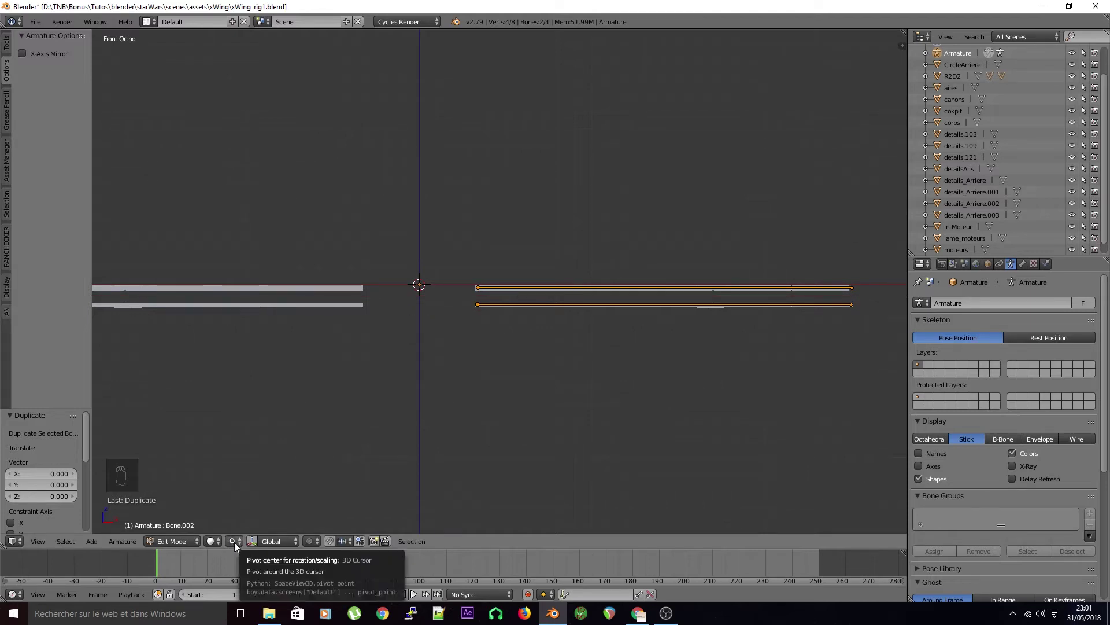
pyautogui.press('.')
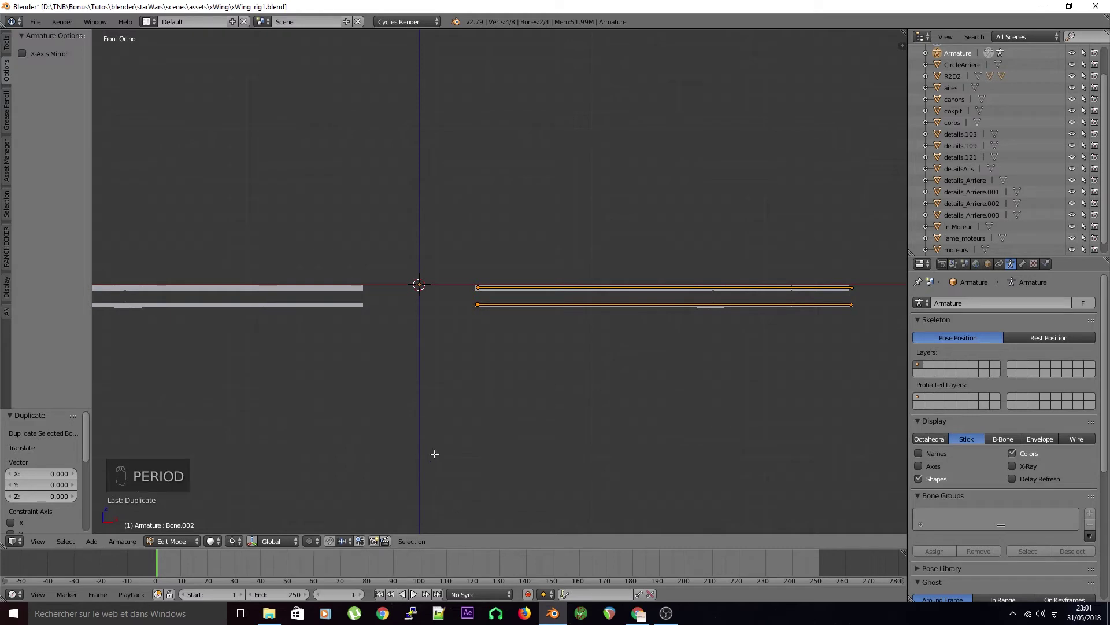
pyautogui.hotkey('ctrl', 'm')
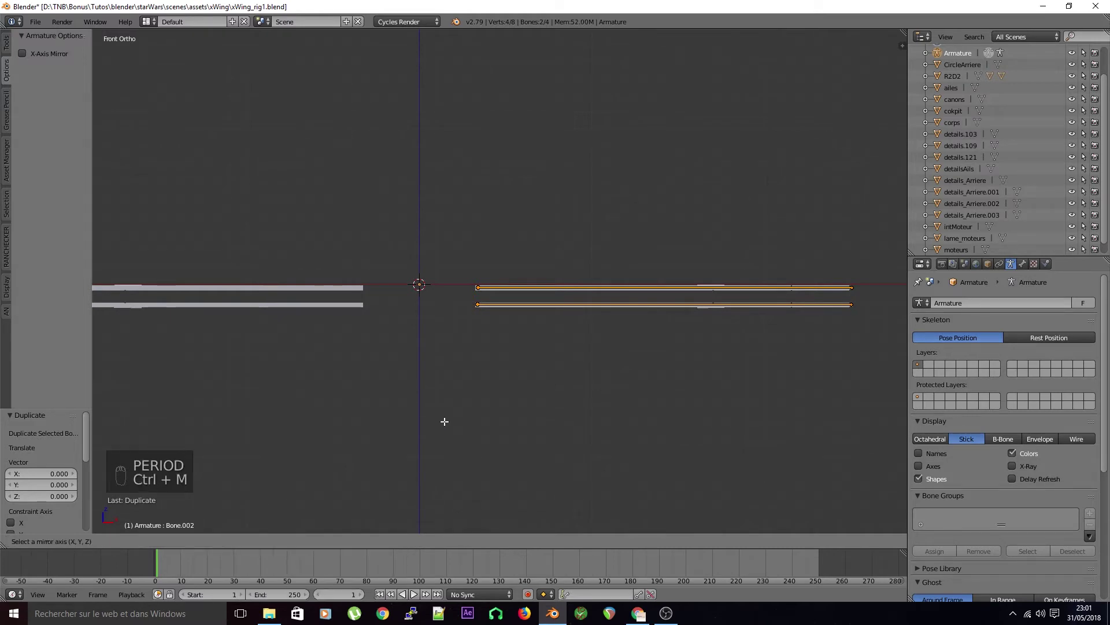
pyautogui.press('x')
pyautogui.press('Return')
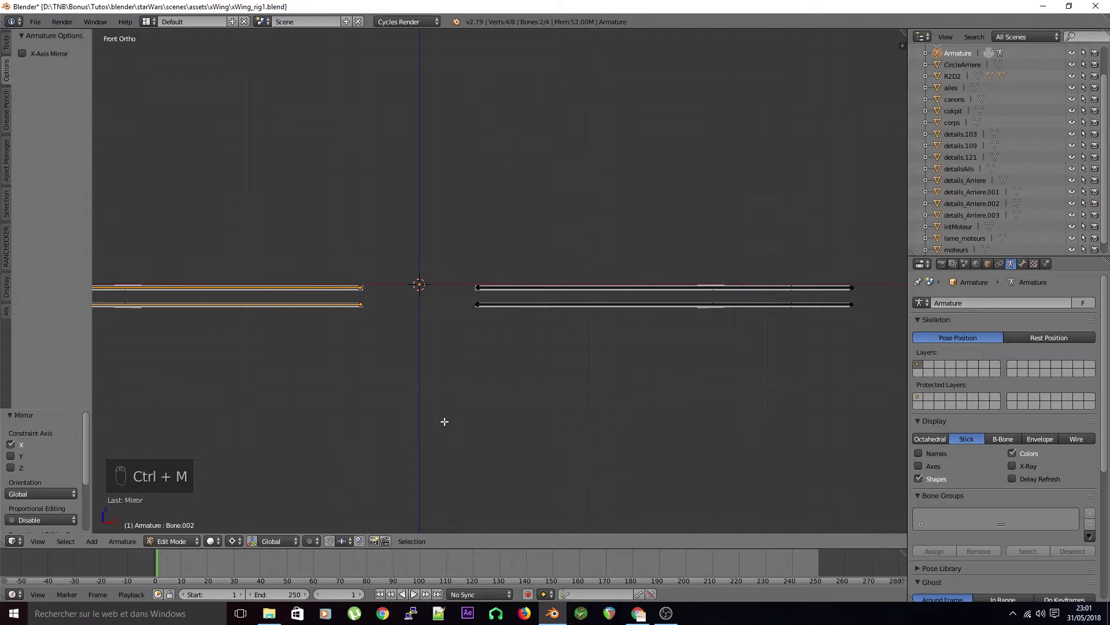
# Switch the armature to pose mode and try moving and rotating the upper wing bone
pyautogui.keyDown('shift'); pyautogui.moveTo(386, 328); pyautogui.dragTo(427, 331, button='middle'); pyautogui.keyUp('shift')
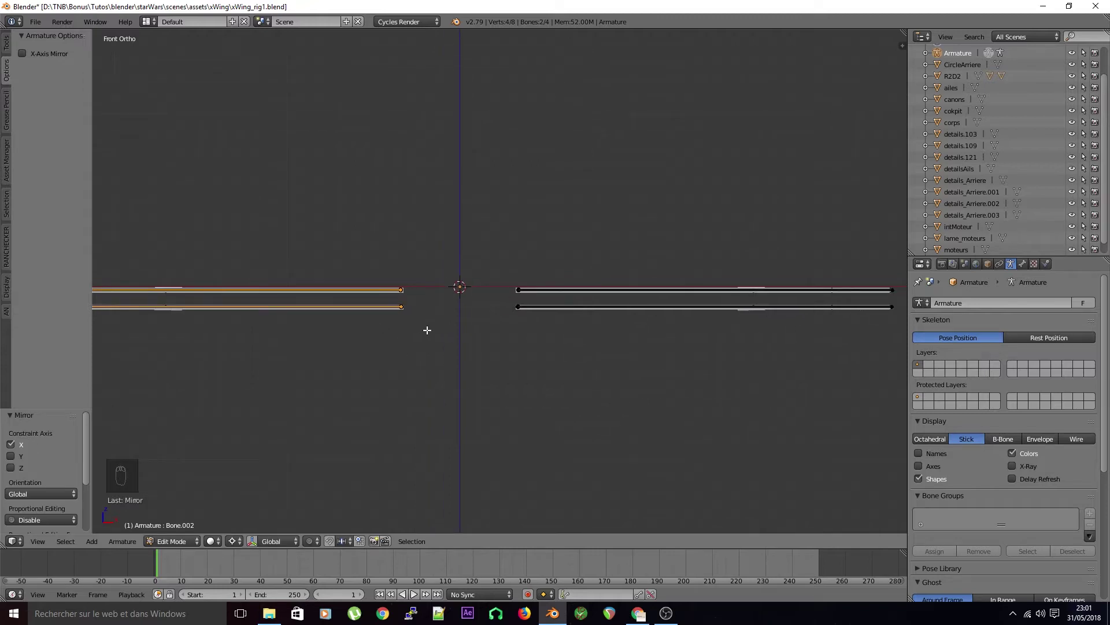
pyautogui.press('Tab')
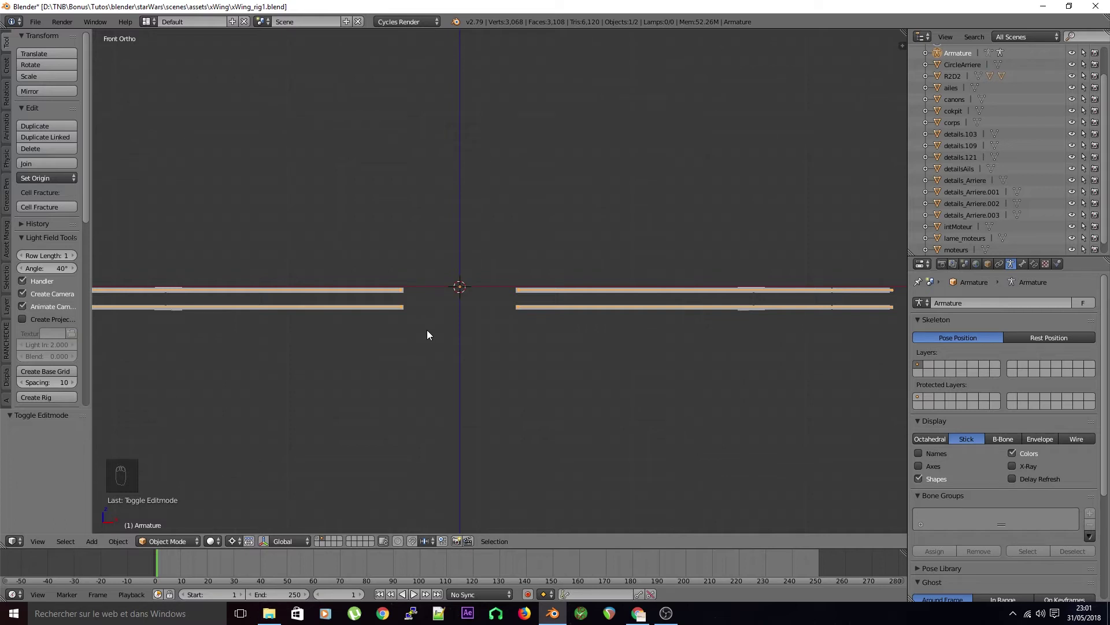
pyautogui.click(182, 540)
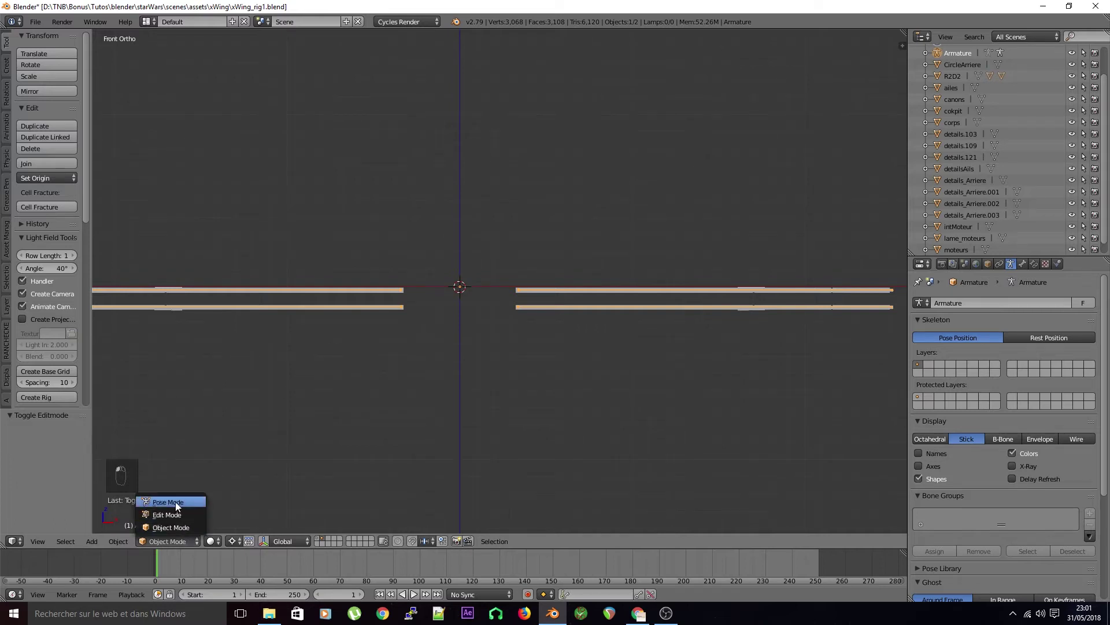
pyautogui.click(178, 502)
pyautogui.rightClick(535, 291)
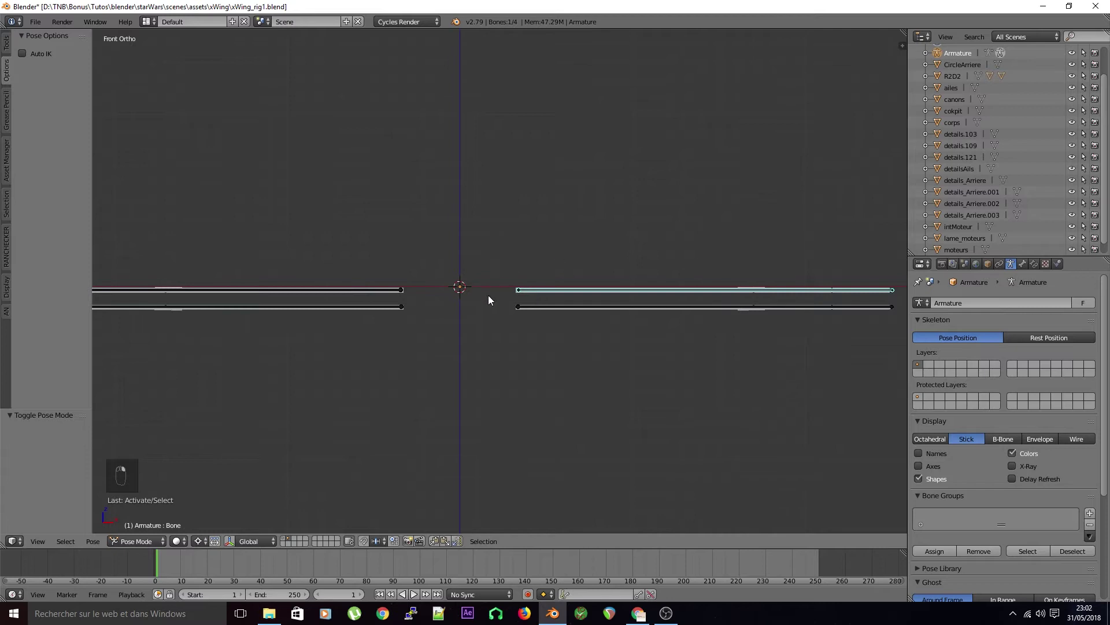
pyautogui.press('g')
pyautogui.rightClick(688, 351)
pyautogui.press('r')
pyautogui.rightClick(730, 317)
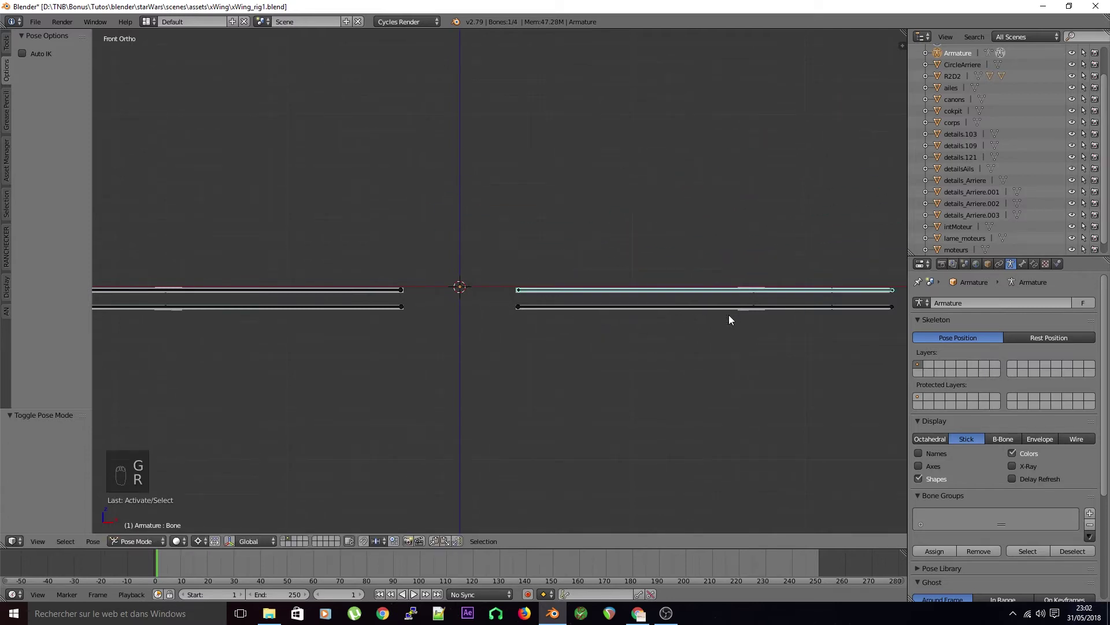
# Set the pivot point to the bounding box center and test-rotate the upper wing bone several times, cancelling each rotation
pyautogui.press(',')
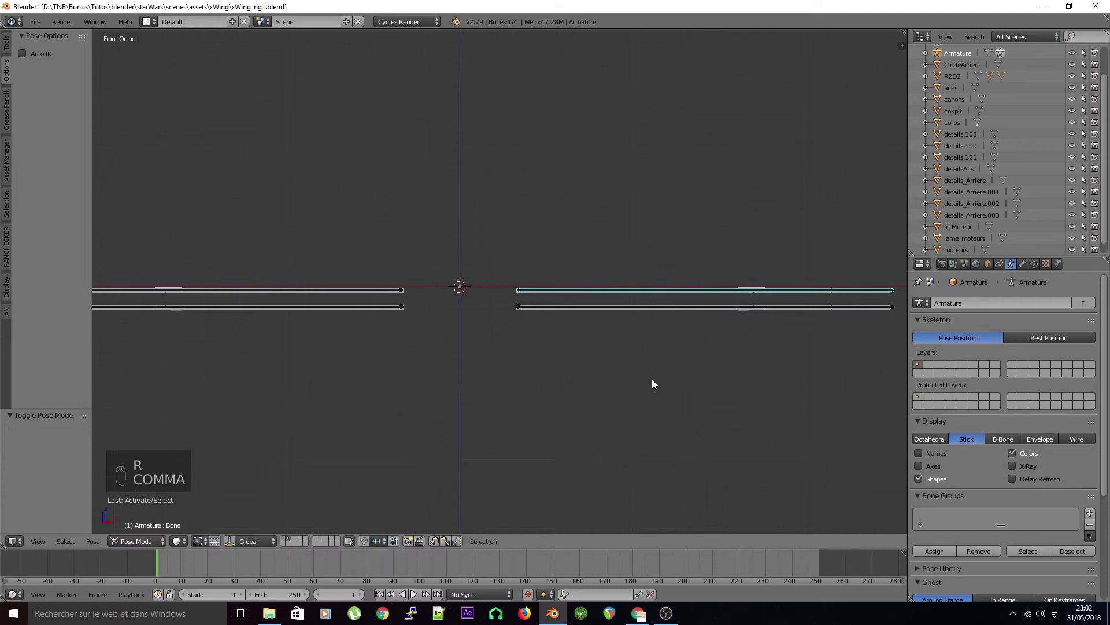
pyautogui.keyDown('shift'); pyautogui.moveTo(652, 384); pyautogui.dragTo(591, 377, button='middle'); pyautogui.keyUp('shift')
pyautogui.press('r')
pyautogui.rightClick(671, 223)
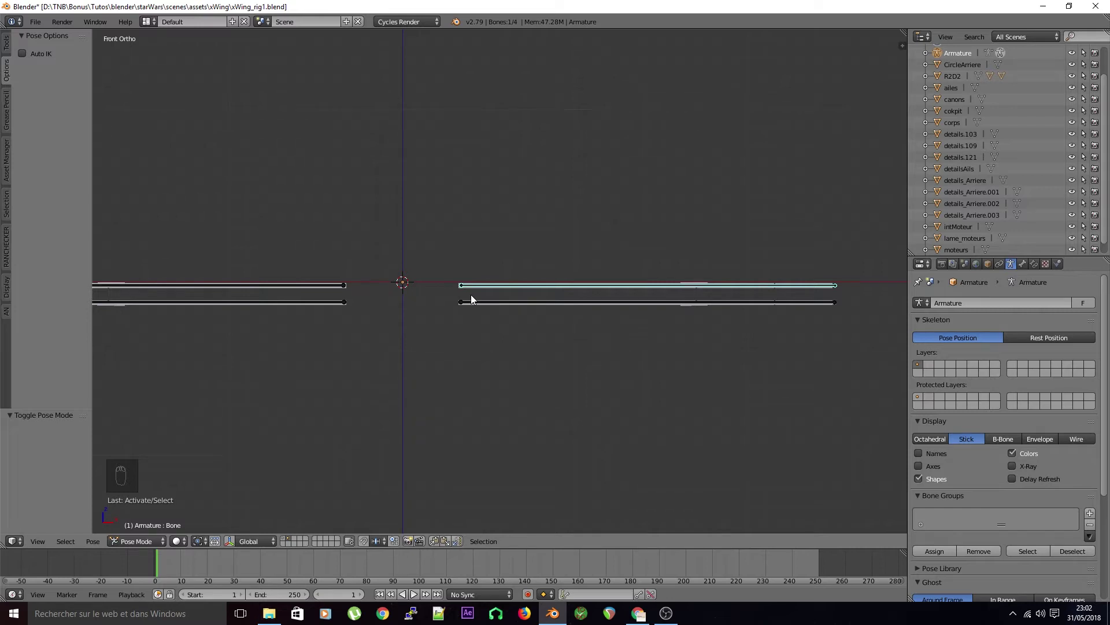
pyautogui.press('r')
pyautogui.rightClick(521, 232)
pyautogui.press('r')
pyautogui.rightClick(555, 342)
pyautogui.press('r')
pyautogui.rightClick(607, 318)
pyautogui.press('r')
pyautogui.rightClick(542, 355)
# Return the armature to object mode and rename it arm_ailes
pyautogui.hotkey('ctrl', 'Tab')
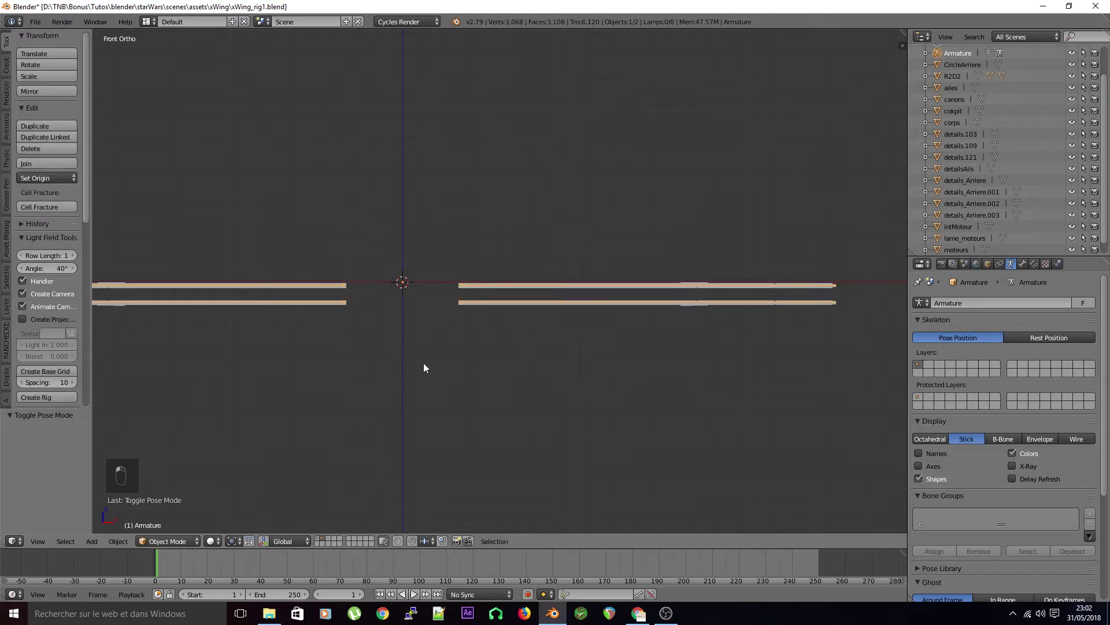
pyautogui.doubleClick(955, 53)
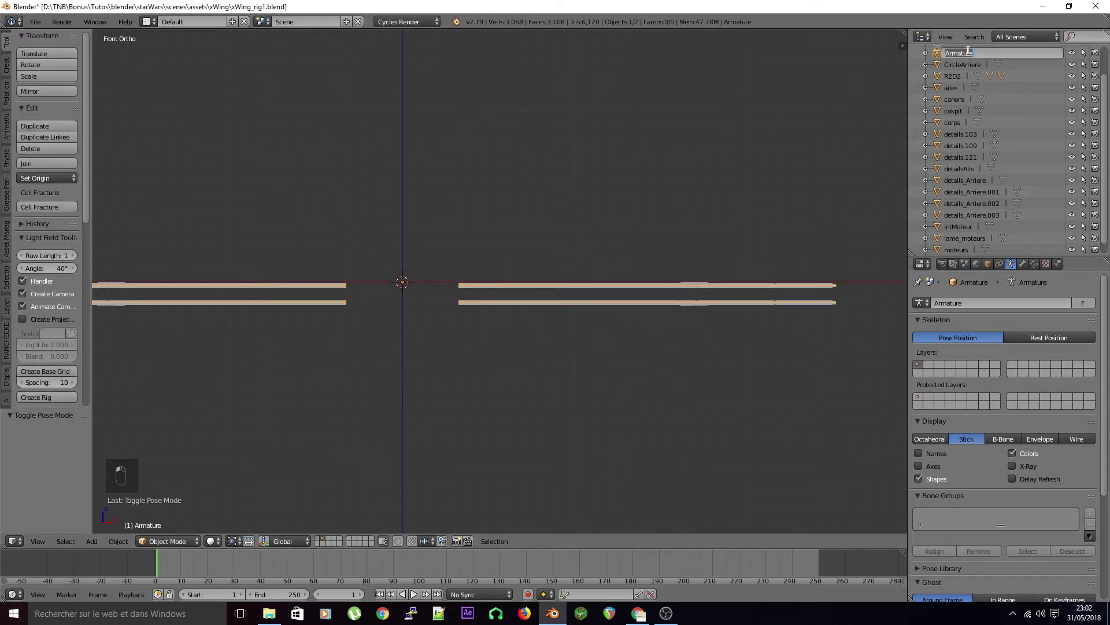
pyautogui.write('arm_ailes')
pyautogui.press('Return')
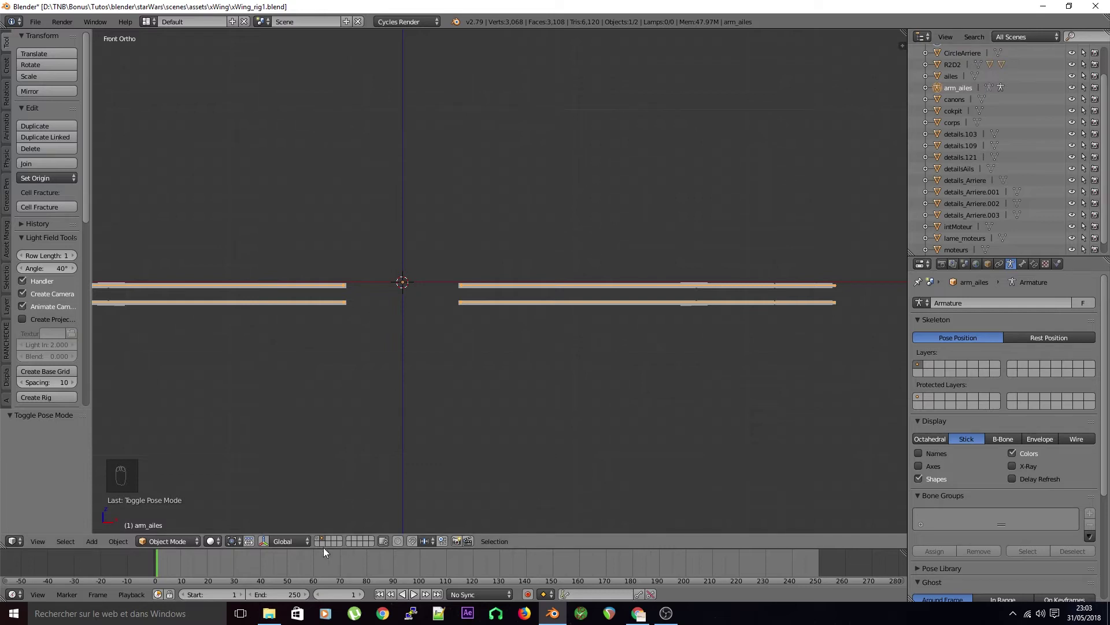
# Select all four bones in edit mode and move them about 1.7 along global Y onto the wings
pyautogui.moveTo(563, 327); pyautogui.dragTo(481, 379, button='middle')
pyautogui.press('KP_5')
pyautogui.press('Tab')
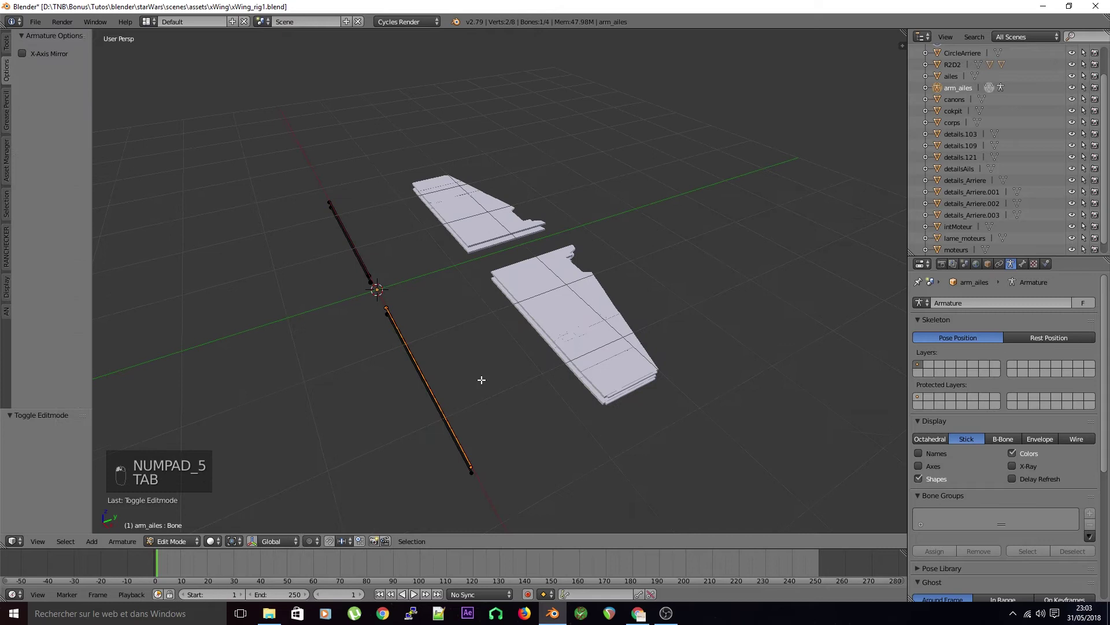
pyautogui.press('a')
pyautogui.press('a')
pyautogui.press('a')
pyautogui.press('a')
pyautogui.press('g')
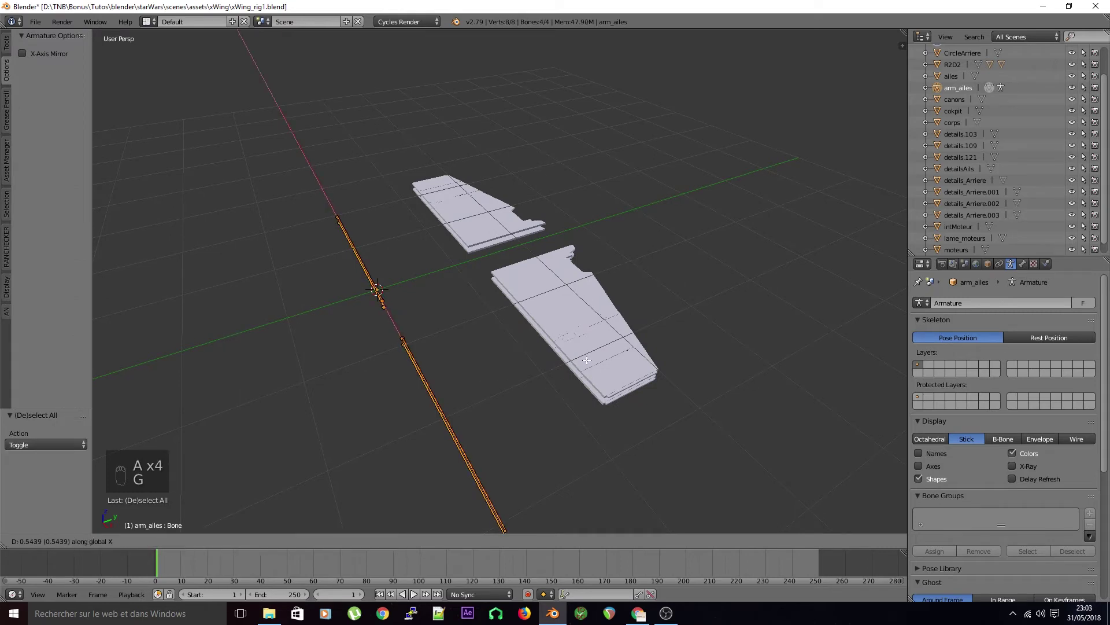
pyautogui.press('y')
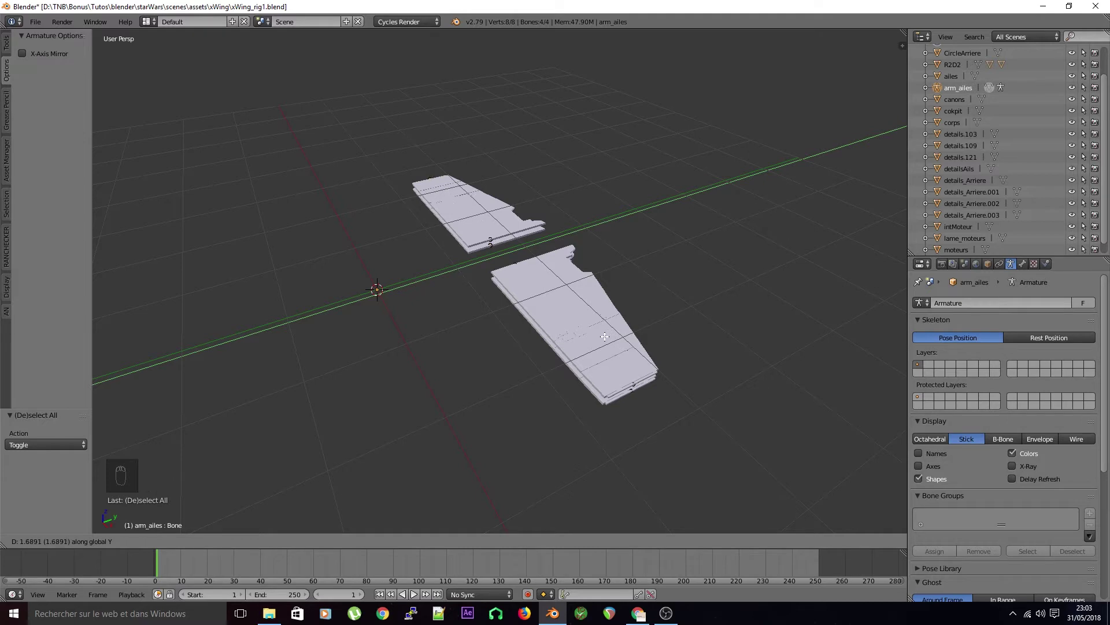
pyautogui.click(611, 334)
# Fine-tune the position of the four bones along global Y within the wings and leave edit mode
pyautogui.moveTo(612, 334); pyautogui.dragTo(620, 381, button='middle')
pyautogui.press('g')
pyautogui.press('x')
pyautogui.press('y')
pyautogui.click(622, 381)
pyautogui.moveTo(622, 382); pyautogui.dragTo(567, 327, button='middle')
pyautogui.press('Tab')
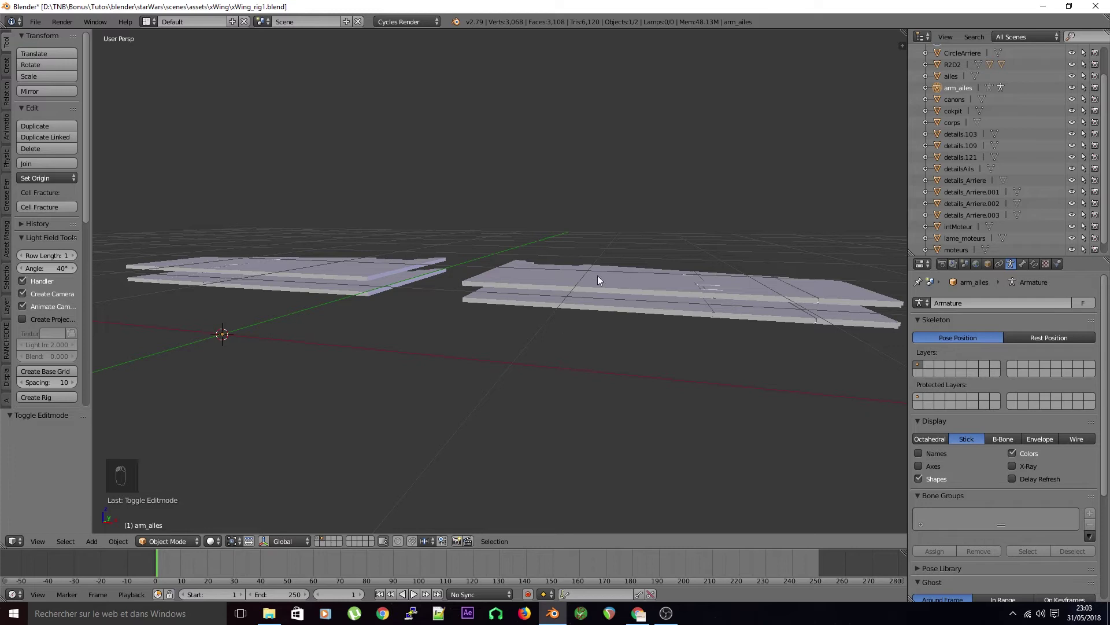
# Enable X-Ray display for the armature and save the file over the existing one
pyautogui.click(1011, 466)
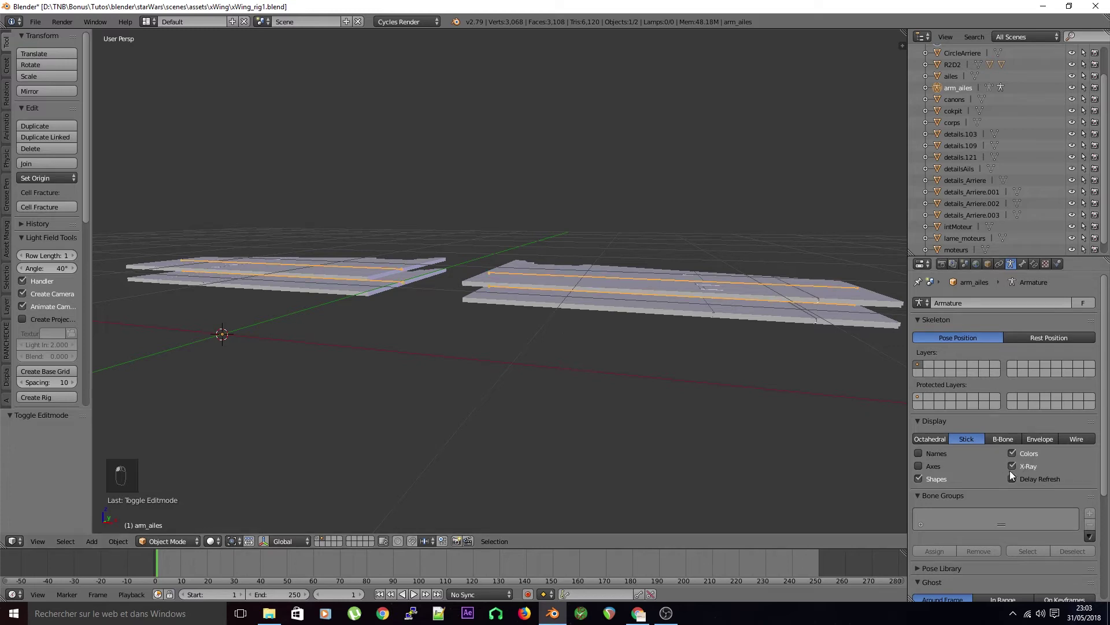
pyautogui.hotkey('ctrl', 's')
pyautogui.click(672, 334)
pyautogui.moveTo(672, 334); pyautogui.dragTo(698, 360, button='middle')
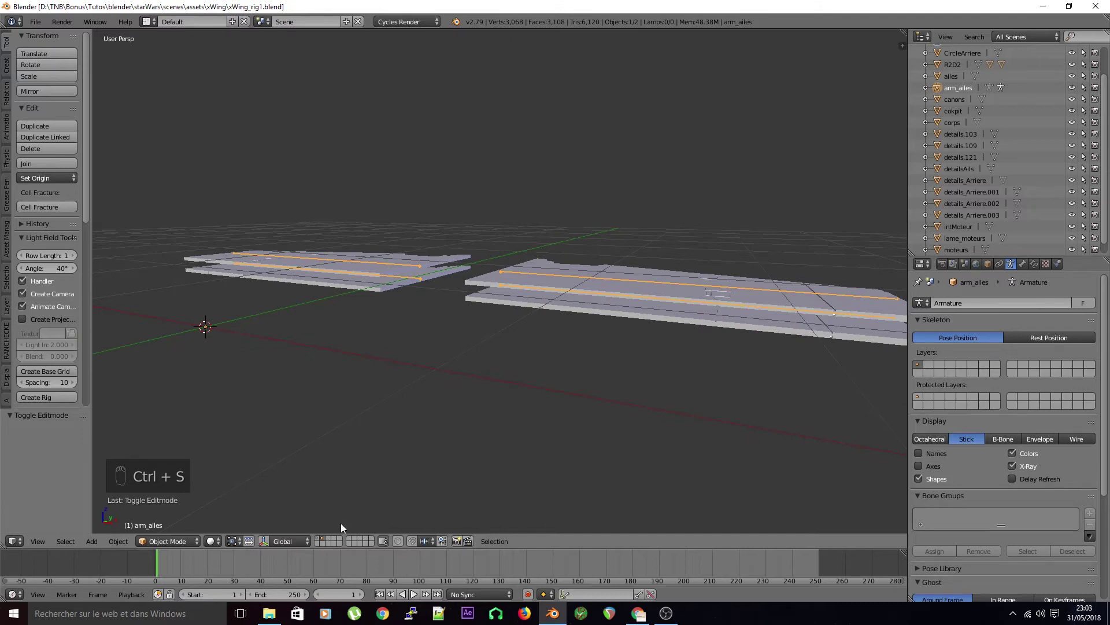
pyautogui.moveTo(373, 455); pyautogui.dragTo(351, 441, button='middle')
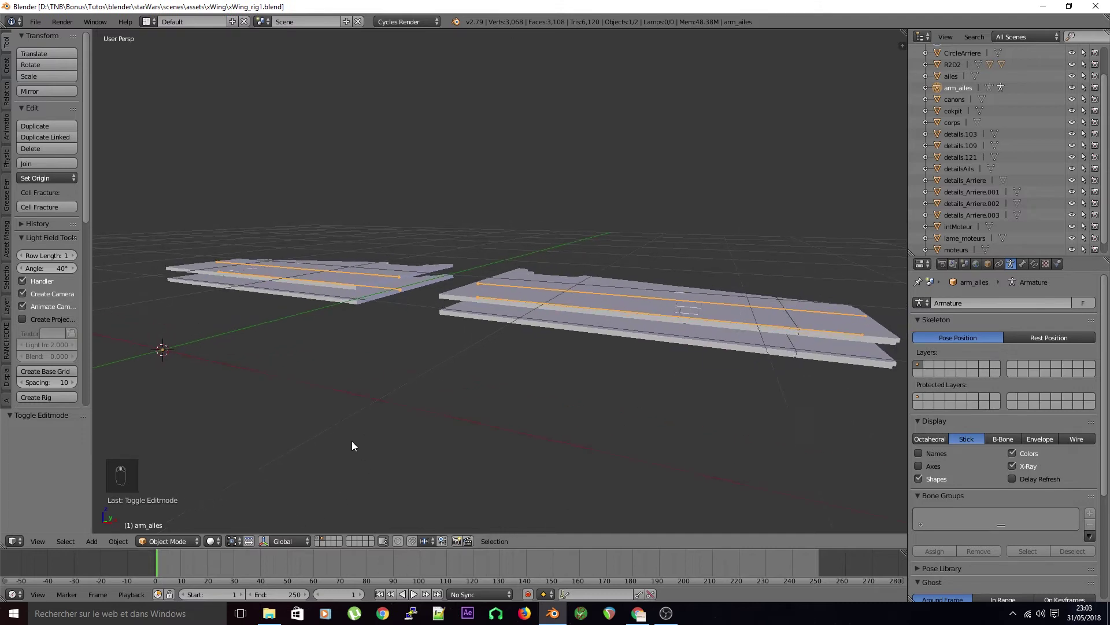
pyautogui.click(191, 538)
pyautogui.click(189, 499)
pyautogui.press('a')
pyautogui.moveTo(374, 380); pyautogui.dragTo(310, 449, button='middle')
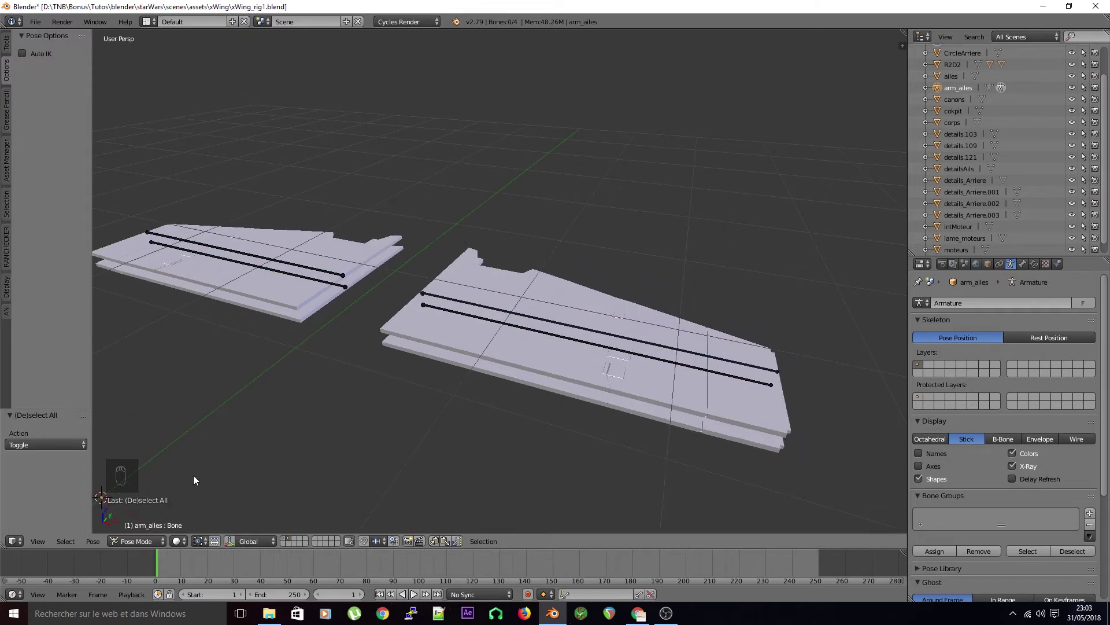
pyautogui.hotkey('ctrl', 'Tab')
pyautogui.rightClick(439, 331)
pyautogui.moveTo(436, 377); pyautogui.dragTo(432, 359, button='middle')
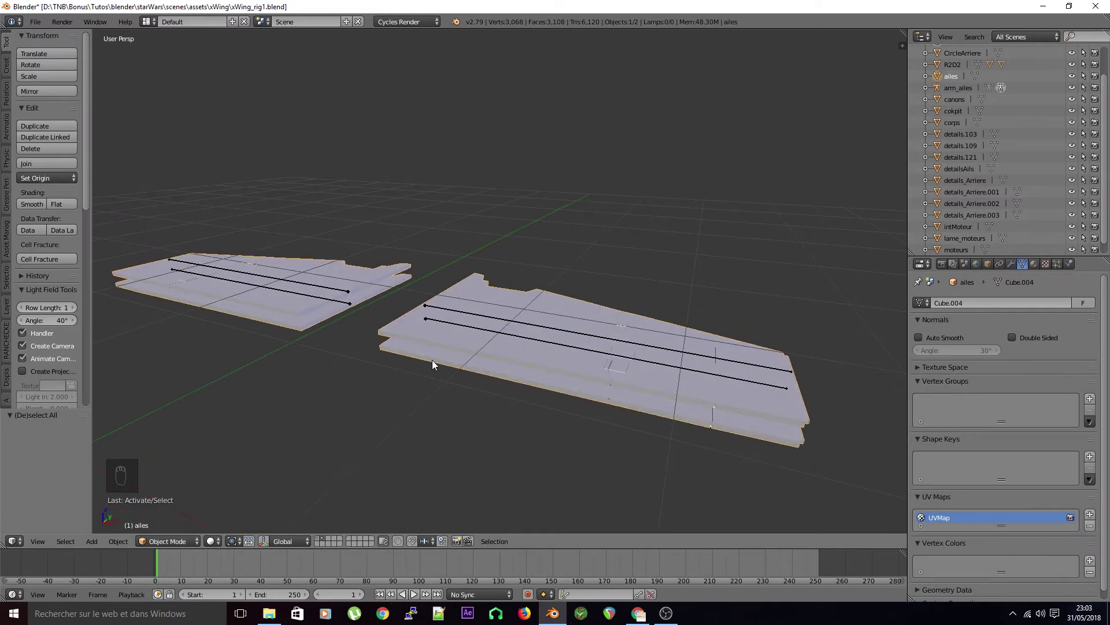
pyautogui.rightClick(441, 306)
pyautogui.hotkey('ctrl', 'Tab')
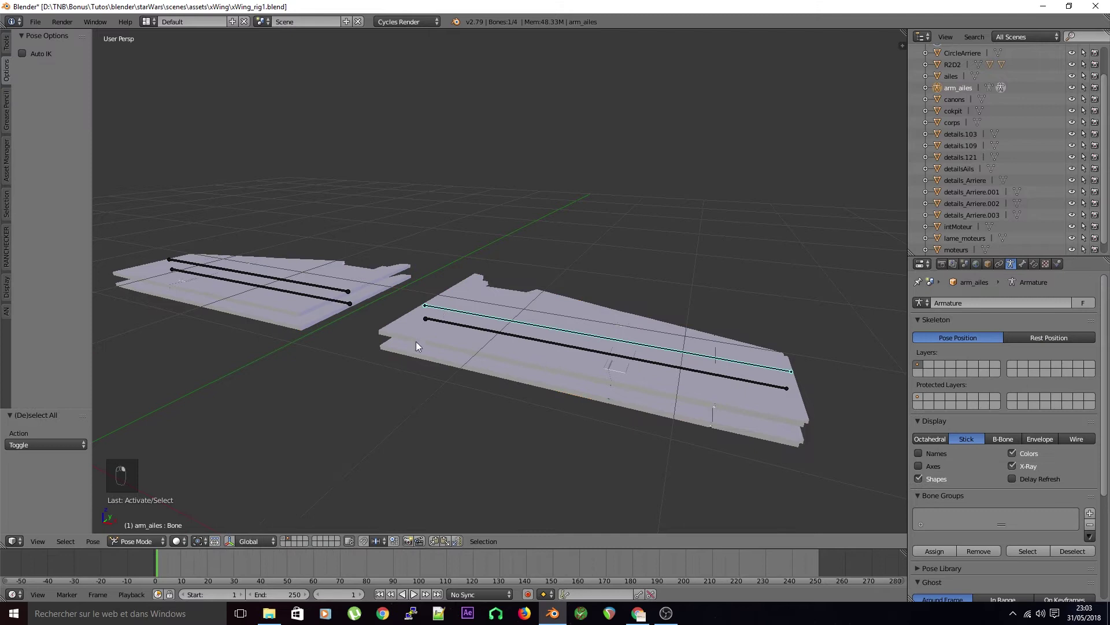
pyautogui.rightClick(425, 327)
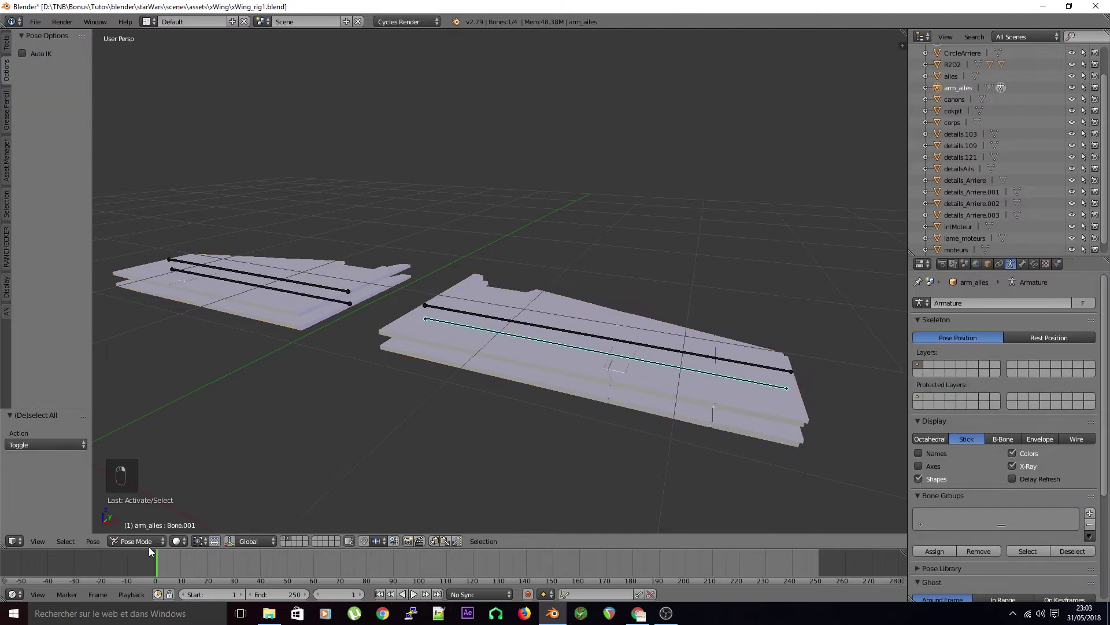
pyautogui.click(148, 546)
pyautogui.click(148, 529)
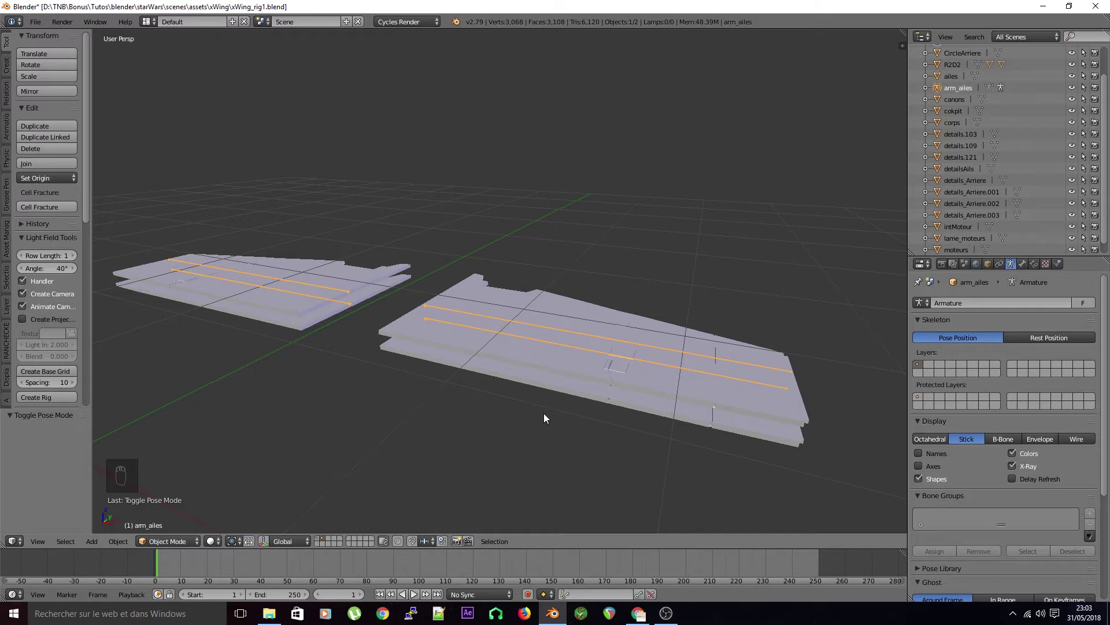
# Select the ailes mesh, then the arm_ailes armature, and parent the mesh to it using Armature Deform With Empty Groups
pyautogui.rightClick(426, 359)
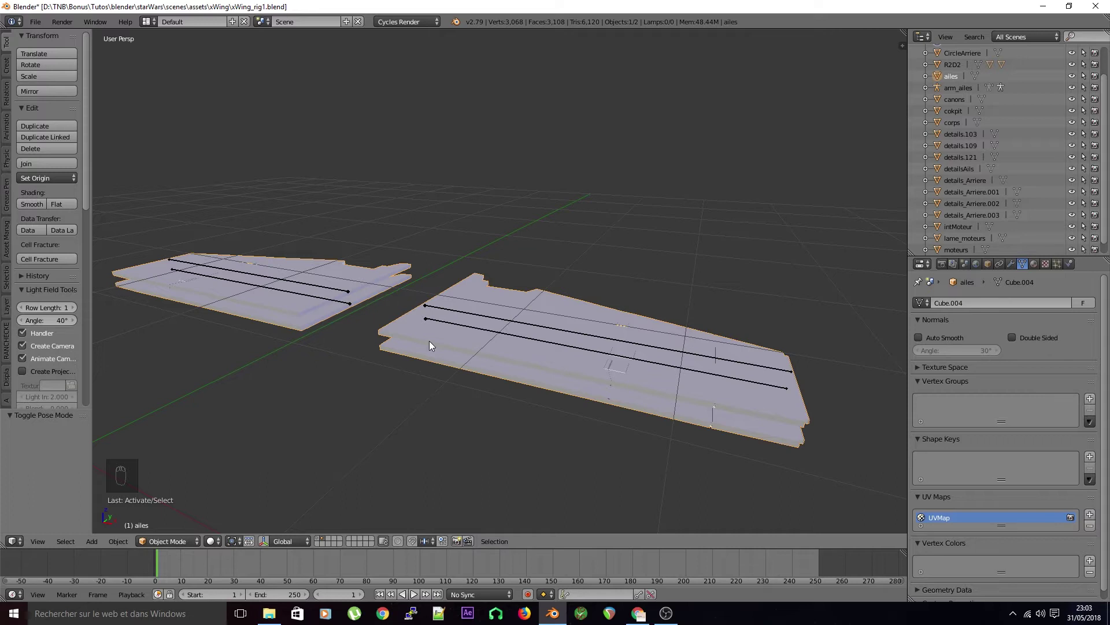
pyautogui.keyDown('shift'); pyautogui.rightClick(430, 304); pyautogui.keyUp('shift')
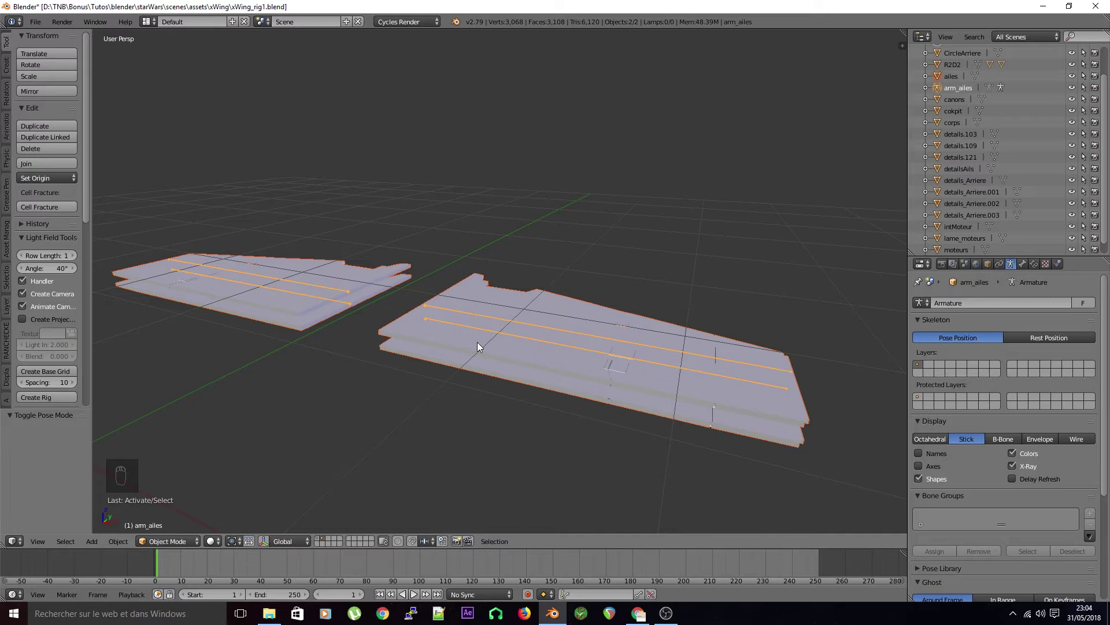
pyautogui.hotkey('ctrl', 'p')
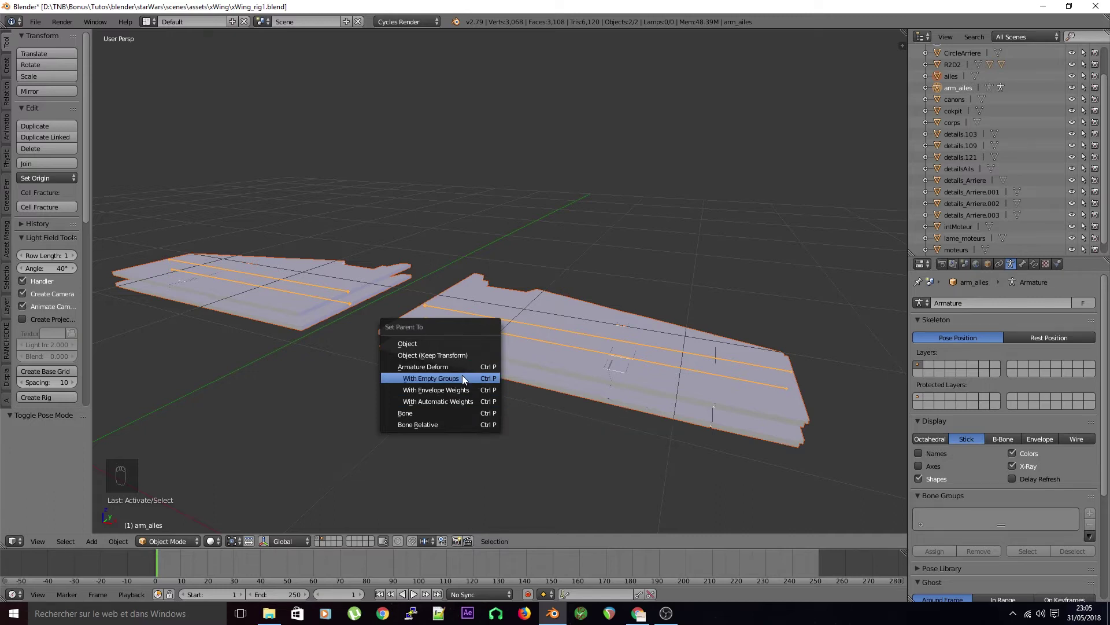
pyautogui.click(462, 376)
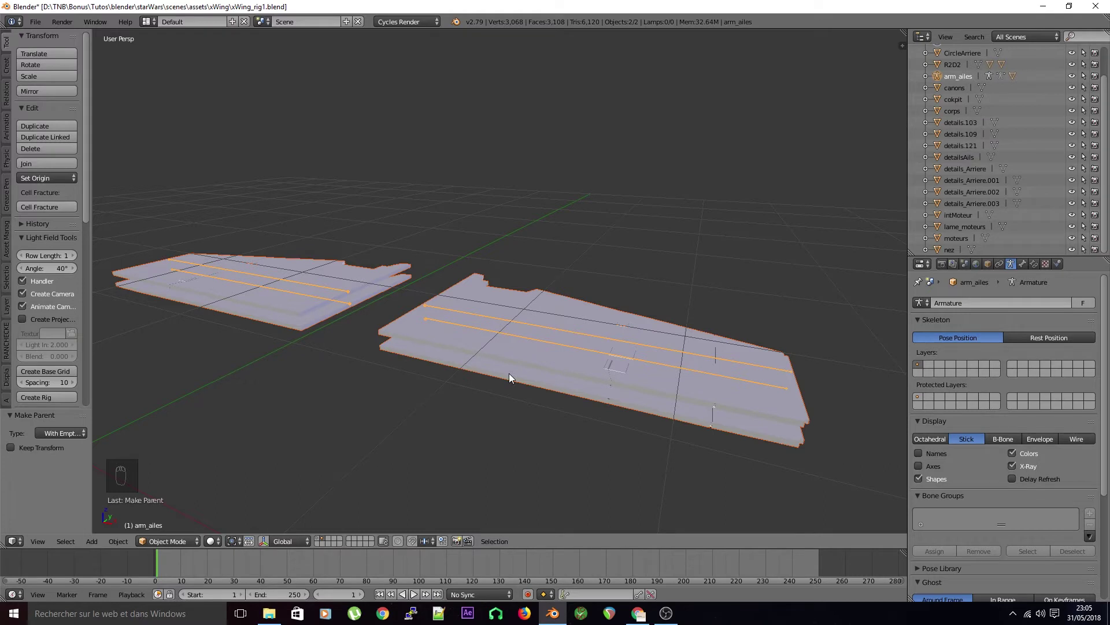
pyautogui.press('a')
# Select the arm_ailes armature and test the parenting by trying to move it, cancelling the move
pyautogui.moveTo(522, 413); pyautogui.dragTo(496, 411, button='middle')
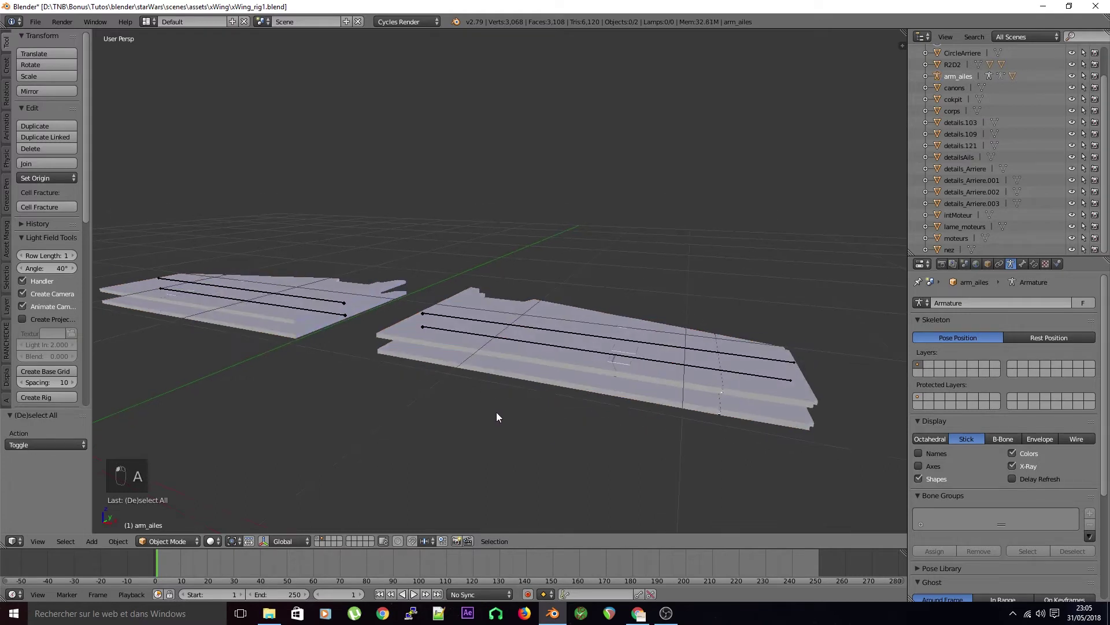
pyautogui.press('KP_7')
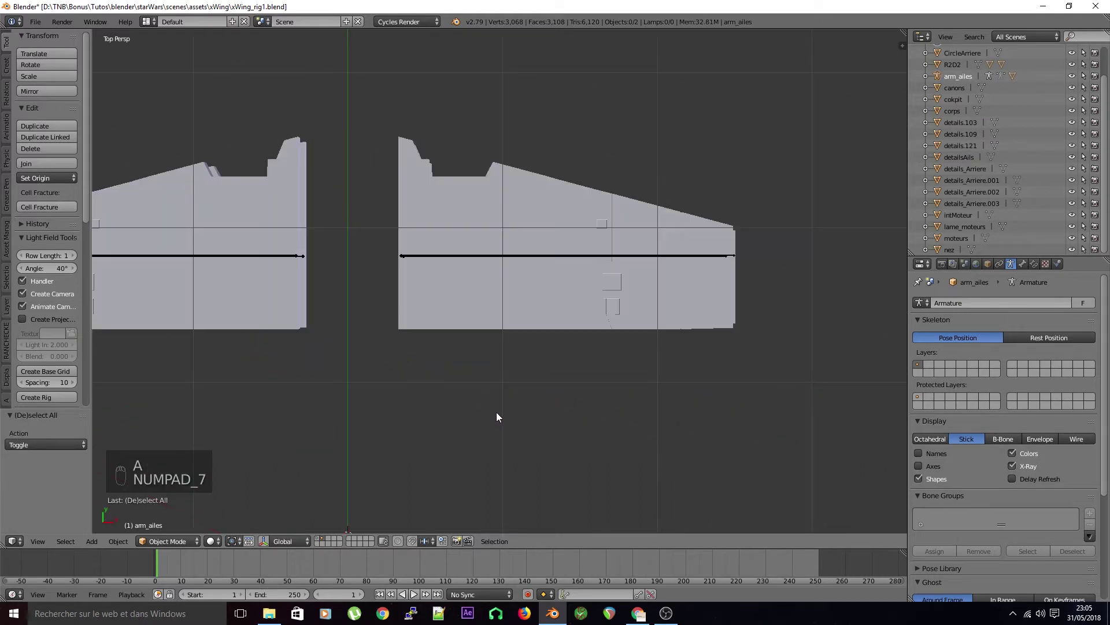
pyautogui.rightClick(460, 251)
pyautogui.moveTo(461, 342); pyautogui.dragTo(459, 297, button='middle')
pyautogui.rightClick(458, 282)
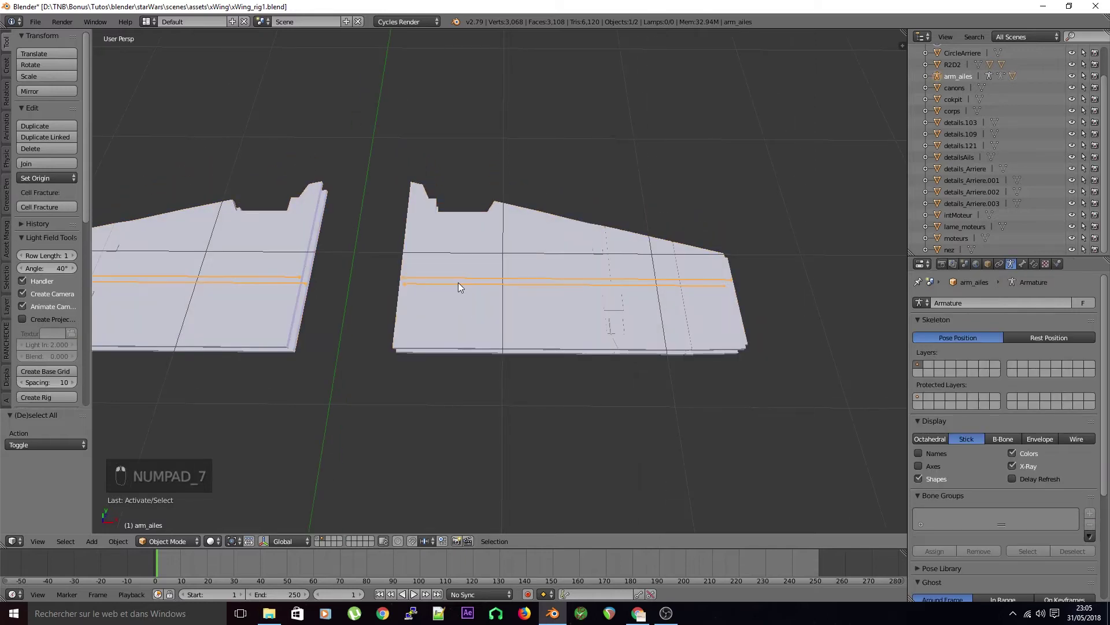
pyautogui.press('g')
pyautogui.rightClick(505, 228)
pyautogui.moveTo(505, 359); pyautogui.dragTo(503, 282, button='middle')
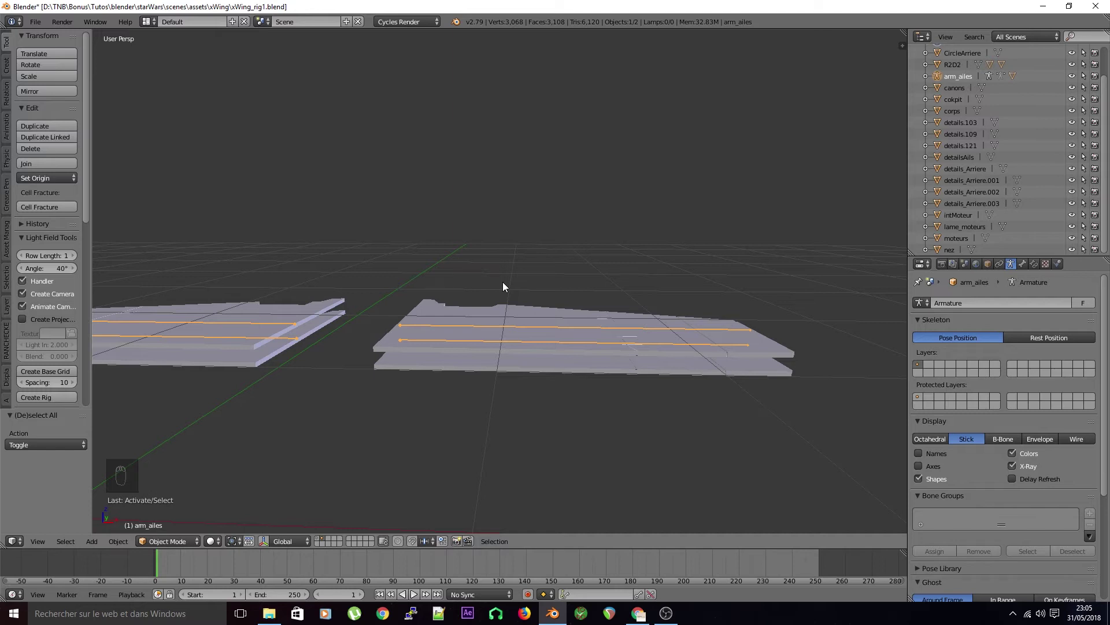
# Select the ailes mesh and examine its Armature modifier and the bone vertex groups, enlarging the group list
pyautogui.rightClick(368, 341)
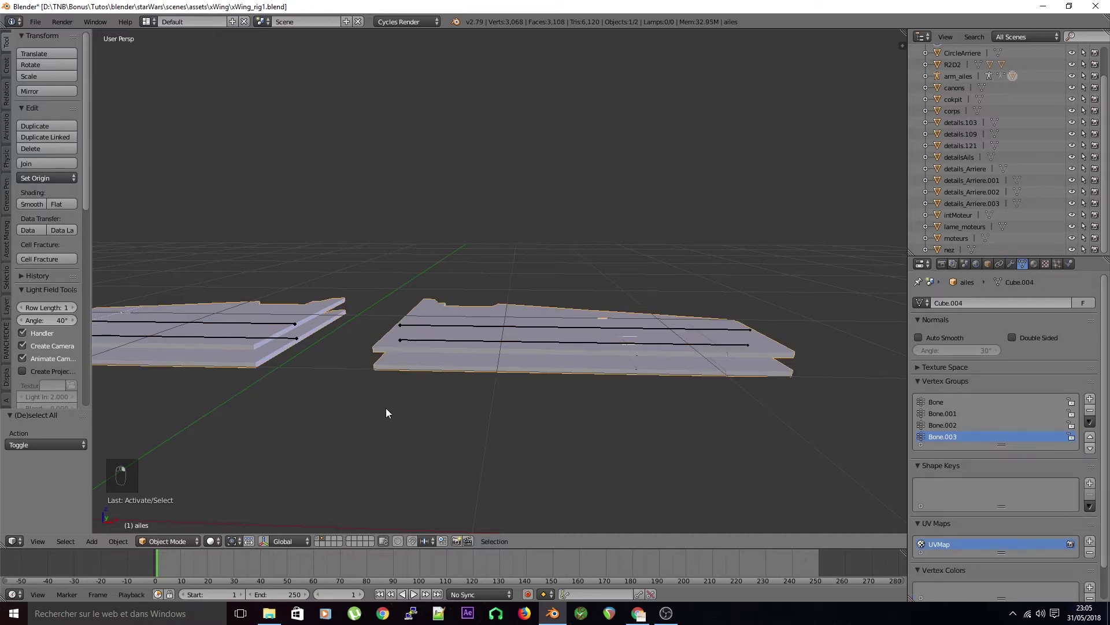
pyautogui.click(1011, 264)
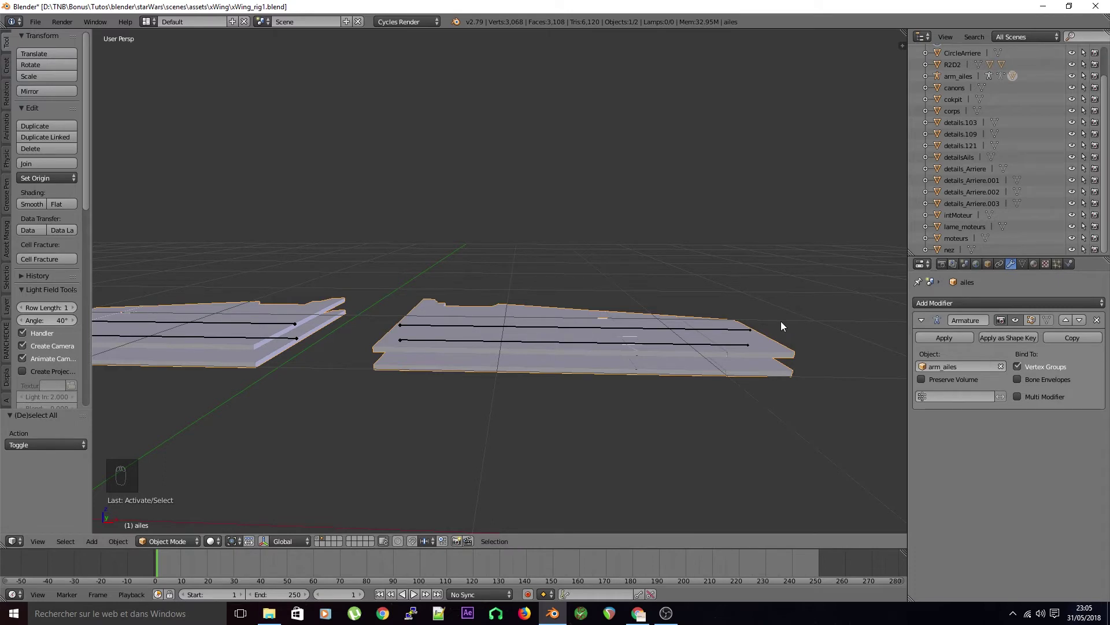
pyautogui.rightClick(427, 343)
pyautogui.rightClick(429, 370)
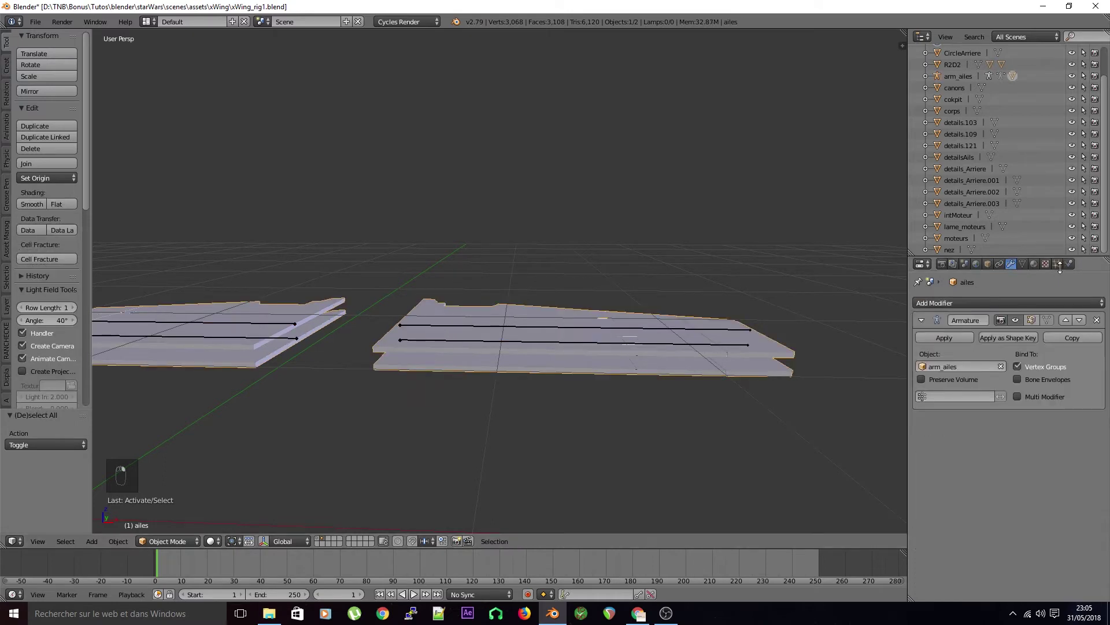
pyautogui.click(1022, 264)
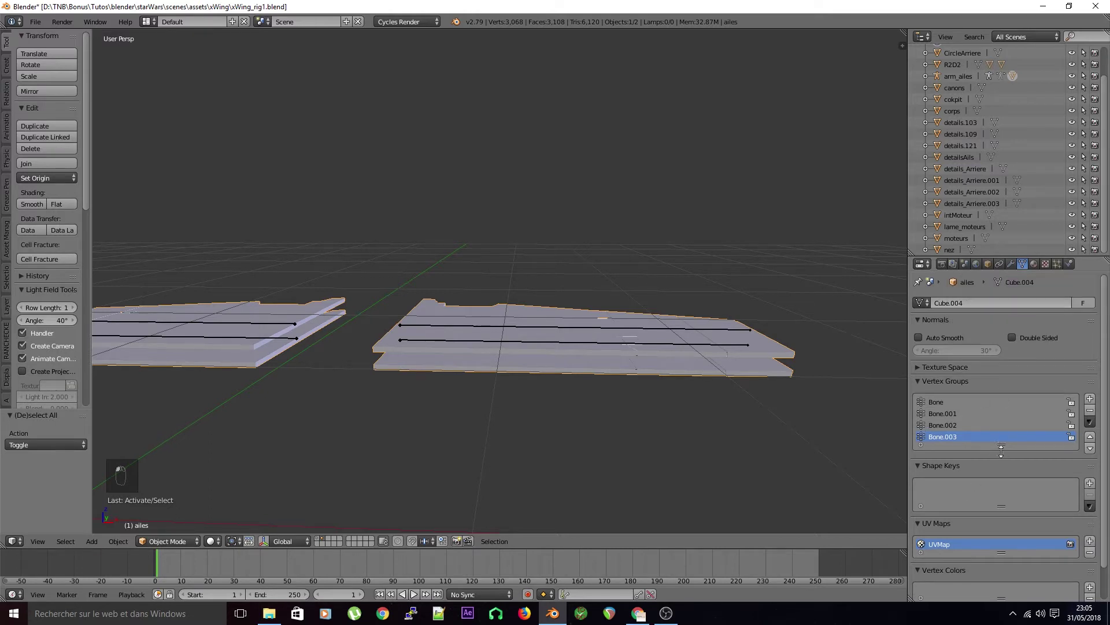
pyautogui.moveTo(1001, 447); pyautogui.dragTo(1001, 467)
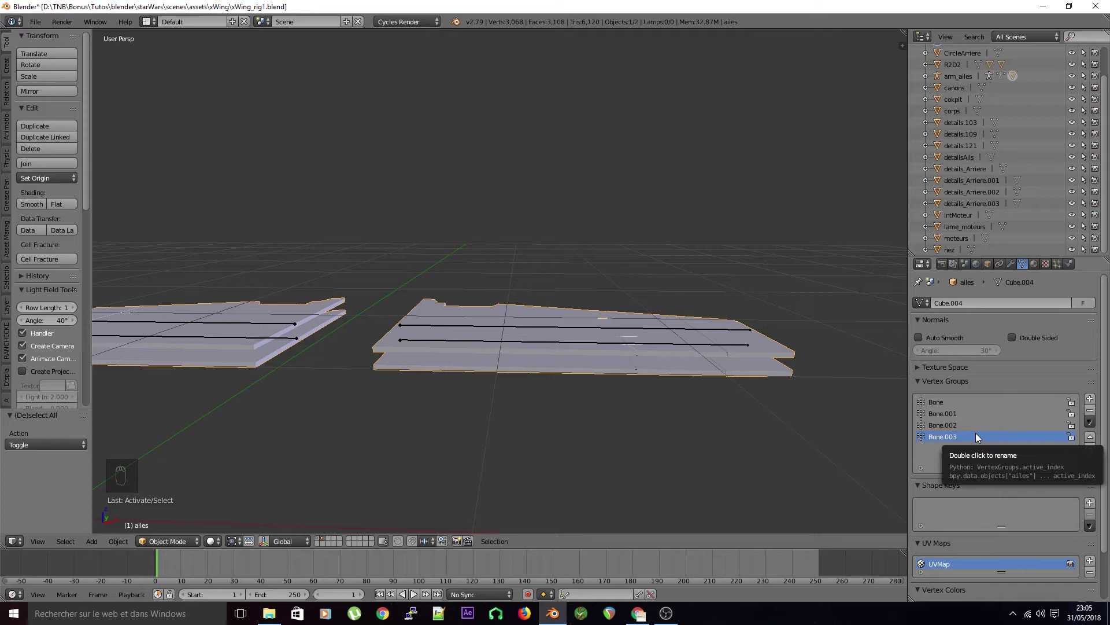
# Enter Edit Mode on the arm_ailes armature and rename the upper bone of the +X wing aile_h_R
pyautogui.rightClick(403, 327)
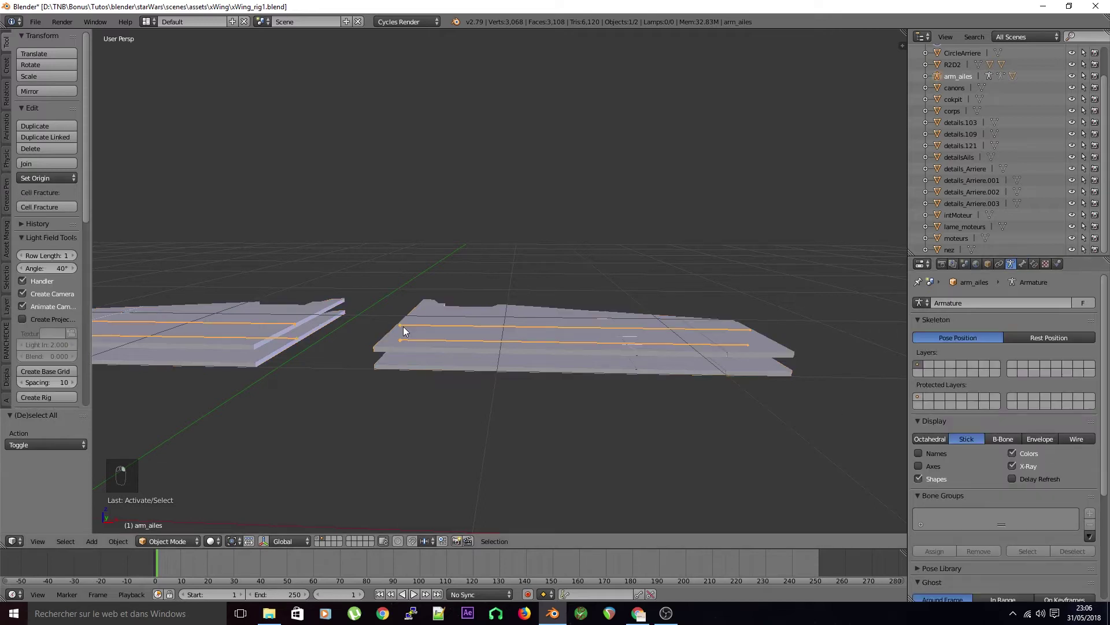
pyautogui.click(1023, 264)
pyautogui.click(978, 302)
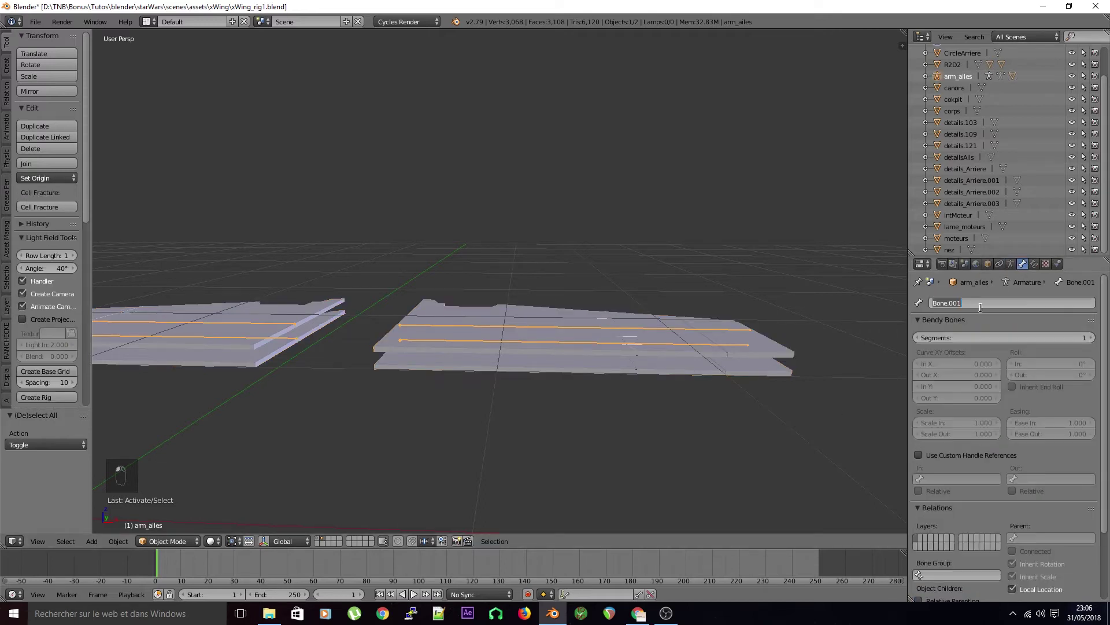
pyautogui.click(626, 323)
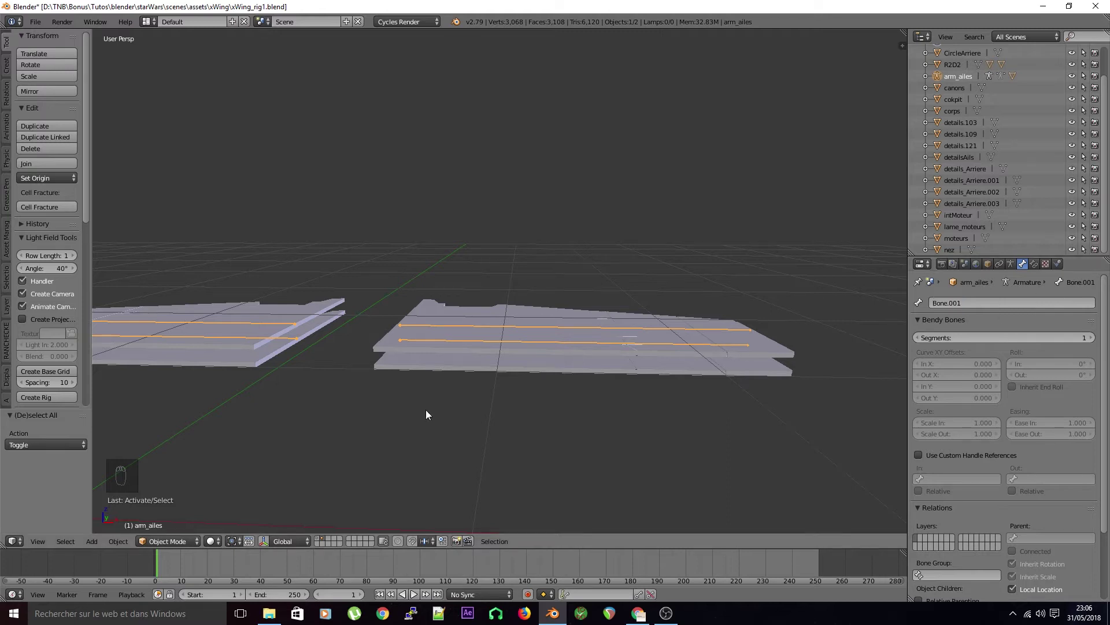
pyautogui.press('Tab')
pyautogui.rightClick(535, 325)
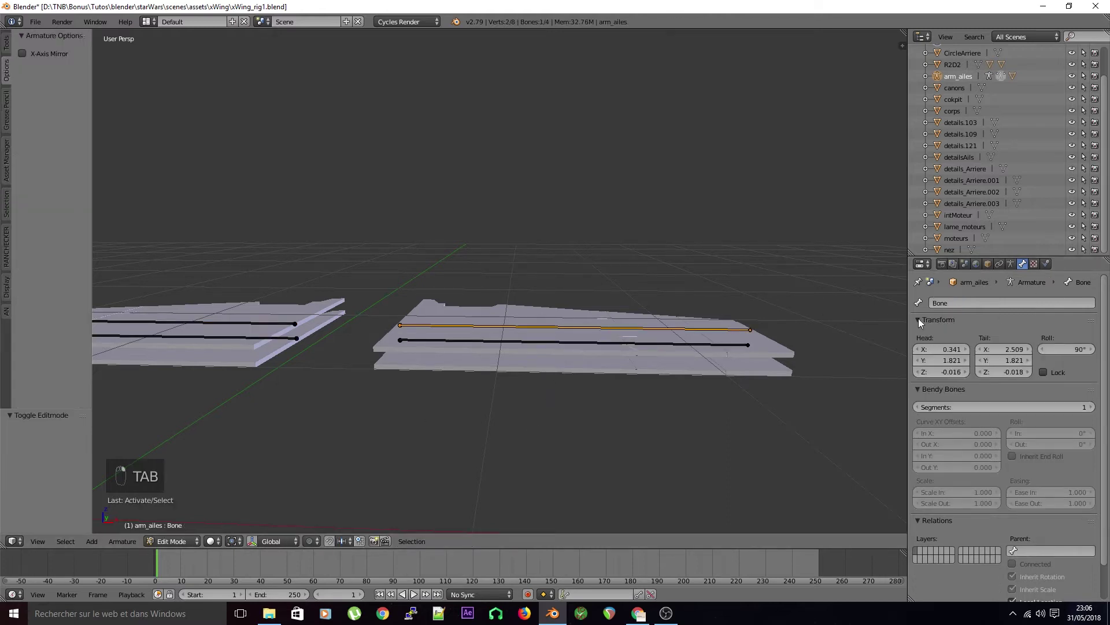
pyautogui.click(950, 303)
pyautogui.write('a')
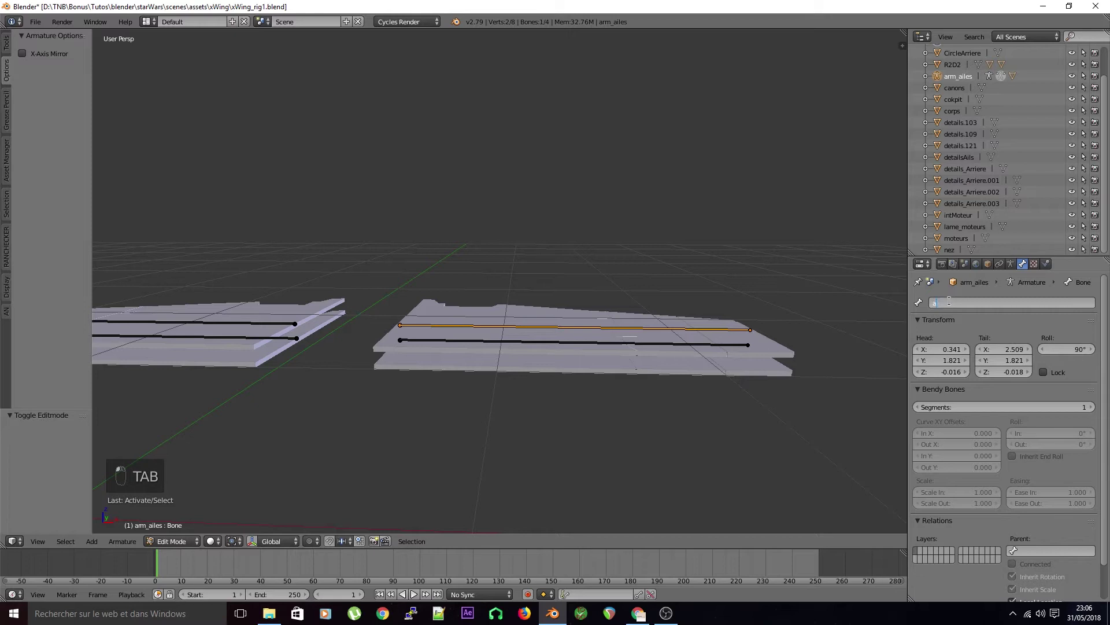
pyautogui.write('ile_h_R')
pyautogui.press('Return')
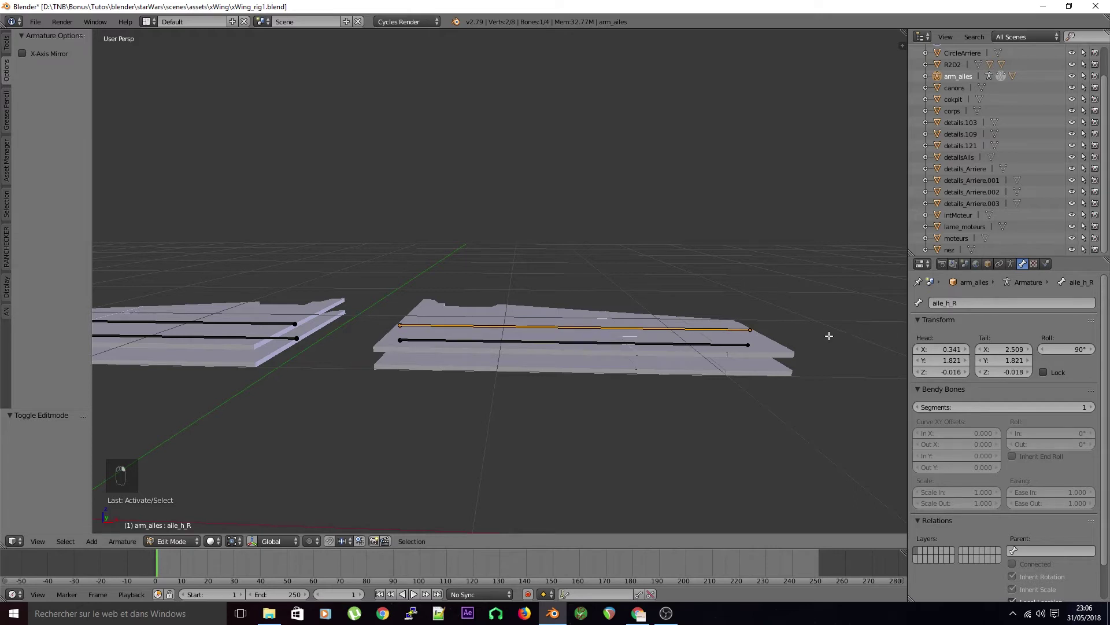
# Rename the upper bone of the +X wing aile_h_L instead
pyautogui.click(1019, 301)
pyautogui.write('aile_h_L')
pyautogui.press('Return')
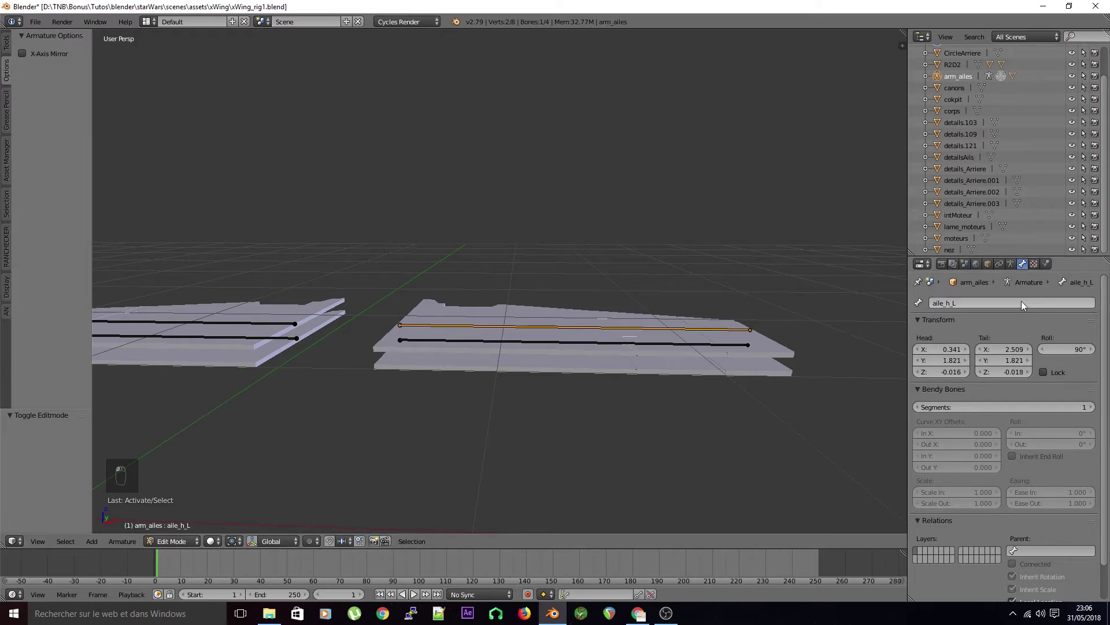
# Reuse that bone's name for the lower bone of the +X wing, changing it to aile_b_L
pyautogui.hotkey('ctrl', 'a')
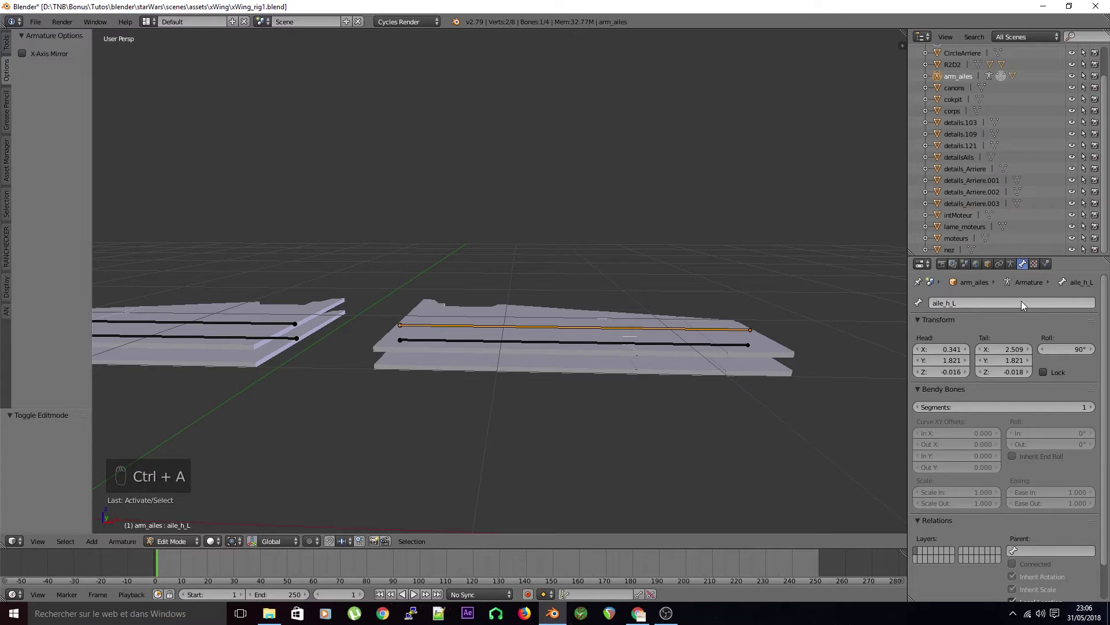
pyautogui.click(1021, 301)
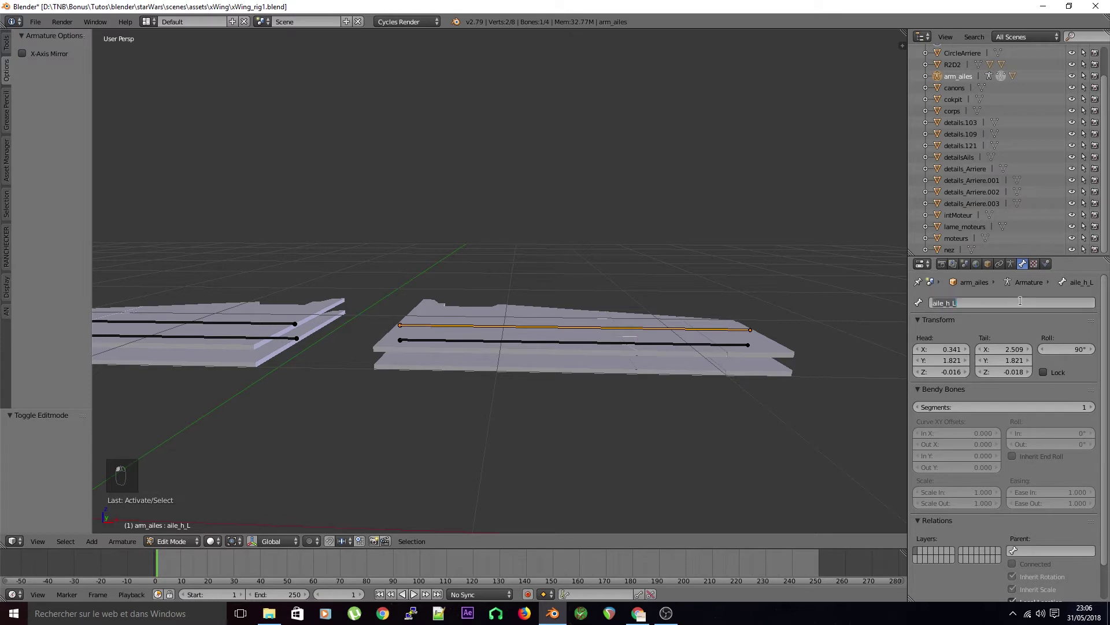
pyautogui.rightClick(565, 347)
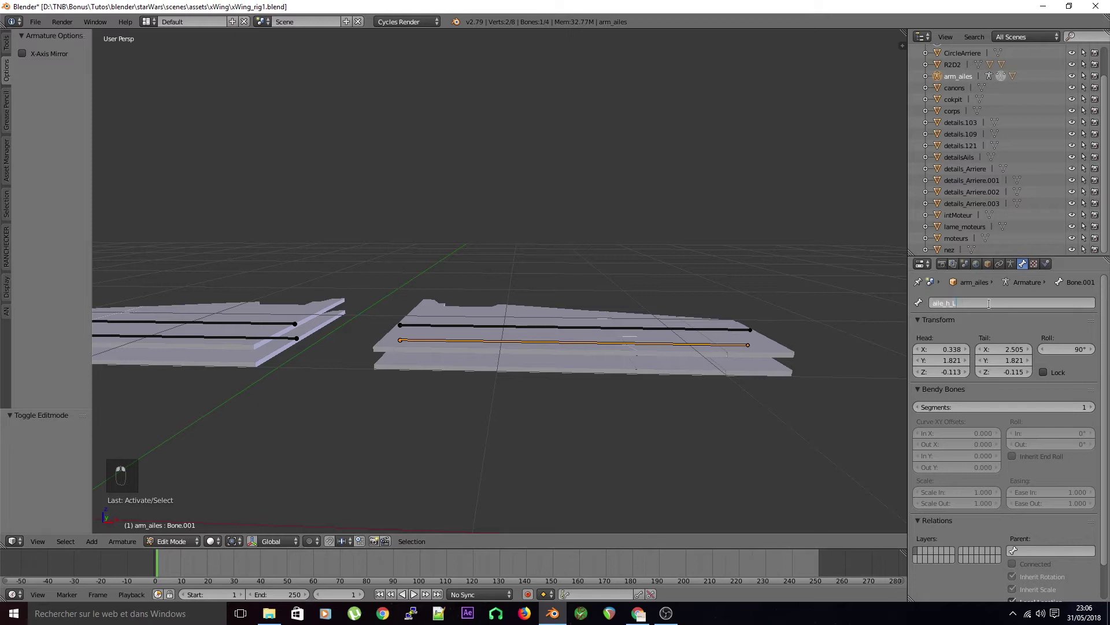
pyautogui.press('Return')
# Rename the upper bone of the opposite, -X wing aile_h_R
pyautogui.keyDown('shift'); pyautogui.moveTo(377, 317); pyautogui.dragTo(446, 317, button='middle'); pyautogui.keyUp('shift')
pyautogui.rightClick(324, 323)
pyautogui.click(986, 301)
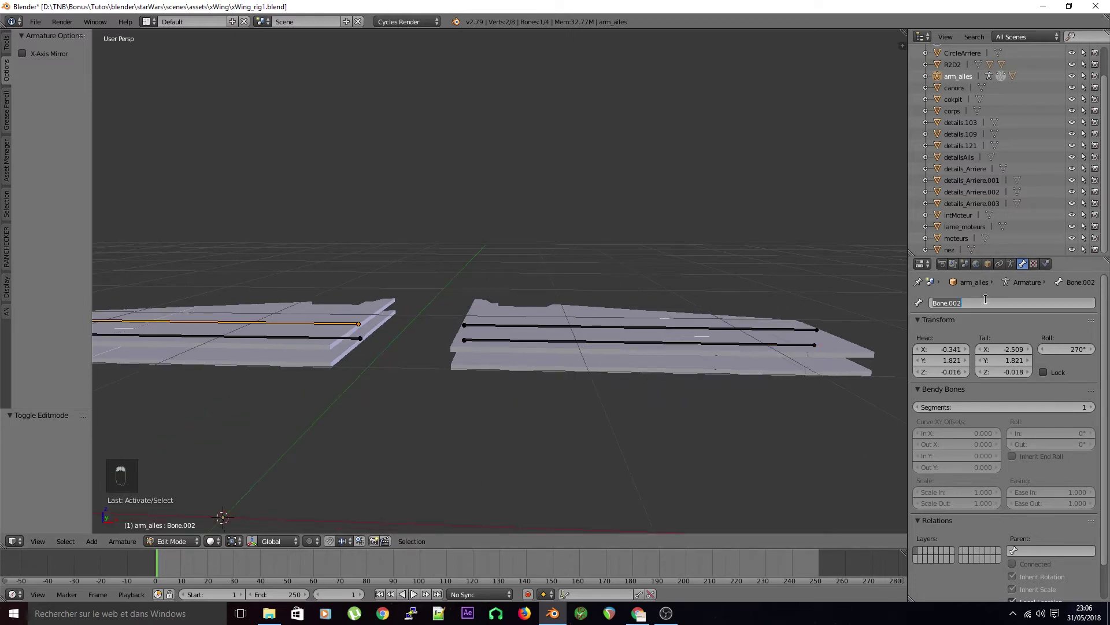
pyautogui.write('aile_h_R')
pyautogui.press('Return')
# Rename the lower bone of the -X wing aile_b_R and leave the armature's Edit Mode
pyautogui.rightClick(317, 337)
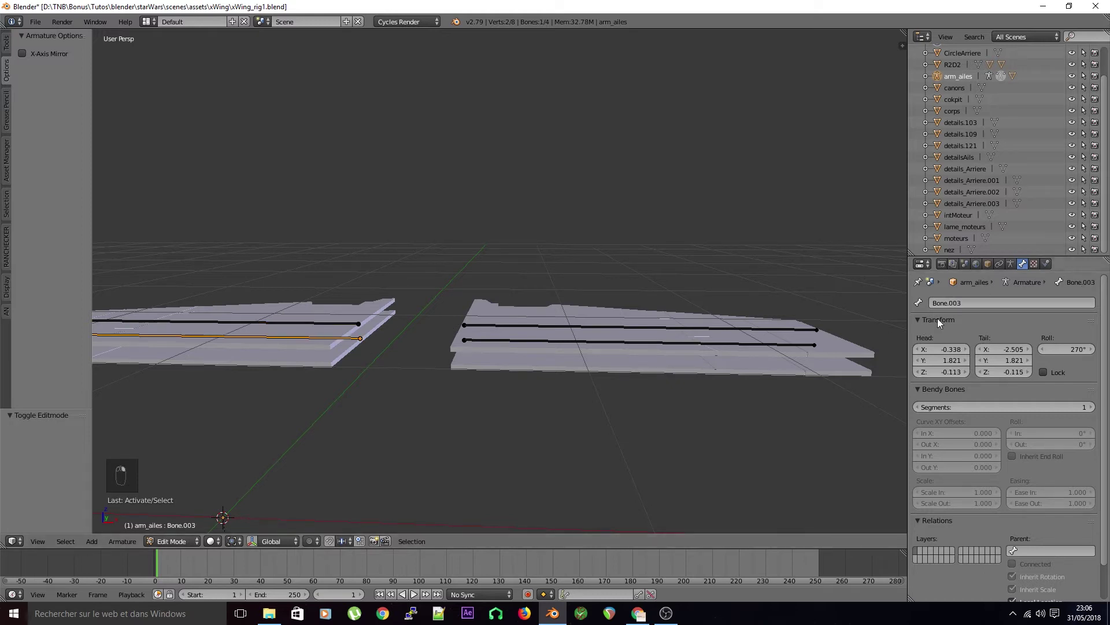
pyautogui.click(963, 303)
pyautogui.write('aile_h_L')
pyautogui.press('BackSpace')
pyautogui.press('BackSpace')
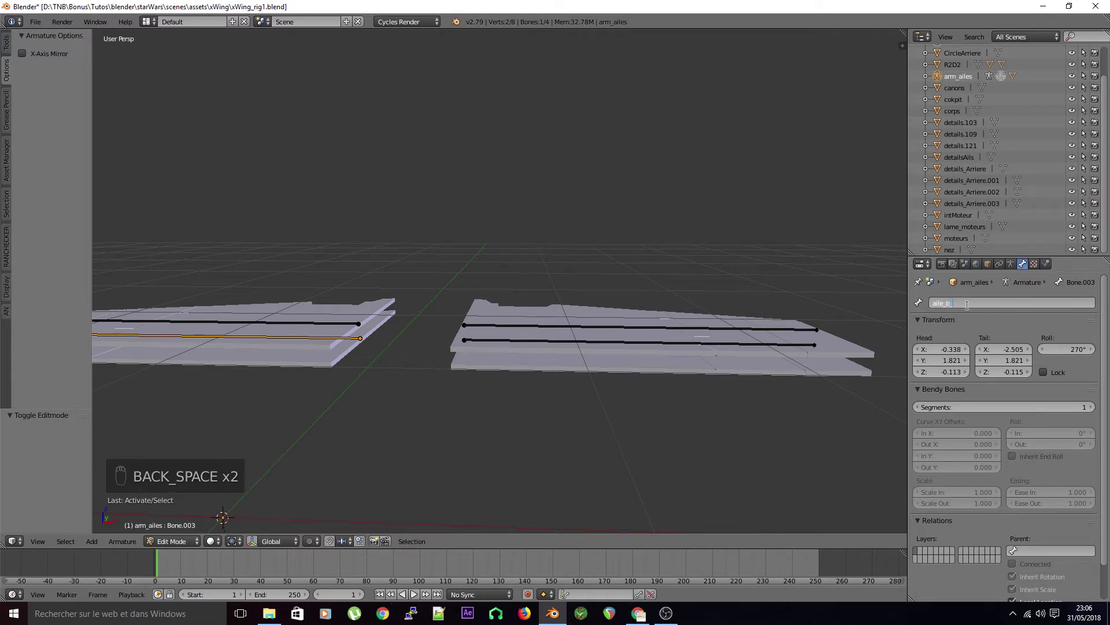
pyautogui.write('b_R')
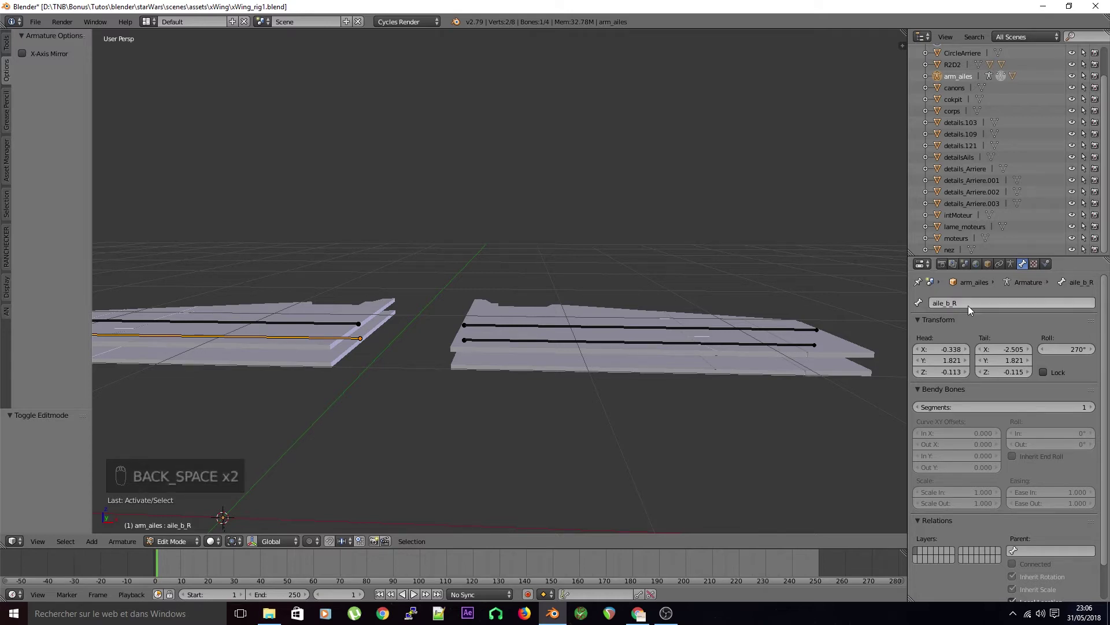
pyautogui.press('Return')
pyautogui.press('Tab')
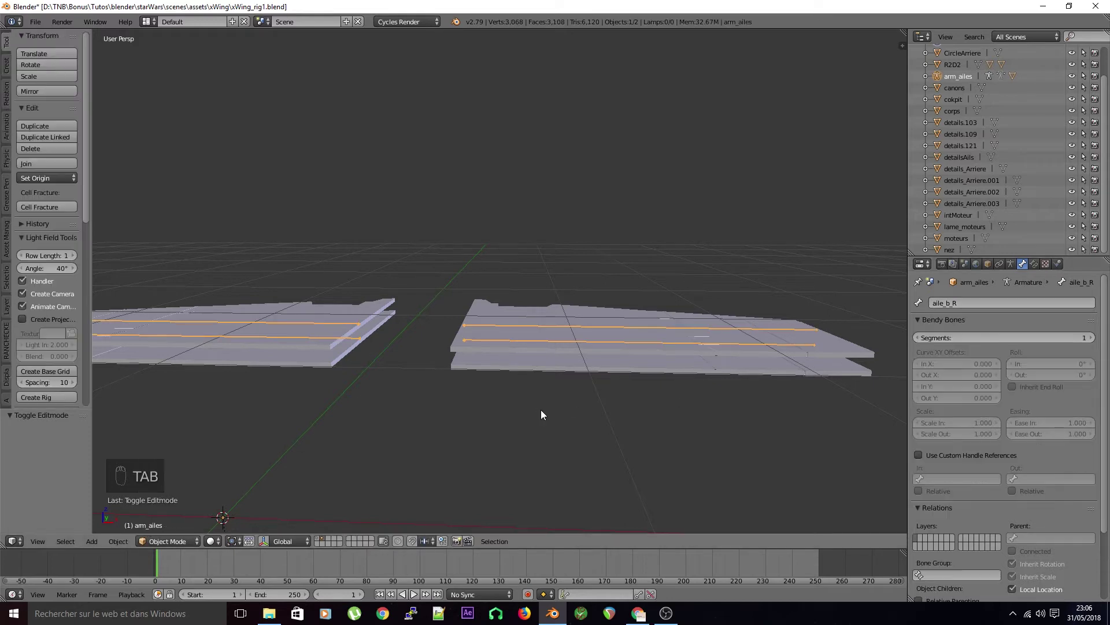
# Select the ailes mesh and compare its vertex group names with the renamed wing bones
pyautogui.rightClick(519, 371)
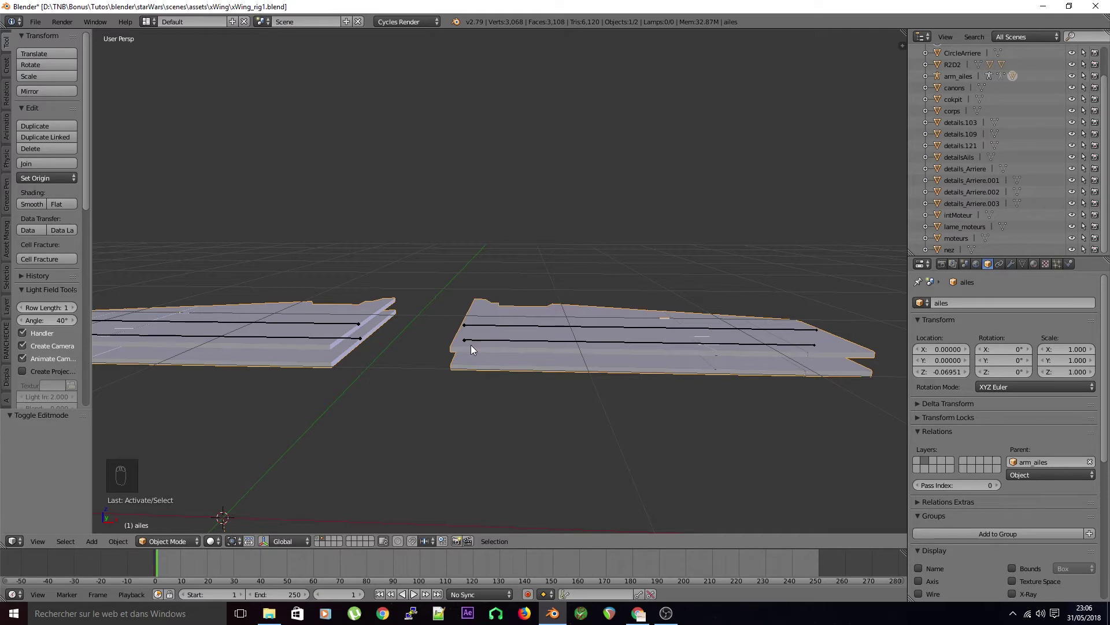
pyautogui.click(1023, 265)
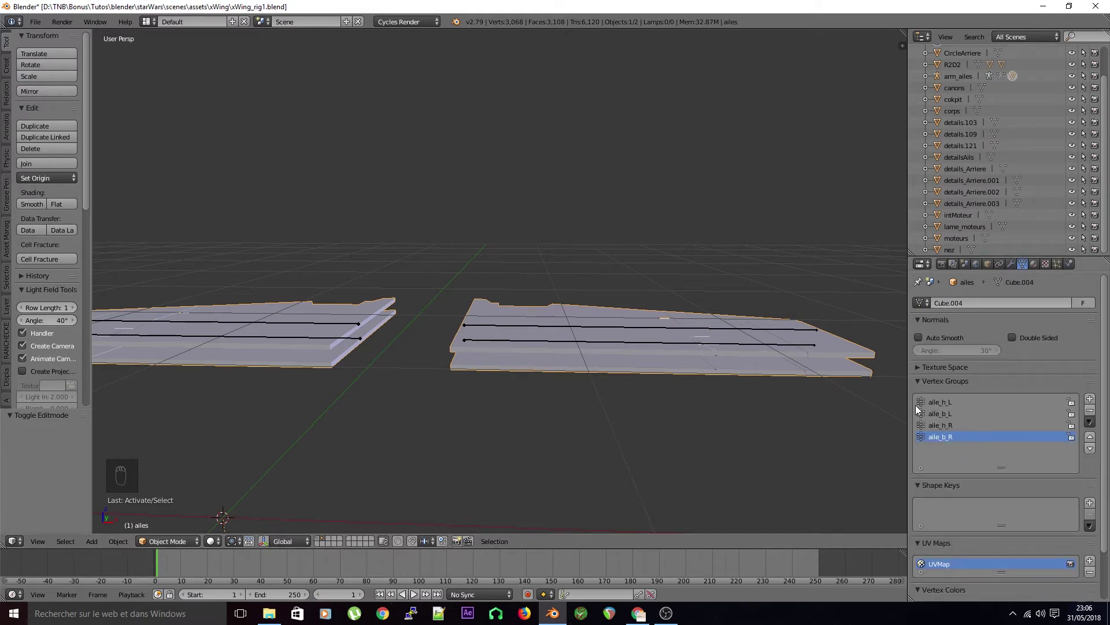
pyautogui.moveTo(613, 375); pyautogui.dragTo(557, 406, button='middle')
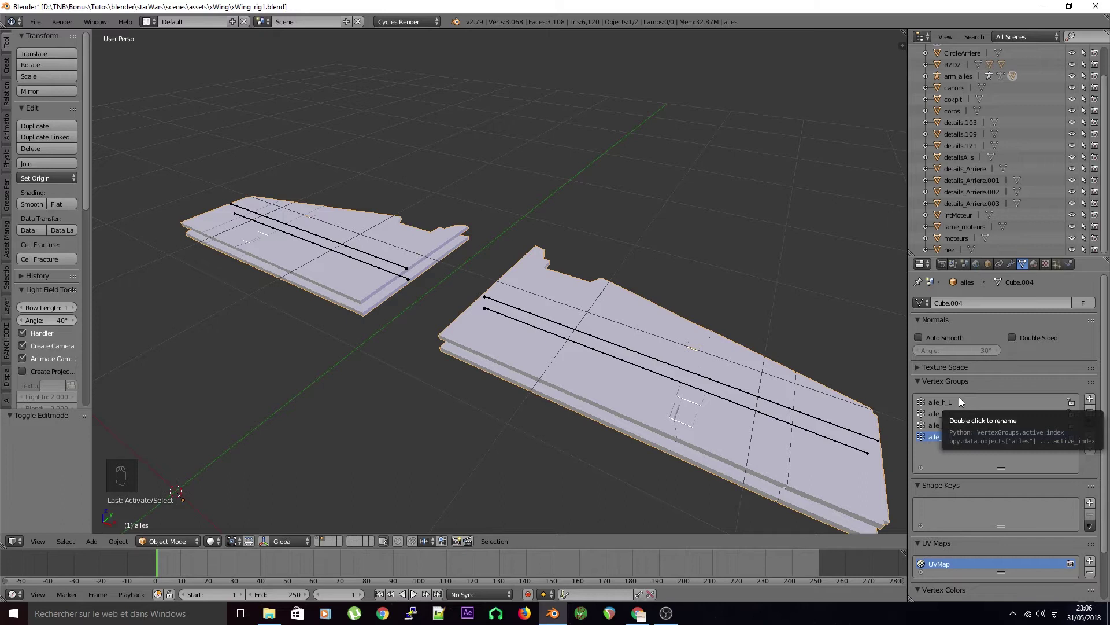
pyautogui.scroll(-3, 551, 418)
pyautogui.scroll(3, 551, 417)
pyautogui.moveTo(553, 402); pyautogui.dragTo(581, 354, button='middle')
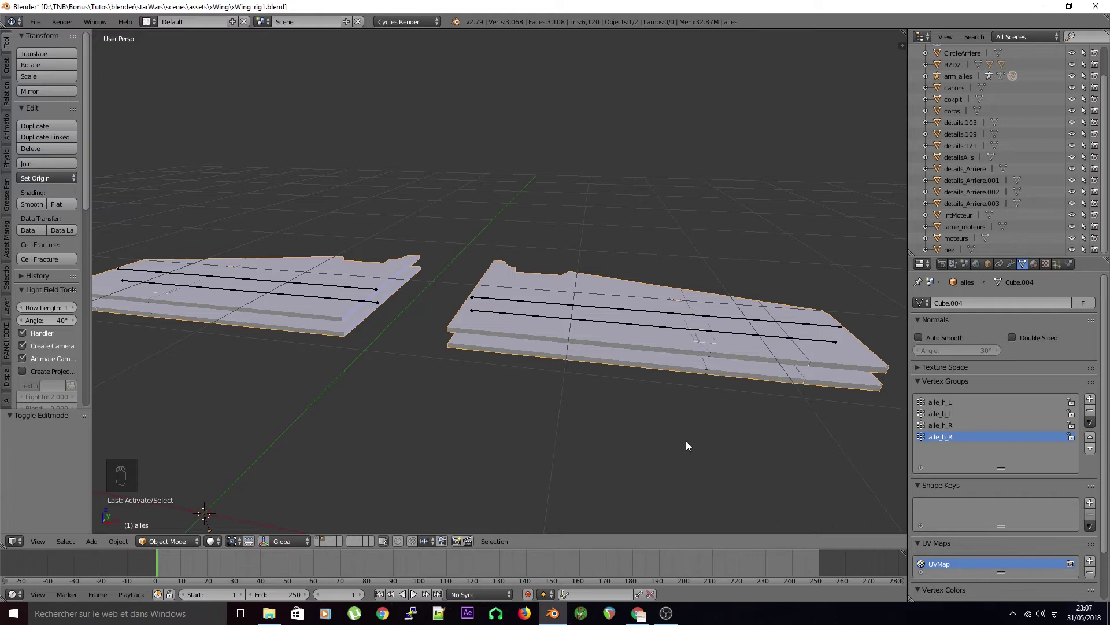
# Enter Edit Mode on the ailes mesh and show it in front orthographic view
pyautogui.press('Tab')
pyautogui.moveTo(565, 389); pyautogui.dragTo(602, 370, button='middle')
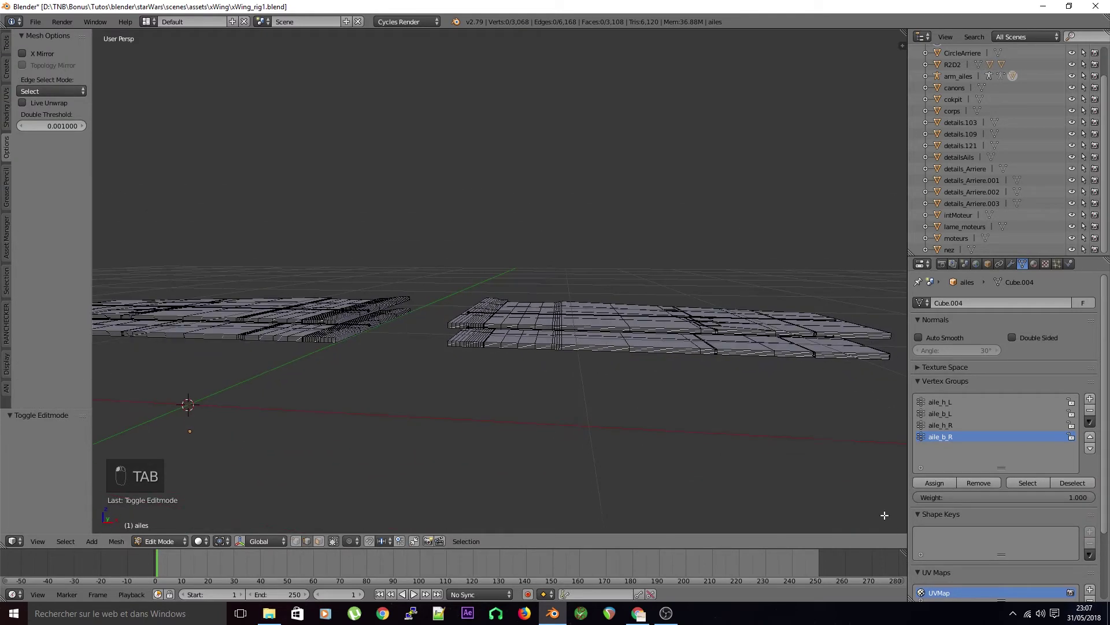
pyautogui.click(935, 485)
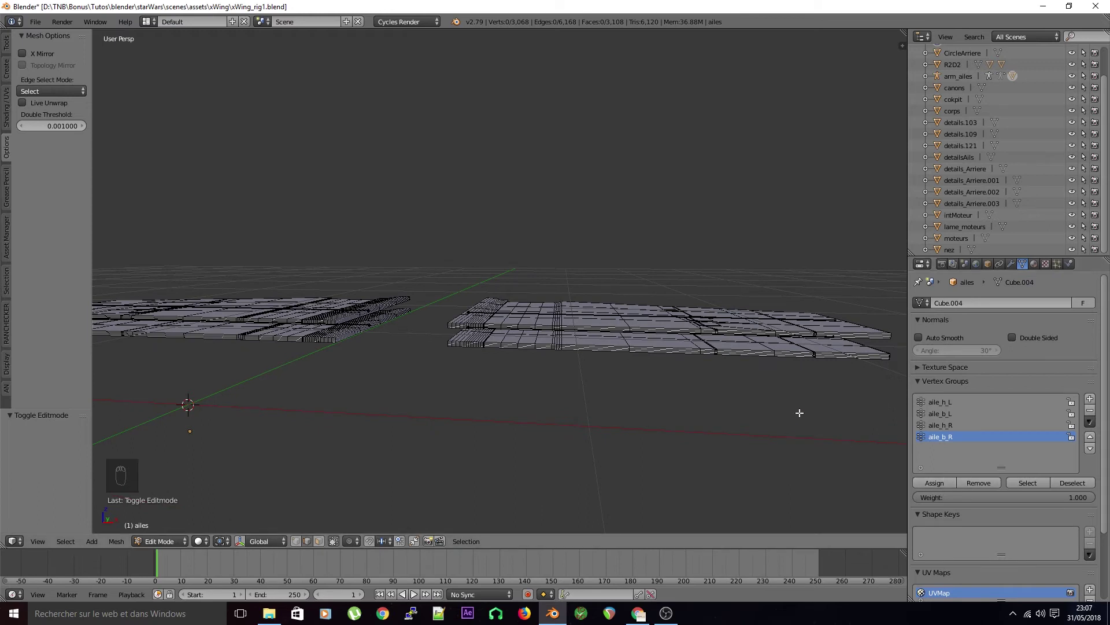
pyautogui.press('KP_1')
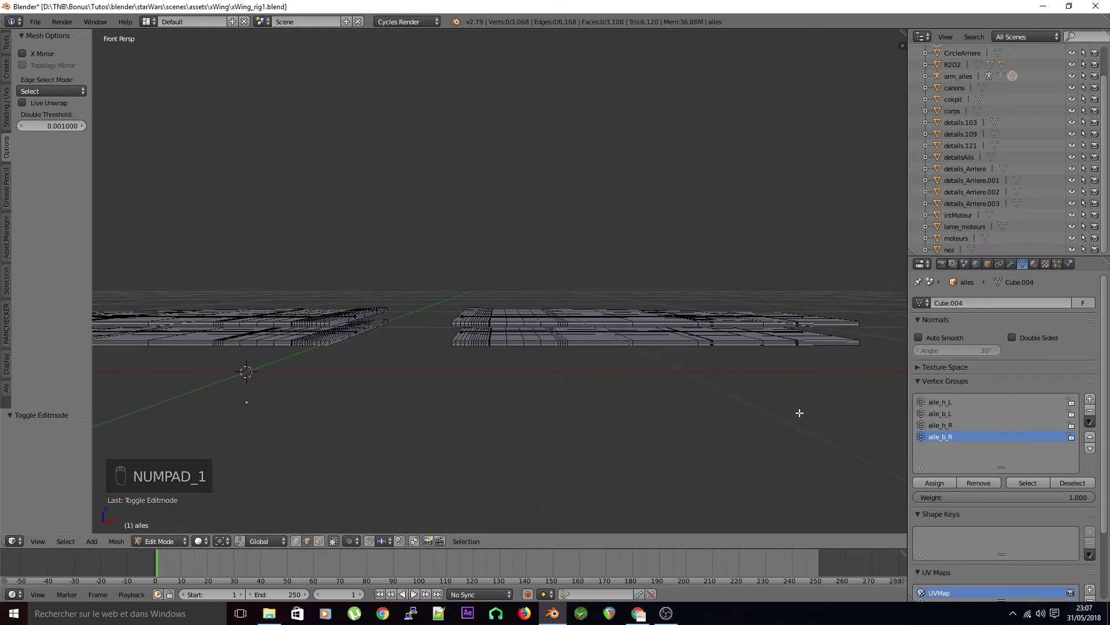
pyautogui.press('KP_5')
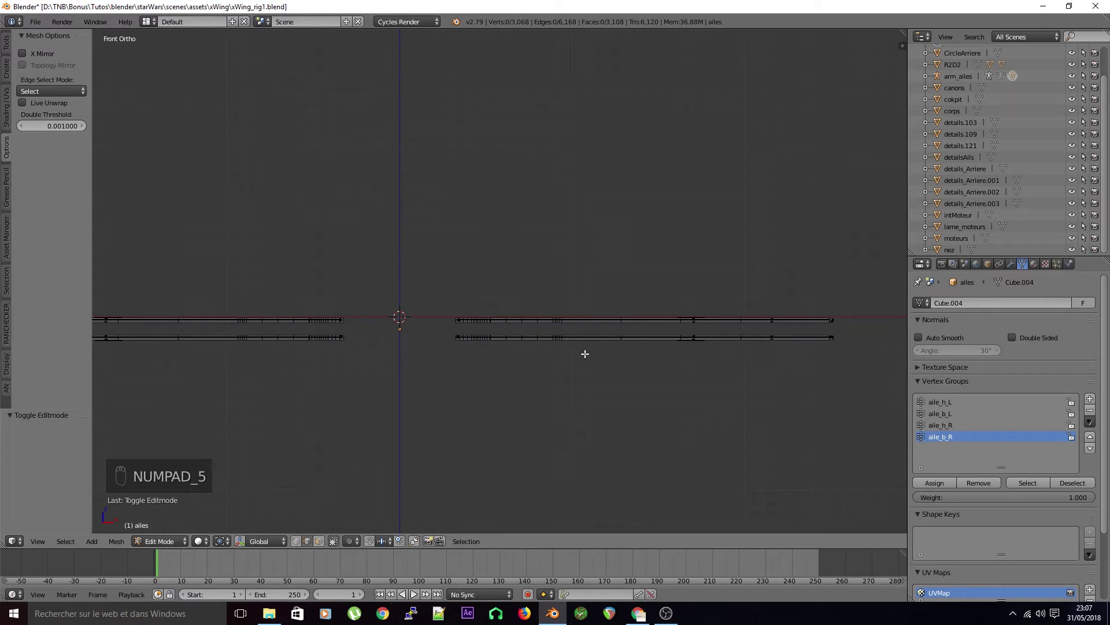
# Try to box-select the upper +X wing, check the selection from an angle, and clear it
pyautogui.press('b')
pyautogui.moveTo(432, 286); pyautogui.dragTo(850, 327)
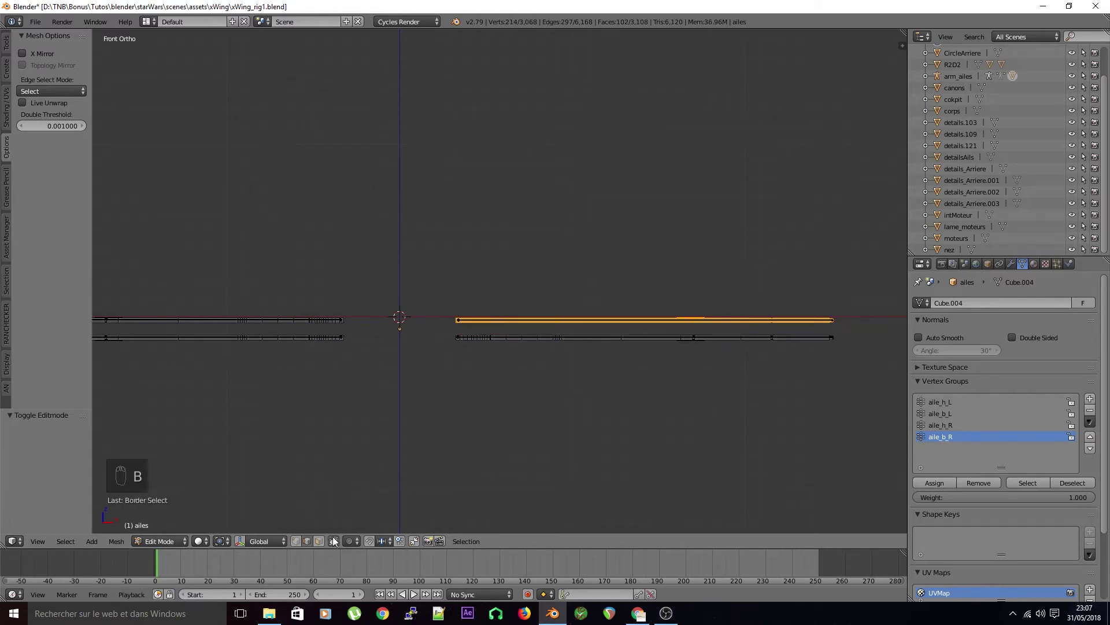
pyautogui.moveTo(428, 463); pyautogui.dragTo(453, 456, button='middle')
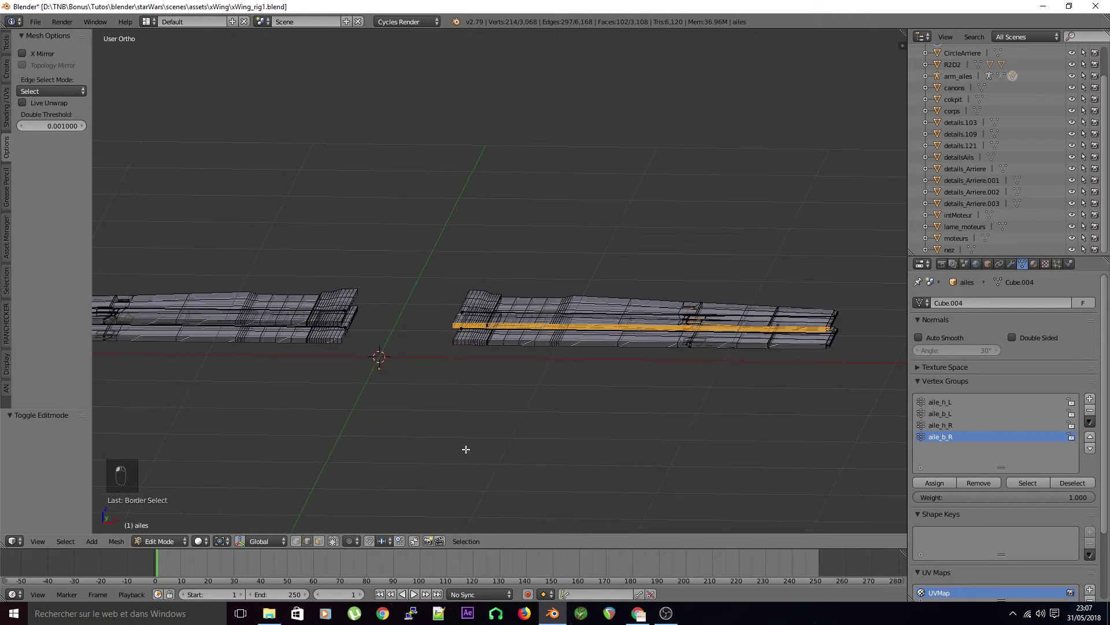
pyautogui.press('KP_1')
pyautogui.press('a')
pyautogui.press('a')
pyautogui.press('b')
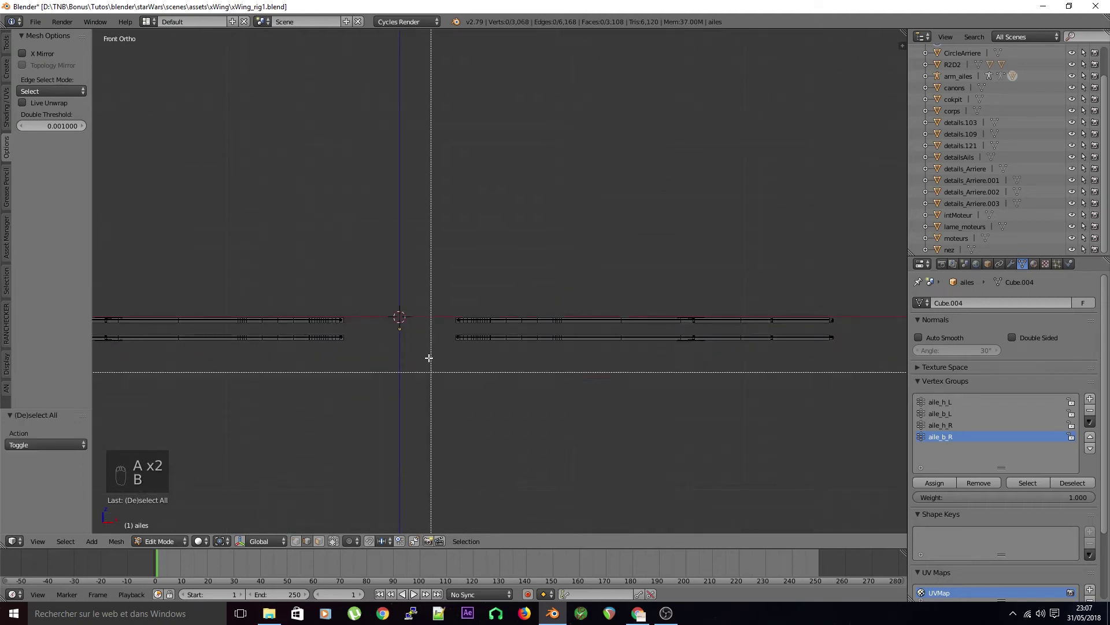
pyautogui.press('Escape')
# Box-select all vertices of the upper +X wing, including hidden ones, assign them to the aile_h_L group and lock that group
pyautogui.press('b')
pyautogui.moveTo(432, 298); pyautogui.dragTo(864, 337)
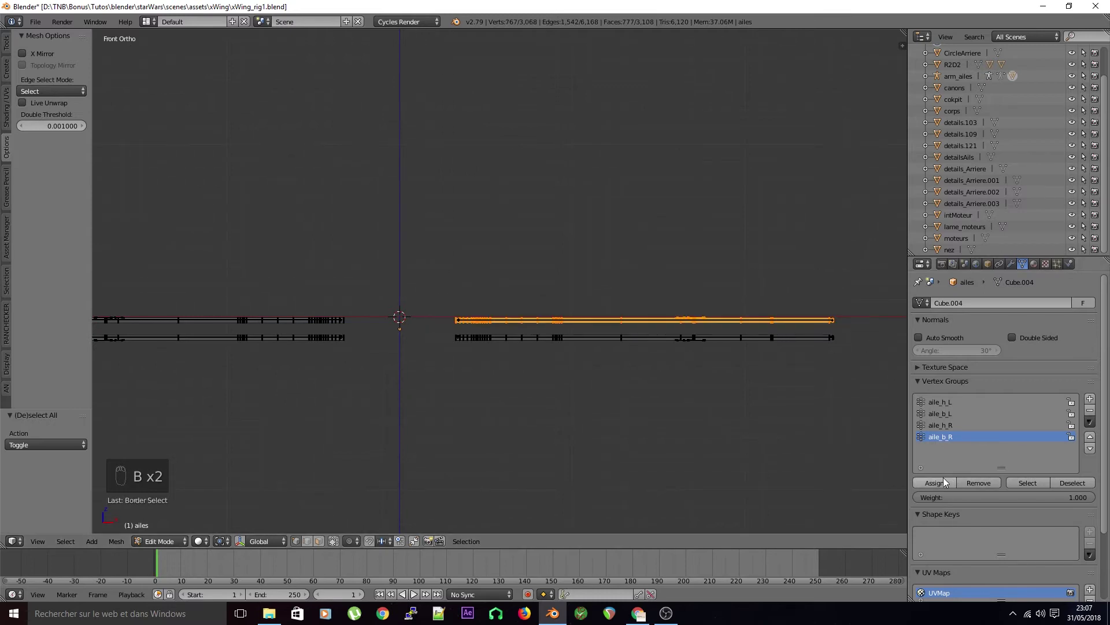
pyautogui.click(940, 402)
pyautogui.click(937, 484)
pyautogui.click(1071, 402)
# Select only the lower +X wing's vertices, assign them to the aile_b_L group and lock that group
pyautogui.press('a')
pyautogui.press('b')
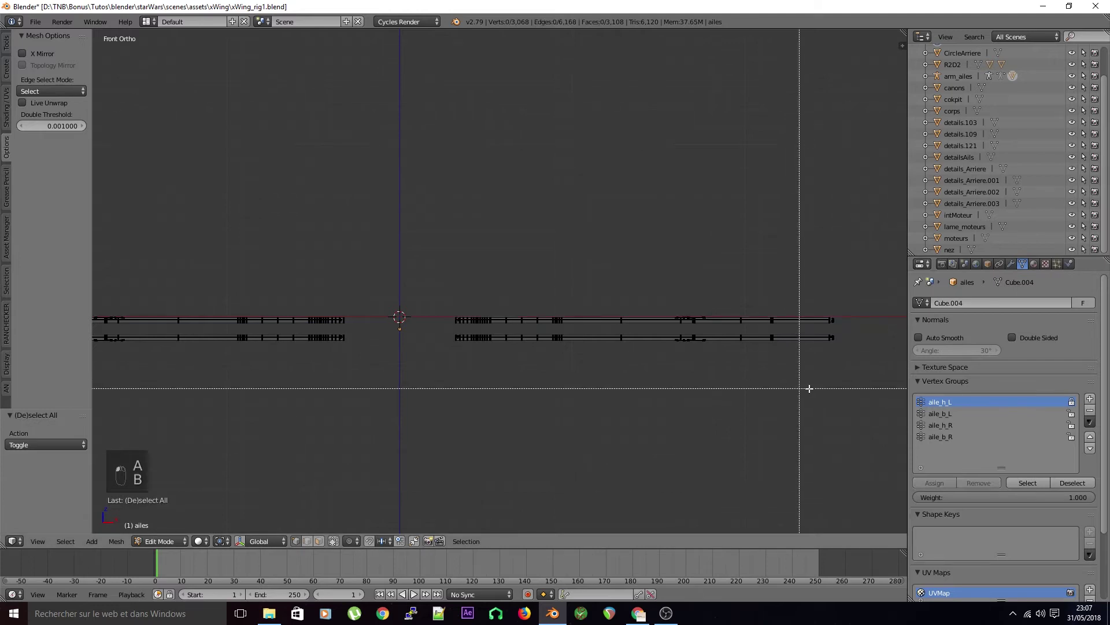
pyautogui.moveTo(856, 380); pyautogui.dragTo(424, 330)
pyautogui.click(949, 416)
pyautogui.click(952, 484)
pyautogui.click(1071, 413)
# Select only the upper -X wing's vertices, assign them to the aile_h_R group and lock that group
pyautogui.press('a')
pyautogui.keyDown('ctrl'); pyautogui.scroll(-6, 640, 442); pyautogui.keyUp('ctrl')
pyautogui.keyDown('ctrl'); pyautogui.scroll(-1, 597, 447); pyautogui.keyUp('ctrl')
pyautogui.press('b')
pyautogui.moveTo(588, 285); pyautogui.dragTo(178, 332)
pyautogui.click(1007, 425)
pyautogui.click(936, 482)
pyautogui.click(1071, 425)
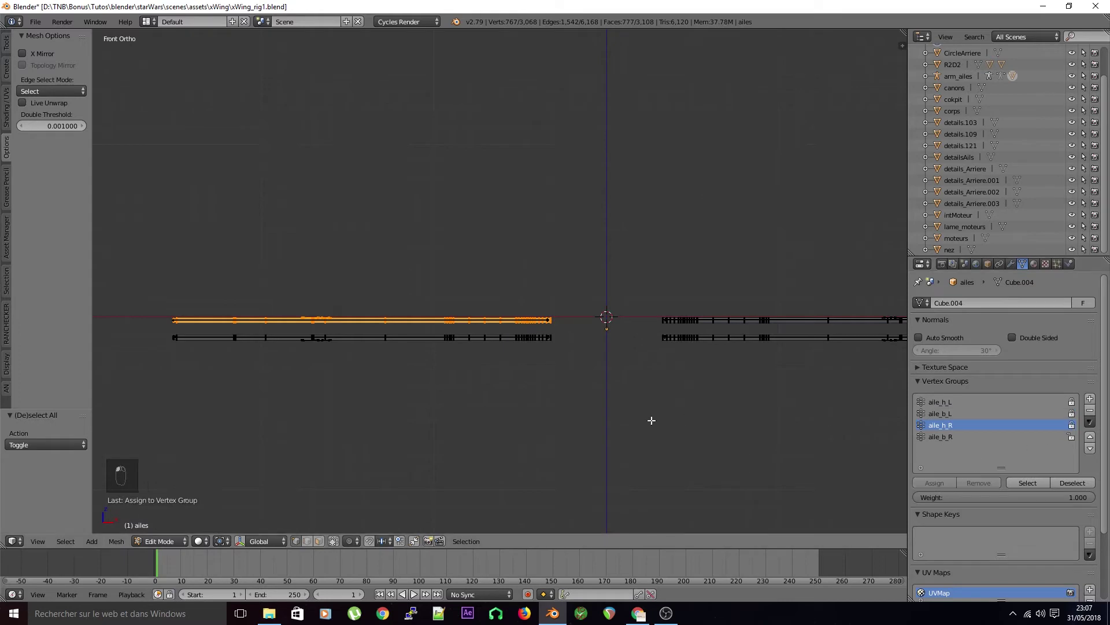
# Select only the lower -X wing's vertices, assign them to the aile_b_R group, lock that group and clear the selection
pyautogui.press('a')
pyautogui.press('b')
pyautogui.moveTo(630, 401); pyautogui.dragTo(134, 330)
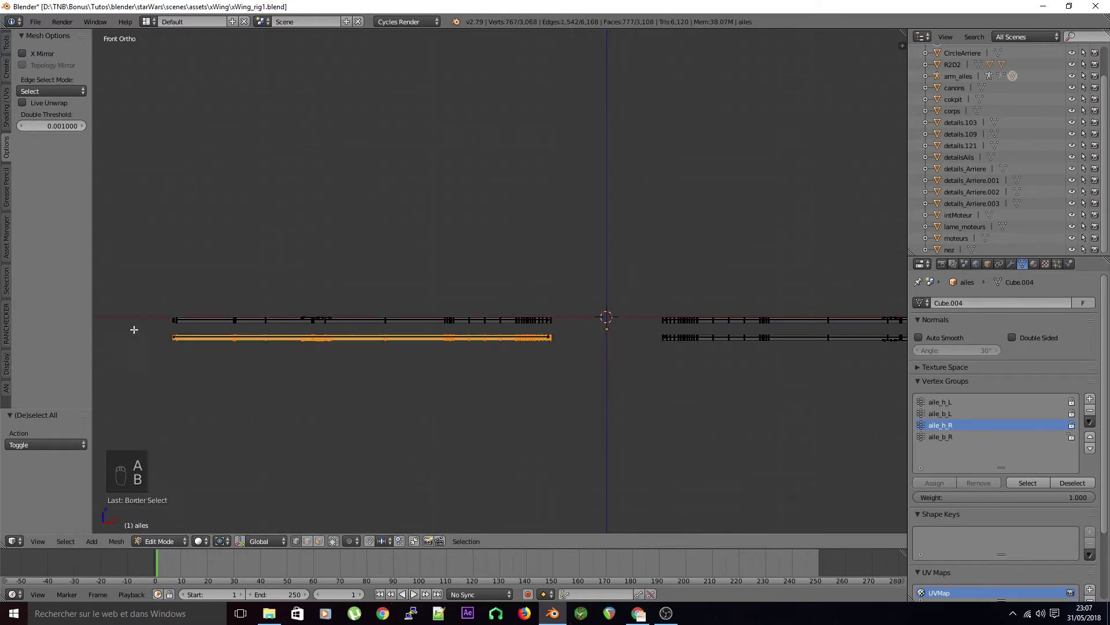
pyautogui.click(998, 438)
pyautogui.click(939, 482)
pyautogui.click(1071, 436)
pyautogui.press('a')
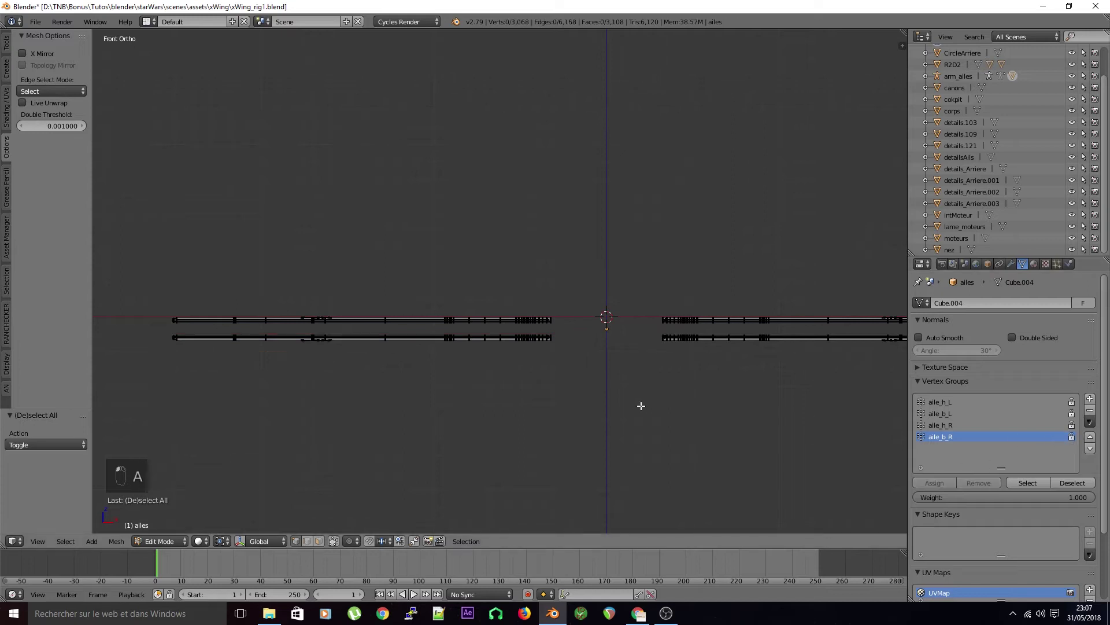
# Save the file and return the ailes mesh to Object Mode
pyautogui.hotkey('ctrl', 's')
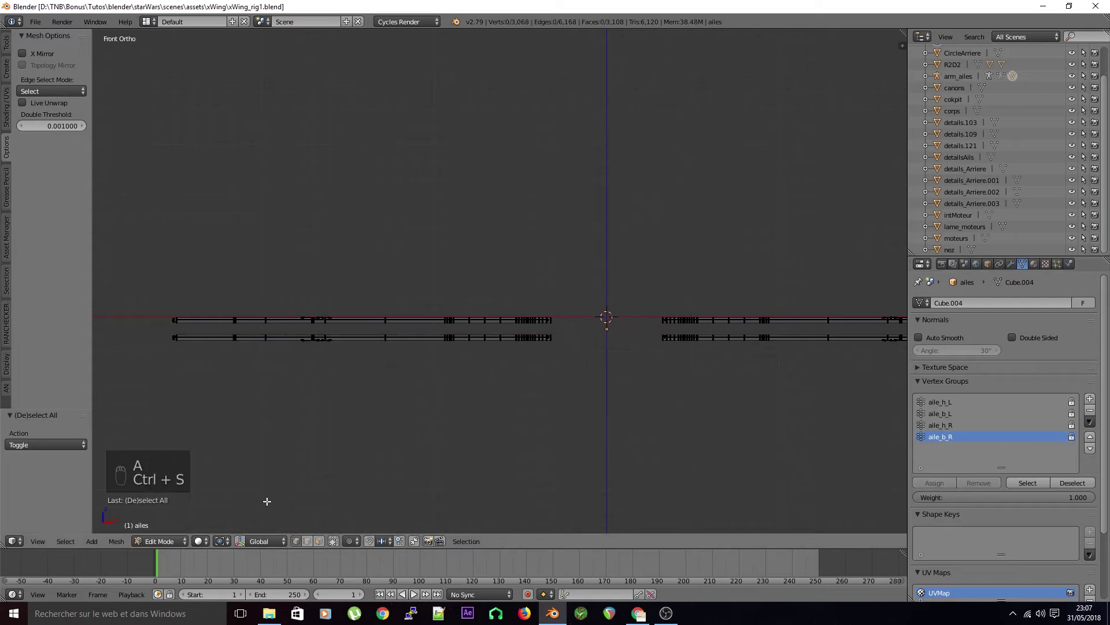
pyautogui.click(179, 543)
pyautogui.click(179, 528)
pyautogui.moveTo(426, 391); pyautogui.dragTo(544, 321, button='middle')
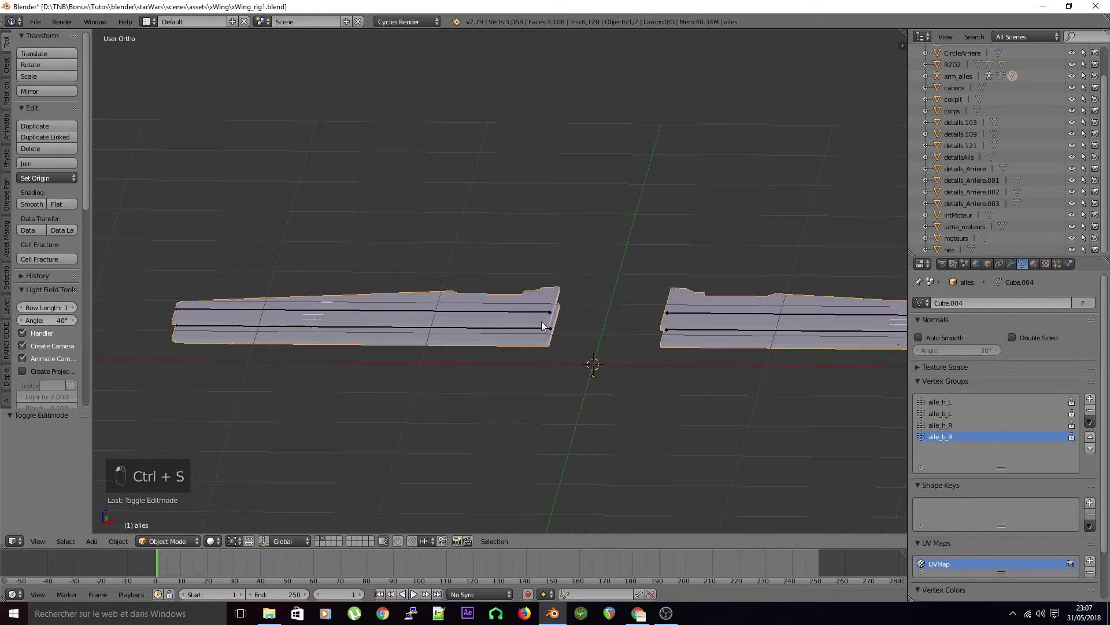
# Put the arm_ailes armature in Pose Mode and select the upper -X wing bone, aile_h_R
pyautogui.rightClick(550, 311)
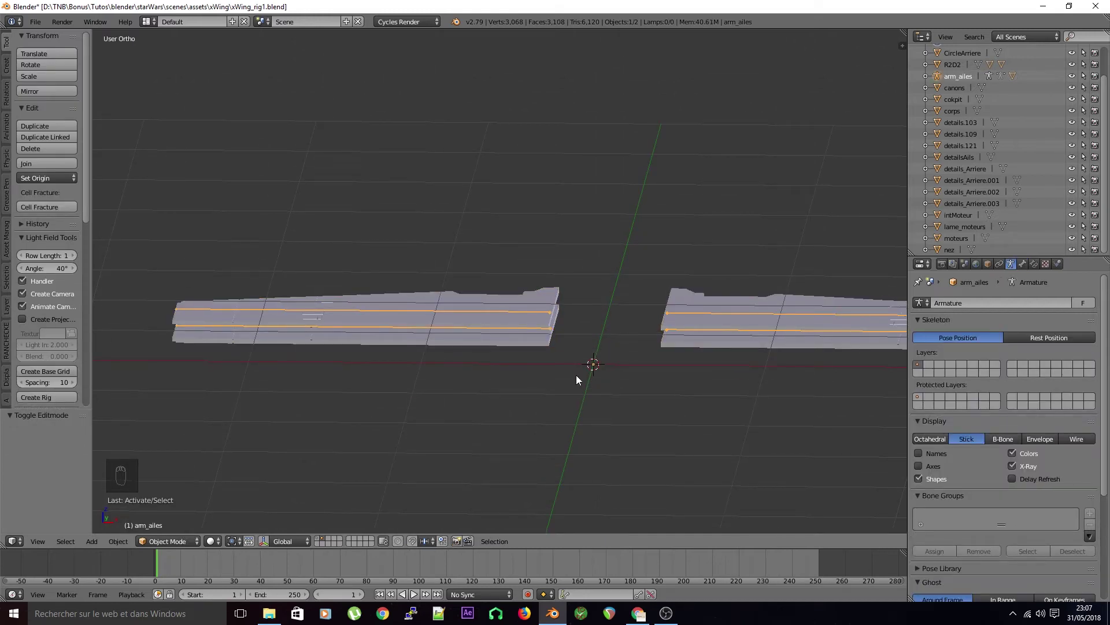
pyautogui.press('KP_5')
pyautogui.moveTo(568, 377); pyautogui.dragTo(480, 370, button='middle')
pyautogui.click(156, 541)
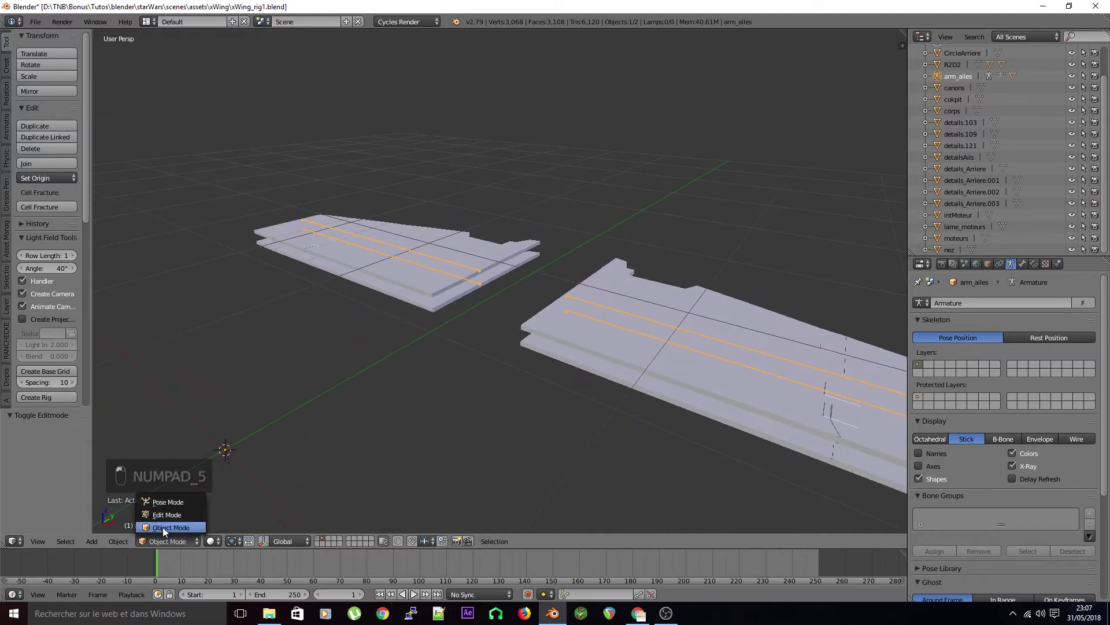
pyautogui.click(167, 501)
pyautogui.rightClick(444, 262)
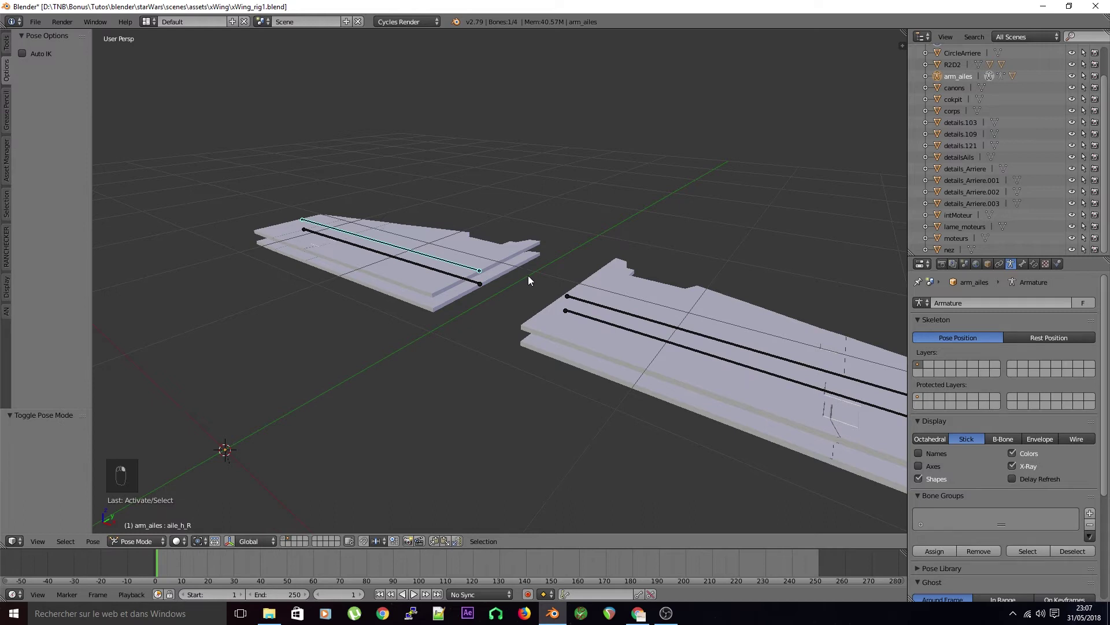
# Try rotating the aile_h_R bone freely and about the global Y axis to test the upper -X wing's deformation
pyautogui.press('r')
pyautogui.press('r')
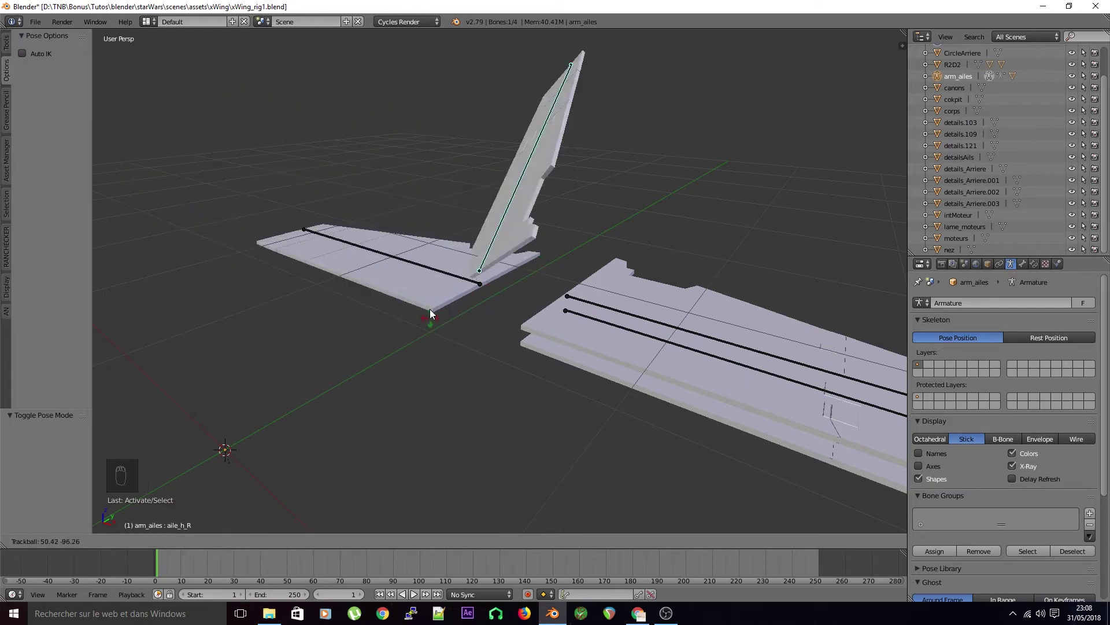
pyautogui.rightClick(492, 342)
pyautogui.moveTo(489, 355); pyautogui.dragTo(527, 328, button='middle')
pyautogui.press('r')
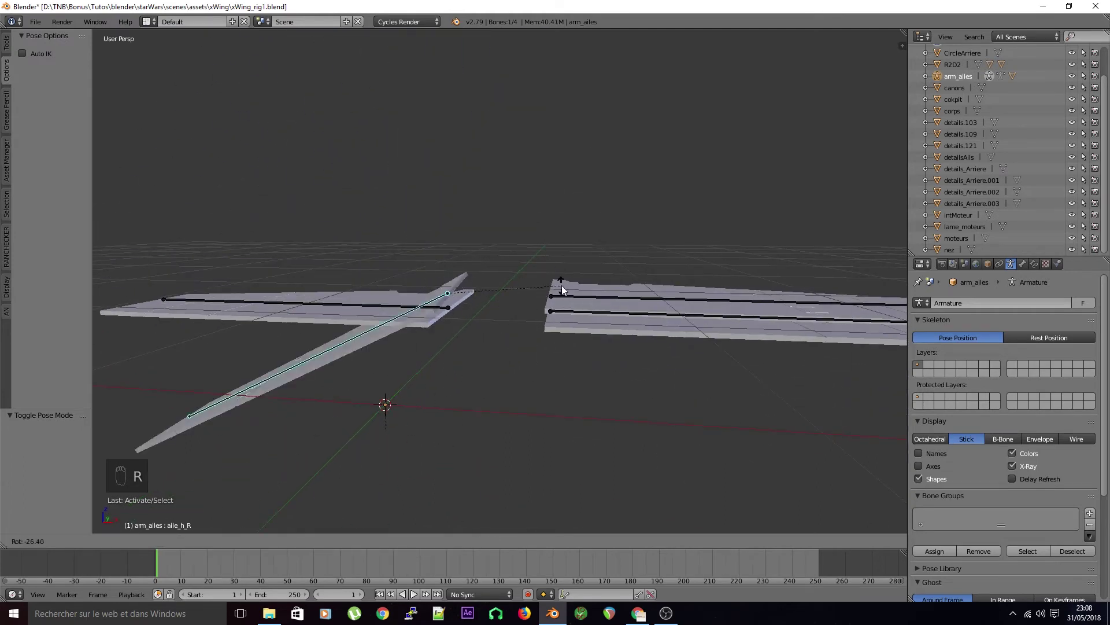
pyautogui.rightClick(553, 379)
pyautogui.press('r')
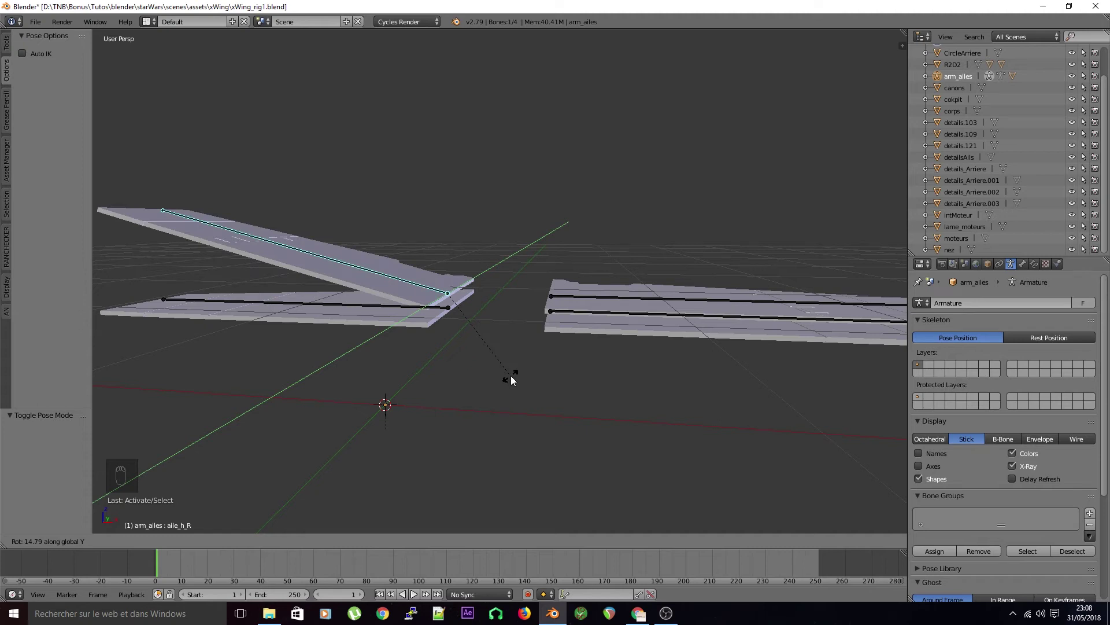
pyautogui.rightClick(511, 376)
# Deselect all bones, show the layer containing the complete ship and save the file
pyautogui.press('a')
pyautogui.hotkey('ctrl', 's')
pyautogui.click(511, 377)
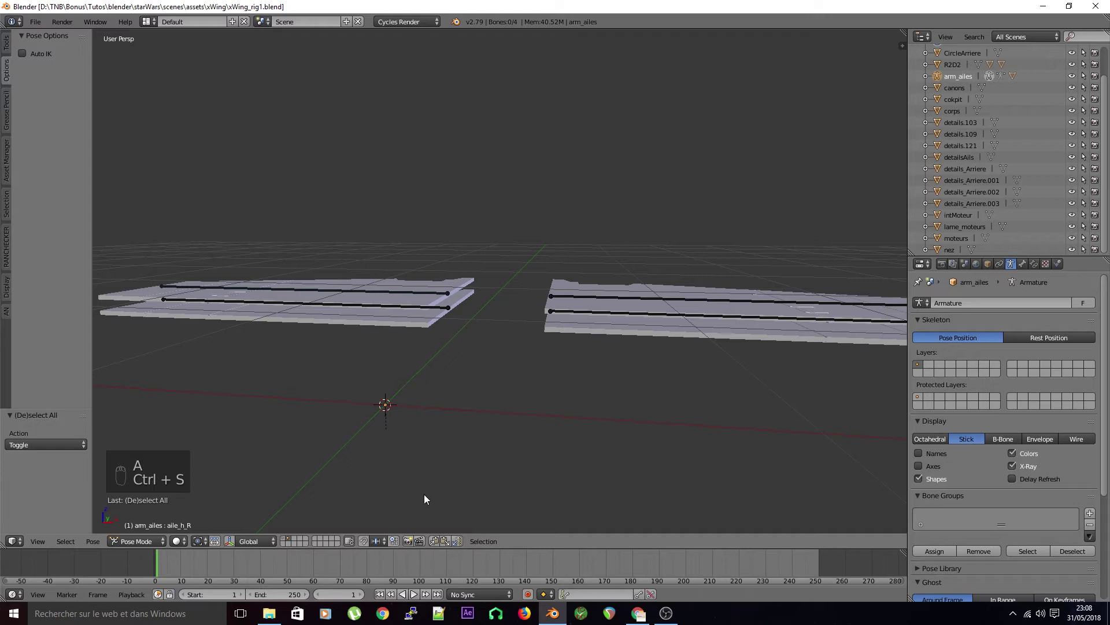
pyautogui.click(284, 539)
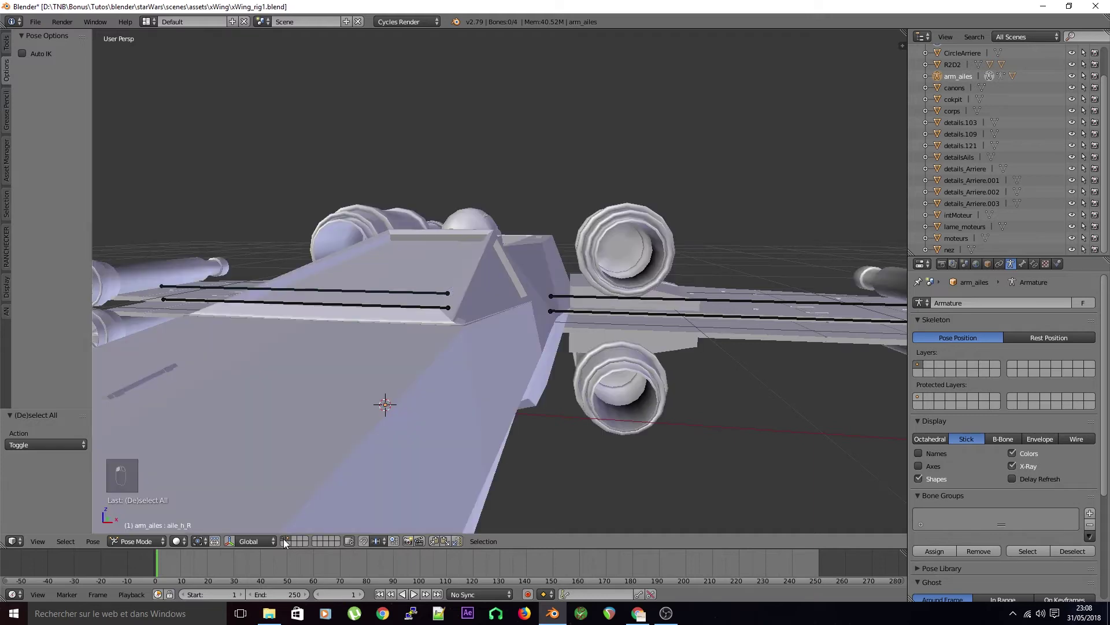
pyautogui.scroll(-3, 443, 407)
pyautogui.moveTo(499, 407); pyautogui.dragTo(492, 473, button='middle')
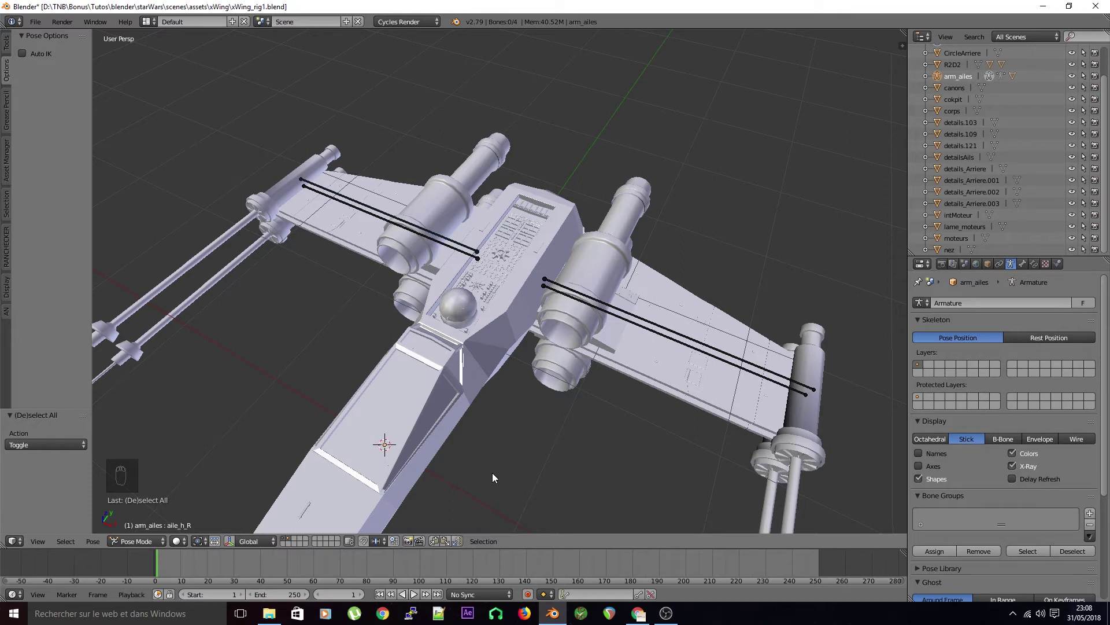
pyautogui.hotkey('ctrl', 's')
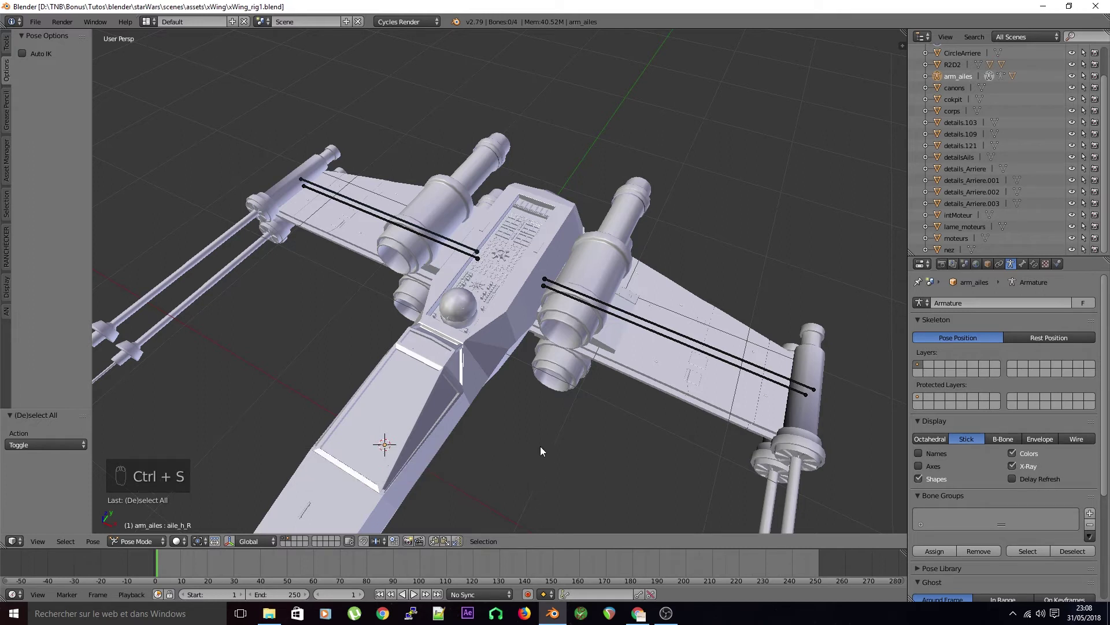
# Examine which objects are mounted on the wings, checking ailes and details.109 in solid and wireframe display
pyautogui.rightClick(803, 449)
pyautogui.moveTo(803, 449); pyautogui.dragTo(444, 380, button='middle')
pyautogui.rightClick(444, 380)
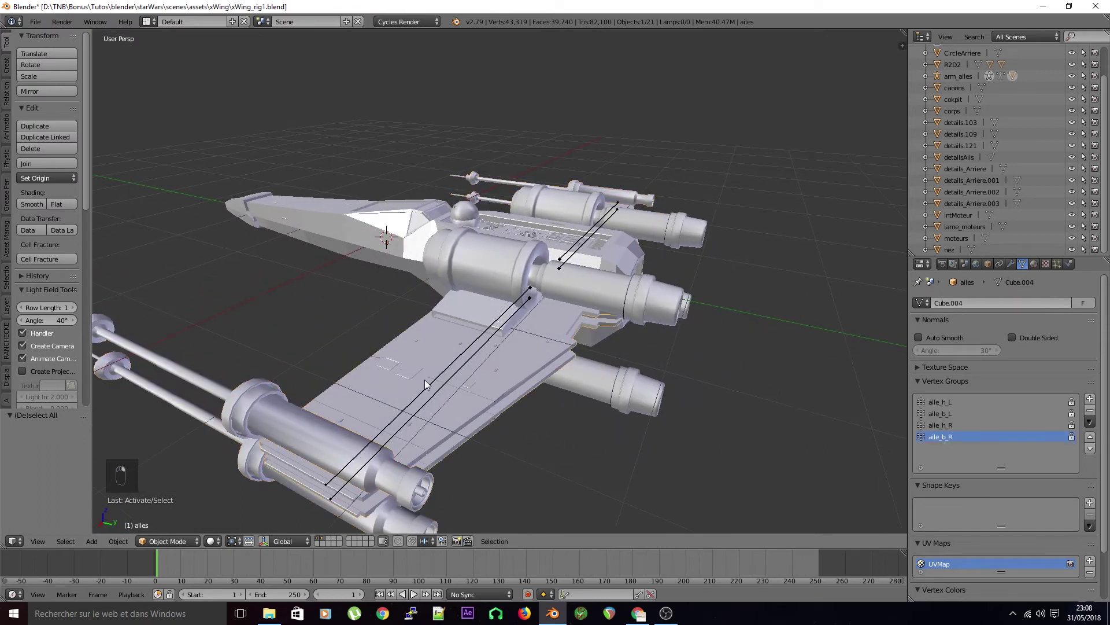
pyautogui.moveTo(386, 390); pyautogui.dragTo(480, 384, button='middle')
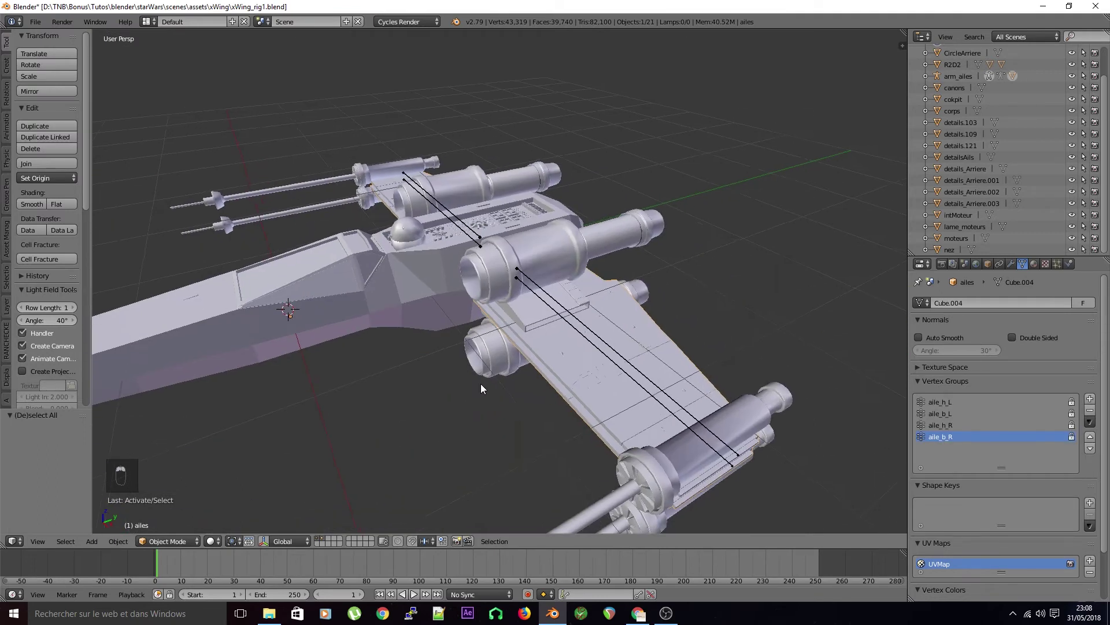
pyautogui.scroll(4, 521, 376)
pyautogui.rightClick(523, 369)
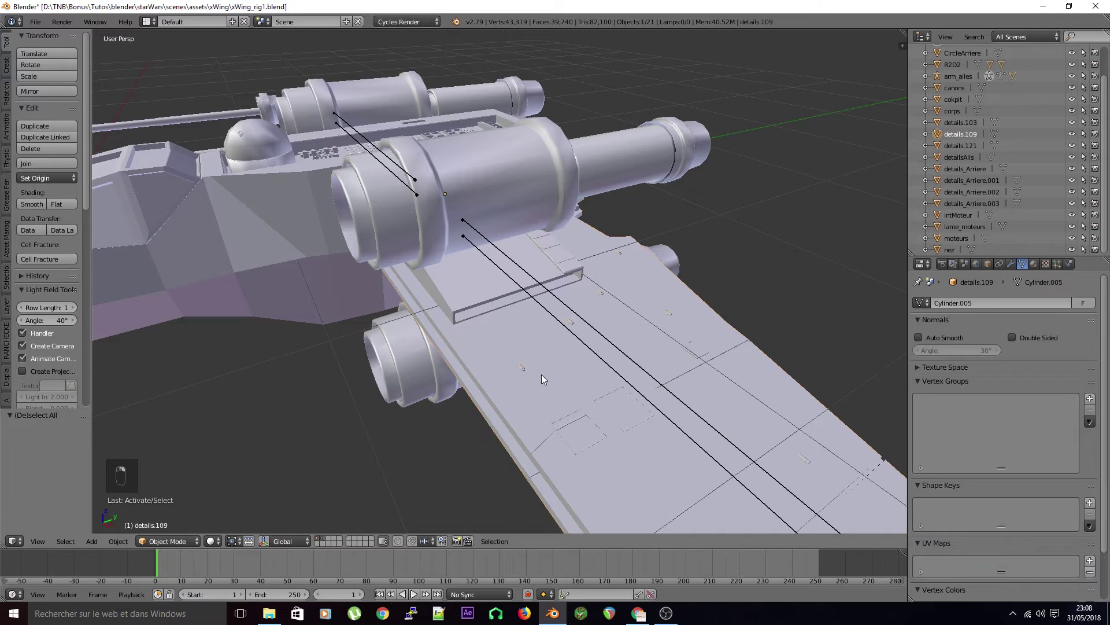
pyautogui.press('z')
pyautogui.scroll(-3, 466, 390)
pyautogui.moveTo(508, 372); pyautogui.dragTo(555, 402, button='middle')
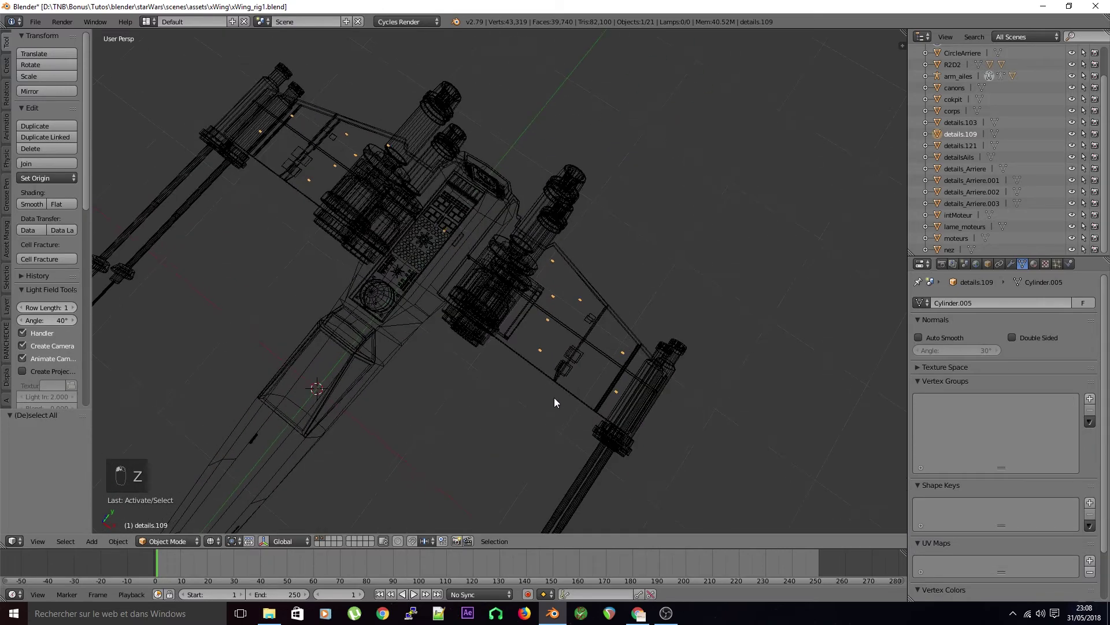
pyautogui.scroll(2, 518, 370)
pyautogui.moveTo(519, 365); pyautogui.dragTo(502, 289, button='middle')
pyautogui.press('z')
# Select the moteurs, canons and details.109 objects together
pyautogui.rightClick(501, 301)
pyautogui.press('z')
pyautogui.moveTo(499, 362)
pyautogui.mouseDown(button='middle')
pyautogui.moveTo(528, 324)
pyautogui.moveTo(487, 355)
pyautogui.moveTo(580, 372)
pyautogui.moveTo(559, 376)
pyautogui.mouseUp(button='middle')
pyautogui.press('z')
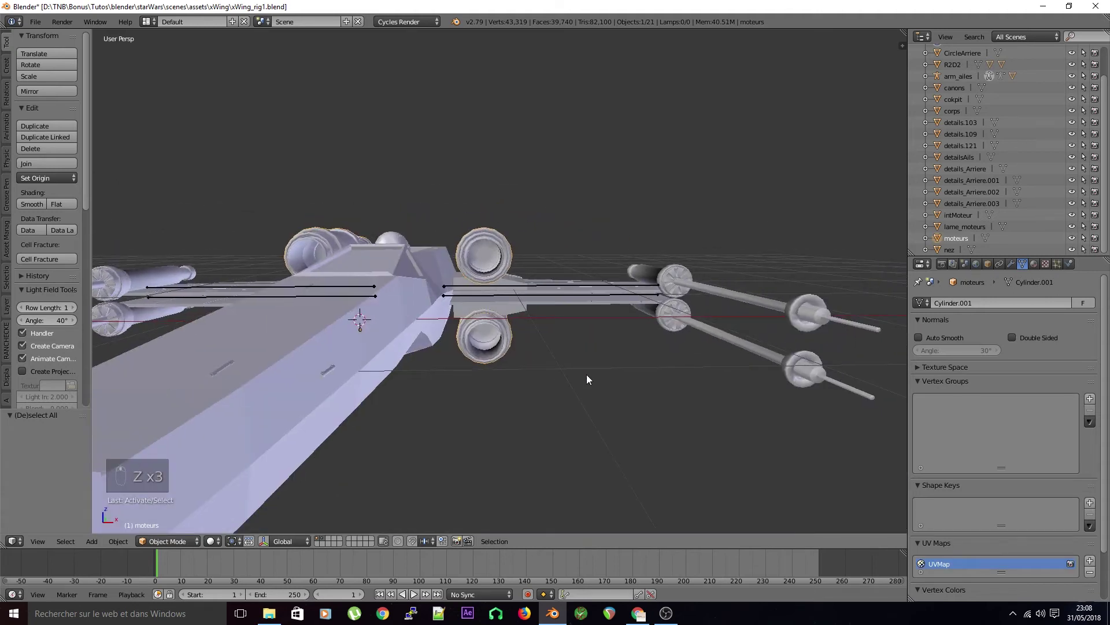
pyautogui.scroll(3, 587, 374)
pyautogui.moveTo(562, 331)
pyautogui.mouseDown(button='middle')
pyautogui.moveTo(580, 414)
pyautogui.moveTo(396, 378)
pyautogui.moveTo(344, 345)
pyautogui.moveTo(331, 318)
pyautogui.moveTo(404, 362)
pyautogui.mouseUp(button='middle')
pyautogui.keyDown('shift'); pyautogui.rightClick(758, 275); pyautogui.keyUp('shift')
pyautogui.press('z')
pyautogui.scroll(3, 585, 404)
pyautogui.keyDown('shift'); pyautogui.rightClick(572, 358); pyautogui.keyUp('shift')
# Add the lame_moteurs and detailsAils objects to the selection of wing parts
pyautogui.scroll(-3, 556, 383)
pyautogui.scroll(4, 559, 371)
pyautogui.press('z')
pyautogui.moveTo(559, 371)
pyautogui.mouseDown(button='middle')
pyautogui.moveTo(626, 363)
pyautogui.moveTo(584, 330)
pyautogui.mouseUp(button='middle')
pyautogui.keyDown('shift'); pyautogui.rightClick(567, 334); pyautogui.keyUp('shift')
pyautogui.press('z')
pyautogui.scroll(-4, 558, 380)
pyautogui.moveTo(551, 373); pyautogui.dragTo(584, 352, button='middle')
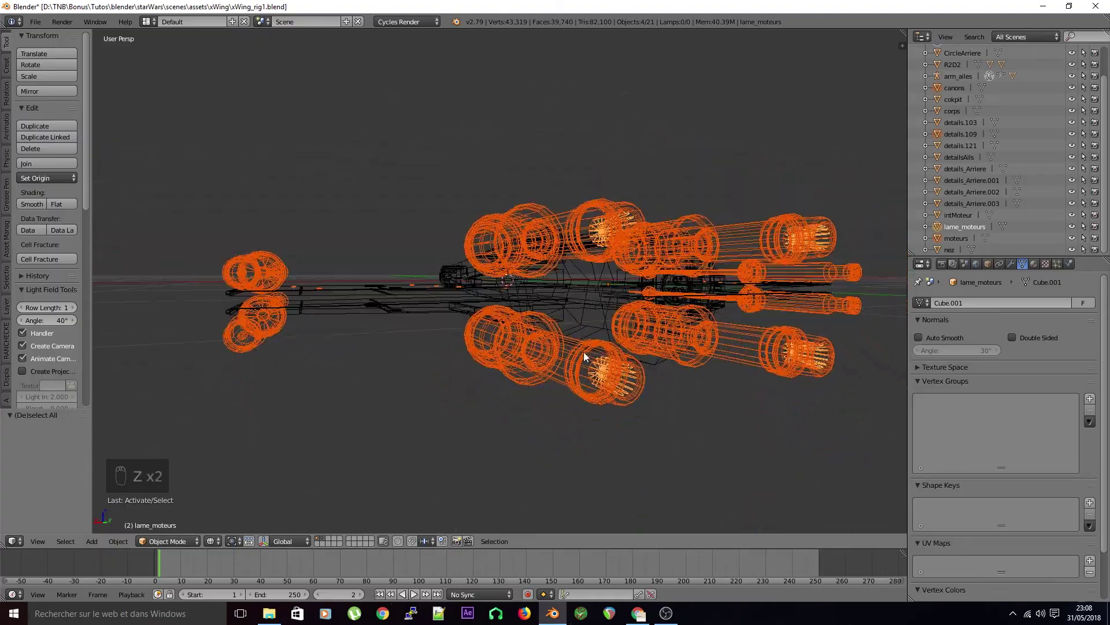
pyautogui.keyDown('shift'); pyautogui.rightClick(480, 275); pyautogui.keyUp('shift')
pyautogui.moveTo(501, 298); pyautogui.dragTo(481, 363, button='middle')
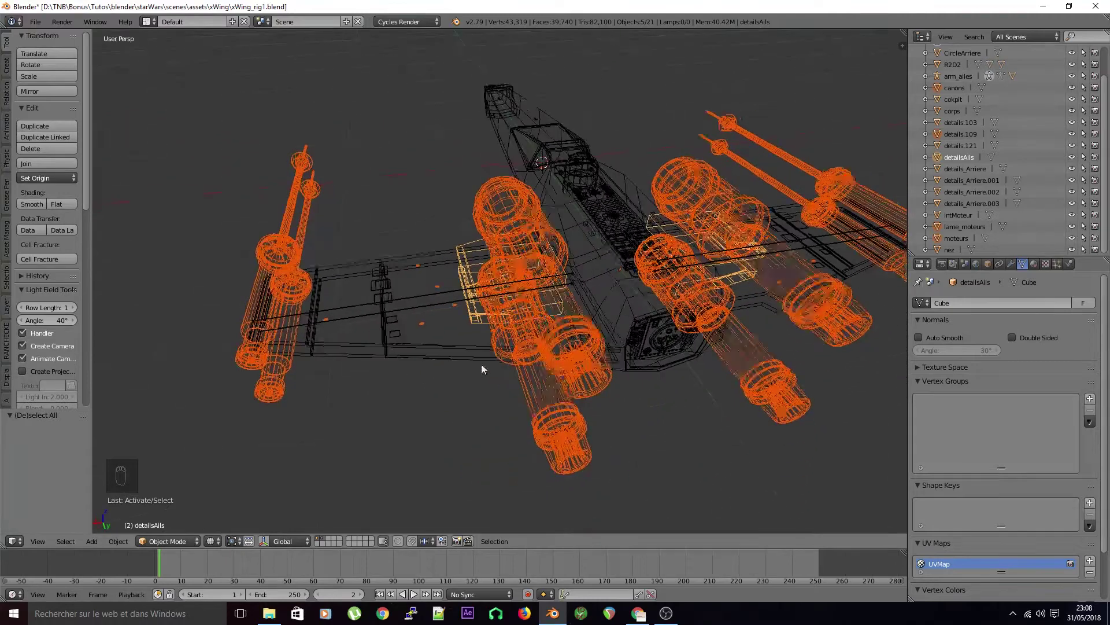
# Add arm_ailes to the selection as the active object in Object Mode and parent the wing parts to it with empty groups
pyautogui.rightClick(341, 310)
pyautogui.click(165, 541)
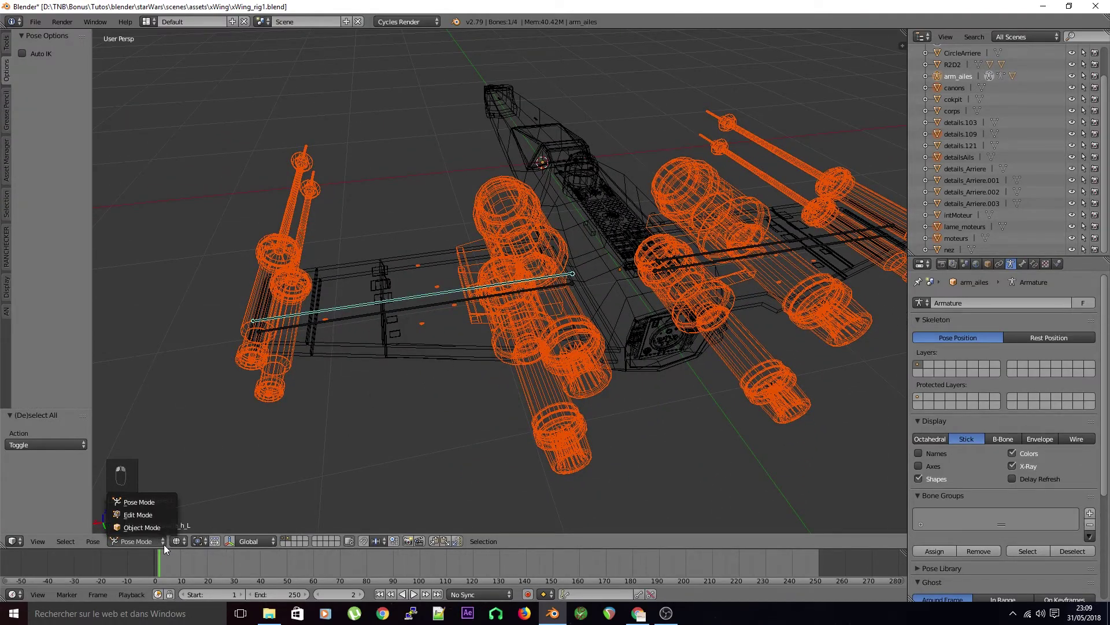
pyautogui.click(142, 527)
pyautogui.hotkey('ctrl', 'p')
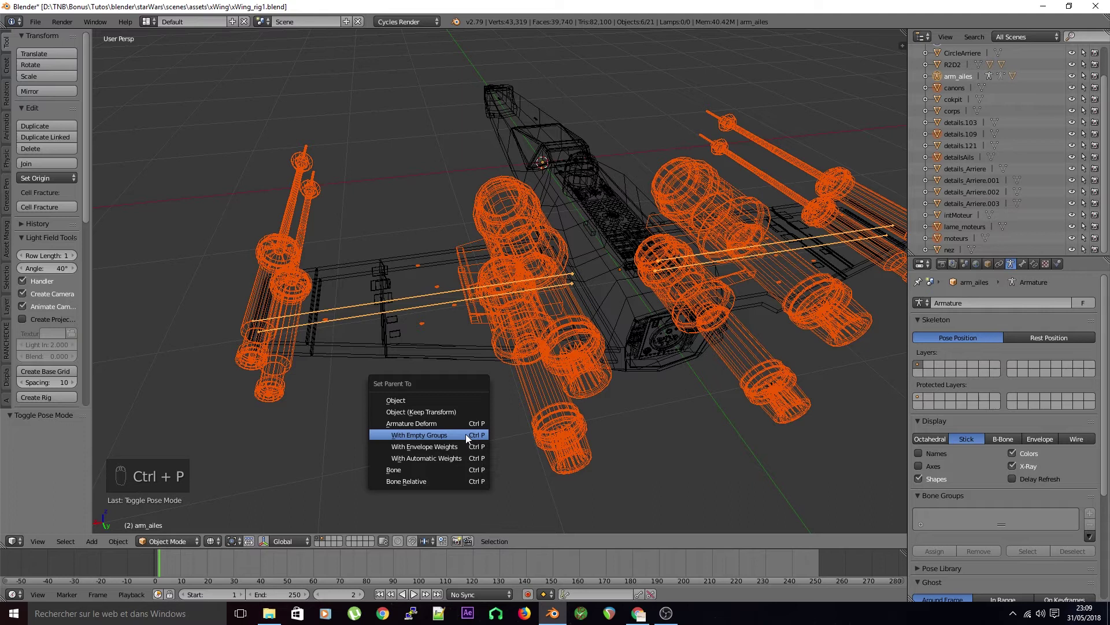
pyautogui.click(466, 434)
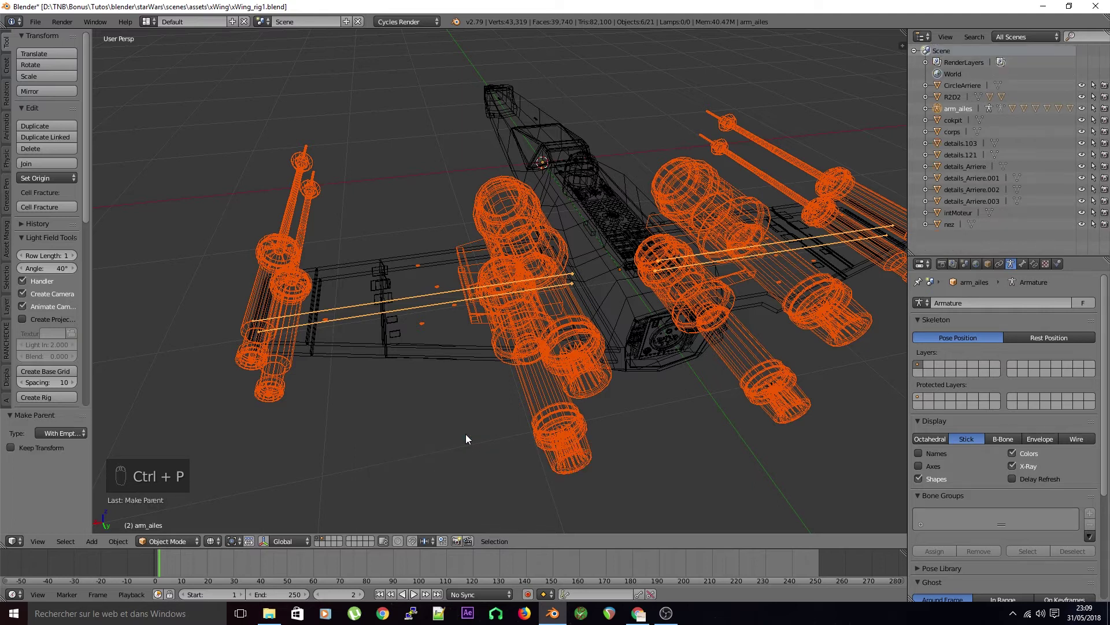
# Deselect everything, save the file and return the viewport to solid shading
pyautogui.press('a')
pyautogui.hotkey('ctrl', 's')
pyautogui.click(466, 434)
pyautogui.moveTo(482, 436); pyautogui.dragTo(546, 398, button='middle')
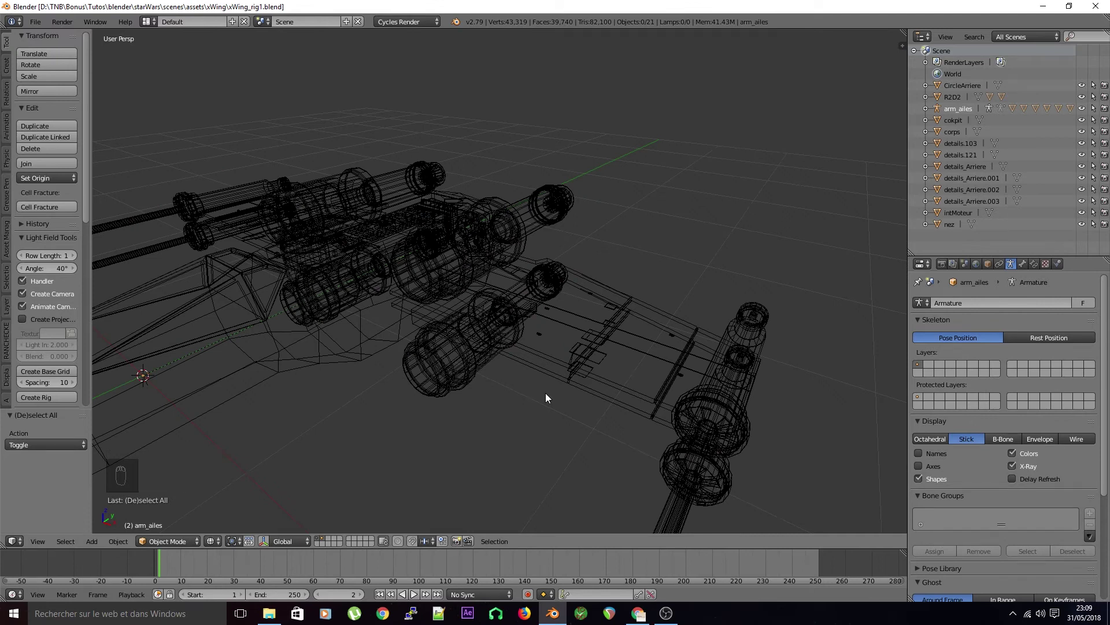
pyautogui.press('Tab')
pyautogui.press('Tab')
pyautogui.moveTo(546, 394); pyautogui.dragTo(497, 371, button='middle')
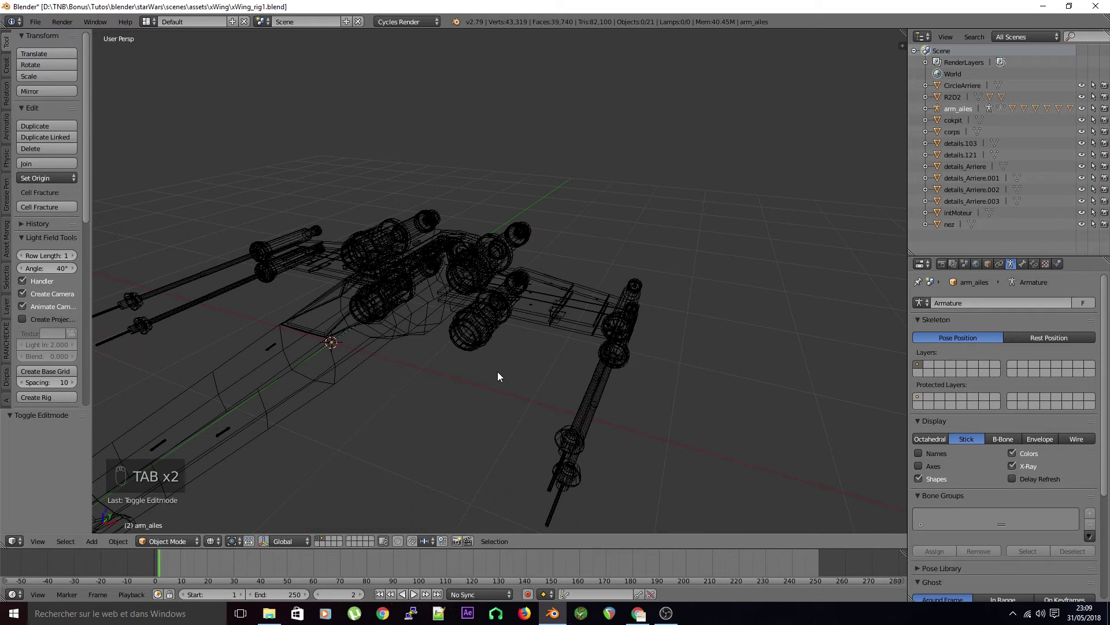
pyautogui.press('z')
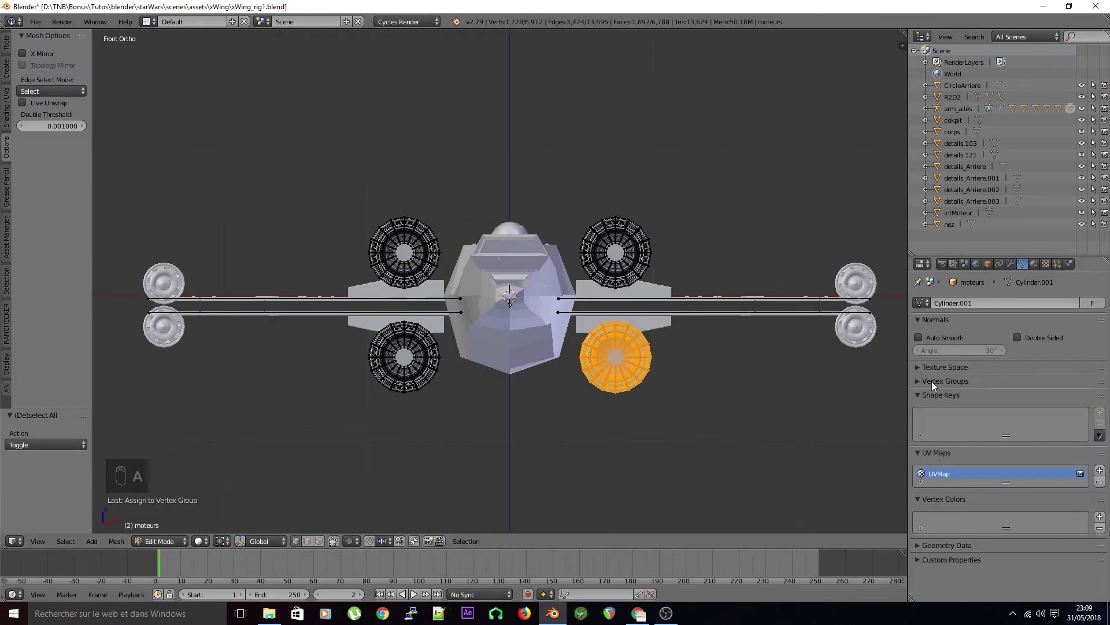
# Clear the selection, switch to perspective view and save the file
pyautogui.press('a')
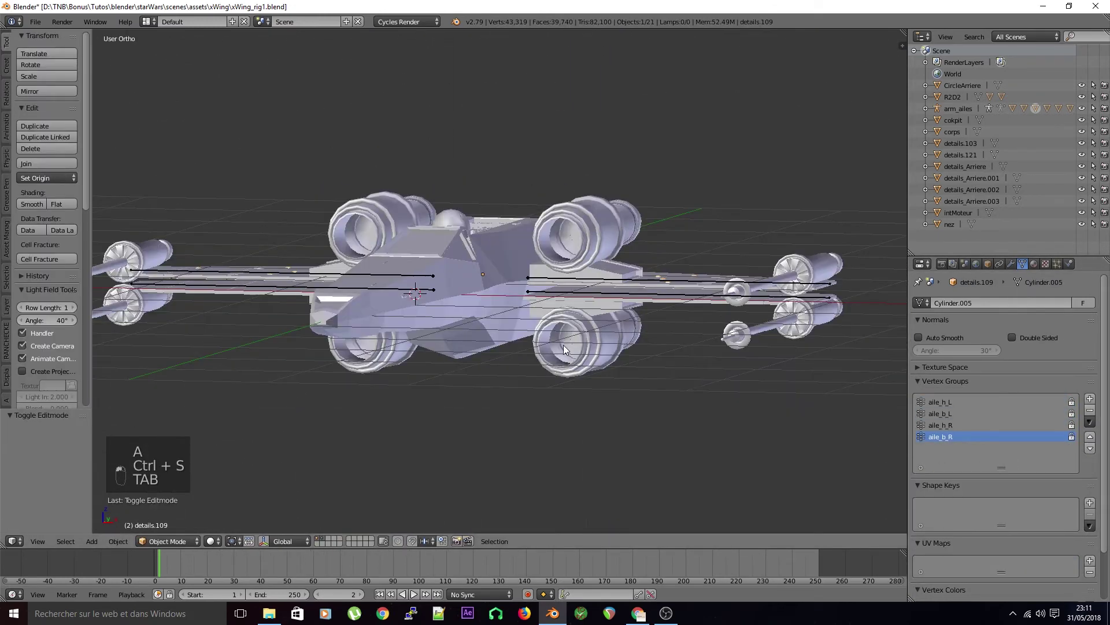
pyautogui.press('KP_5')
pyautogui.hotkey('ctrl', 's')
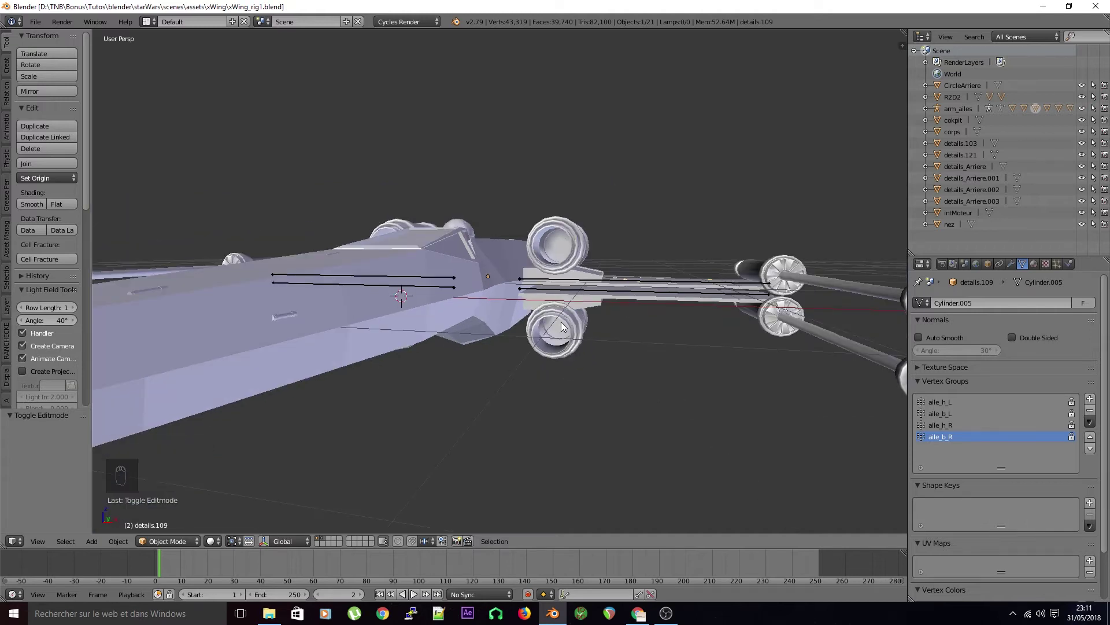
# Select the arm_ailes armature and switch it to Pose Mode
pyautogui.rightClick(564, 280)
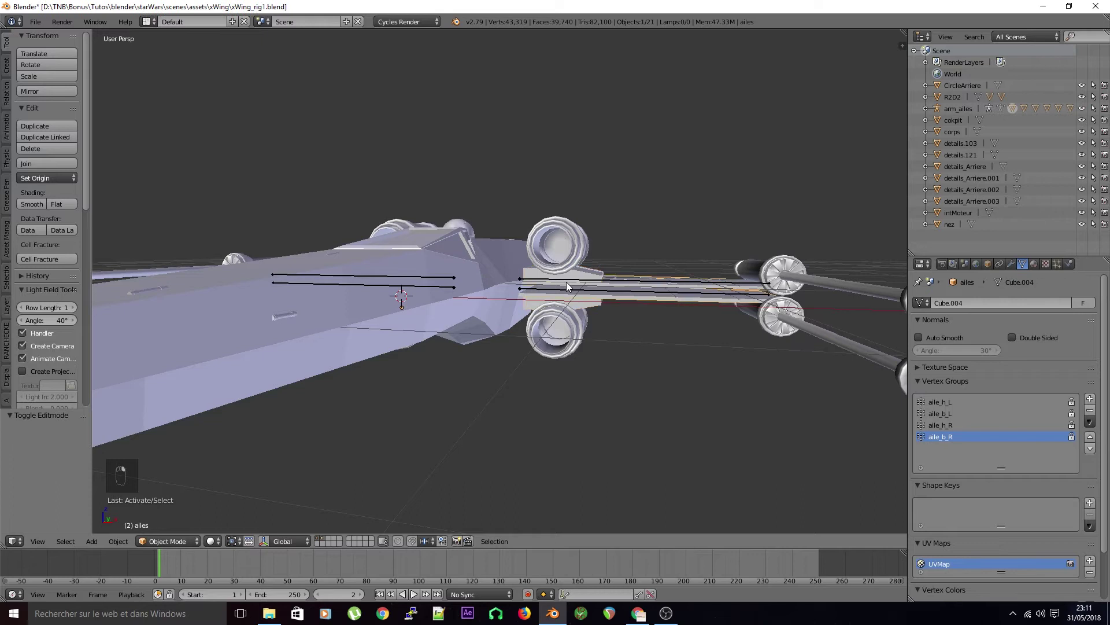
pyautogui.rightClick(567, 282)
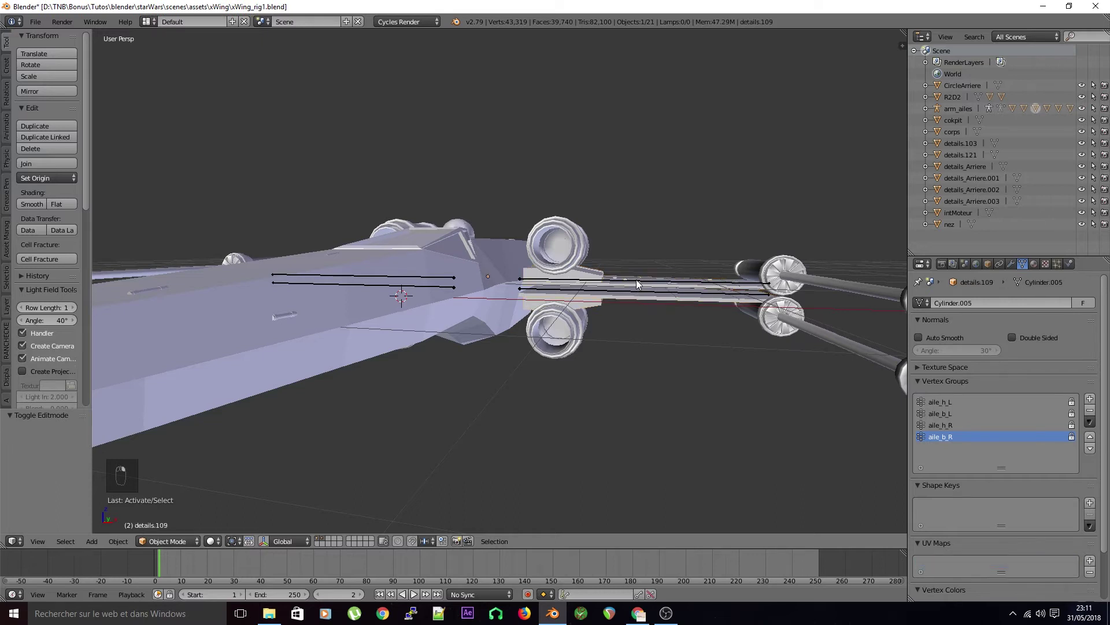
pyautogui.moveTo(636, 279); pyautogui.dragTo(618, 363, button='middle')
pyautogui.press('Tab')
pyautogui.press('Tab')
pyautogui.press('Tab')
pyautogui.rightClick(640, 324)
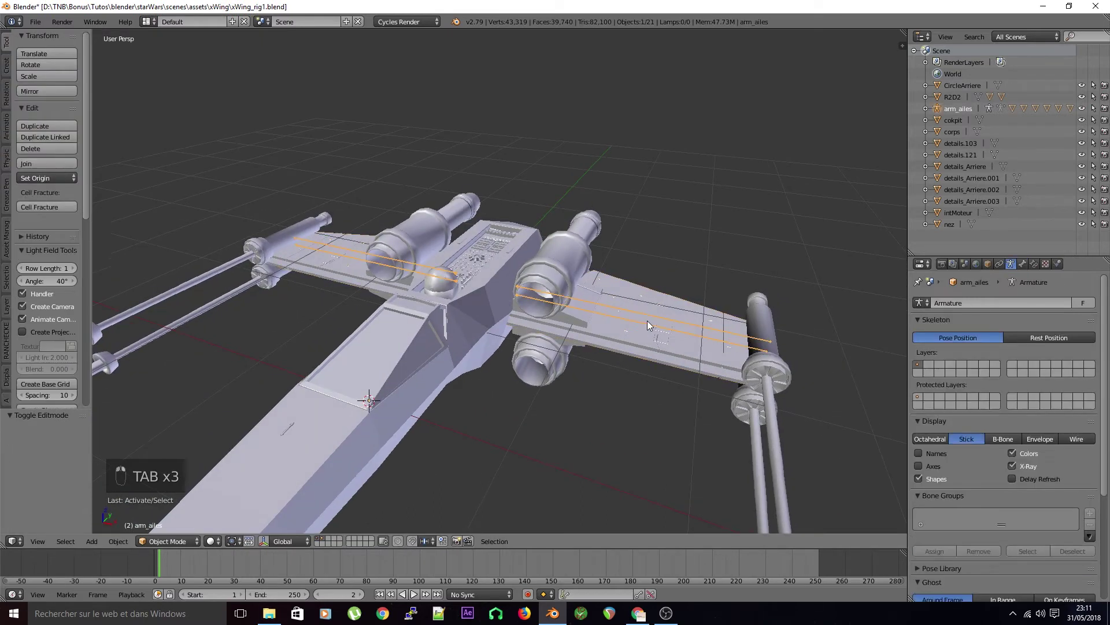
pyautogui.click(191, 540)
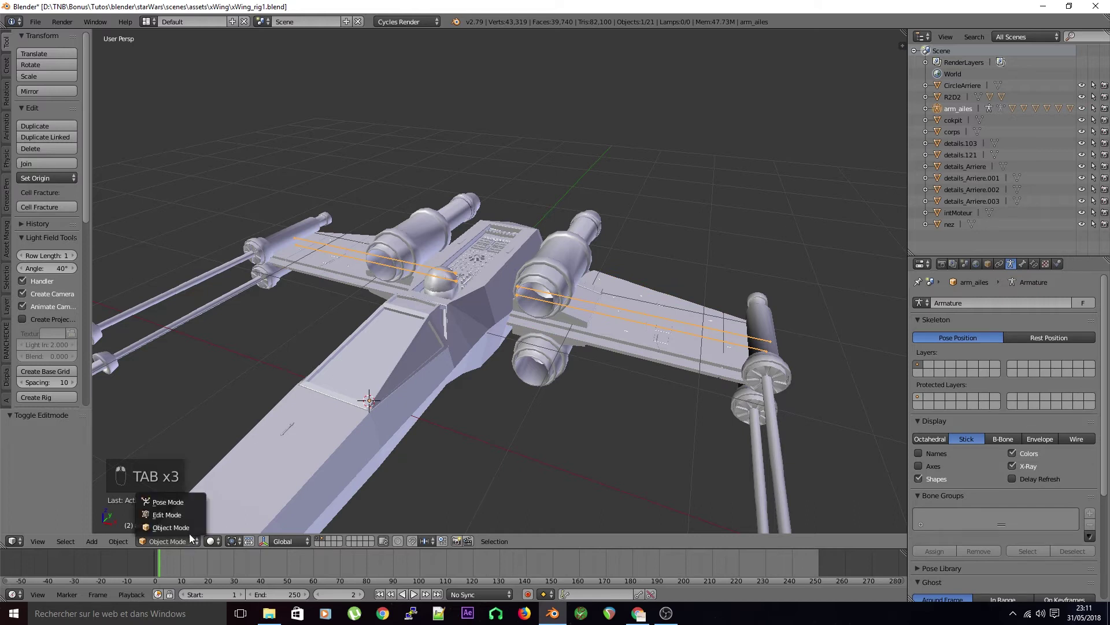
pyautogui.click(192, 502)
# Try rotating the aile_h_L bone about the global X and Y axes and freely to test the parts mounted on the wing
pyautogui.press('r')
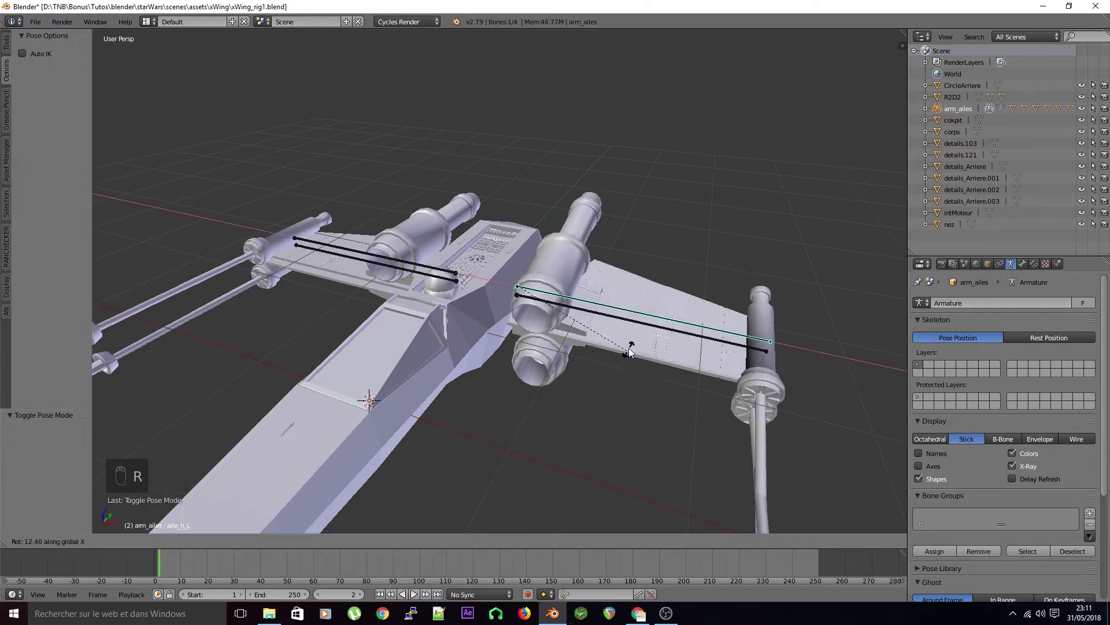
pyautogui.rightClick(616, 418)
pyautogui.moveTo(616, 418); pyautogui.dragTo(628, 397, button='middle')
pyautogui.press('r')
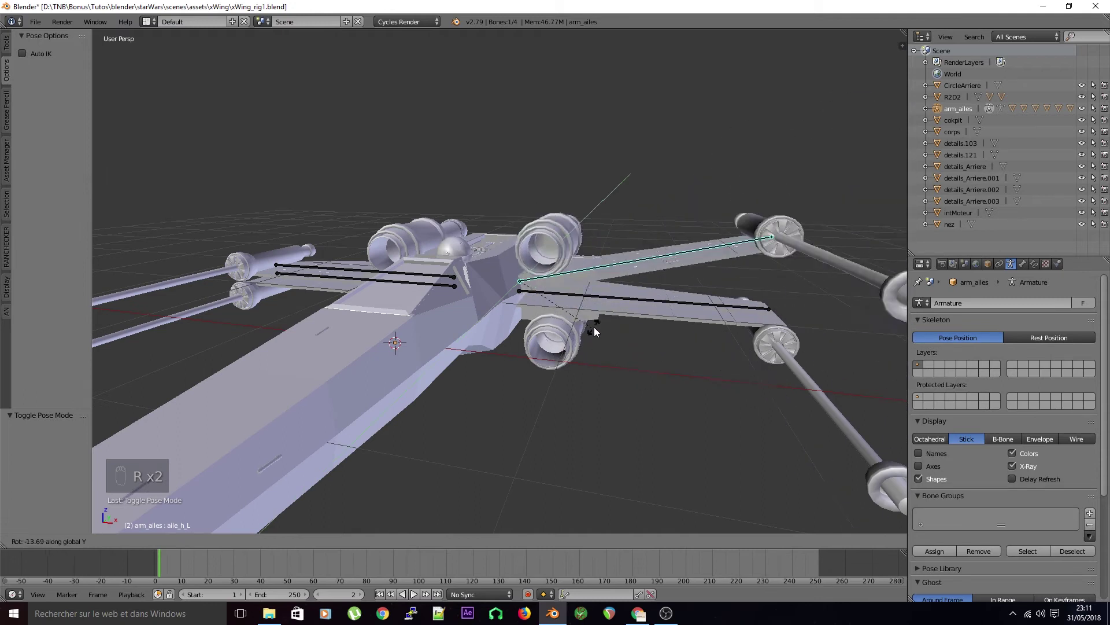
pyautogui.click(572, 374)
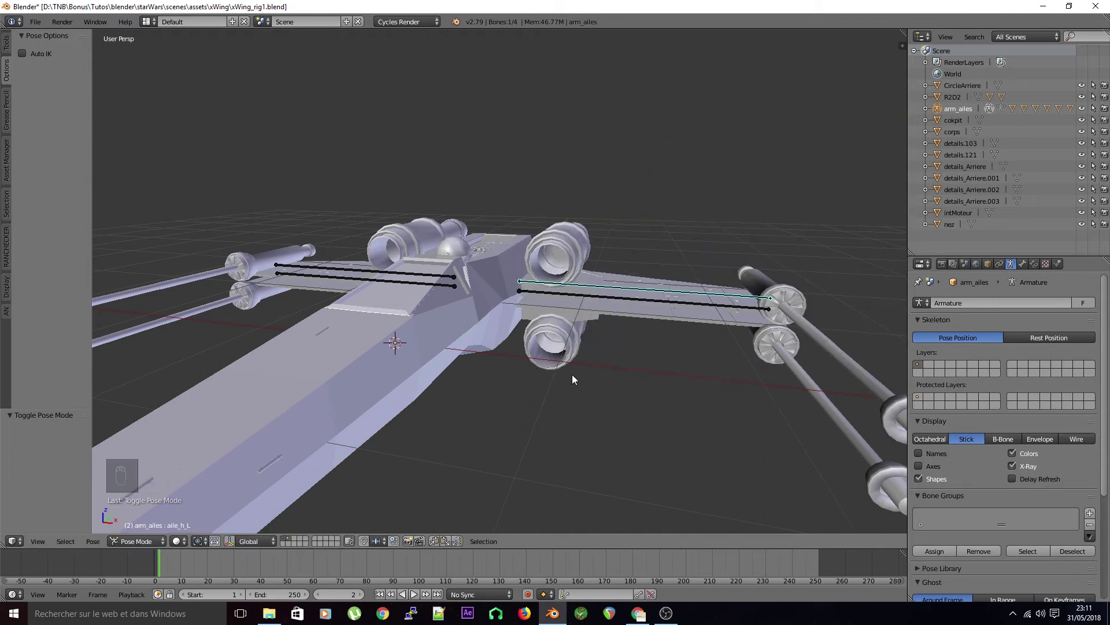
pyautogui.press('a')
pyautogui.hotkey('ctrl', 's')
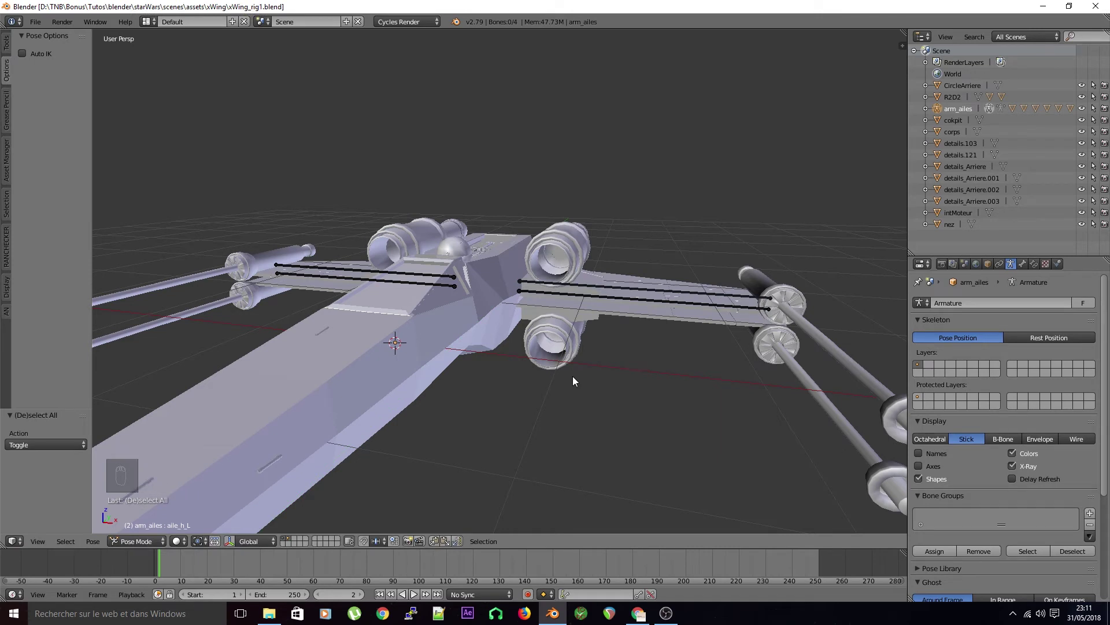
pyautogui.rightClick(597, 289)
pyautogui.press('r')
pyautogui.press('r')
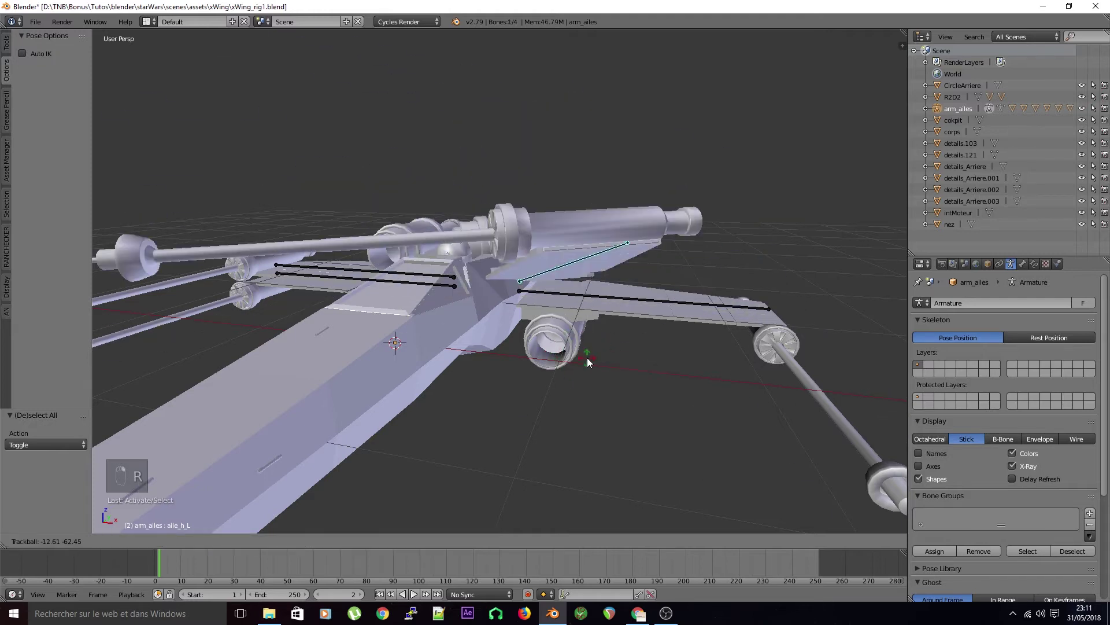
pyautogui.rightClick(602, 373)
# Deselect all bones and save the file with the wings in their rest pose
pyautogui.press('a')
pyautogui.hotkey('ctrl', 's')
pyautogui.click(618, 398)
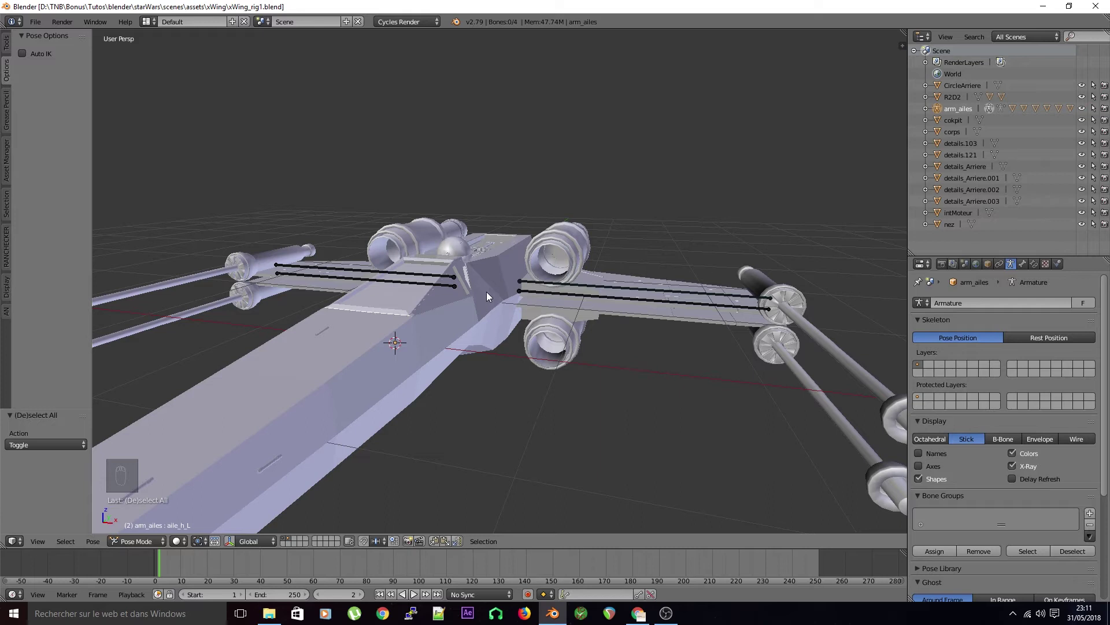
# Return to Object Mode, move the arm_ailes armature to its own layer, clear the selection and save the file
pyautogui.click(139, 542)
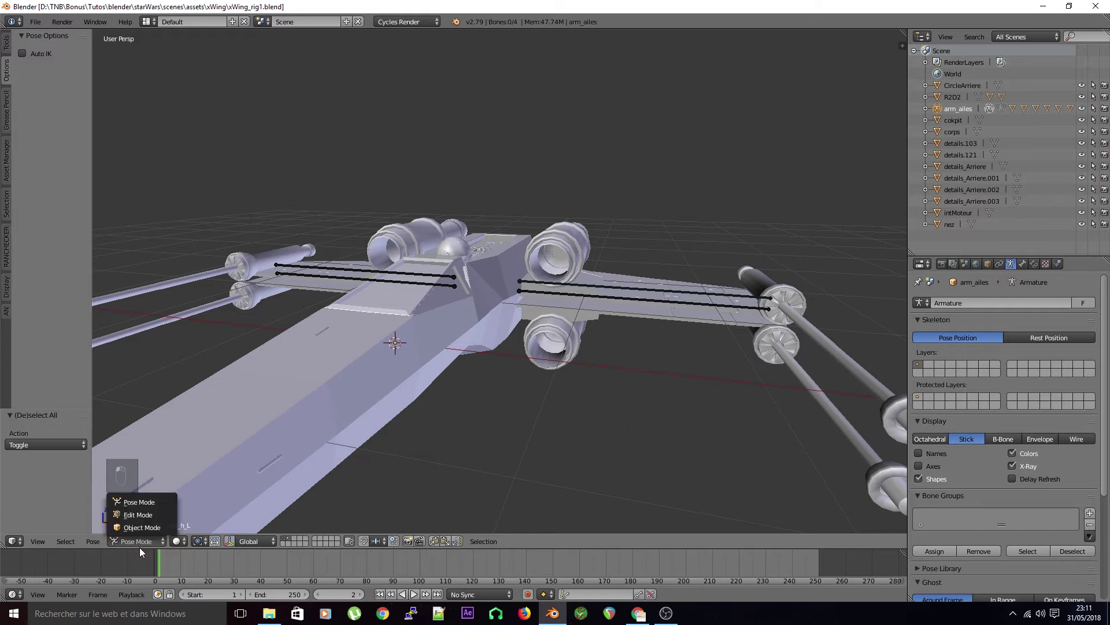
pyautogui.click(148, 539)
pyautogui.click(149, 527)
pyautogui.press('m')
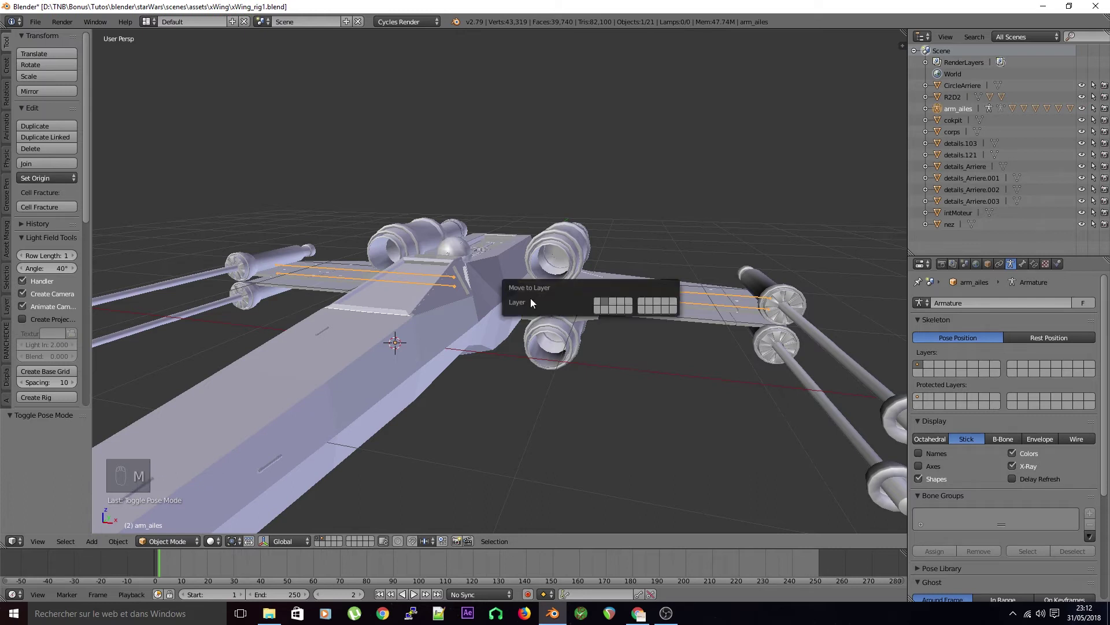
pyautogui.click(615, 300)
pyautogui.press('a')
pyautogui.hotkey('ctrl', 's')
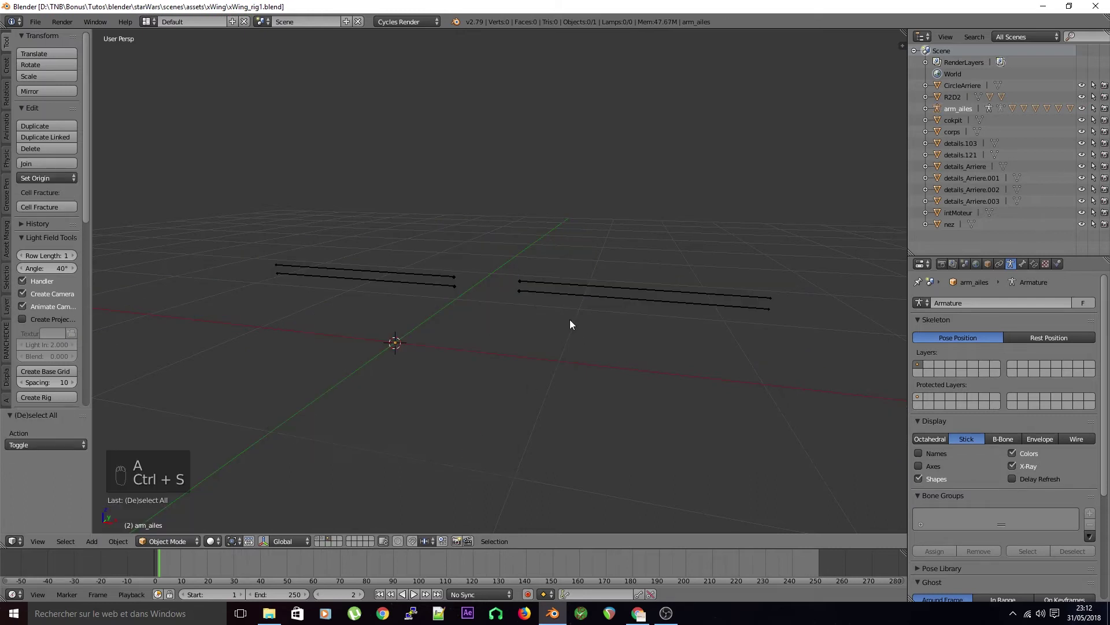
# Add a new bone to the arm_ailes armature at the 3D cursor in Edit Mode
pyautogui.rightClick(533, 293)
pyautogui.press('Tab')
pyautogui.hotkey('shift', 'a')
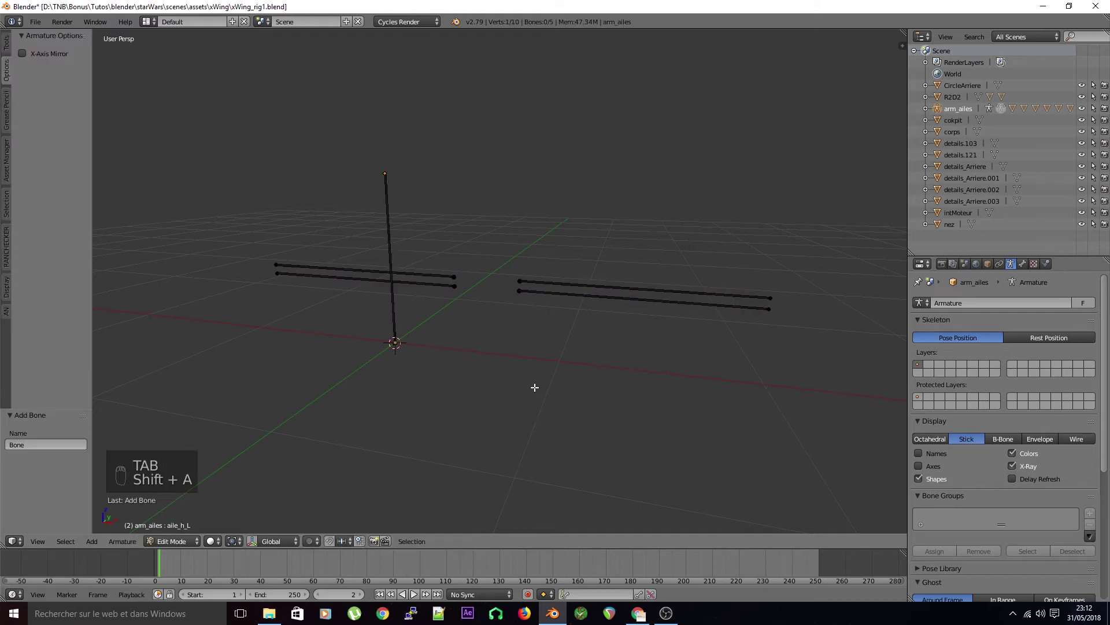
pyautogui.moveTo(441, 278); pyautogui.dragTo(465, 366, button='middle')
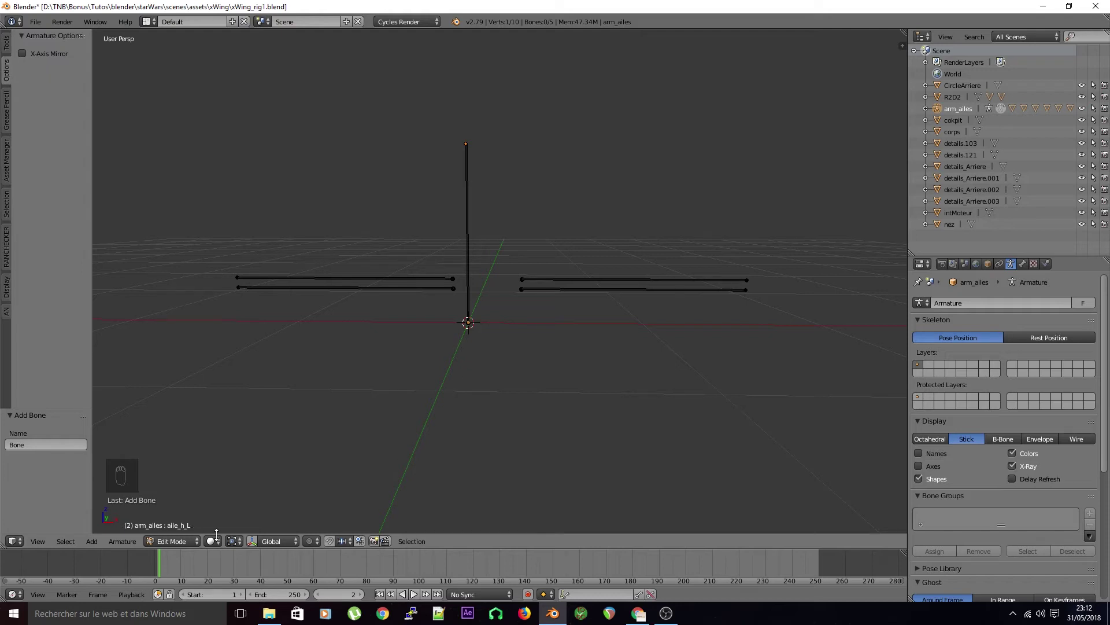
# Show the layers holding the wings and the rest of the ship alongside the armature, keeping arm_ailes in Edit Mode
pyautogui.press('Tab')
pyautogui.keyDown('shift'); pyautogui.click(323, 537); pyautogui.keyUp('shift')
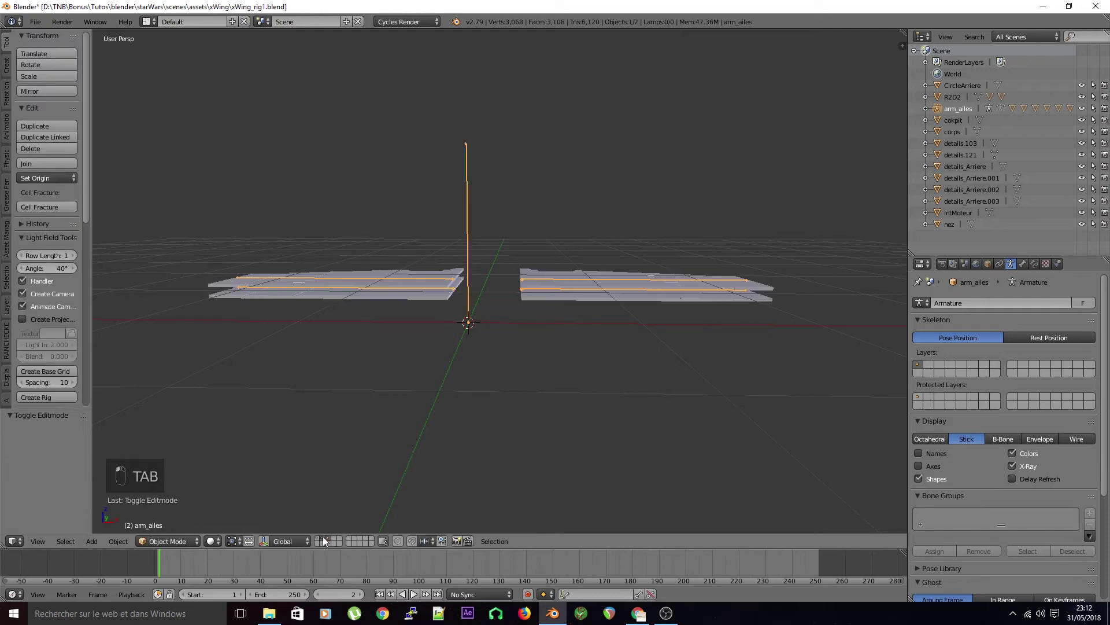
pyautogui.press('Tab')
pyautogui.moveTo(553, 368); pyautogui.dragTo(504, 370, button='middle')
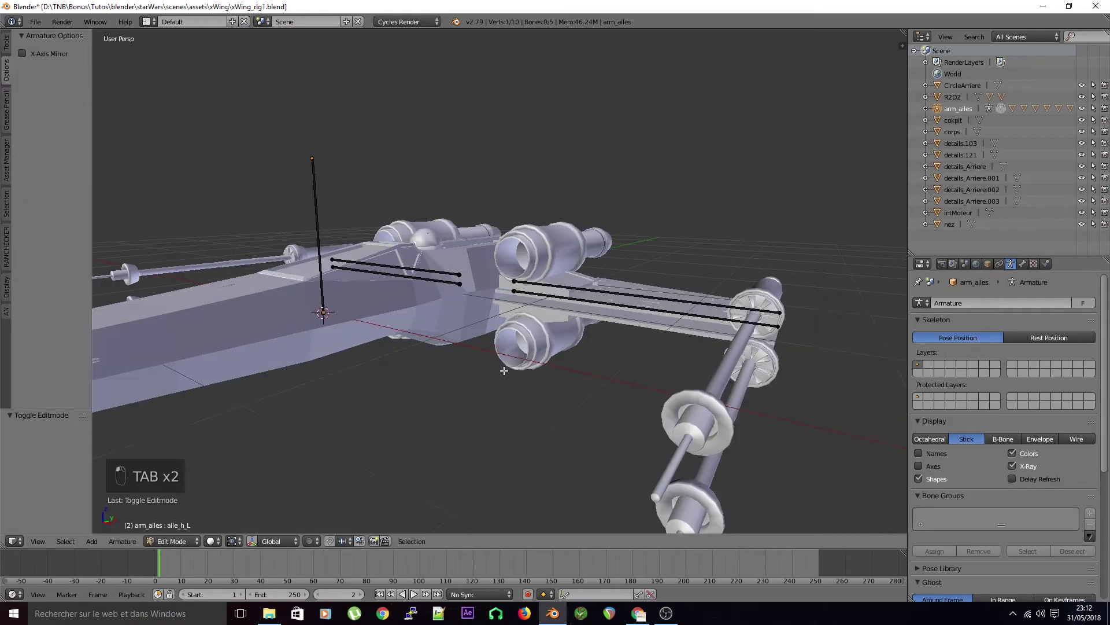
# Move the new vertical bone about 1.82 along global Y to sit between the wing bones, then leave Edit Mode and save
pyautogui.rightClick(318, 234)
pyautogui.press('KP_7')
pyautogui.press('KP_5')
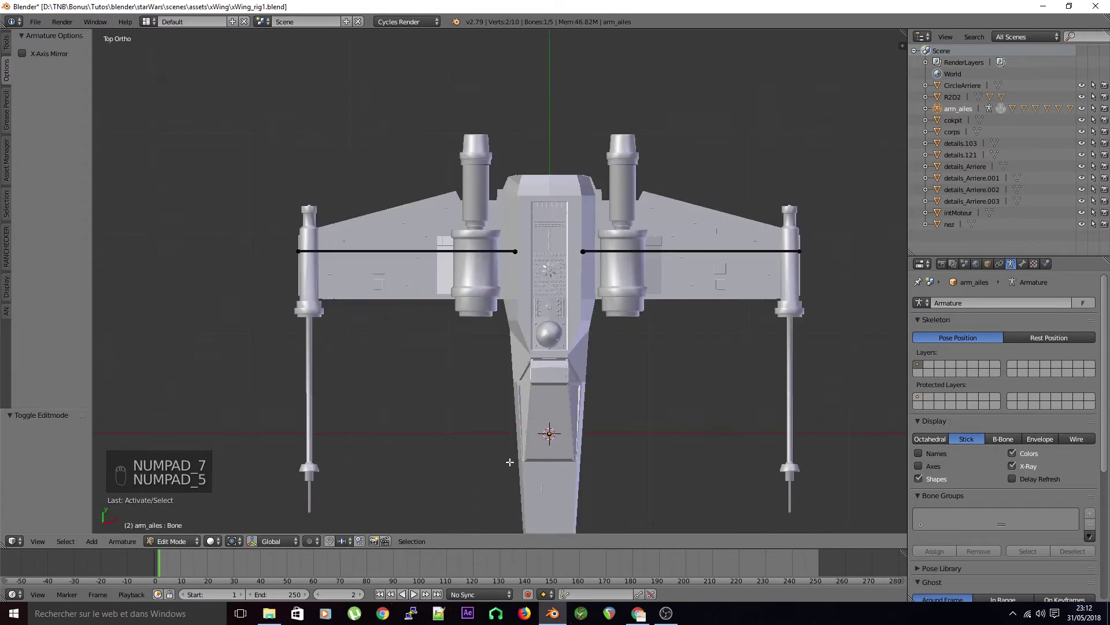
pyautogui.press('g')
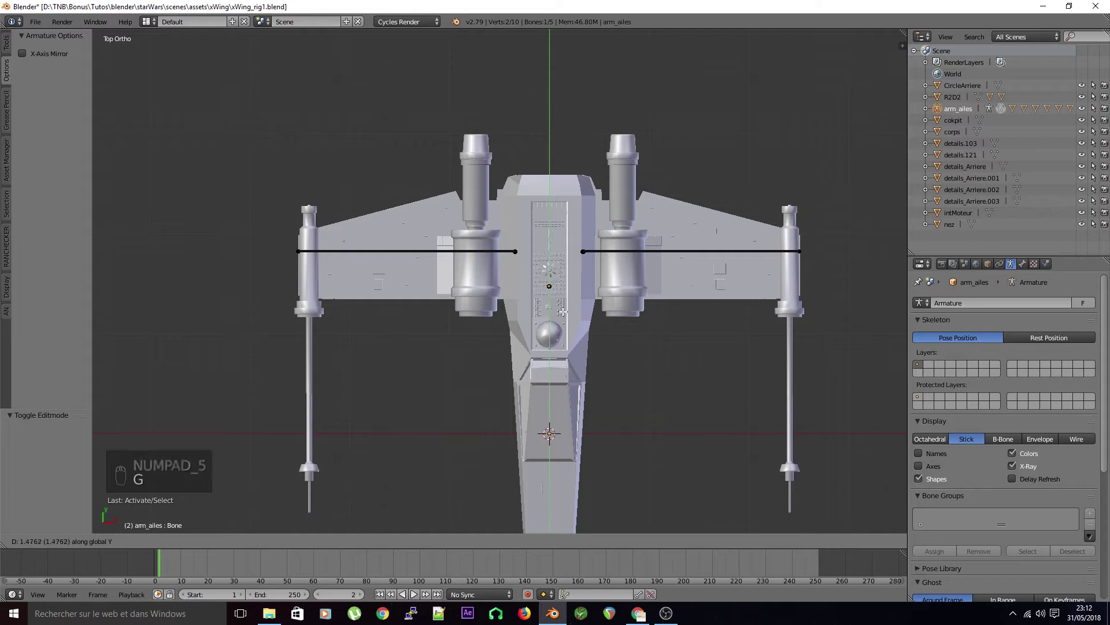
pyautogui.click(560, 282)
pyautogui.moveTo(560, 283); pyautogui.dragTo(517, 335, button='middle')
pyautogui.press('Tab')
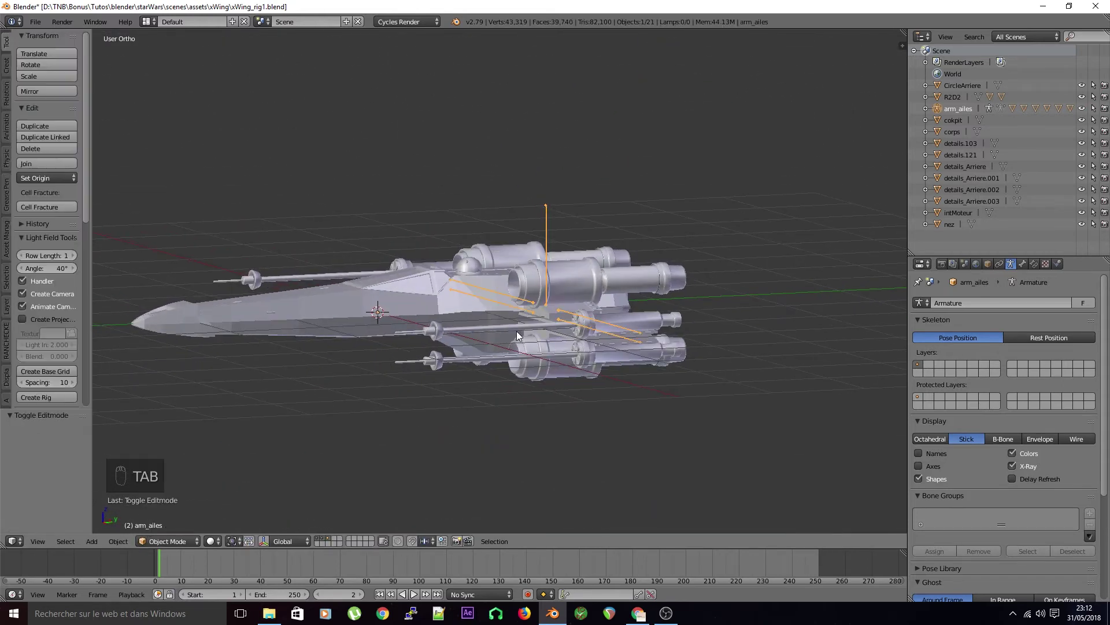
pyautogui.hotkey('ctrl', 's')
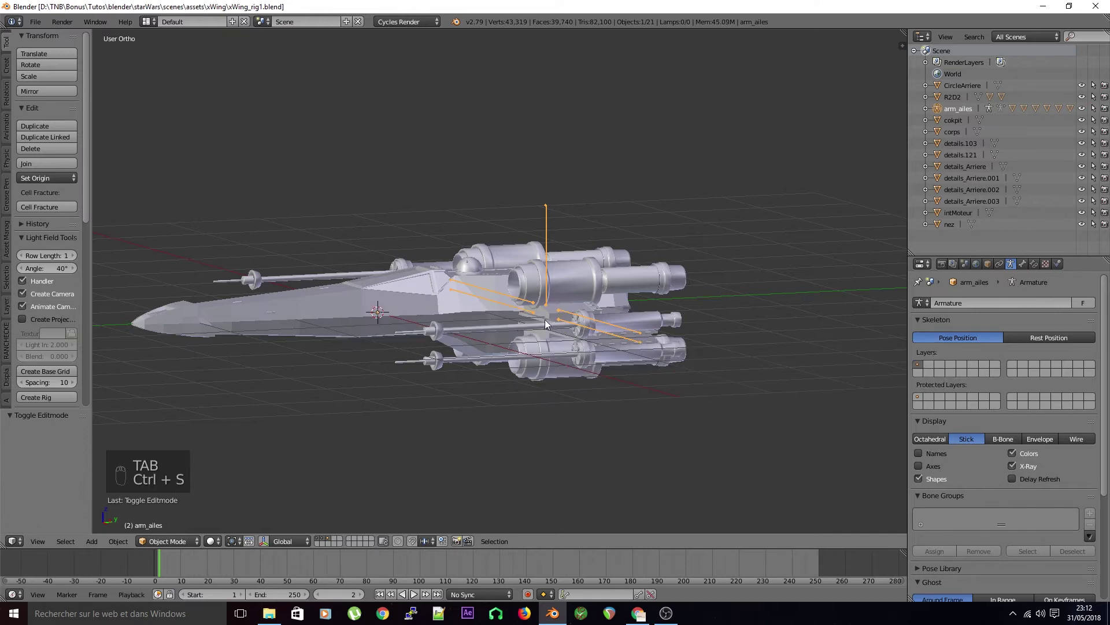
# Rename the new vertical bone of arm_ailes as ctl_ailes
pyautogui.keyDown('shift'); pyautogui.moveTo(545, 320); pyautogui.dragTo(528, 324, button='middle'); pyautogui.keyUp('shift')
pyautogui.press('KP_5')
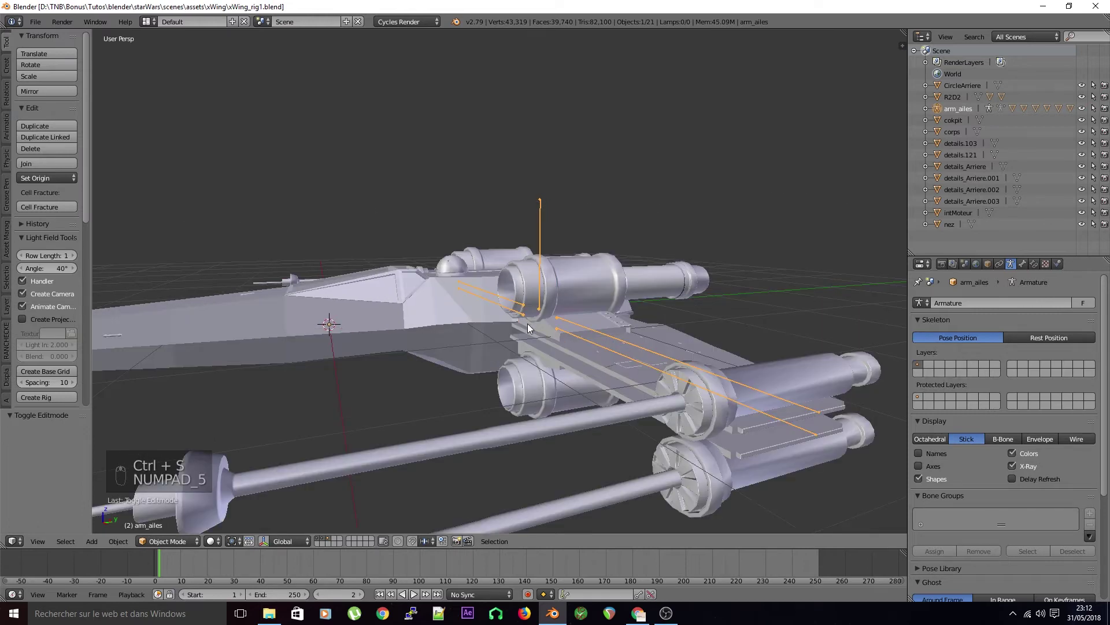
pyautogui.scroll(-4, 528, 324)
pyautogui.moveTo(366, 387); pyautogui.dragTo(434, 413, button='middle')
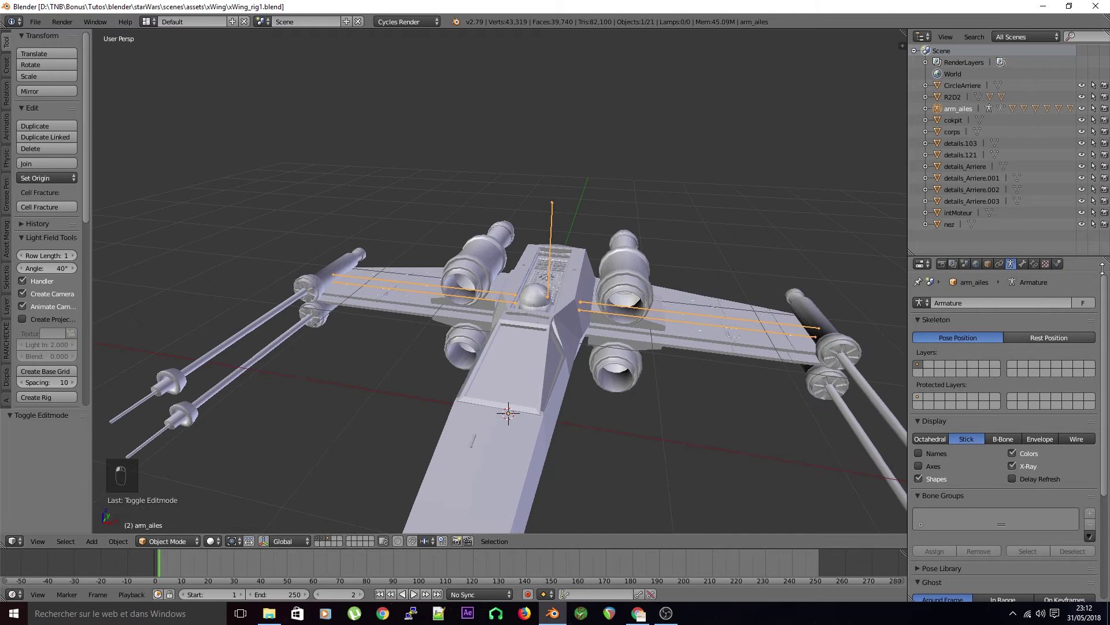
pyautogui.click(1022, 264)
pyautogui.press('Tab')
pyautogui.click(994, 302)
pyautogui.write('ctl_ailes')
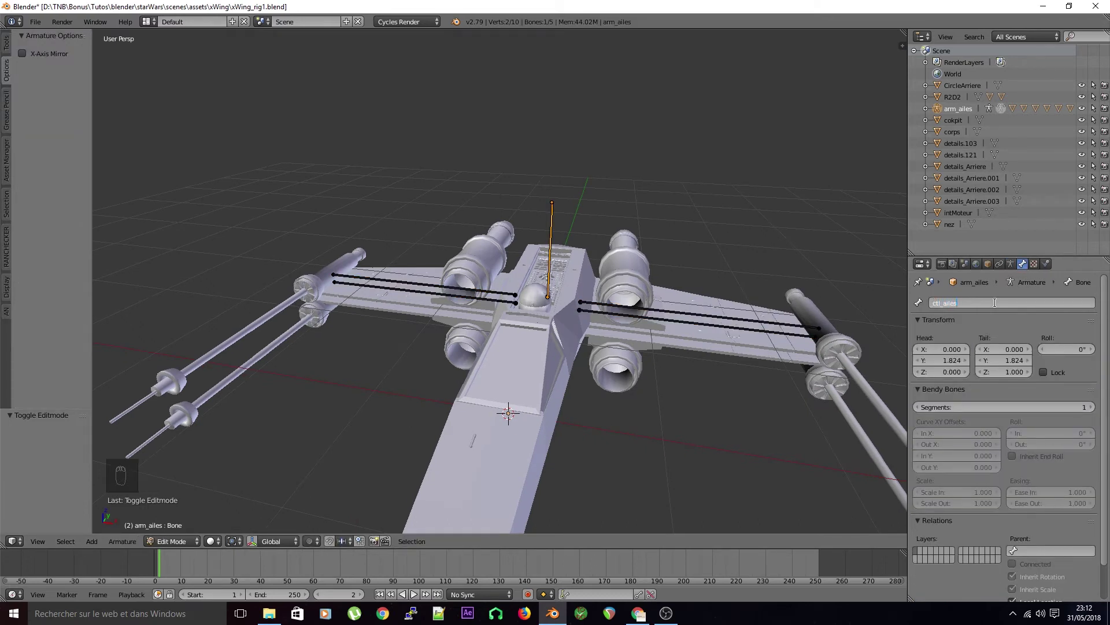
pyautogui.press('Return')
# Leave Edit Mode and save over xWing_rig1.blend
pyautogui.hotkey('ctrl', 's')
pyautogui.click(505, 266)
pyautogui.press('Tab')
pyautogui.hotkey('ctrl', 's')
pyautogui.click(683, 380)
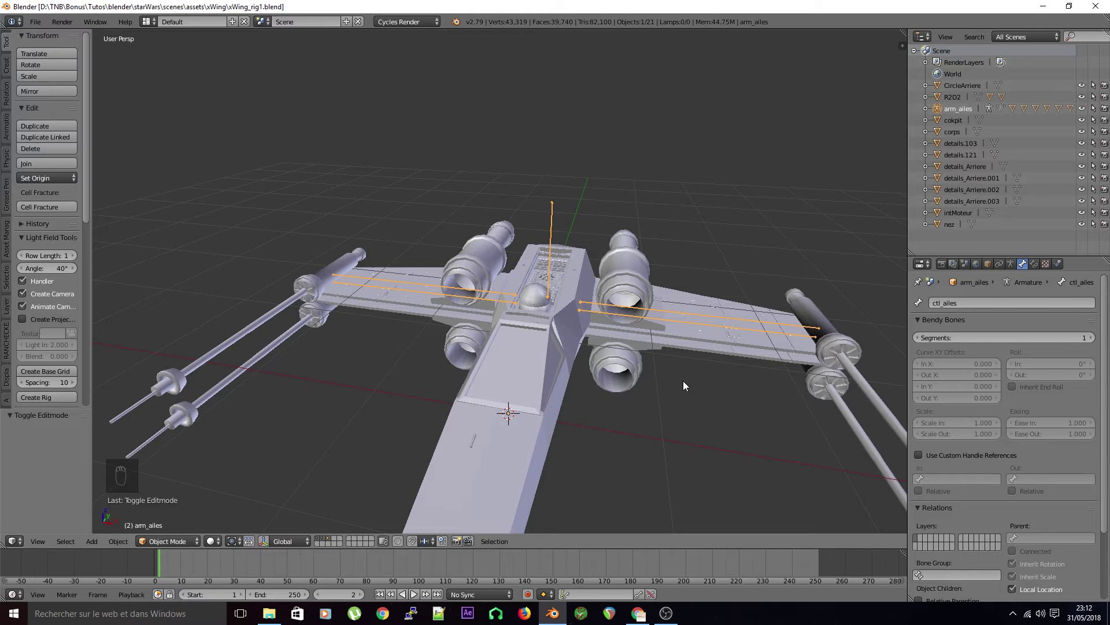
pyautogui.hotkey('ctrl', 's')
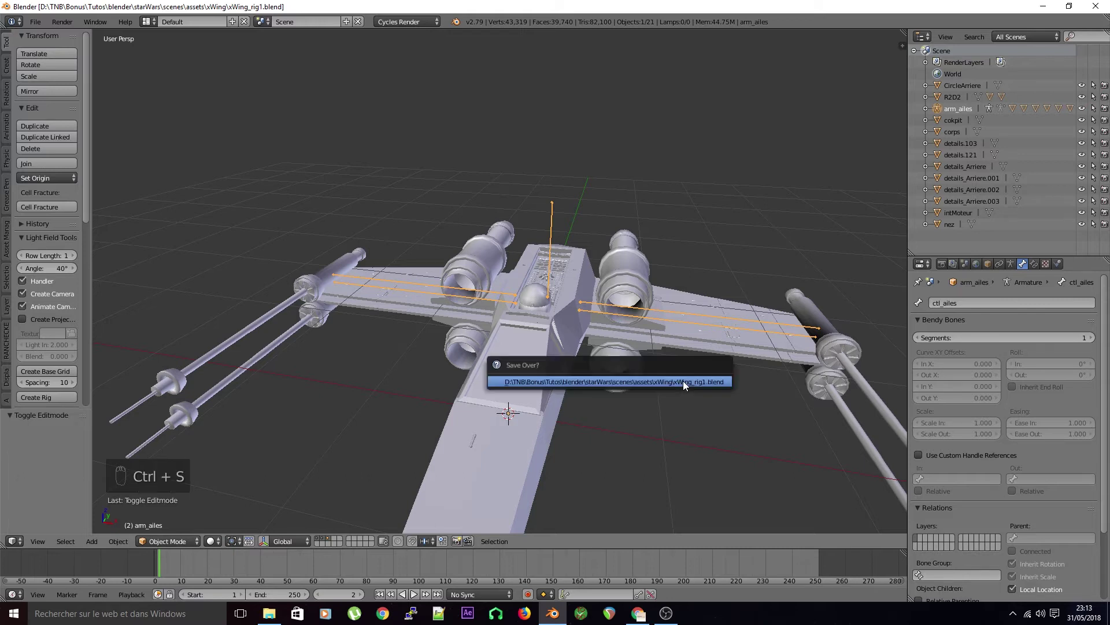
pyautogui.click(683, 381)
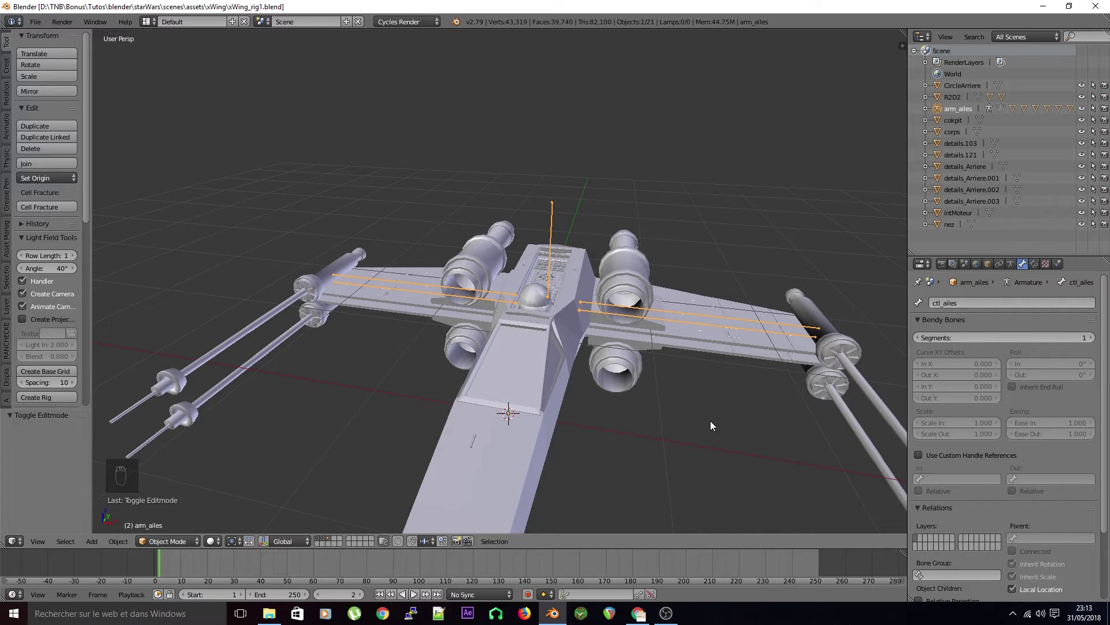
pyautogui.rightClick(551, 218)
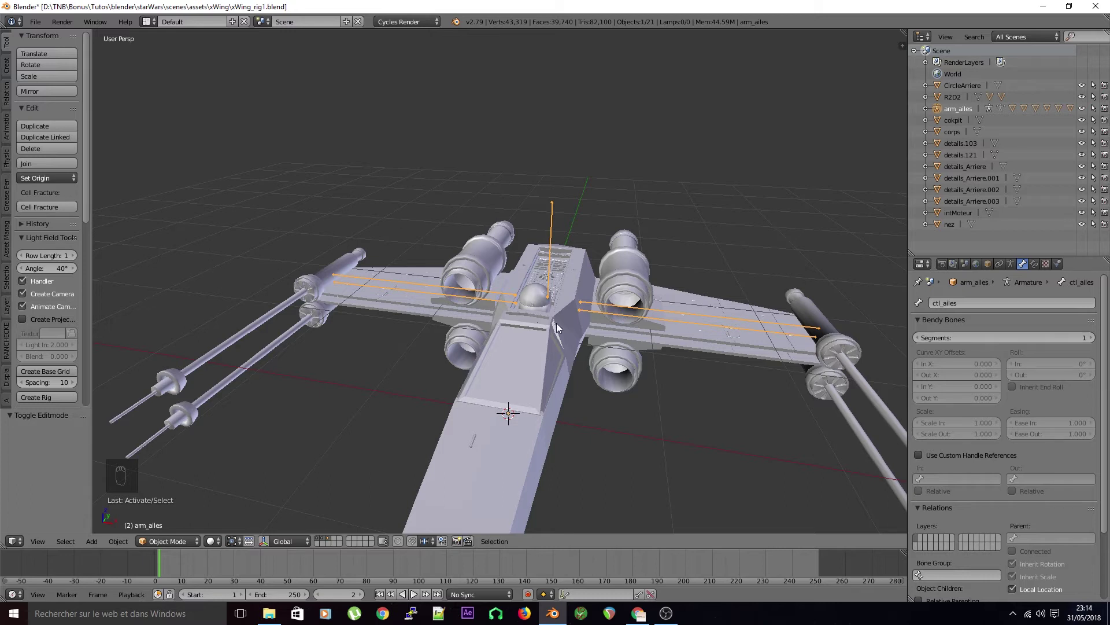
pyautogui.moveTo(575, 292); pyautogui.dragTo(612, 313, button='middle')
pyautogui.rightClick(613, 320)
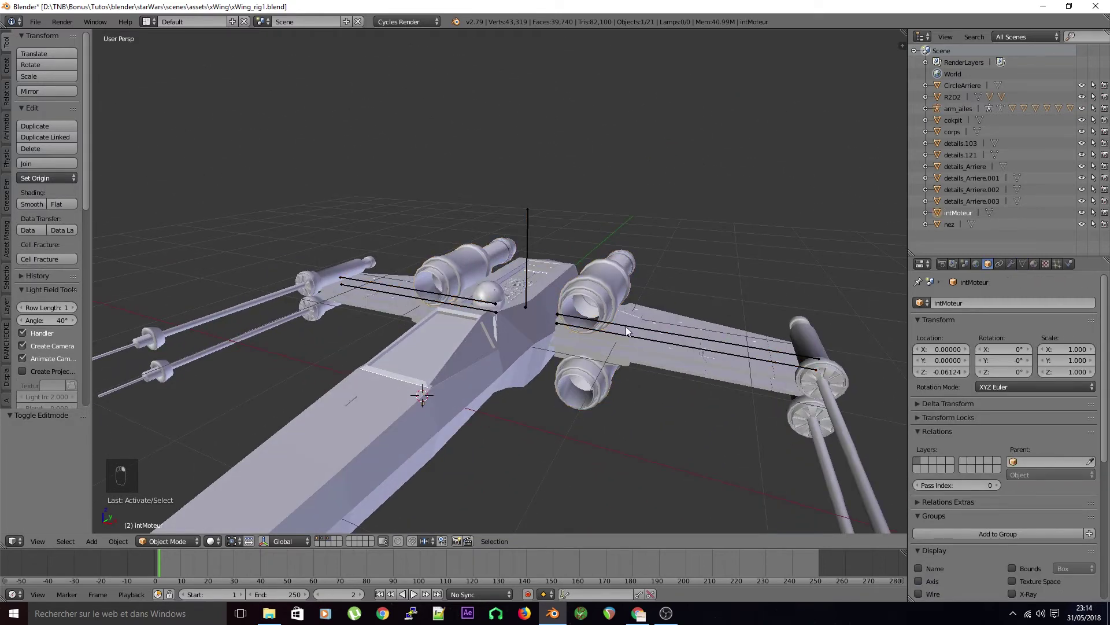
pyautogui.hotkey('ctrl', 'Tab')
pyautogui.hotkey('ctrl', 'Tab')
pyautogui.rightClick(584, 343)
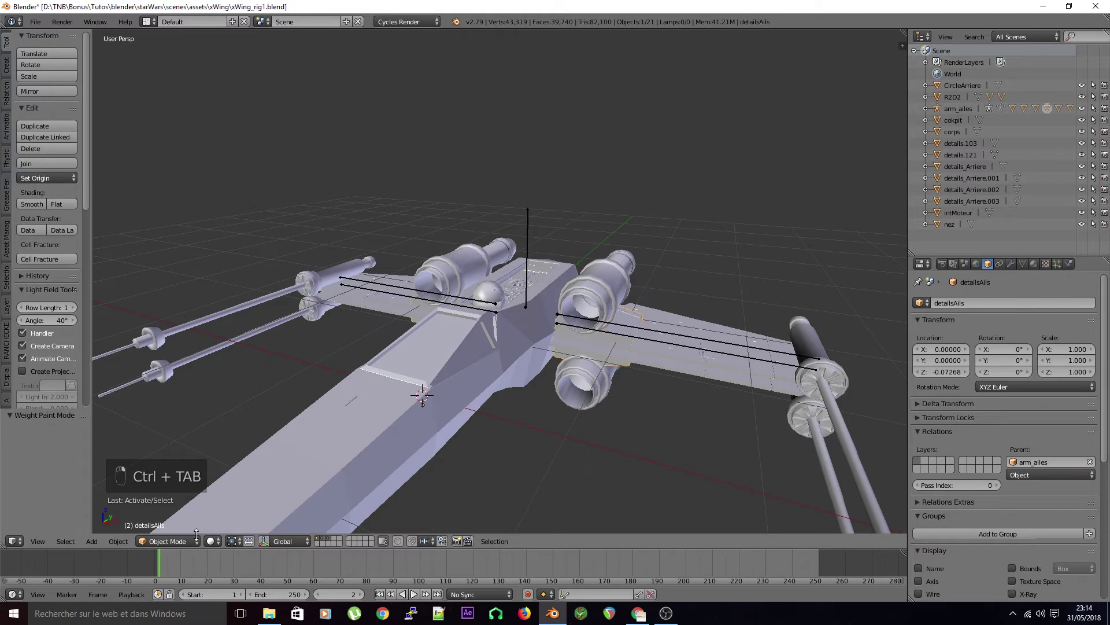
# Isolate the armature's layer, switch arm_ailes to Pose Mode and select the aile_h_L bone
pyautogui.click(334, 541)
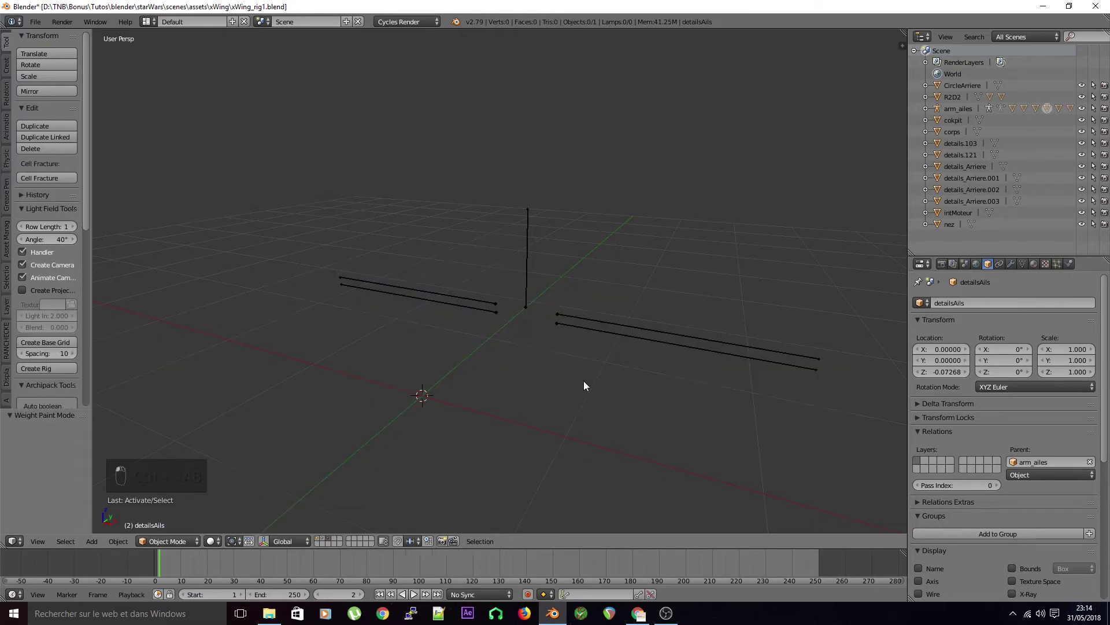
pyautogui.rightClick(602, 322)
pyautogui.hotkey('ctrl', 'Tab')
pyautogui.rightClick(612, 321)
pyautogui.moveTo(612, 322); pyautogui.dragTo(558, 315, button='middle')
# Try rotating the aile_h_L bone about the global Y axis and about its local Y axis
pyautogui.press('r')
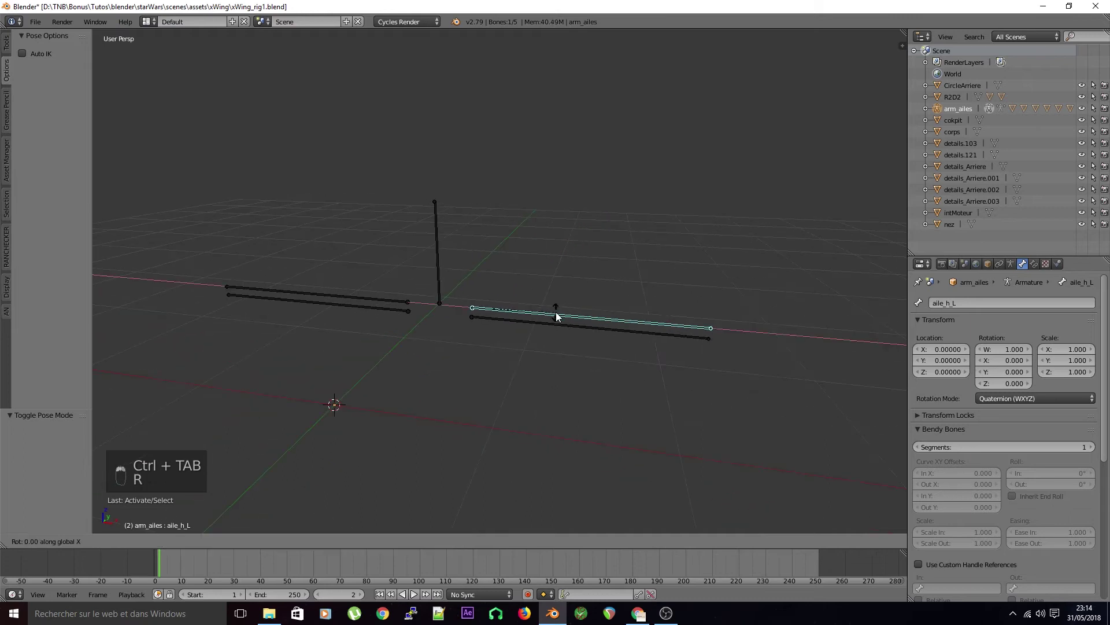
pyautogui.press('y')
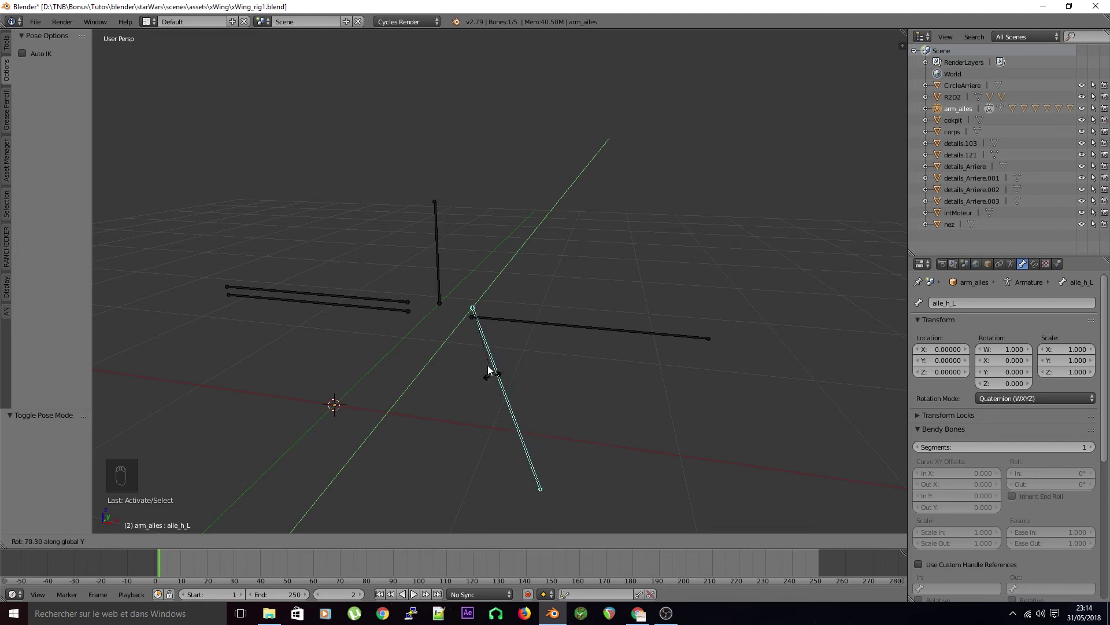
pyautogui.rightClick(523, 365)
pyautogui.press('r')
pyautogui.press('y')
pyautogui.press('y')
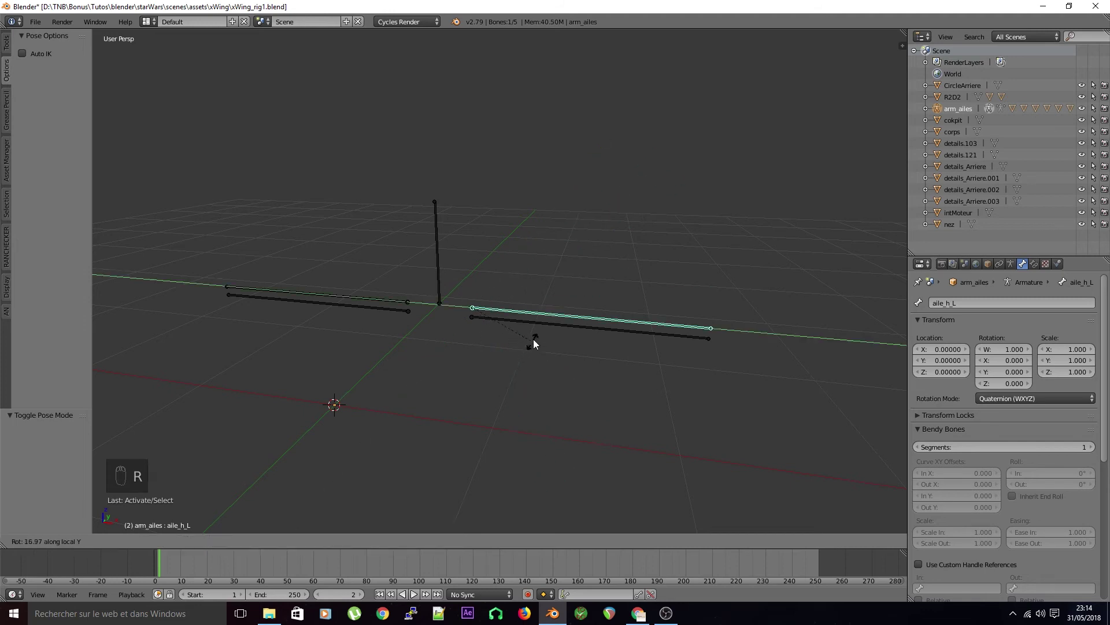
pyautogui.rightClick(612, 336)
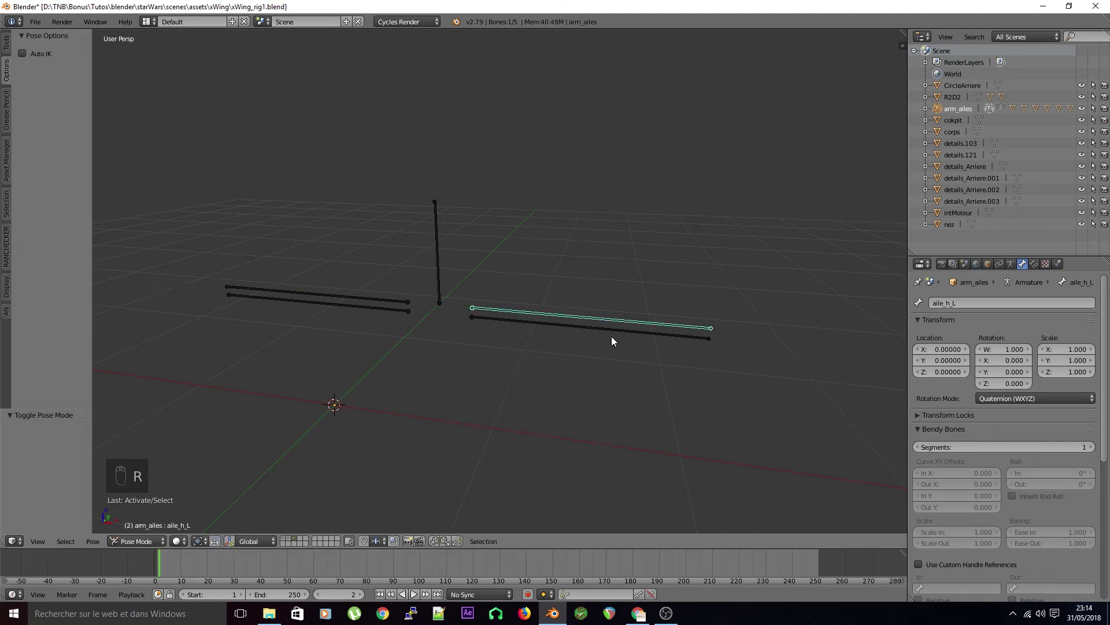
# Try rotating the aile_h_L bone about its local X axis and 33° about its local Z axis, then undo the rotation
pyautogui.press('r')
pyautogui.press('x')
pyautogui.press('x')
pyautogui.press('z')
pyautogui.press('z')
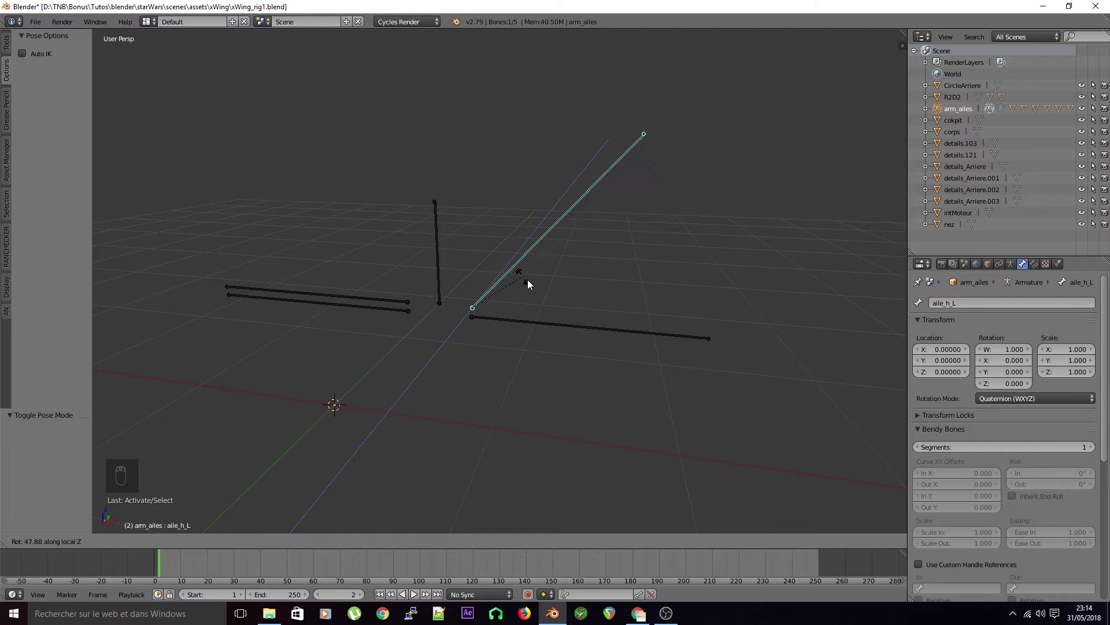
pyautogui.click(568, 281)
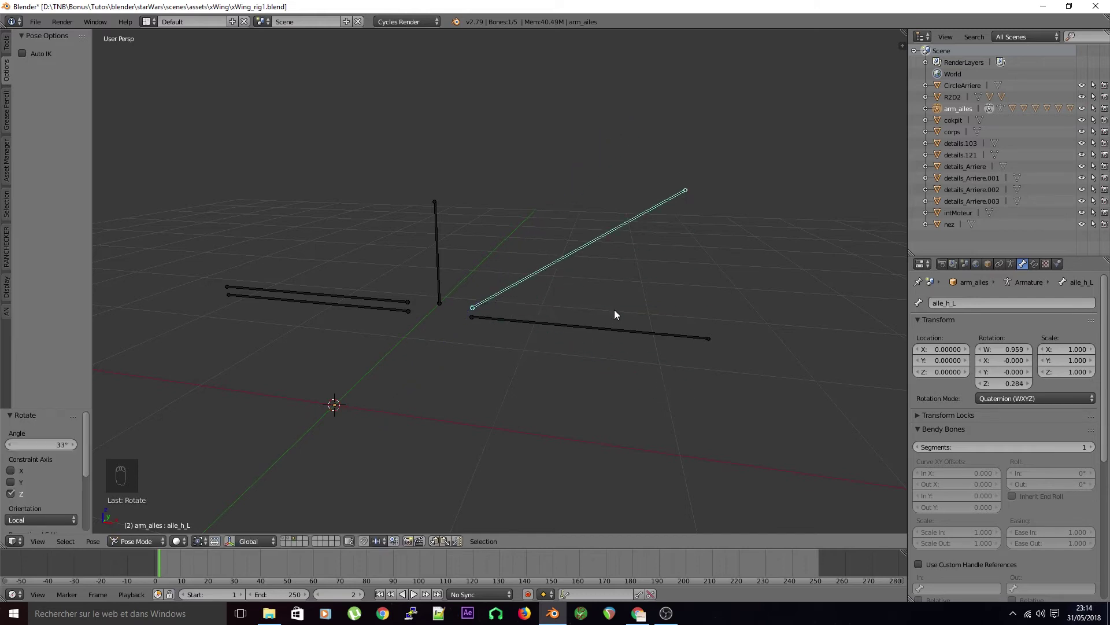
pyautogui.hotkey('ctrl', 'z')
# Add the other three wing bones to the selection and set the active aile_h_R bone's rotation mode to XYZ Euler
pyautogui.keyDown('shift'); pyautogui.click(525, 321); pyautogui.keyUp('shift')
pyautogui.keyDown('shift'); pyautogui.click(395, 310); pyautogui.keyUp('shift')
pyautogui.keyDown('shift'); pyautogui.click(396, 301); pyautogui.keyUp('shift')
pyautogui.click(1024, 401)
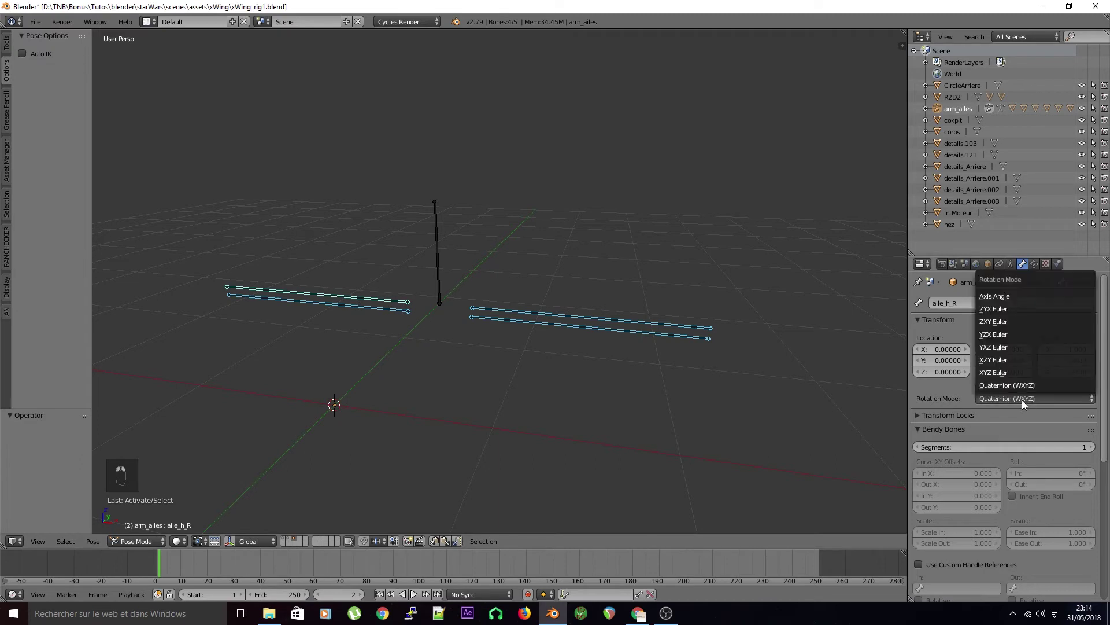
pyautogui.click(1002, 372)
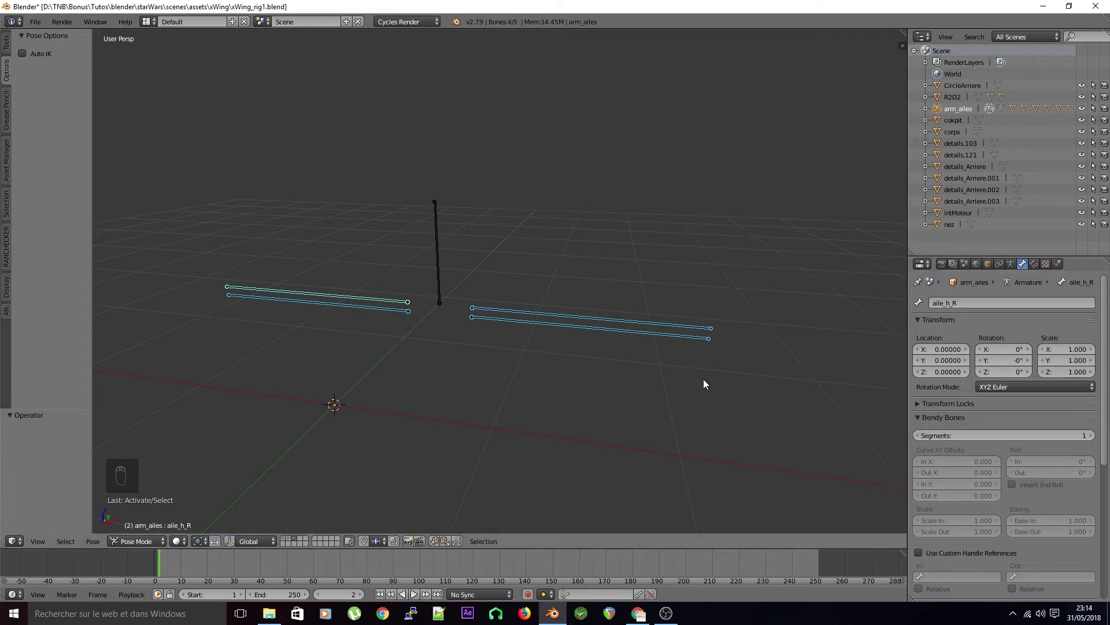
# Copy the XYZ Euler rotation mode from aile_h_R to the other selected wing bones
pyautogui.rightClick(980, 383)
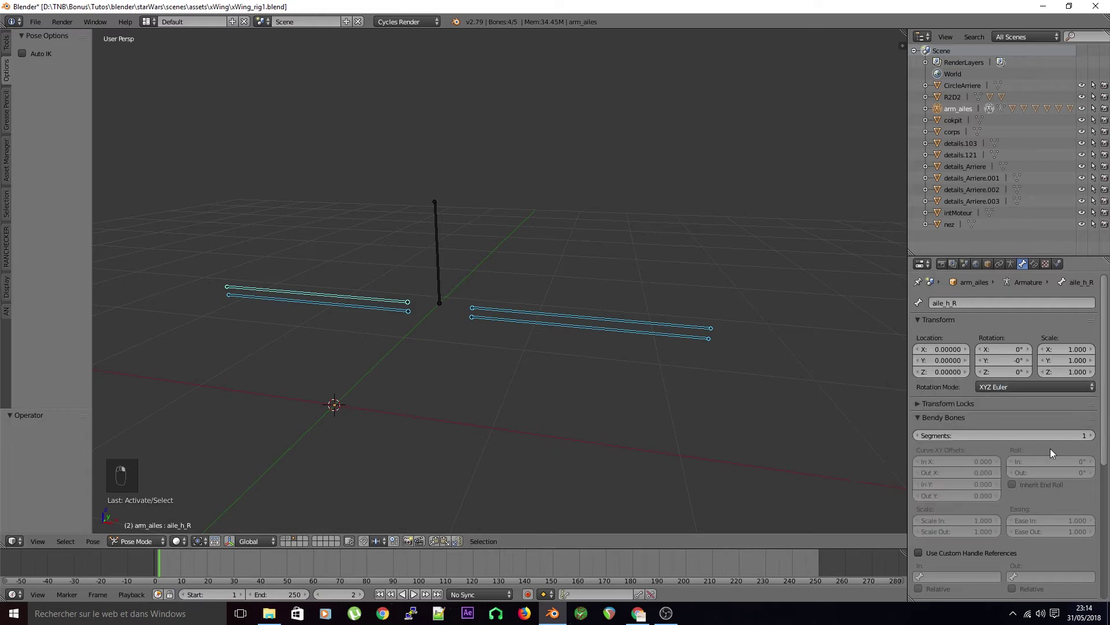
pyautogui.rightClick(1014, 386)
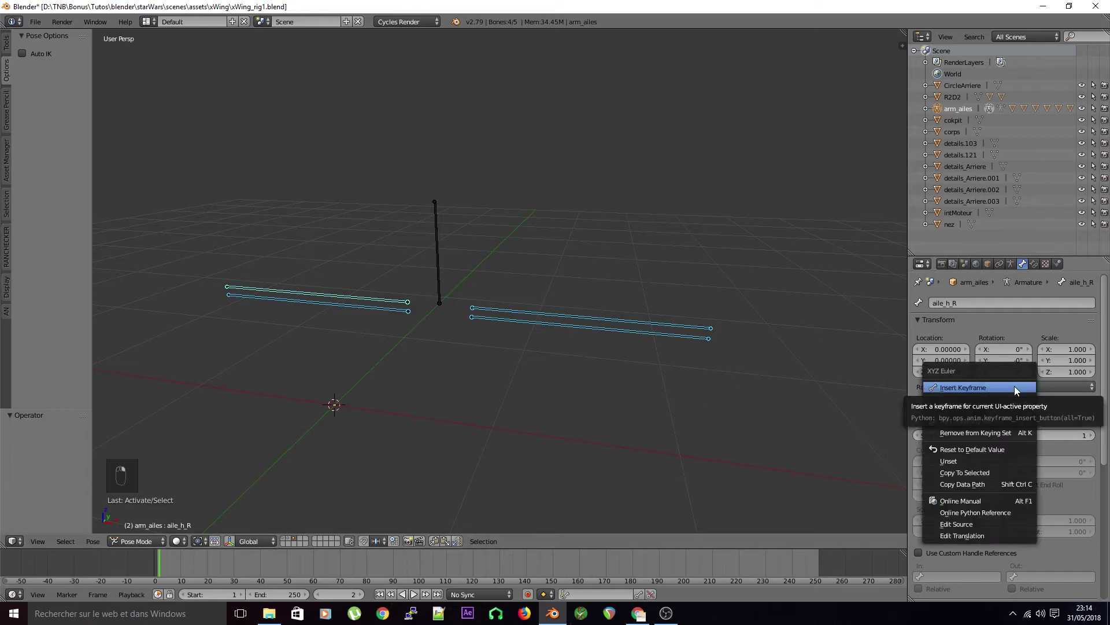
pyautogui.click(951, 470)
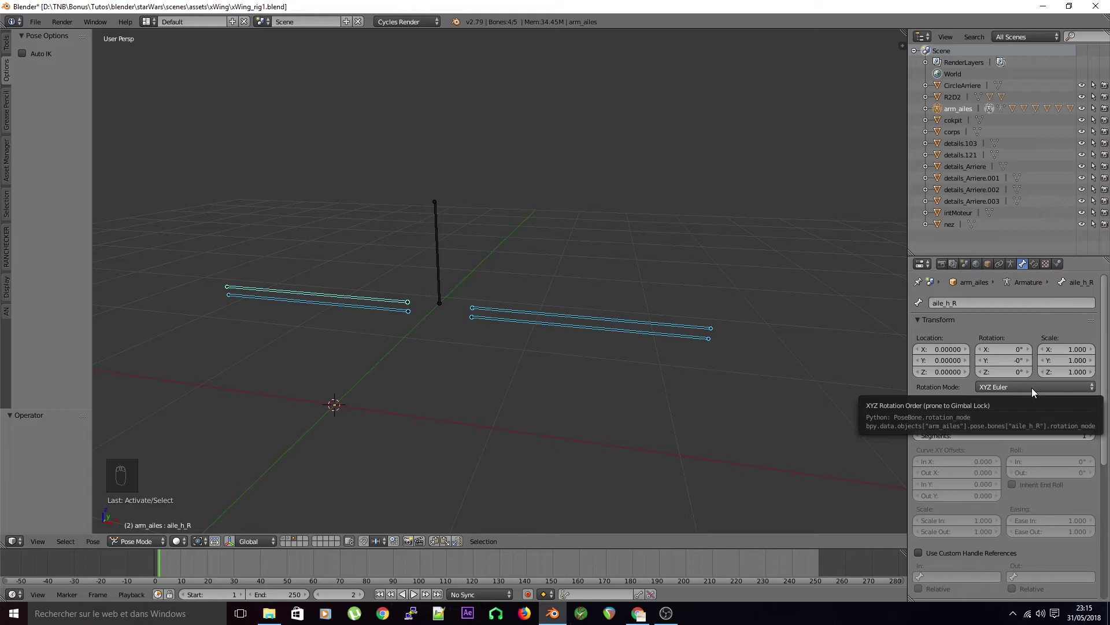
pyautogui.click(1042, 385)
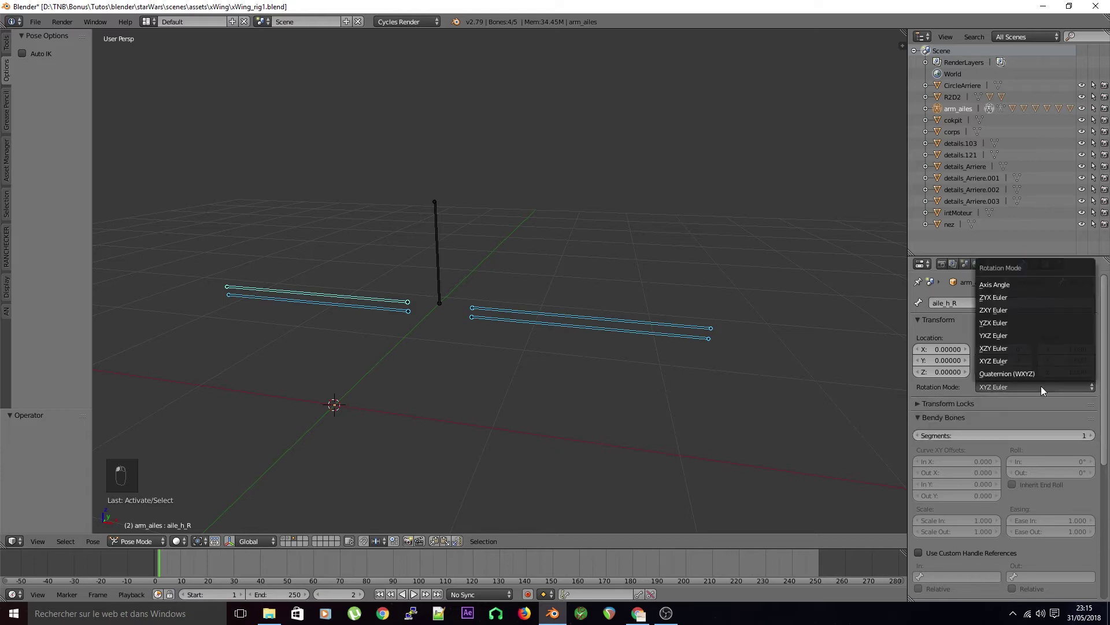
pyautogui.rightClick(1005, 384)
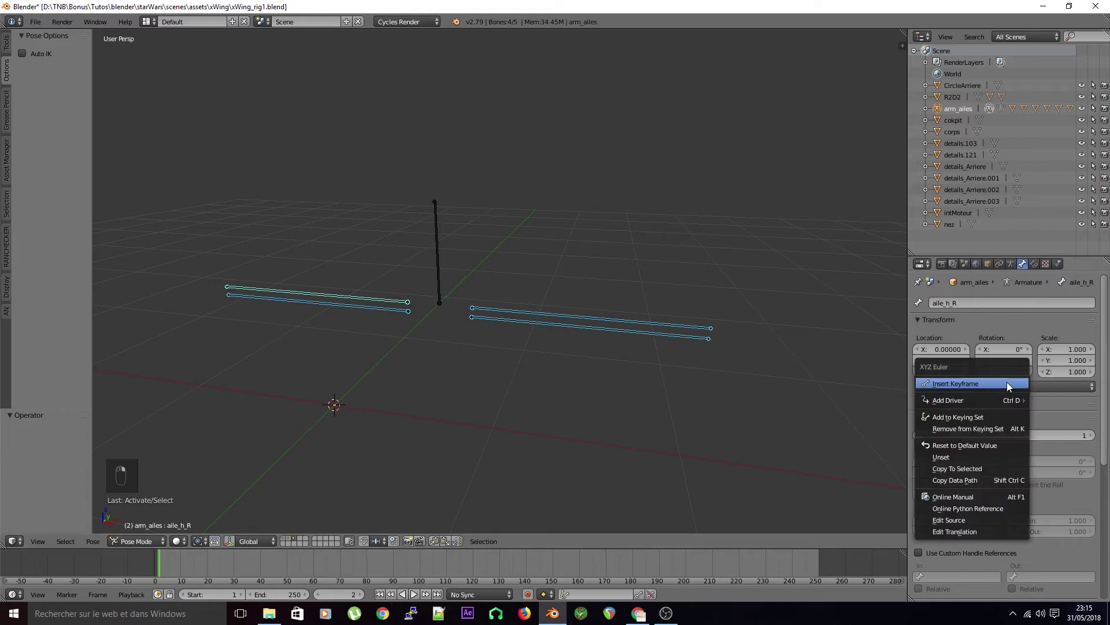
pyautogui.press('Escape')
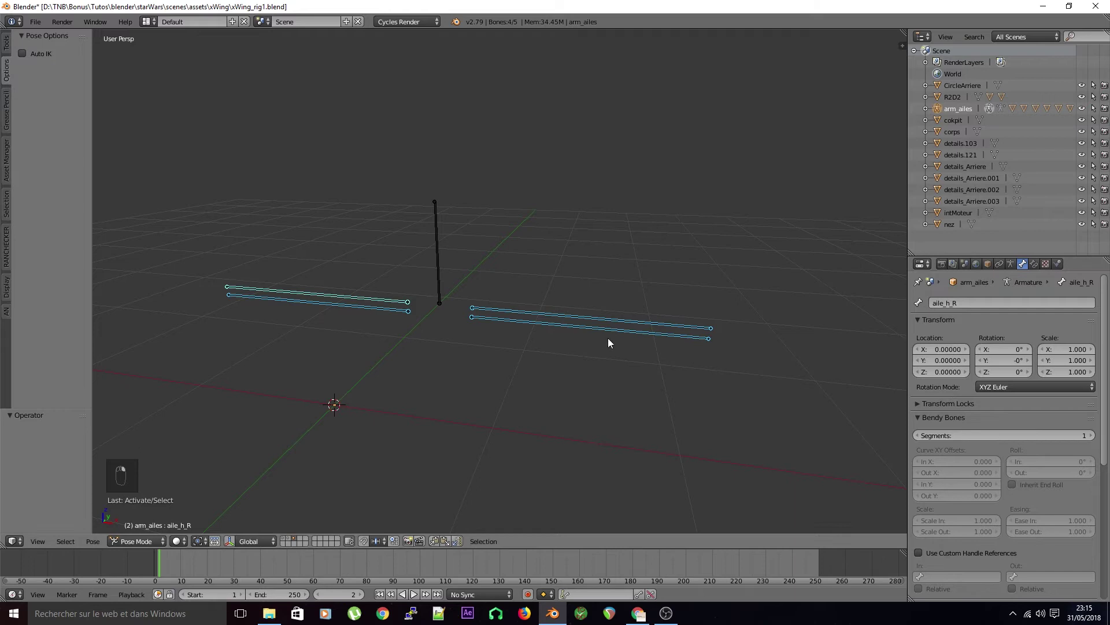
# Copy aile_h_R's rotation mode setting to the other selected wing bones, then deselect all bones and save the file
pyautogui.rightClick(1034, 390)
pyautogui.click(1008, 476)
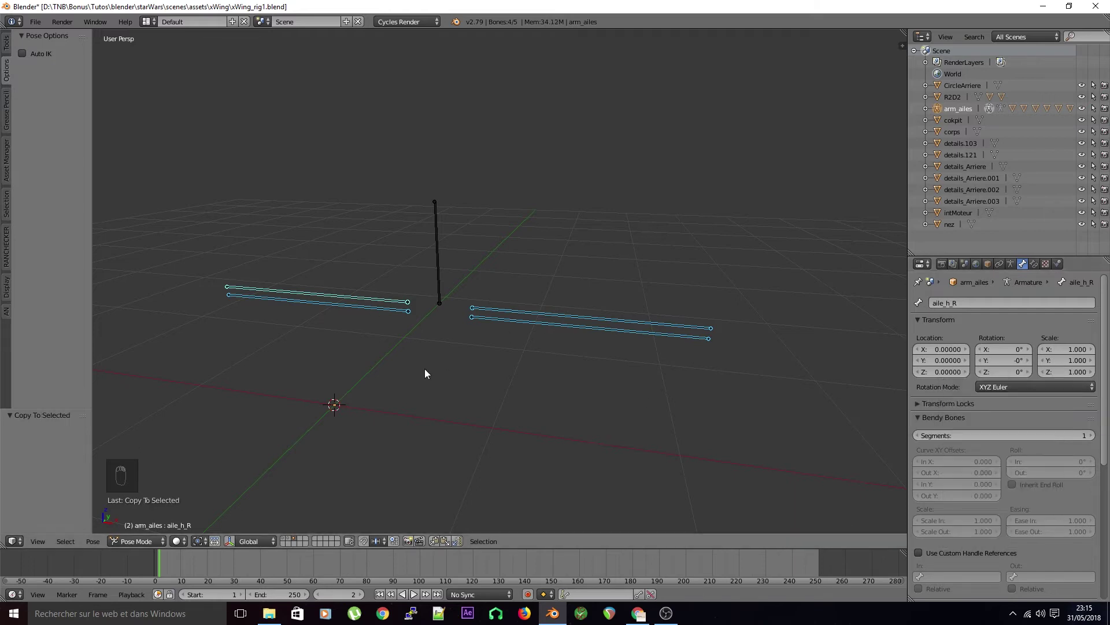
pyautogui.press('a')
pyautogui.hotkey('ctrl', 's')
# Try changing the Z rotation of the aile_h_L bone, then set it to 0° and save the file
pyautogui.click(505, 248)
pyautogui.rightClick(508, 311)
pyautogui.press('r')
pyautogui.moveTo(719, 354); pyautogui.dragTo(642, 344, button='middle')
pyautogui.moveTo(995, 372)
pyautogui.mouseDown()
pyautogui.moveTo(1029, 372)
pyautogui.moveTo(1001, 373)
pyautogui.mouseUp()
pyautogui.click(1011, 374)
pyautogui.write('0')
pyautogui.press('Return')
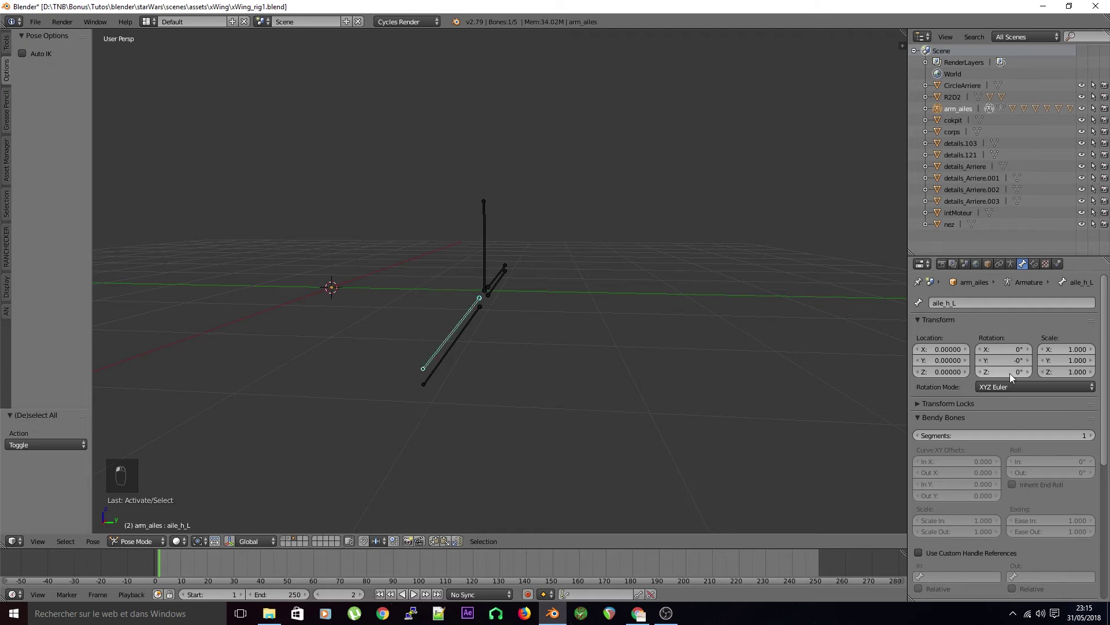
pyautogui.hotkey('ctrl', 's')
# Select the ctl_ailes control bone and try moving it freely
pyautogui.click(673, 372)
pyautogui.moveTo(668, 371); pyautogui.dragTo(586, 206, button='middle')
pyautogui.press('a')
pyautogui.rightClick(493, 230)
pyautogui.moveTo(494, 235)
pyautogui.mouseDown(button='middle')
pyautogui.moveTo(512, 257)
pyautogui.moveTo(500, 243)
pyautogui.mouseUp(button='middle')
pyautogui.press('g')
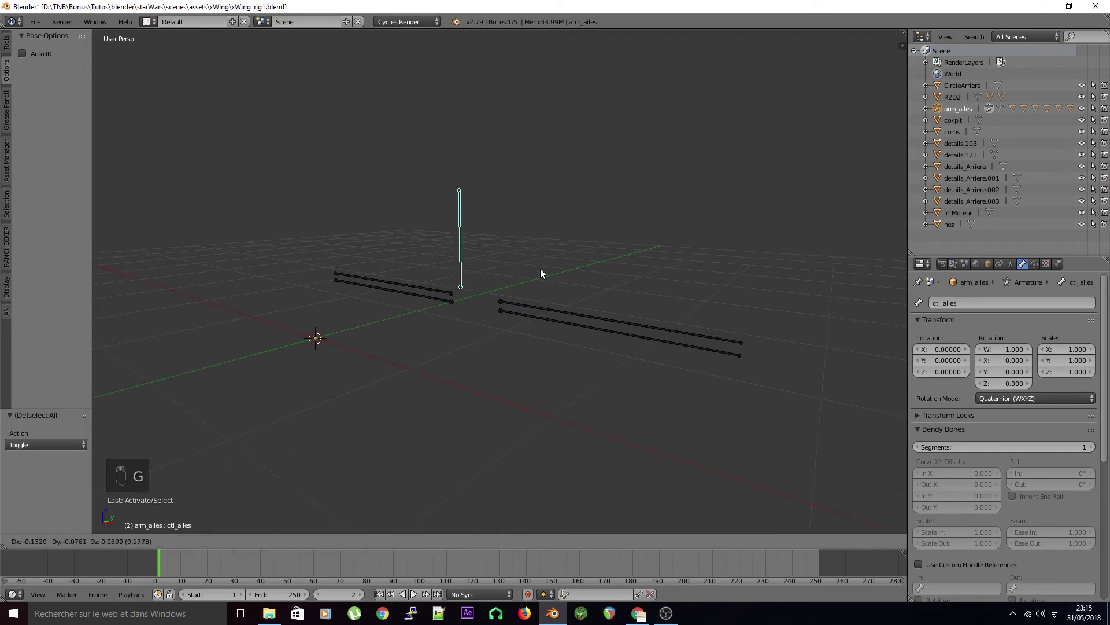
pyautogui.click(553, 247)
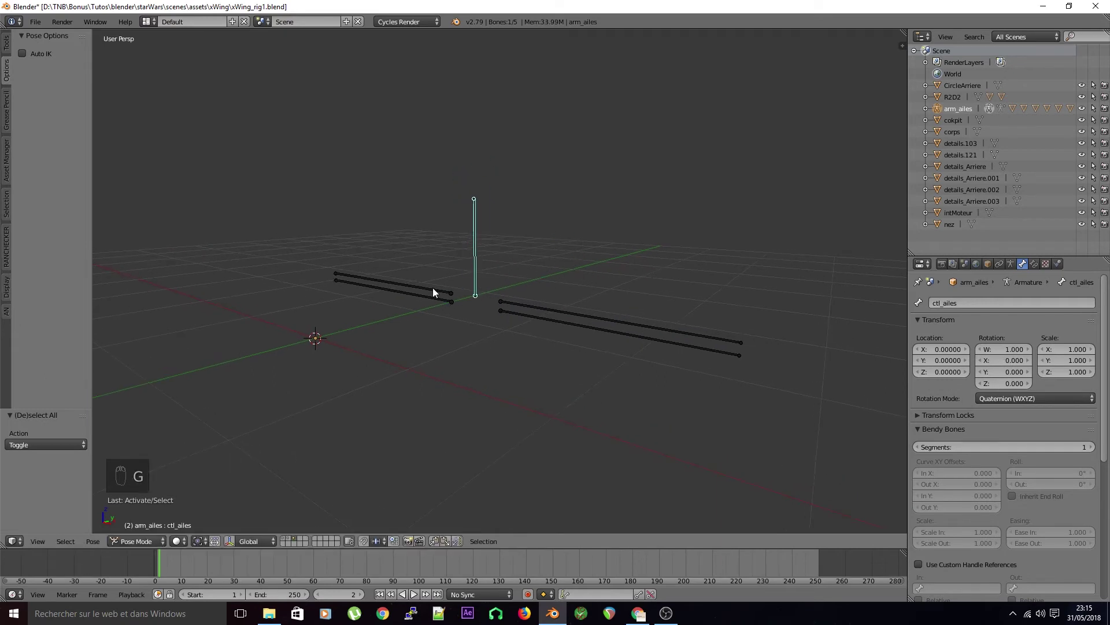
pyautogui.rightClick(423, 292)
pyautogui.rightClick(433, 305)
pyautogui.rightClick(540, 311)
pyautogui.rightClick(540, 315)
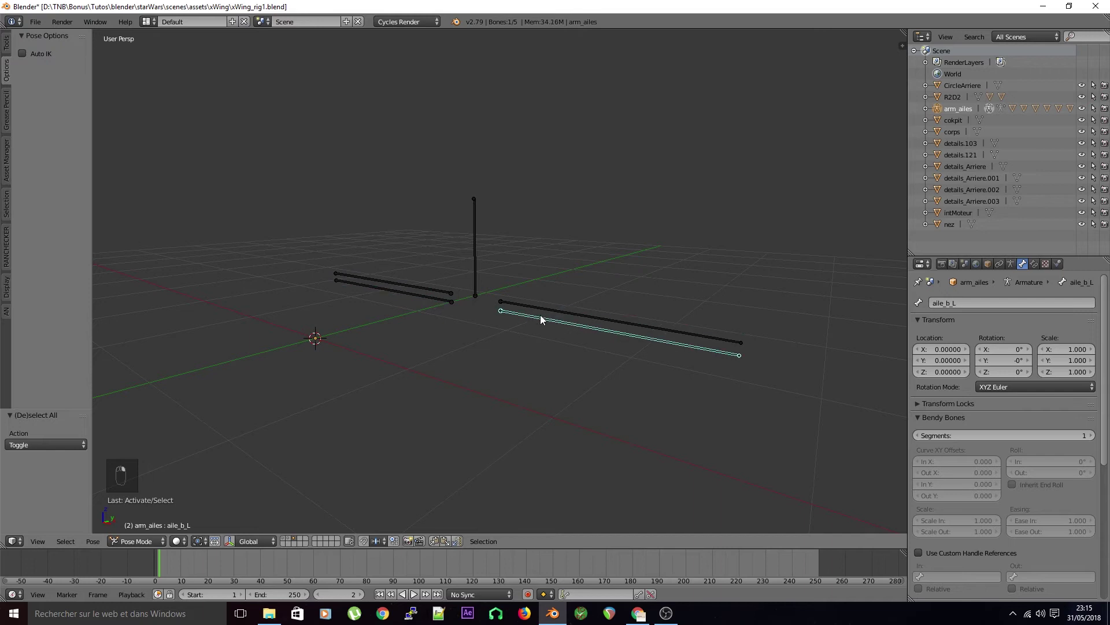
pyautogui.press('a')
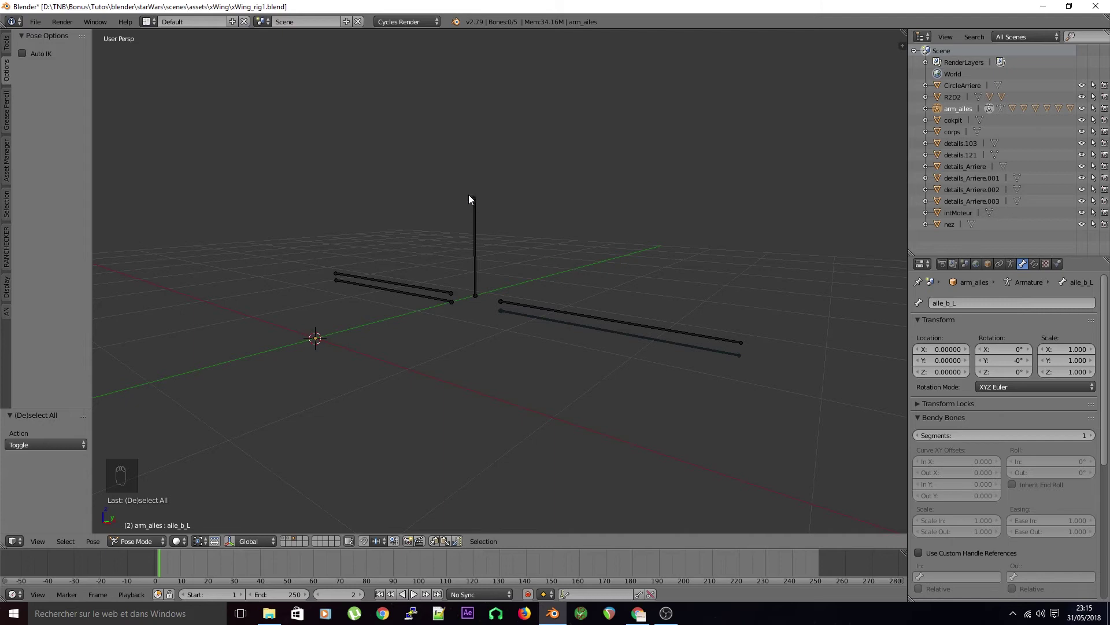
# Hide the tool shelf and split the 3D view into two side-by-side areas, leaving all bones deselected
pyautogui.press('t')
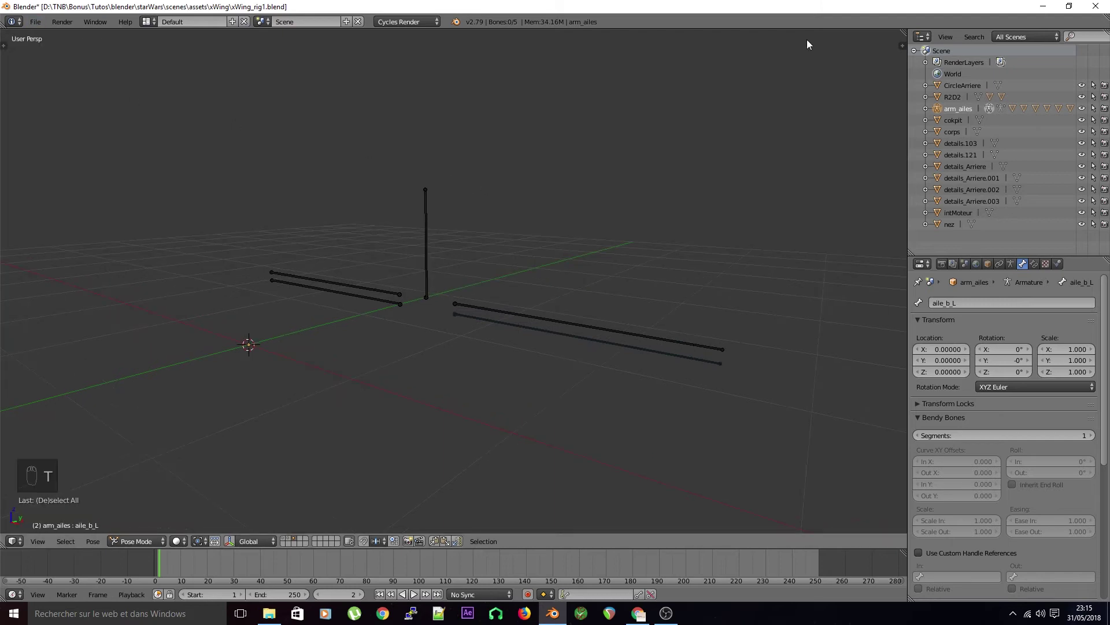
pyautogui.moveTo(898, 29); pyautogui.dragTo(449, 67)
pyautogui.rightClick(206, 248)
pyautogui.press('g')
pyautogui.rightClick(204, 270)
pyautogui.press('a')
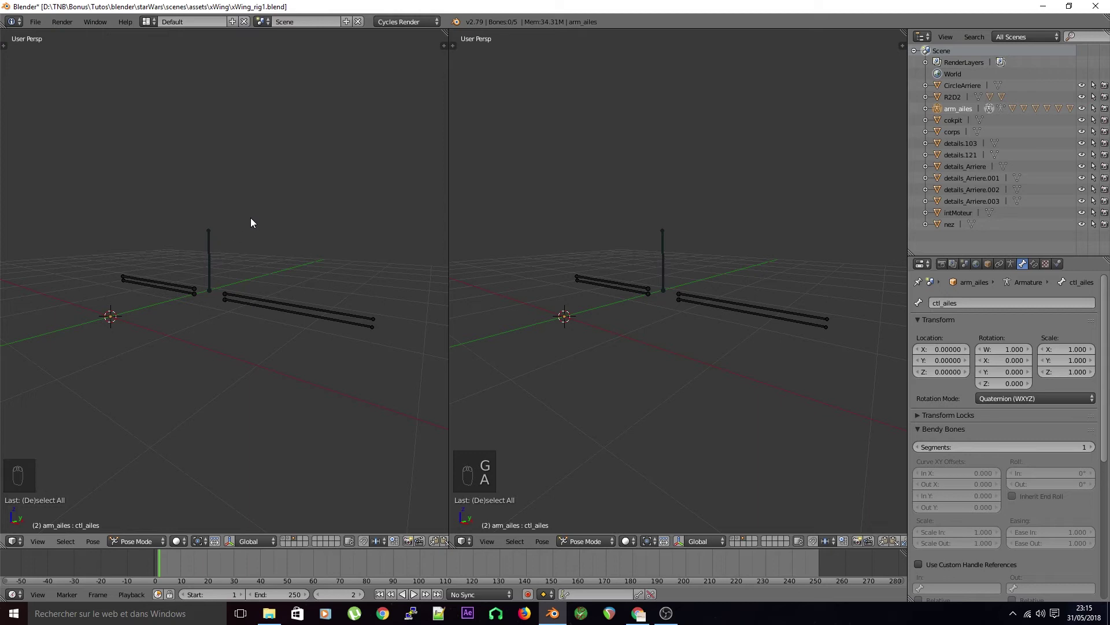
pyautogui.moveTo(251, 218); pyautogui.dragTo(263, 219, button='middle')
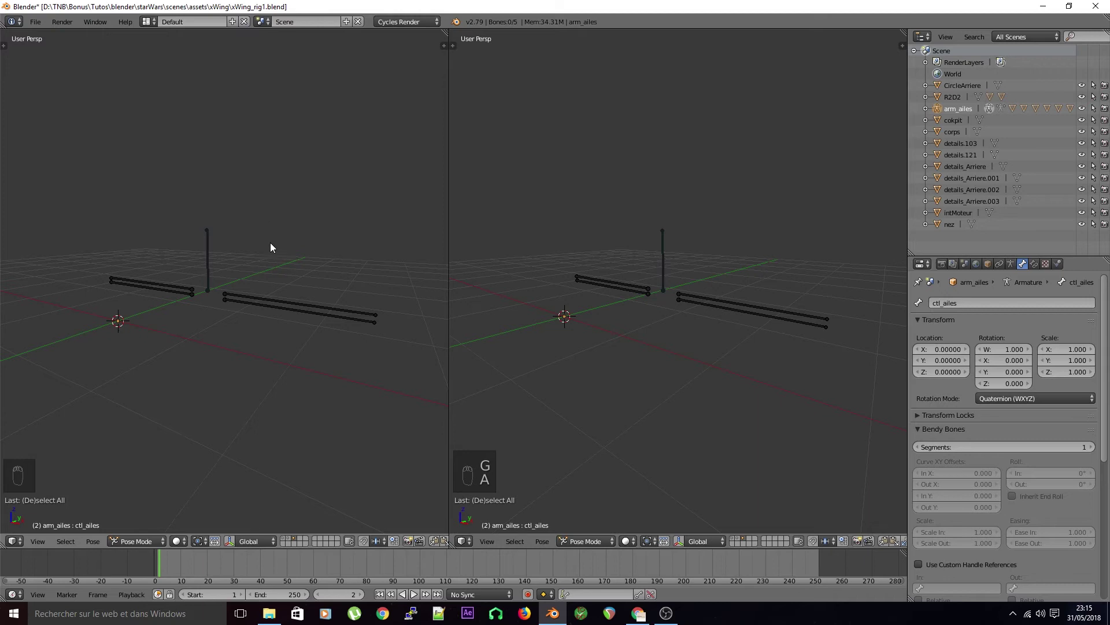
# Turn the new second 3D view into a Graph Editor in Drivers mode and save the file
pyautogui.click(467, 542)
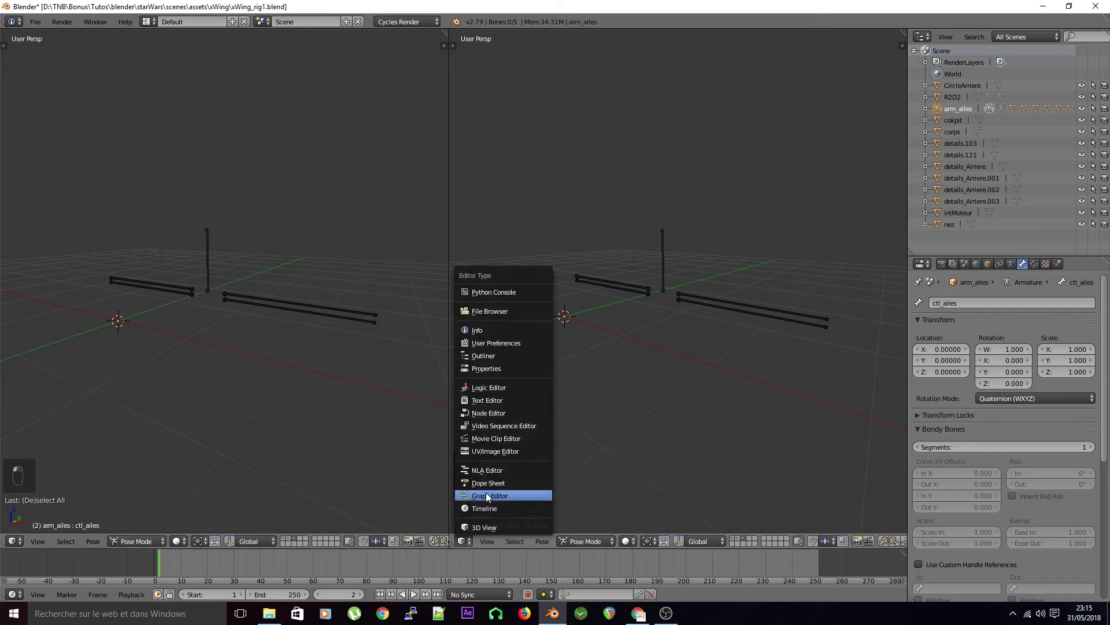
pyautogui.click(486, 493)
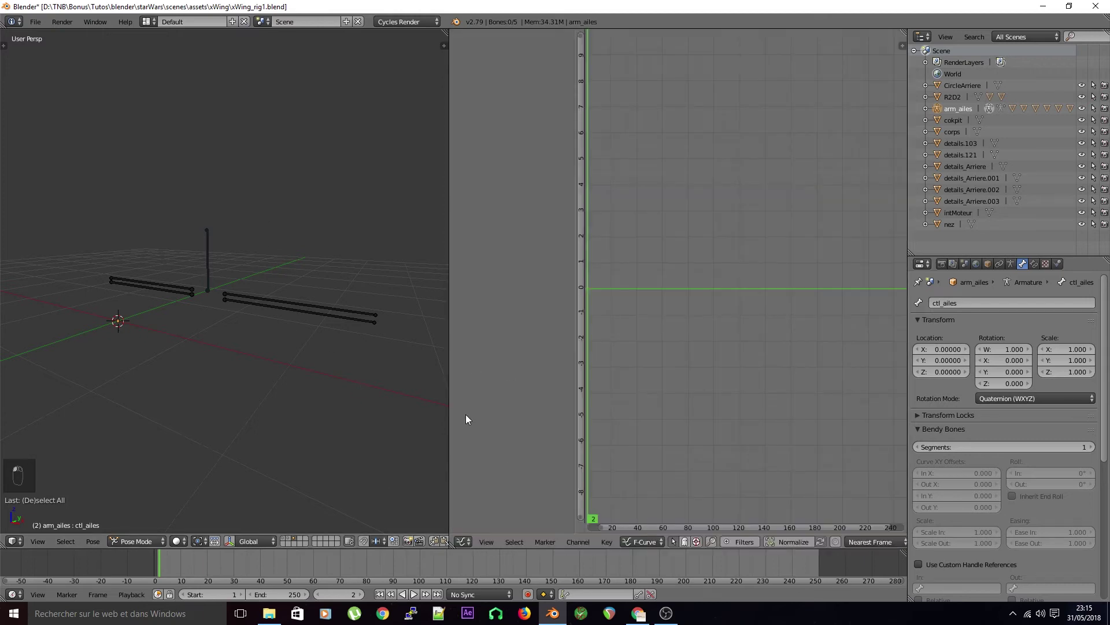
pyautogui.click(634, 539)
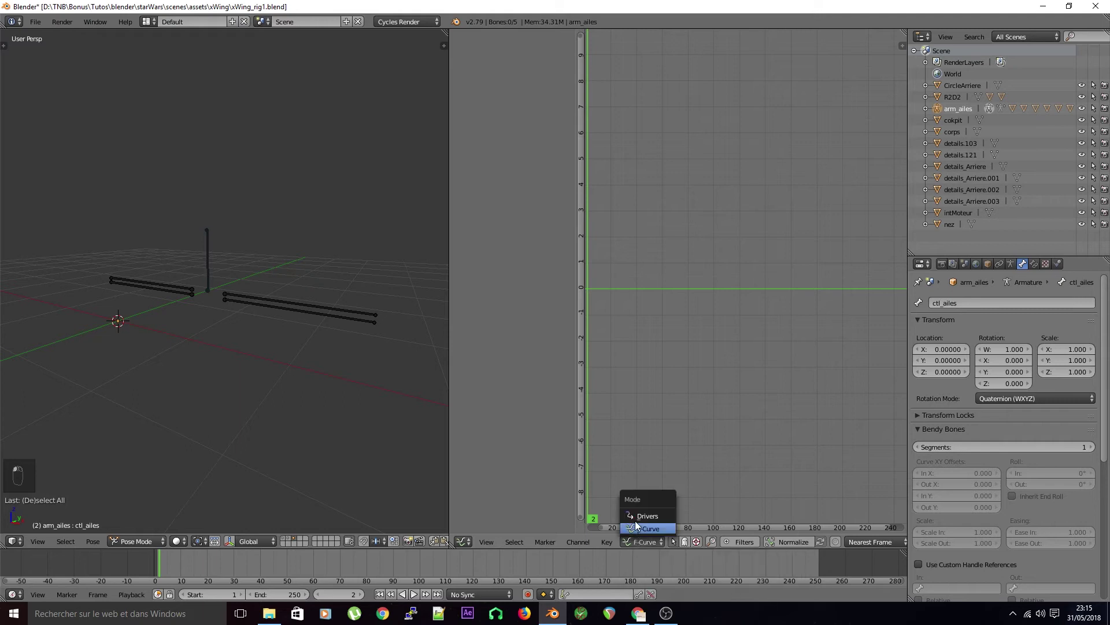
pyautogui.click(637, 518)
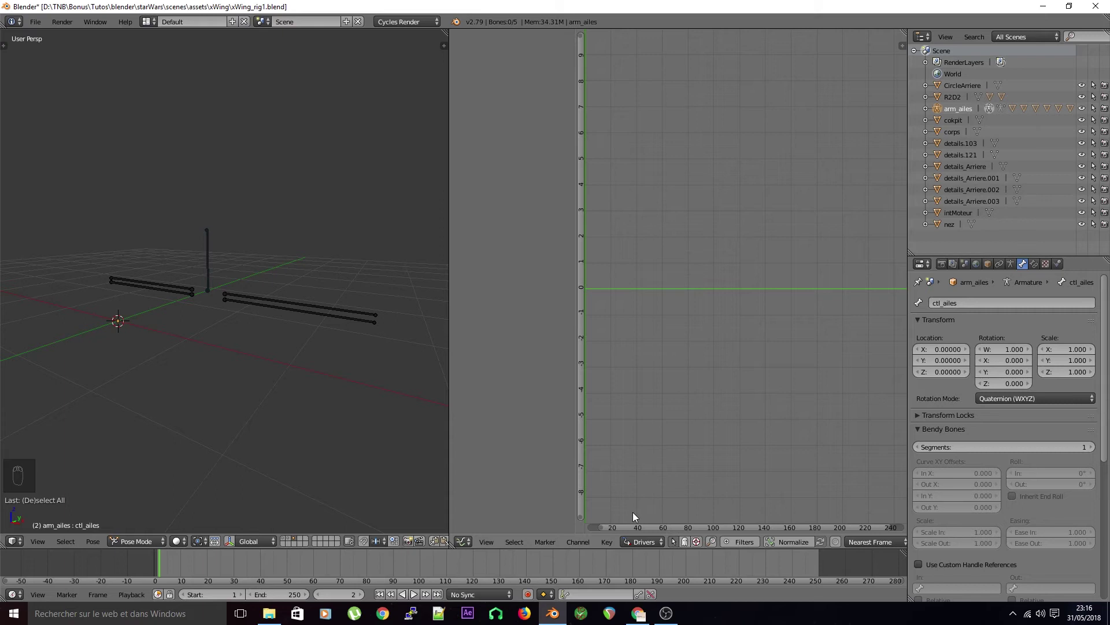
pyautogui.scroll(3, 228, 258)
pyautogui.hotkey('ctrl', 's')
# Try adding a Single from Target driver to aile_h_L's Z rotation, picking the ctl_ailes bone as the target
pyautogui.rightClick(213, 244)
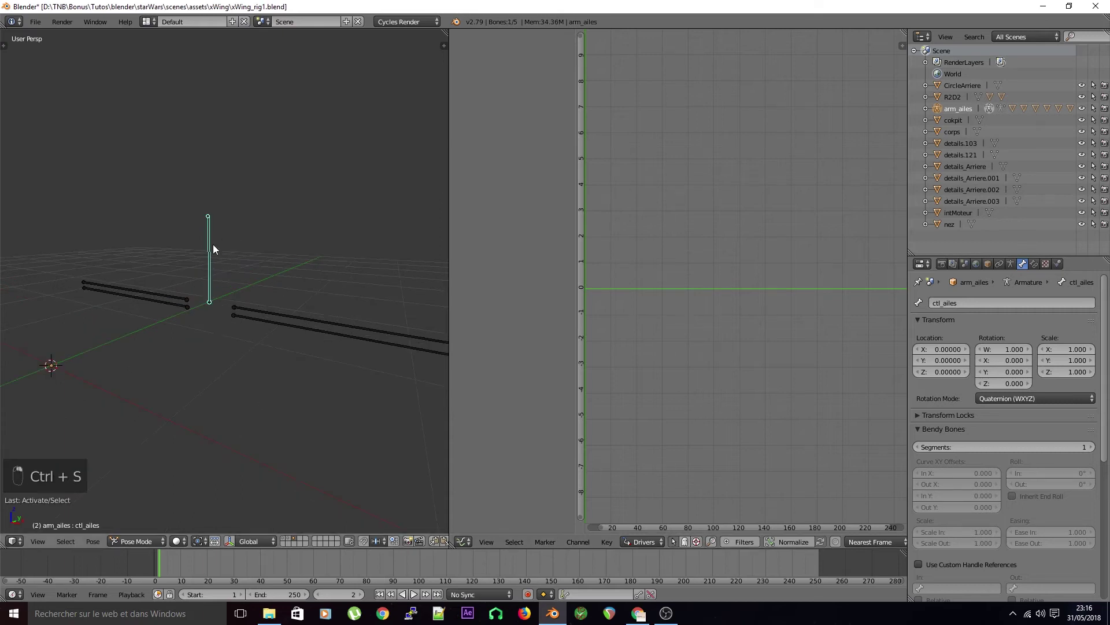
pyautogui.rightClick(287, 314)
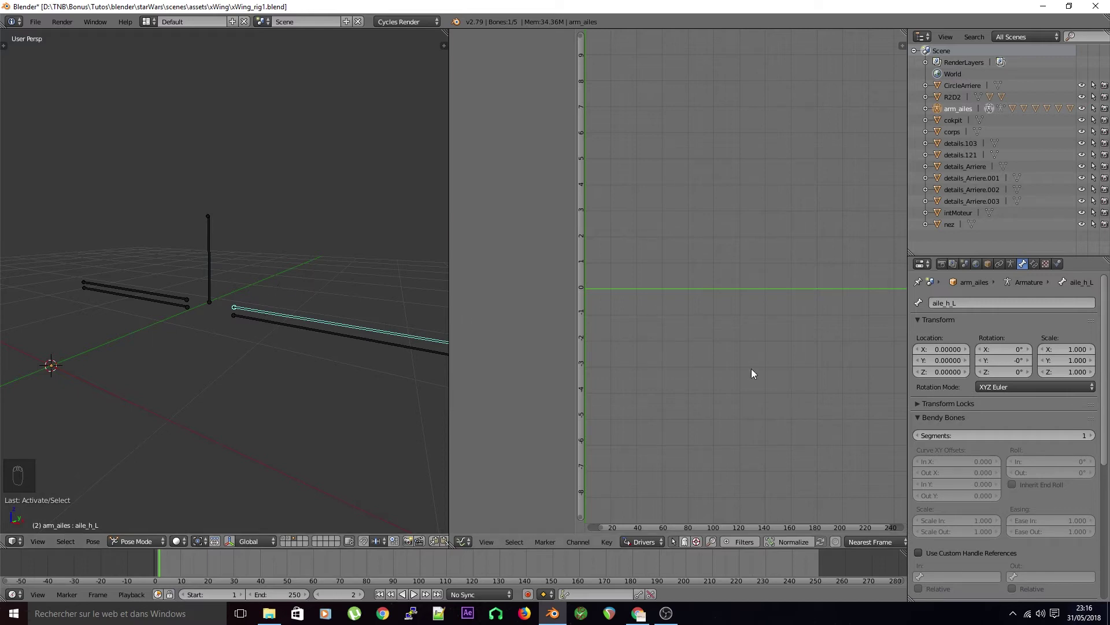
pyautogui.rightClick(1004, 373)
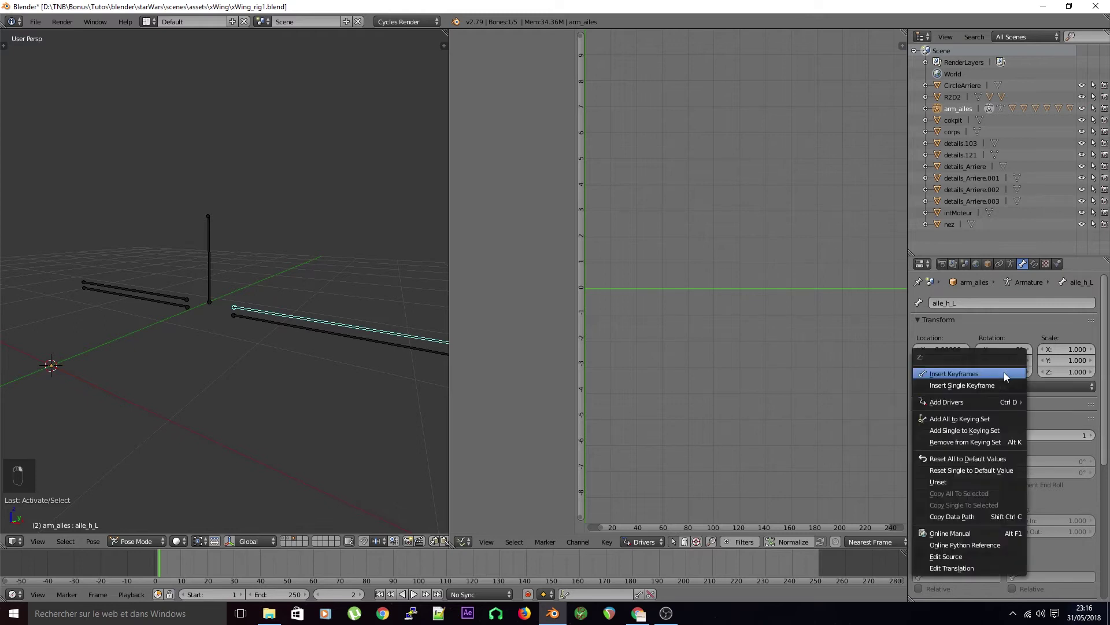
pyautogui.moveTo(984, 404)
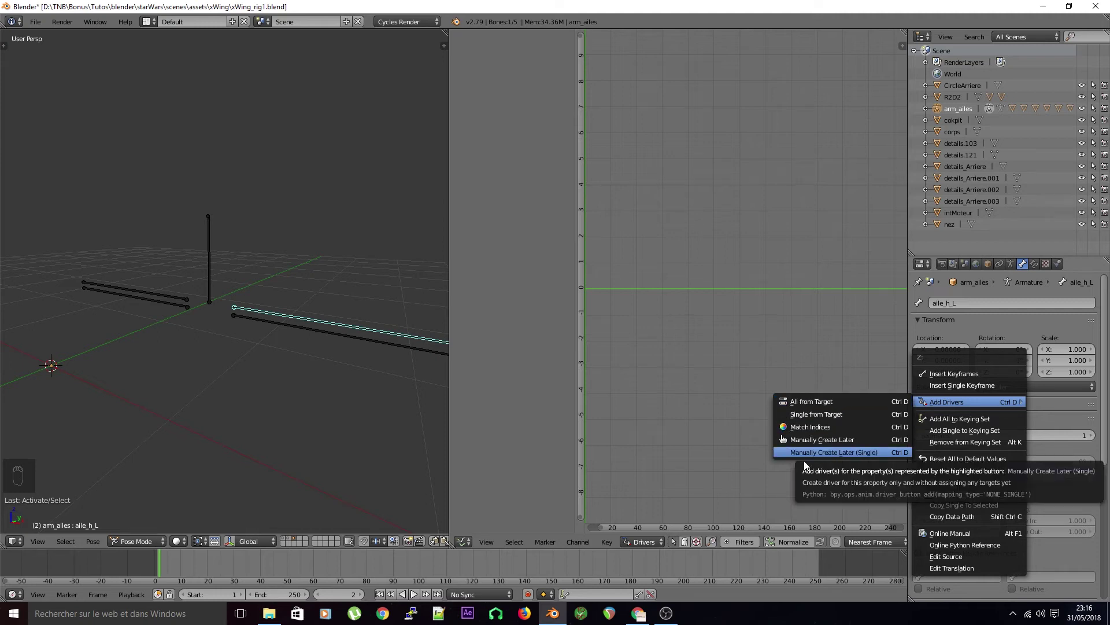
pyautogui.click(827, 415)
pyautogui.click(210, 258)
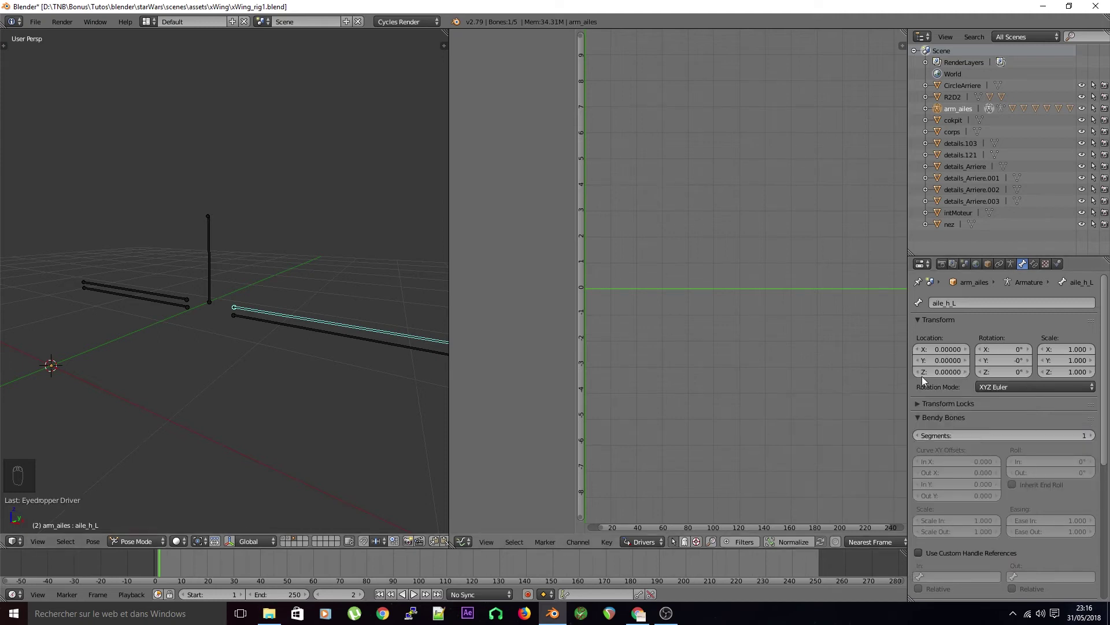
# Try adding Manually Create Later drivers to all three rotation axes of aile_h_L, then undo them
pyautogui.rightClick(1019, 370)
pyautogui.moveTo(1017, 370)
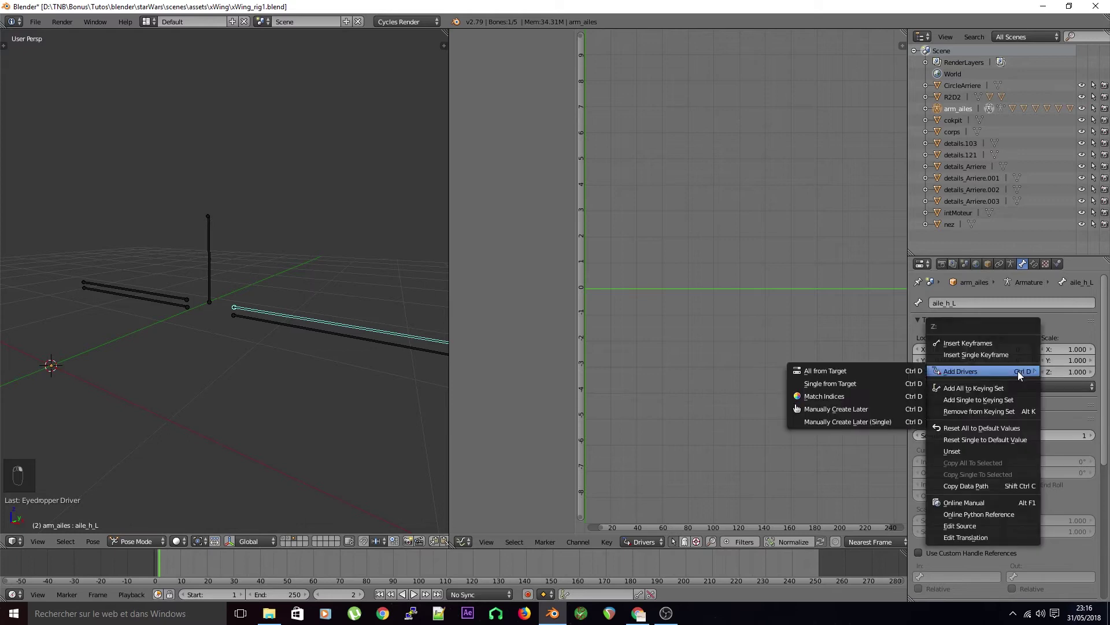
pyautogui.click(878, 411)
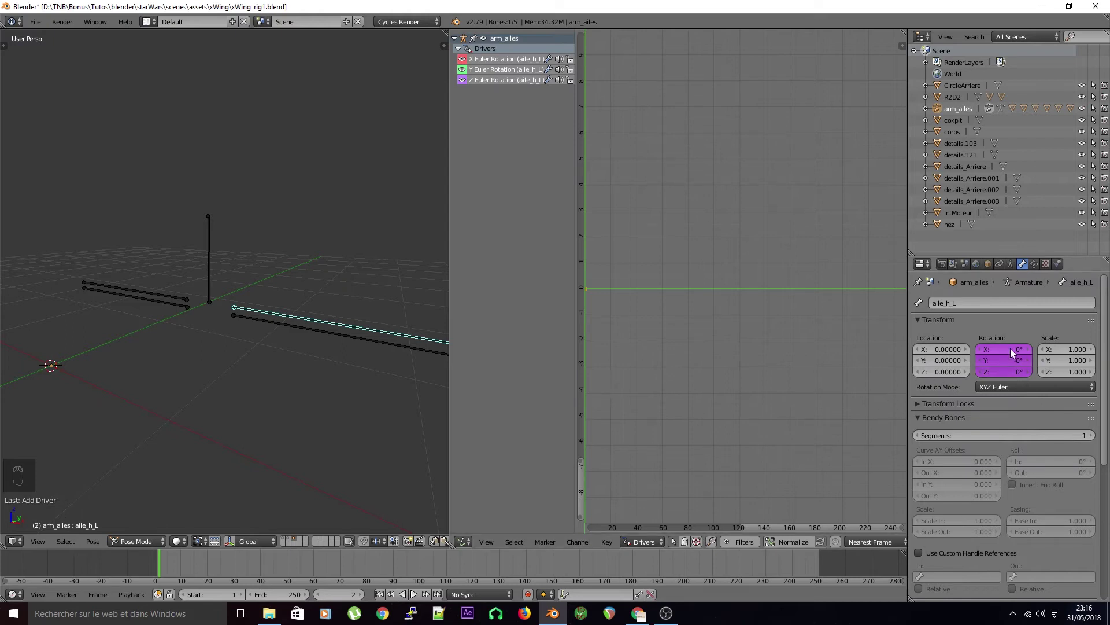
pyautogui.hotkey('ctrl', 'z')
# Add a Manually Create Later (Single) driver to the Z rotation of aile_h_L
pyautogui.rightClick(1004, 376)
pyautogui.moveTo(972, 375)
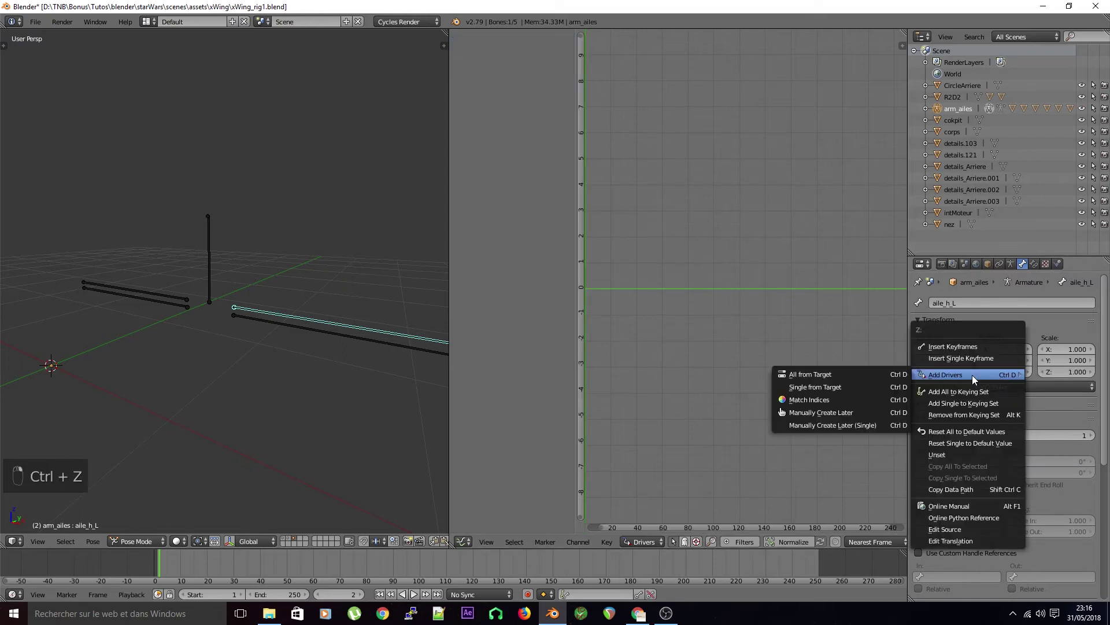
pyautogui.click(855, 425)
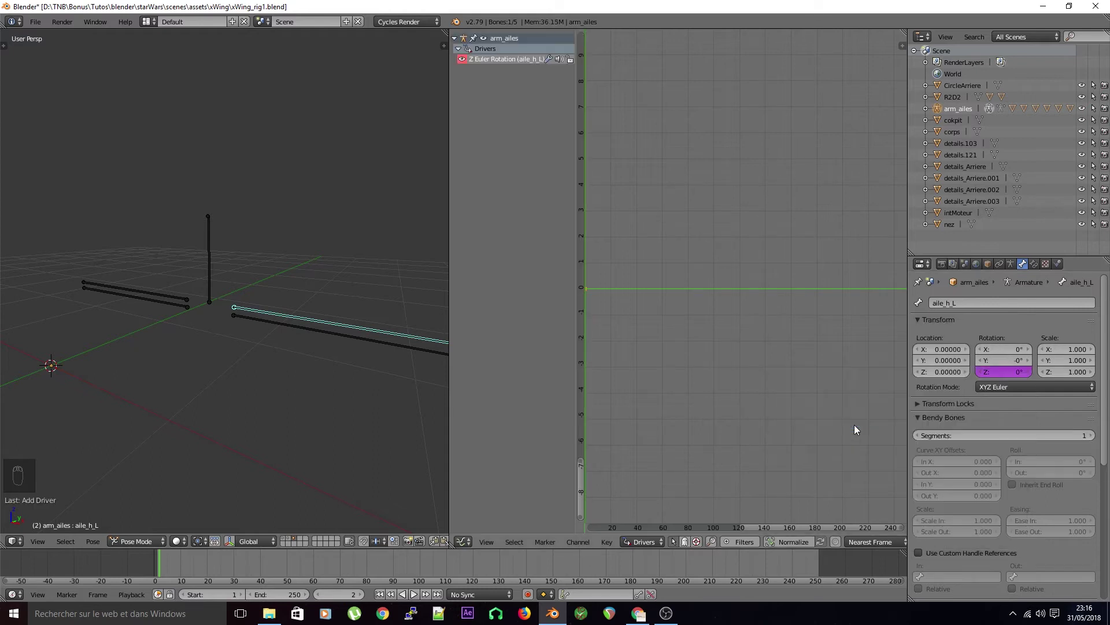
# Add a driver to the Z rotation of aile_b_L and of aile_h_R, then deselect all bones and save the file
pyautogui.rightClick(281, 327)
pyautogui.rightClick(988, 372)
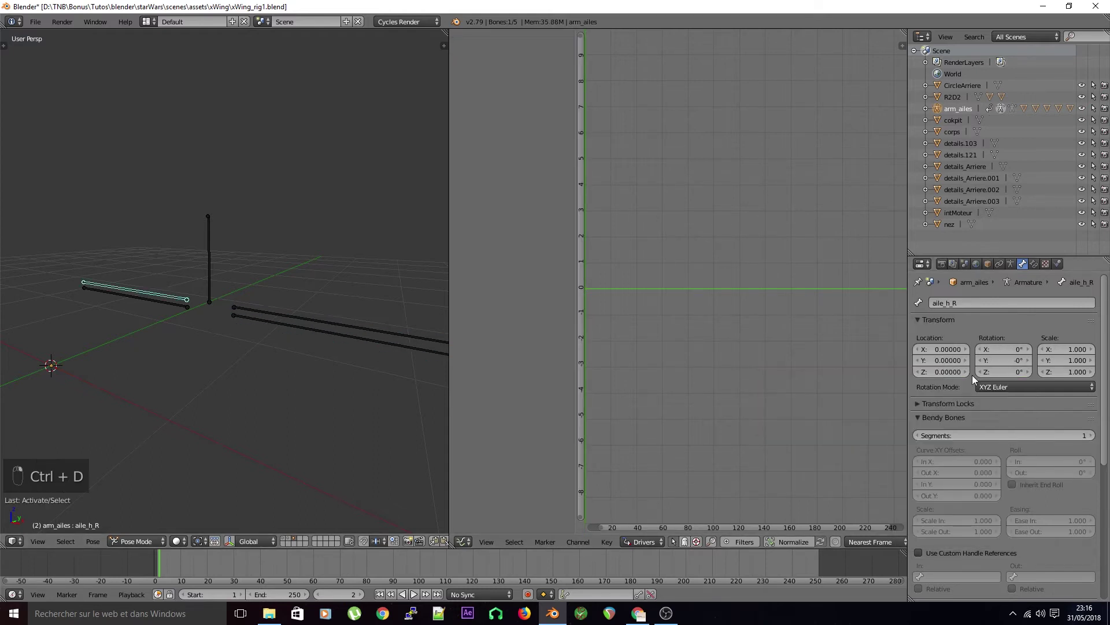
pyautogui.hotkey('ctrl', 'd')
pyautogui.click(984, 375)
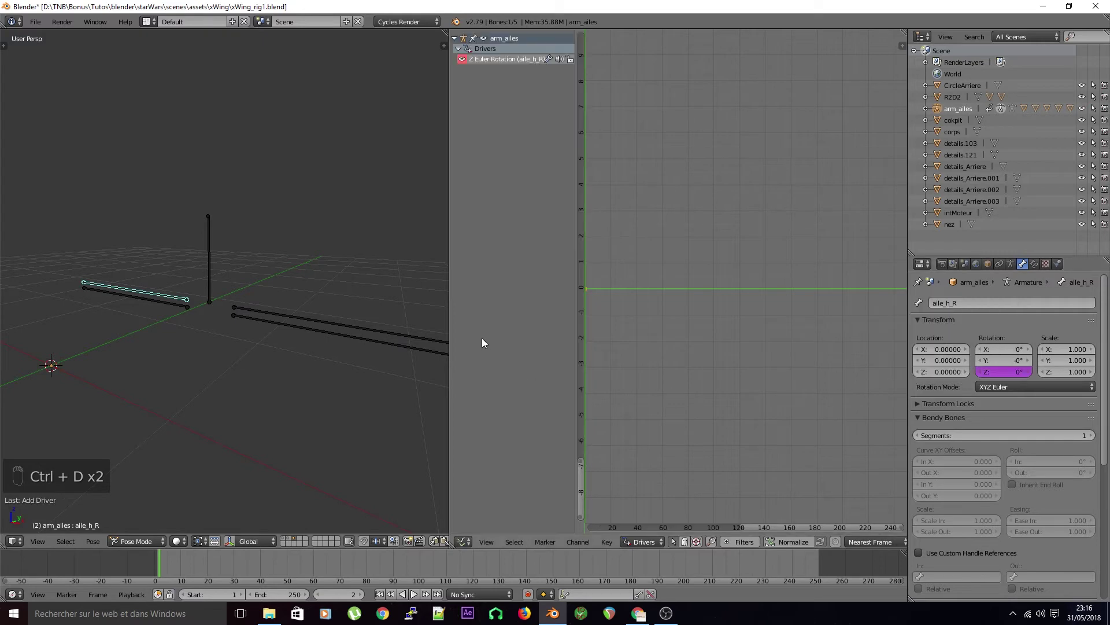
pyautogui.press('a')
pyautogui.hotkey('ctrl', 's')
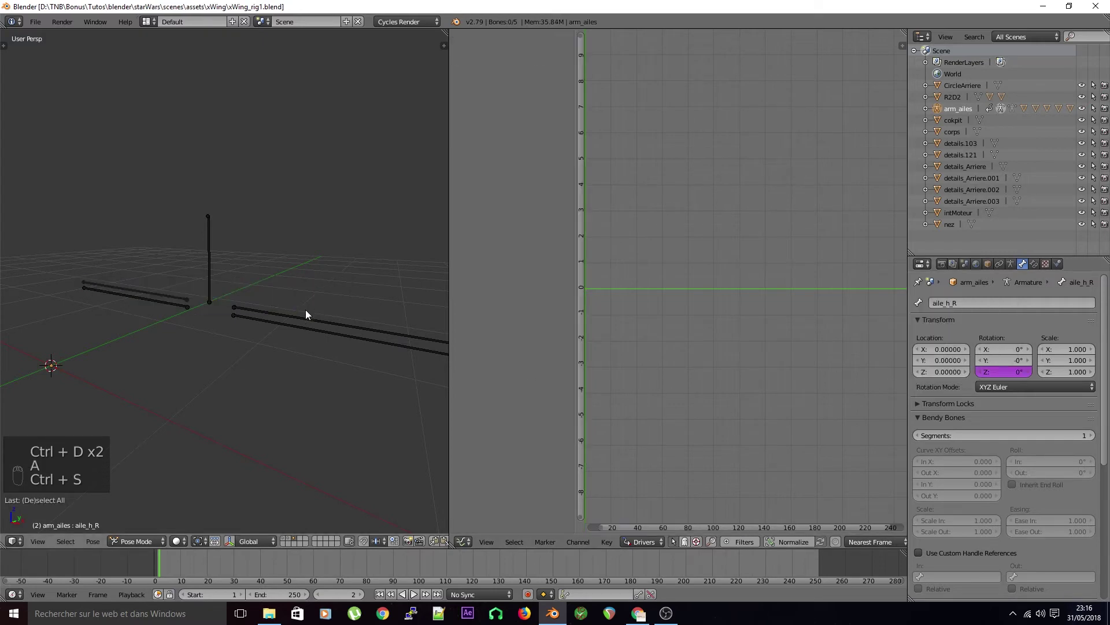
# Show the driver settings of aile_h_L's Z rotation in the Graph Editor, and widen the editor and its properties region
pyautogui.click(902, 45)
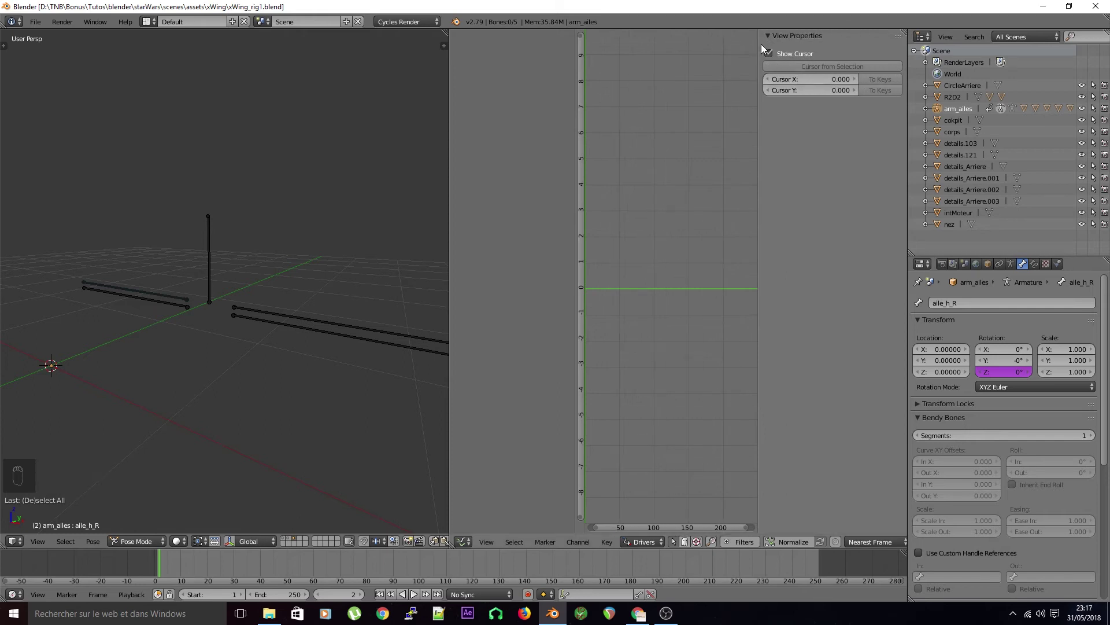
pyautogui.moveTo(758, 47); pyautogui.dragTo(774, 75)
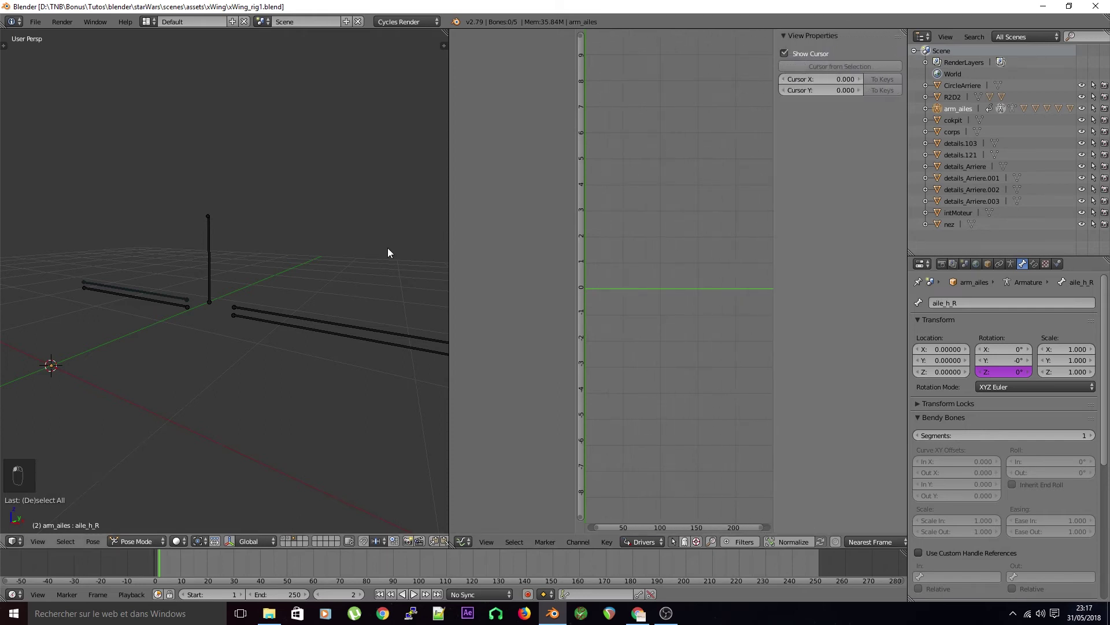
pyautogui.rightClick(332, 318)
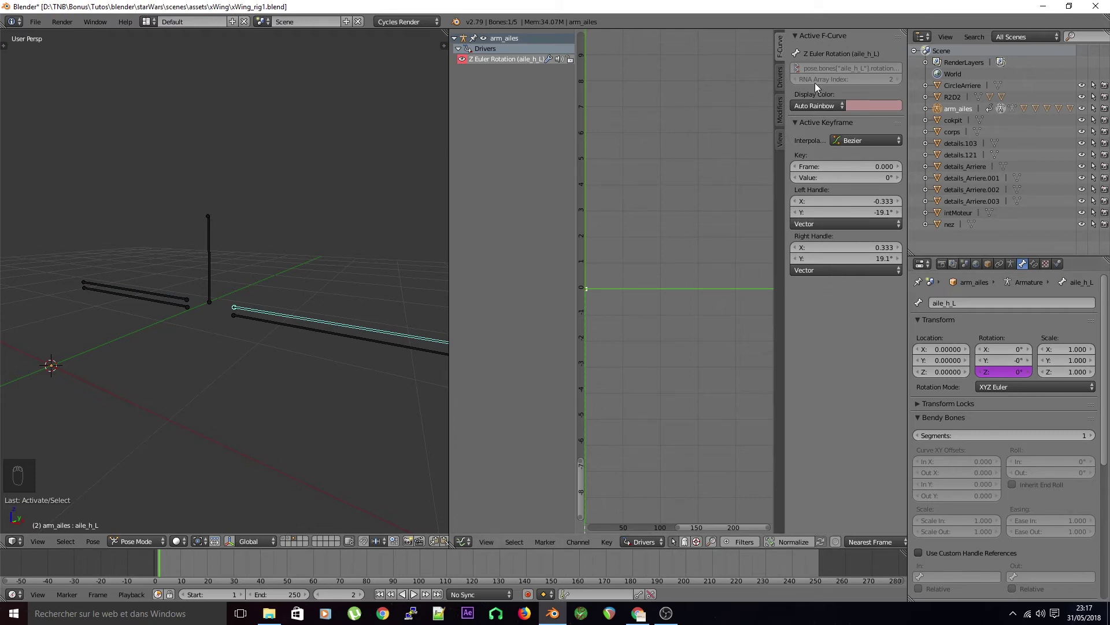
pyautogui.click(780, 75)
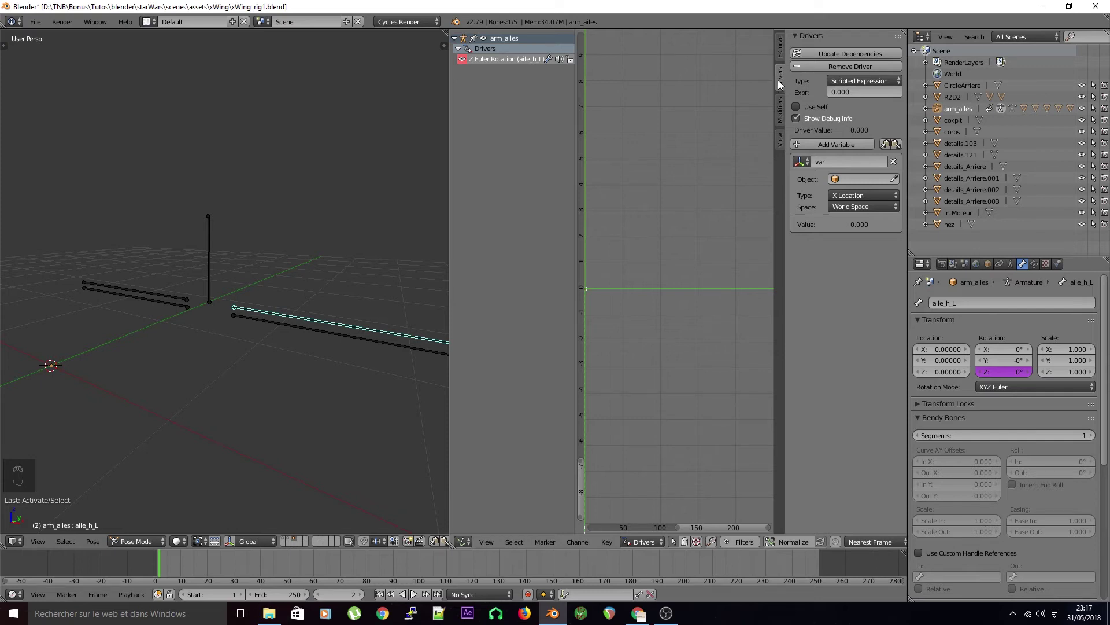
pyautogui.moveTo(392, 291); pyautogui.dragTo(421, 286, button='middle')
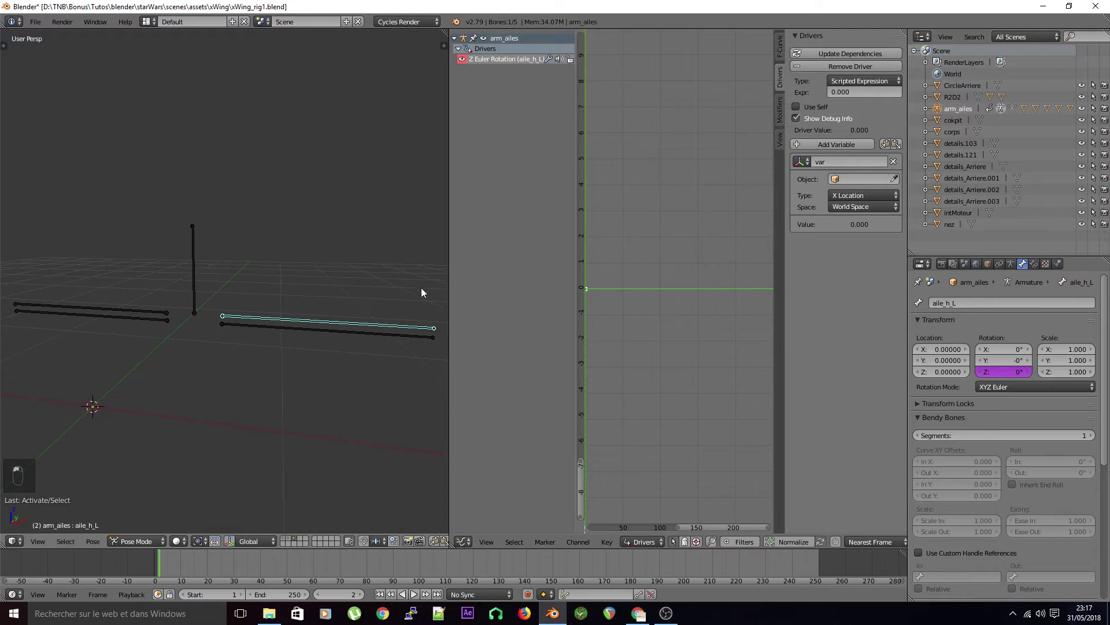
pyautogui.moveTo(449, 284); pyautogui.dragTo(356, 294)
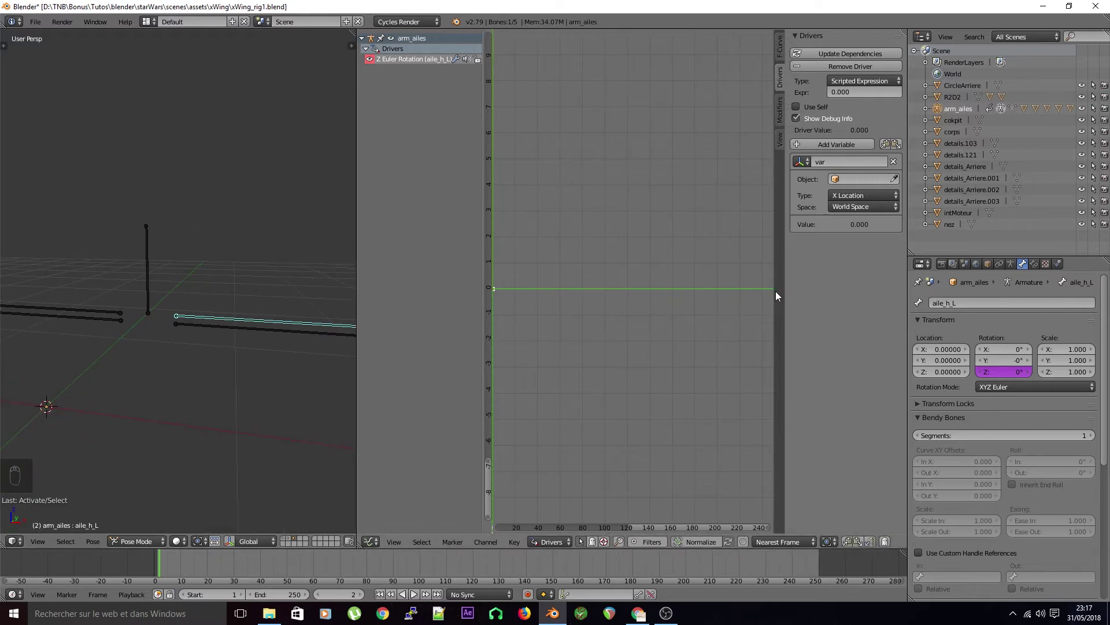
pyautogui.moveTo(776, 296); pyautogui.dragTo(747, 292)
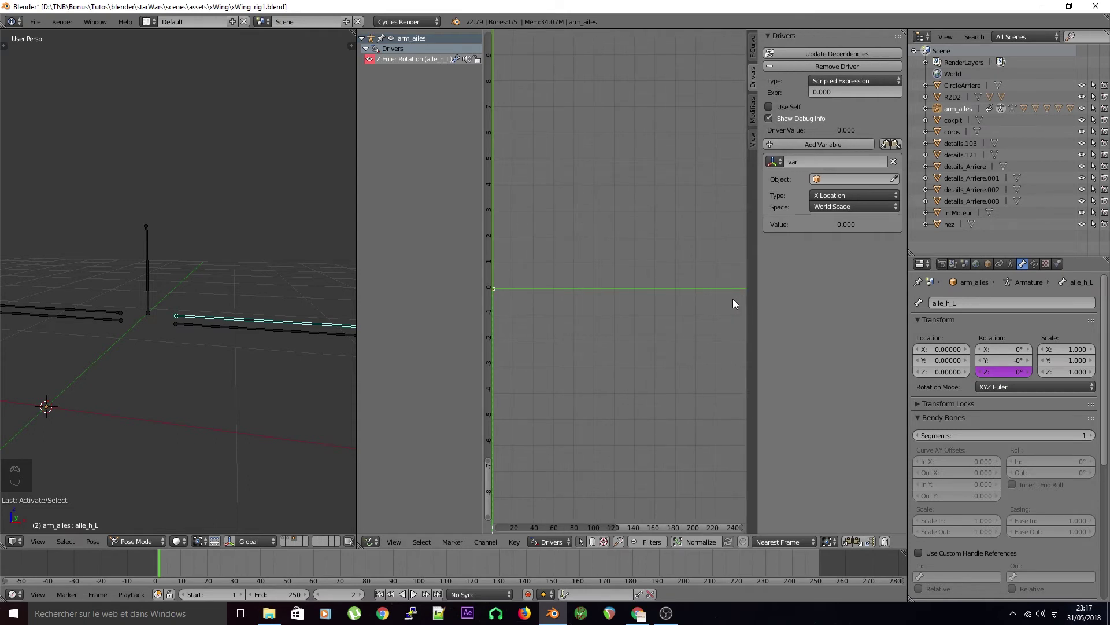
# Keep aile_h_L's Z rotation driver as a Scripted Expression and set its expression to 5
pyautogui.click(866, 81)
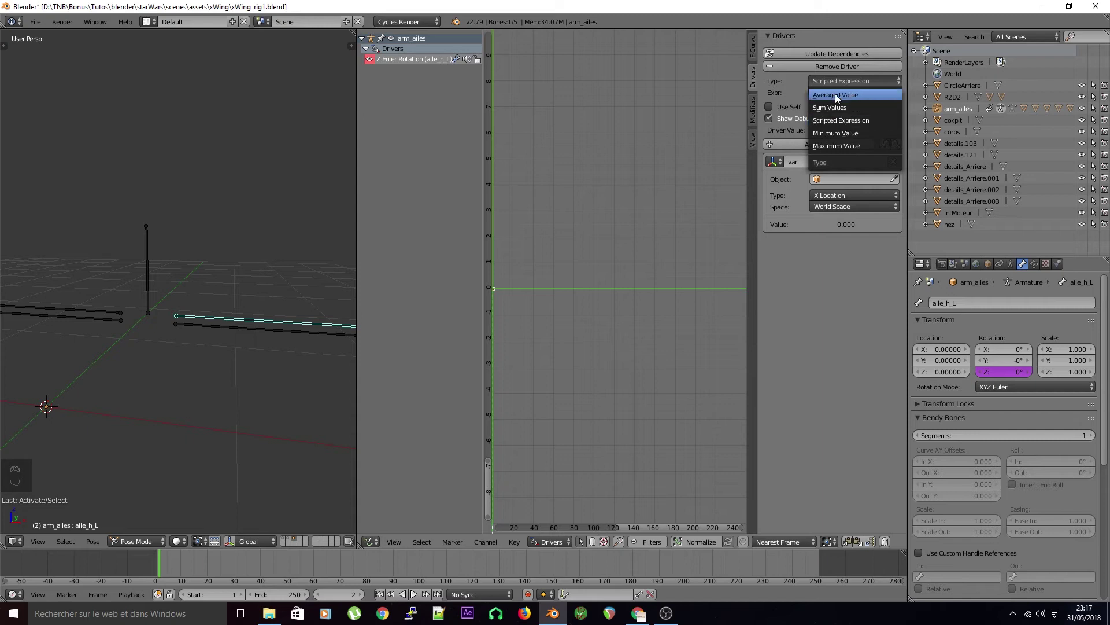
pyautogui.click(842, 120)
pyautogui.click(859, 82)
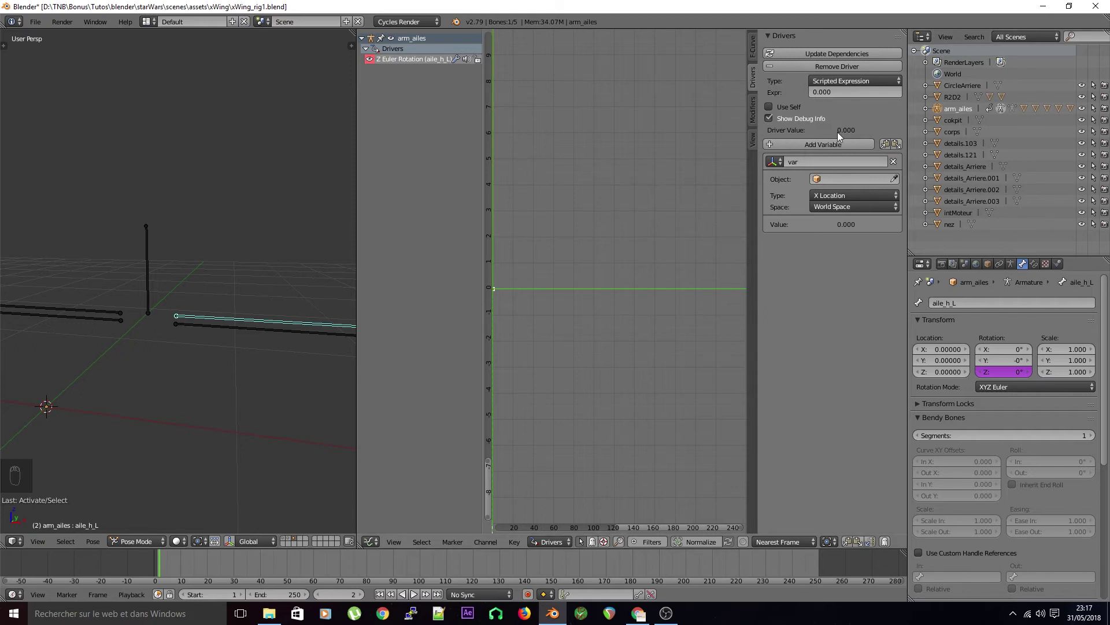
pyautogui.click(847, 92)
pyautogui.write('5')
pyautogui.press('Return')
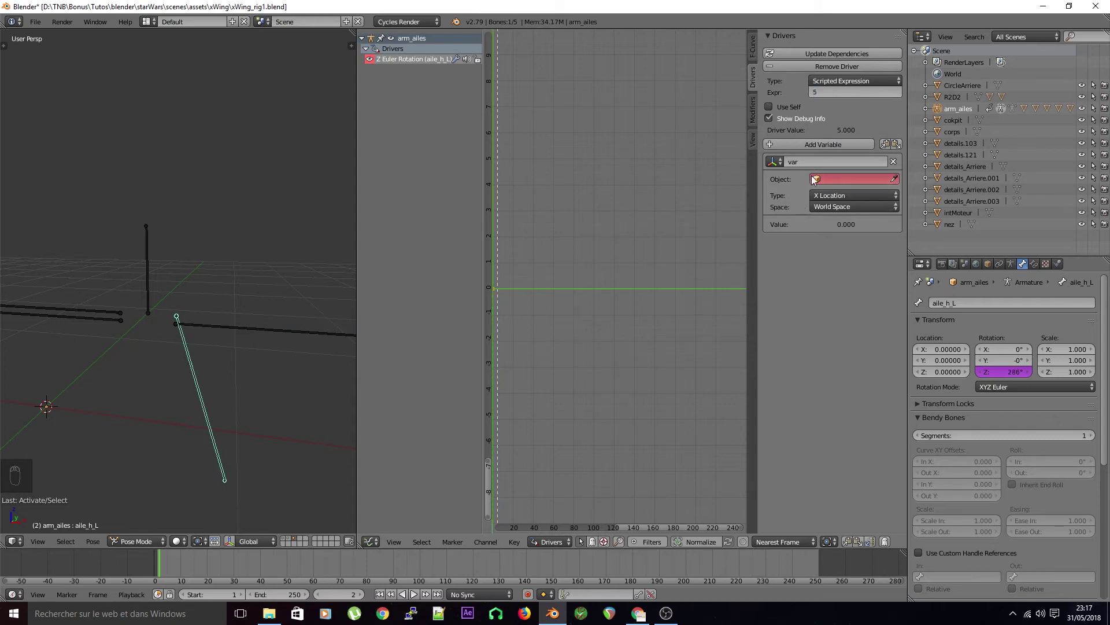
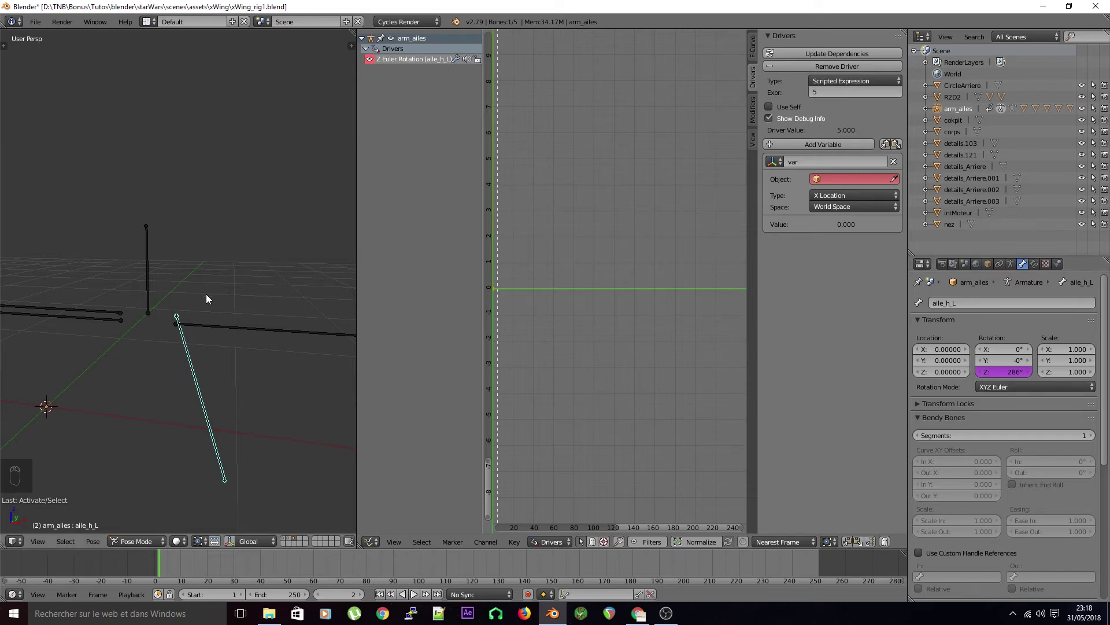
# Set the scripted expression of aile_h_L's Z rotation driver to 0
pyautogui.moveTo(238, 309)
pyautogui.mouseDown(button='middle')
pyautogui.moveTo(185, 361)
pyautogui.moveTo(243, 315)
pyautogui.mouseUp(button='middle')
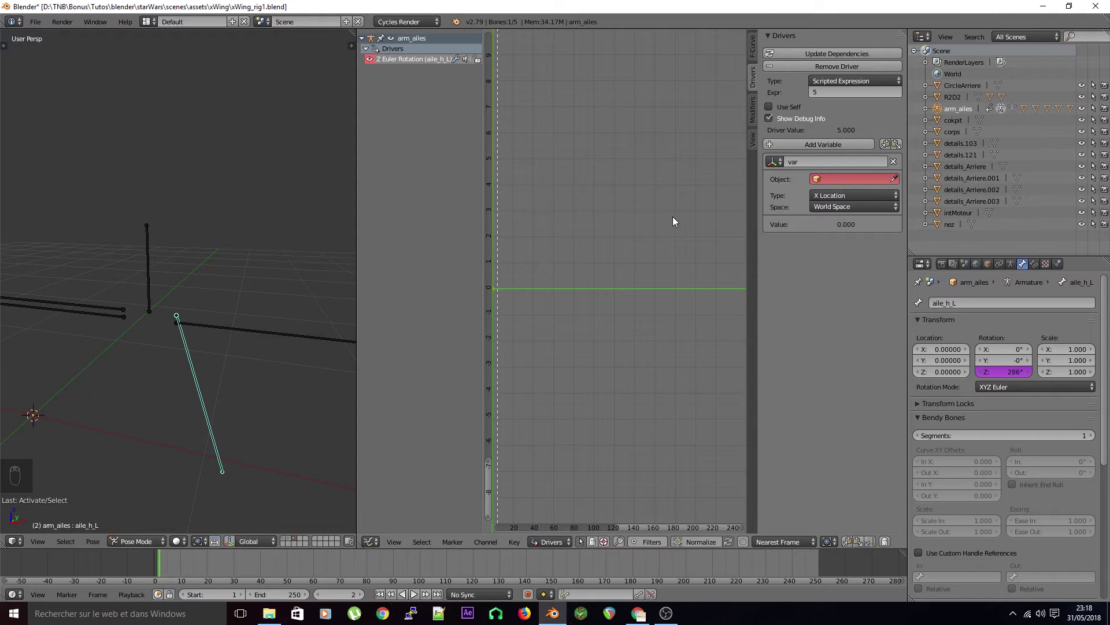
pyautogui.click(865, 90)
pyautogui.write('0')
pyautogui.press('Return')
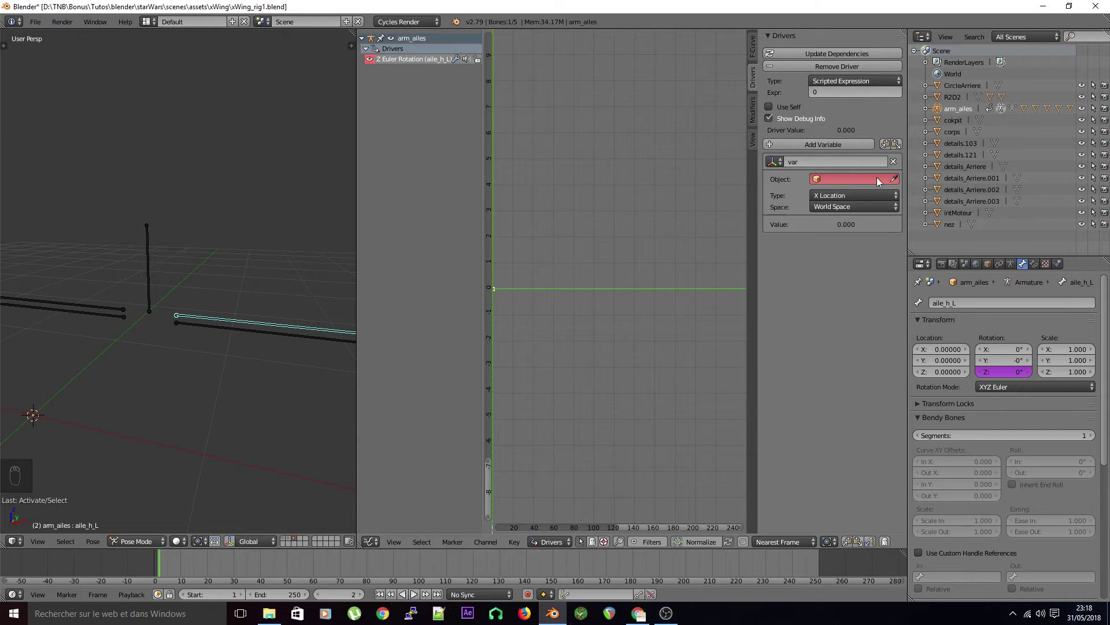
# Point the driver variable of aile_h_L's Z rotation at the ctl_ailes bone of the arm_ailes object
pyautogui.click(856, 179)
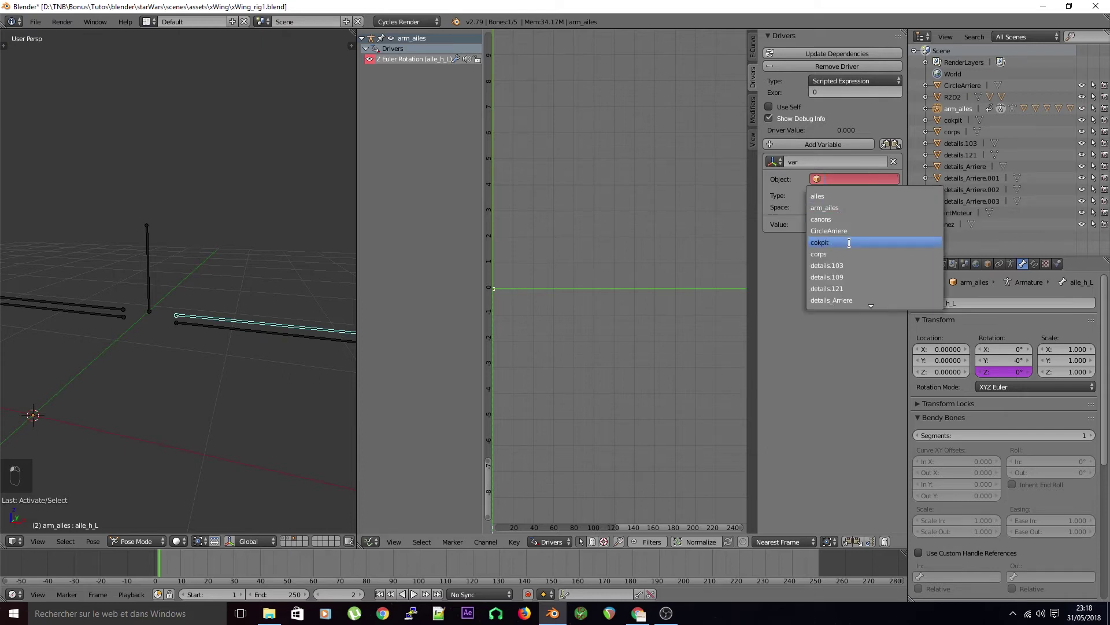
pyautogui.write('arm')
pyautogui.press('Return')
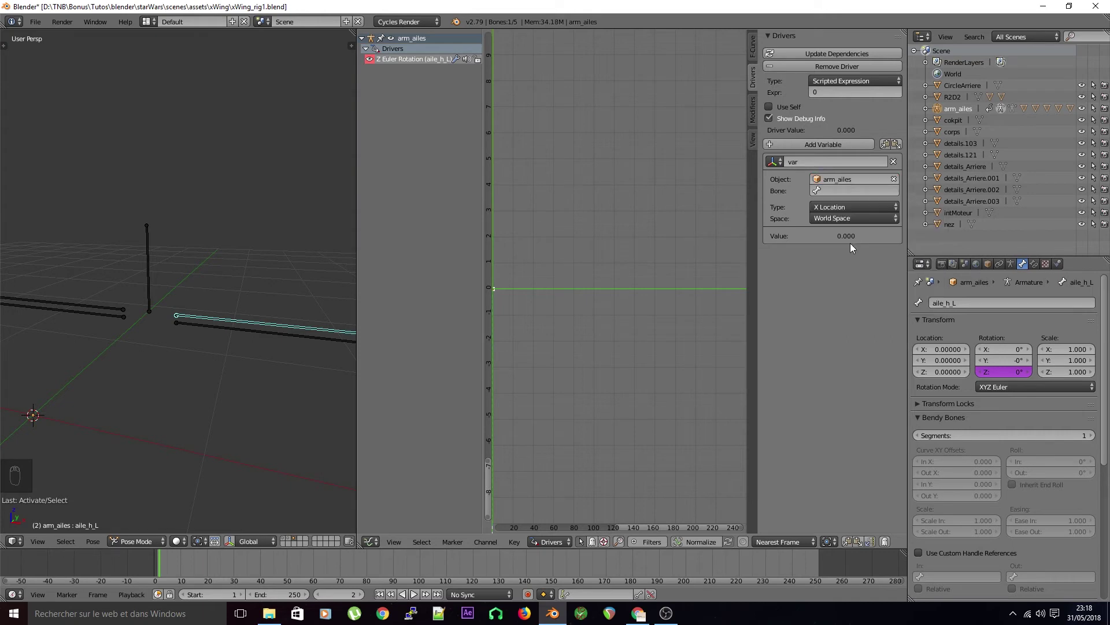
pyautogui.click(833, 189)
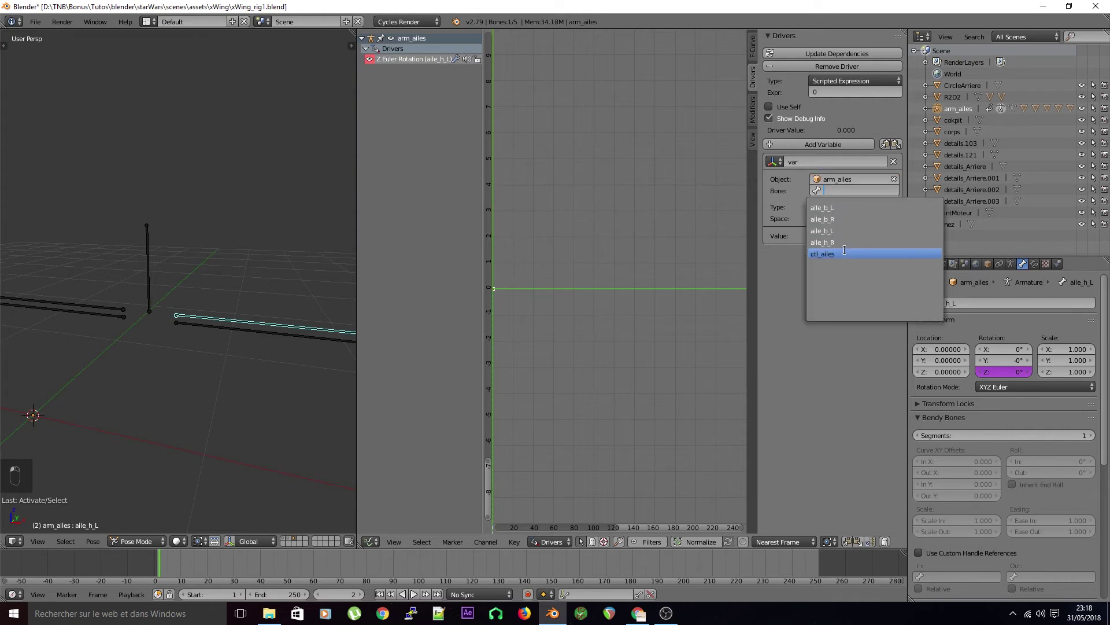
pyautogui.click(827, 252)
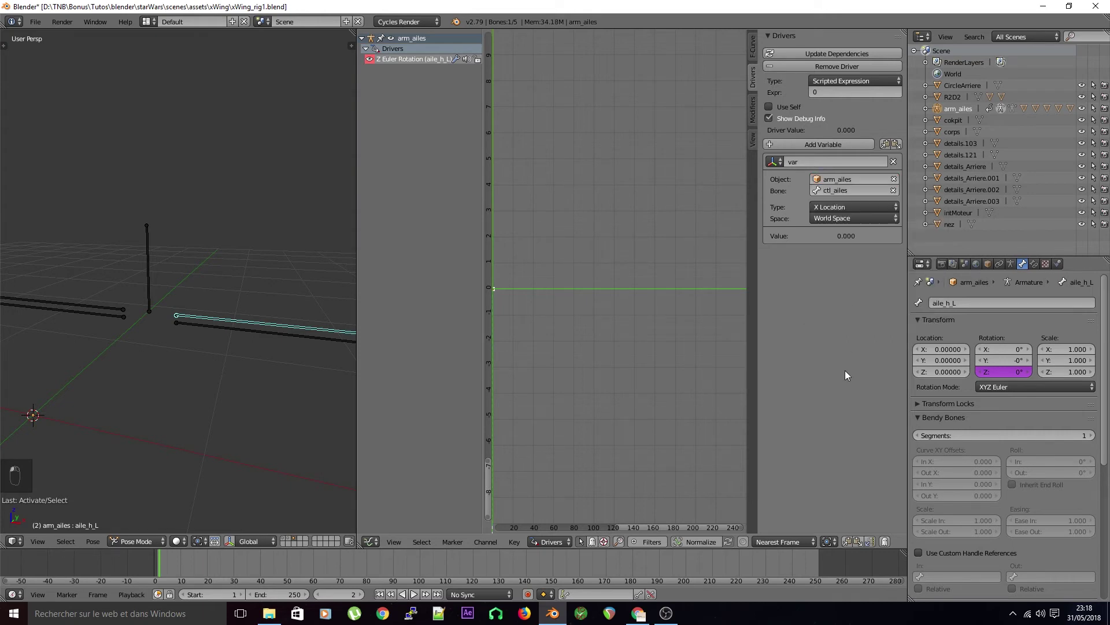
# Try moving the ctl_ailes bone freely and along the global Z axis, cancelling each move
pyautogui.rightClick(154, 282)
pyautogui.press('g')
pyautogui.rightClick(192, 251)
pyautogui.press('g')
pyautogui.rightClick(206, 255)
pyautogui.moveTo(211, 279); pyautogui.dragTo(228, 297, button='middle')
pyautogui.press('g')
pyautogui.press('z')
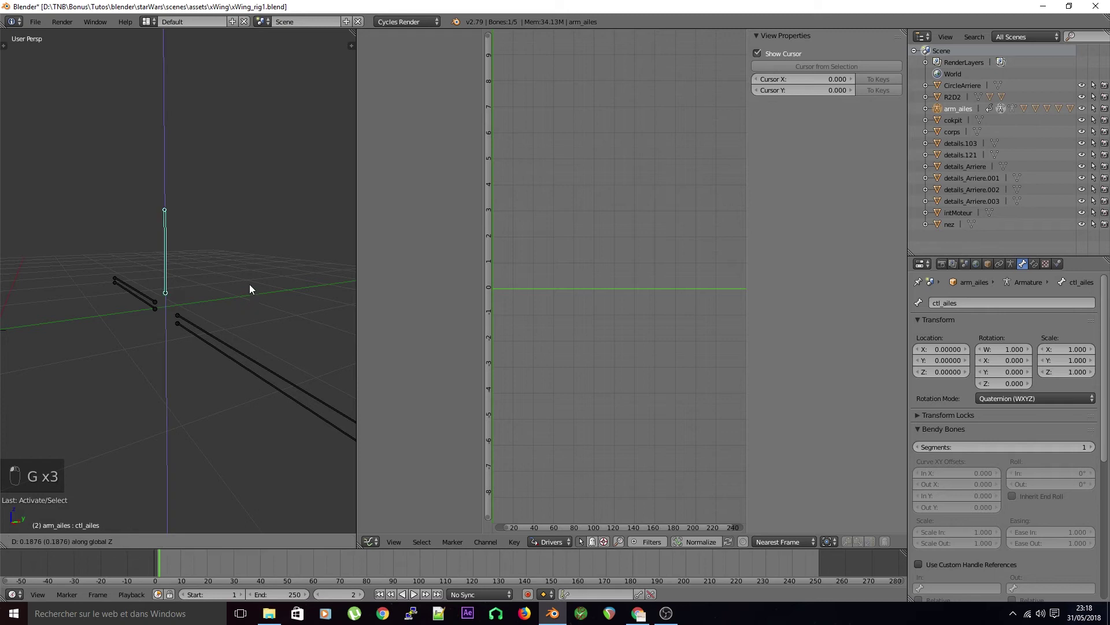
pyautogui.rightClick(255, 267)
pyautogui.rightClick(256, 237)
# Try moving ctl_ailes along its local X and local Y axes, cancelling each move, and reselect aile_h_L
pyautogui.press('g')
pyautogui.press('x')
pyautogui.press('x')
pyautogui.rightClick(257, 225)
pyautogui.press('g')
pyautogui.press('y')
pyautogui.press('y')
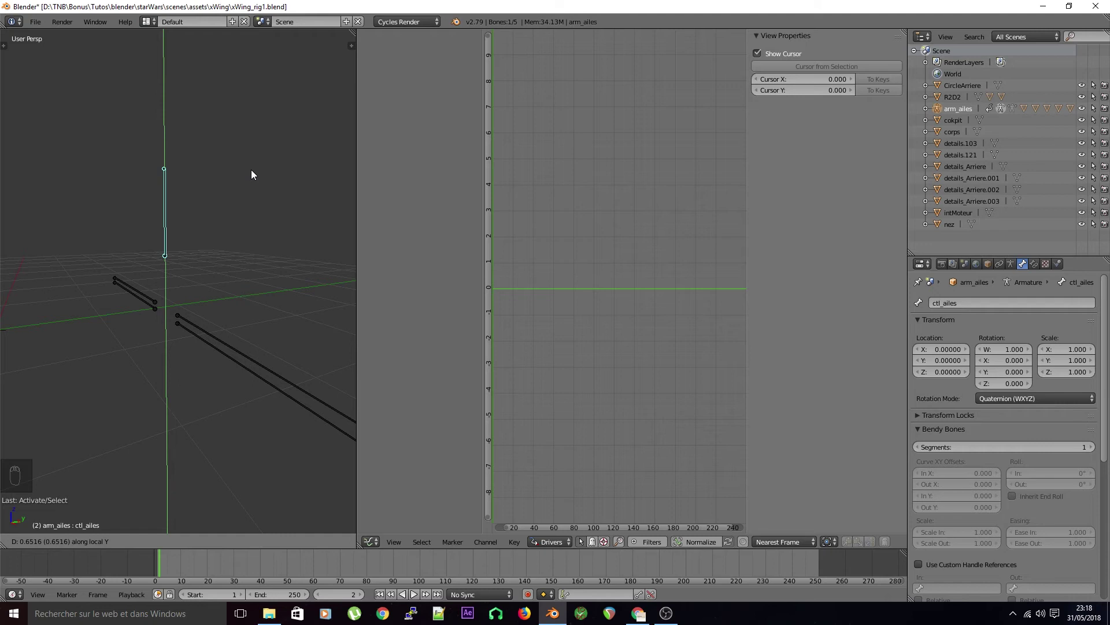
pyautogui.rightClick(252, 168)
pyautogui.press('g')
pyautogui.press('y')
pyautogui.press('y')
pyautogui.rightClick(282, 164)
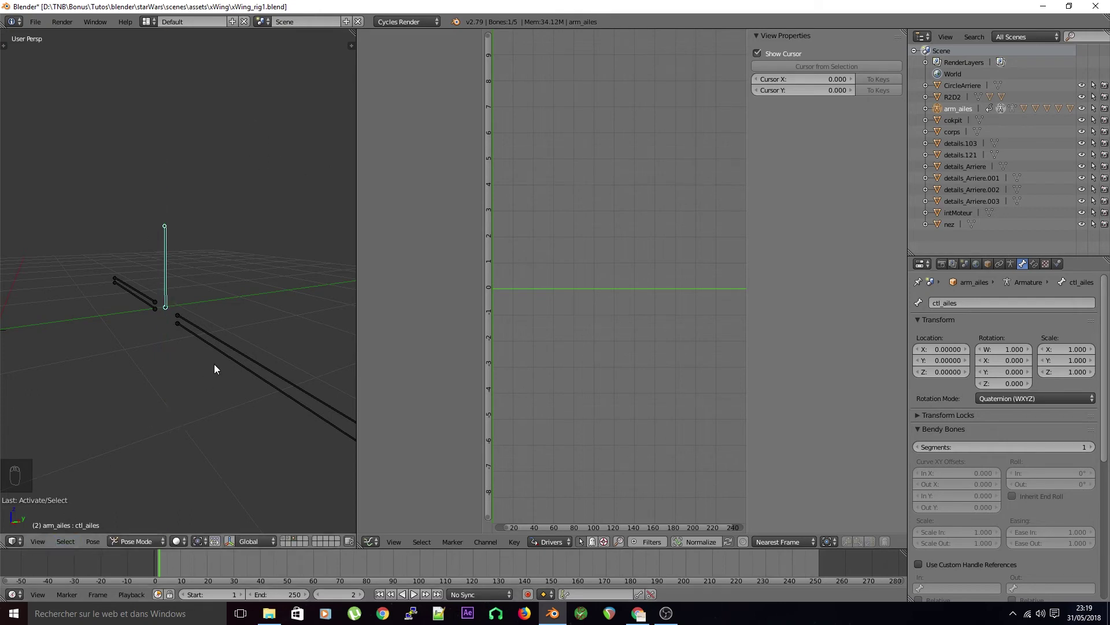
pyautogui.moveTo(172, 356); pyautogui.dragTo(221, 343, button='middle')
pyautogui.rightClick(212, 321)
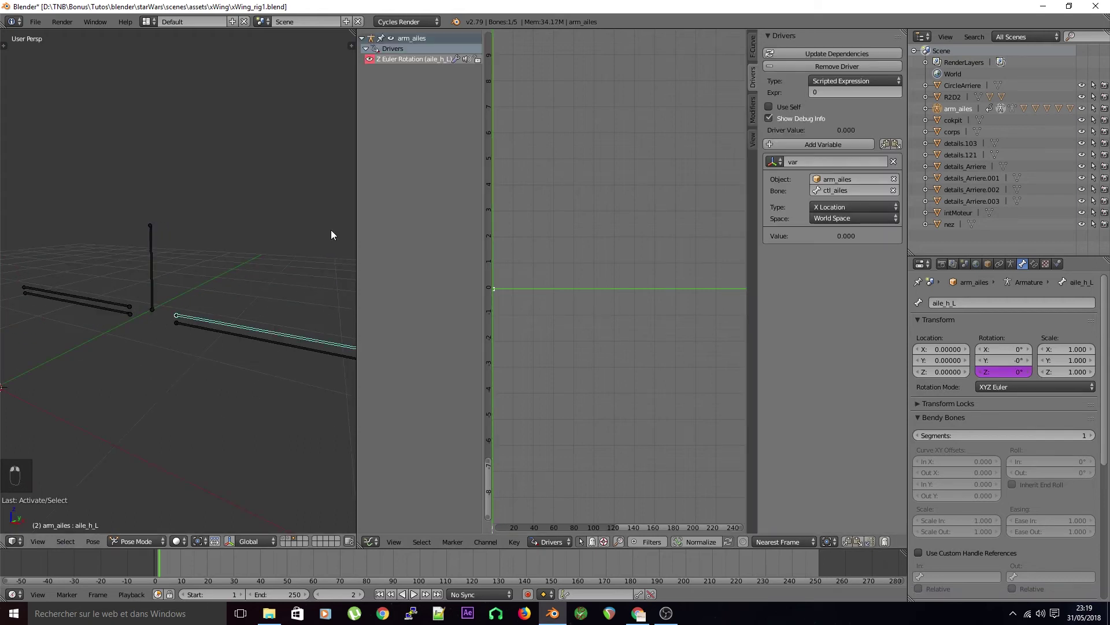
# Set the aile_h_L driver variable's type to Y Location with World Space
pyautogui.click(852, 206)
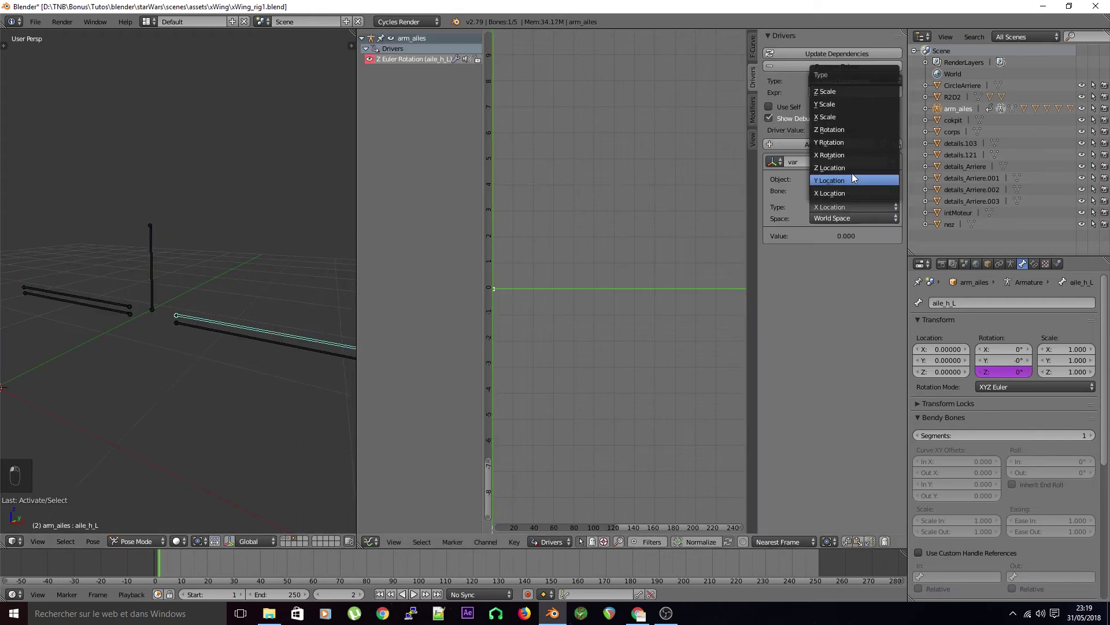
pyautogui.click(852, 176)
pyautogui.click(853, 219)
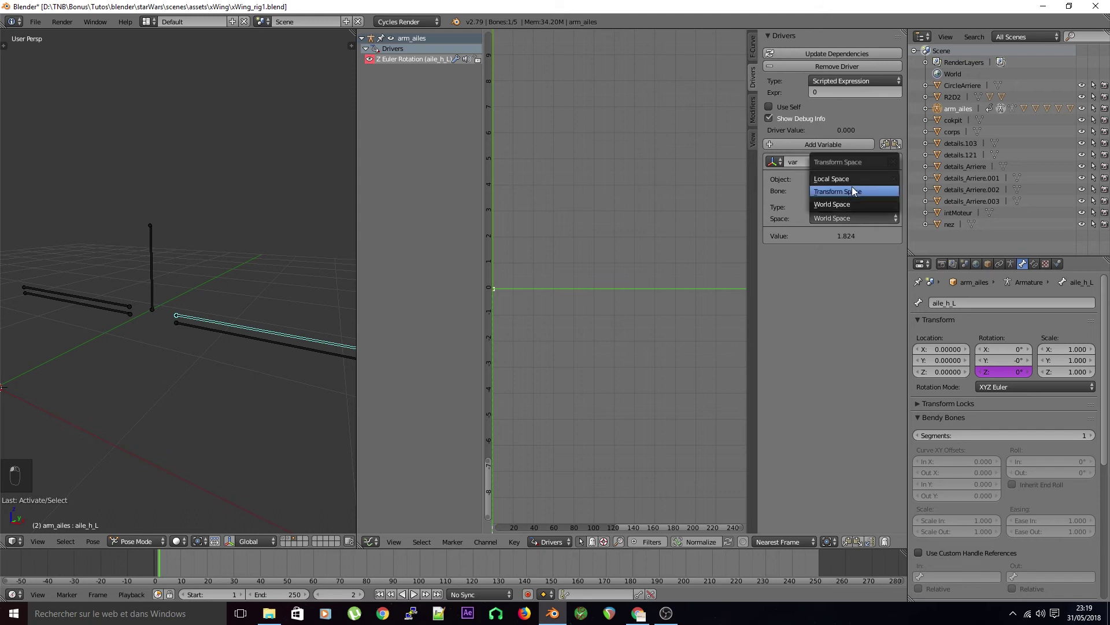
pyautogui.click(856, 205)
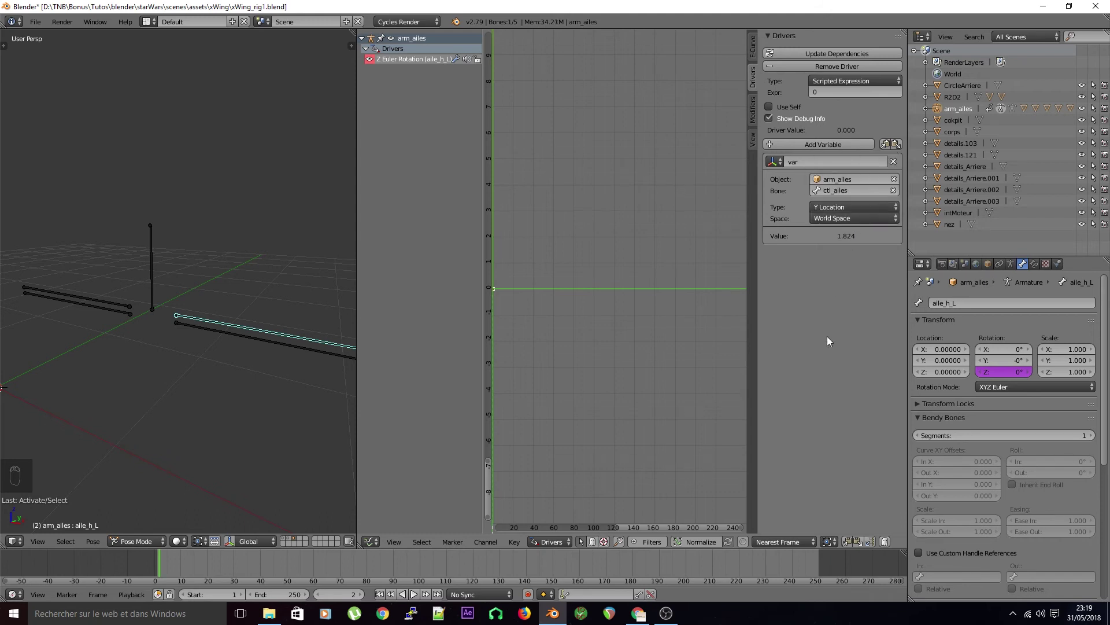
# Rename the aile_h_L driver variable to y and set the driver's expression to y
pyautogui.click(813, 162)
pyautogui.write('y')
pyautogui.press('Return')
pyautogui.click(845, 93)
pyautogui.write('y')
pyautogui.press('Return')
# Test the aile_h_L driver by trial-moving the ctl_ailes bone freely and along the Y axis
pyautogui.rightClick(155, 274)
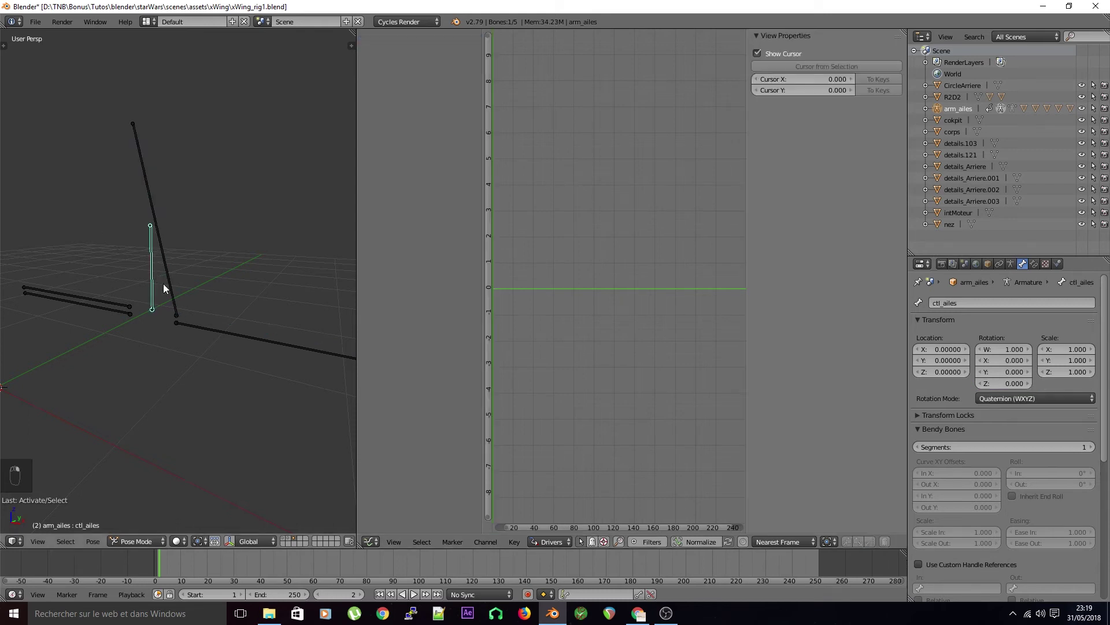
pyautogui.press('g')
pyautogui.press('z')
pyautogui.press('g')
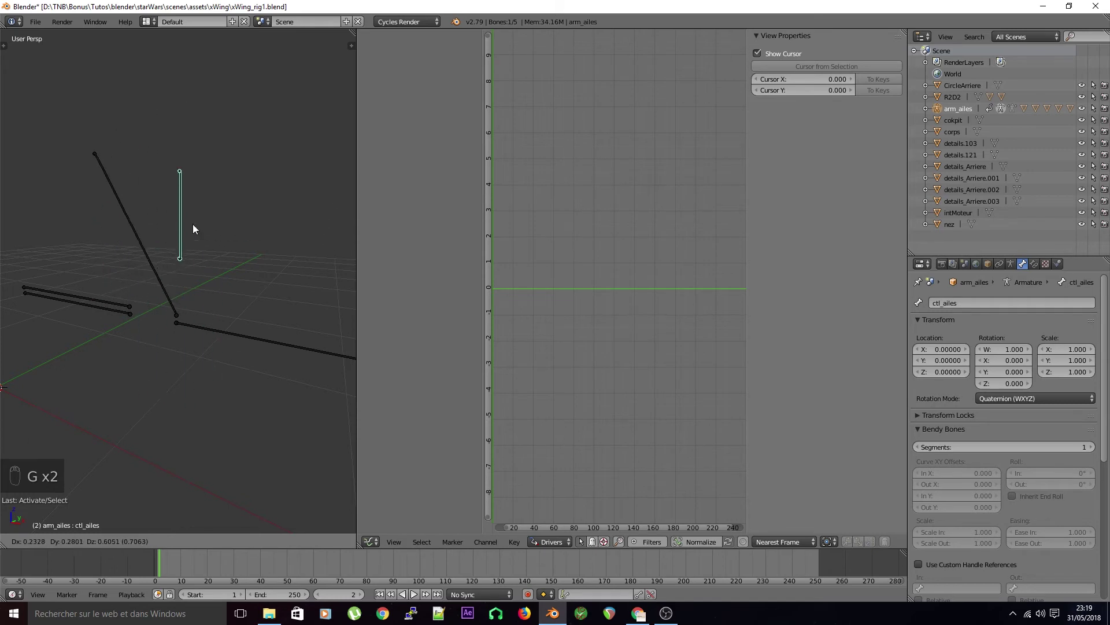
pyautogui.click(176, 326)
pyautogui.moveTo(175, 324); pyautogui.dragTo(227, 337, button='middle')
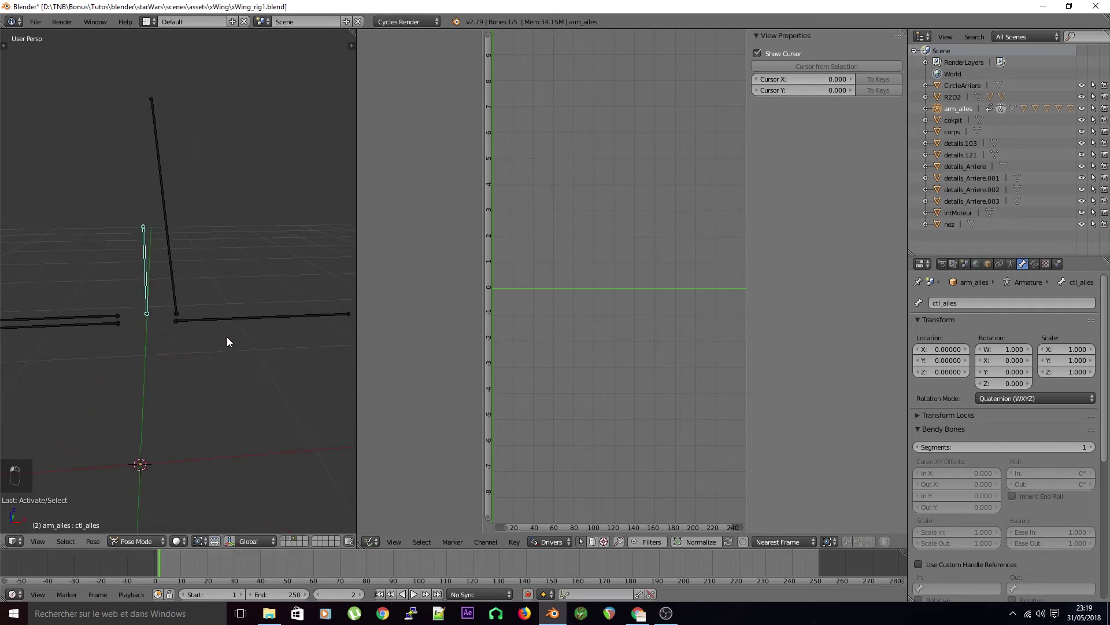
pyautogui.press('g')
pyautogui.press('y')
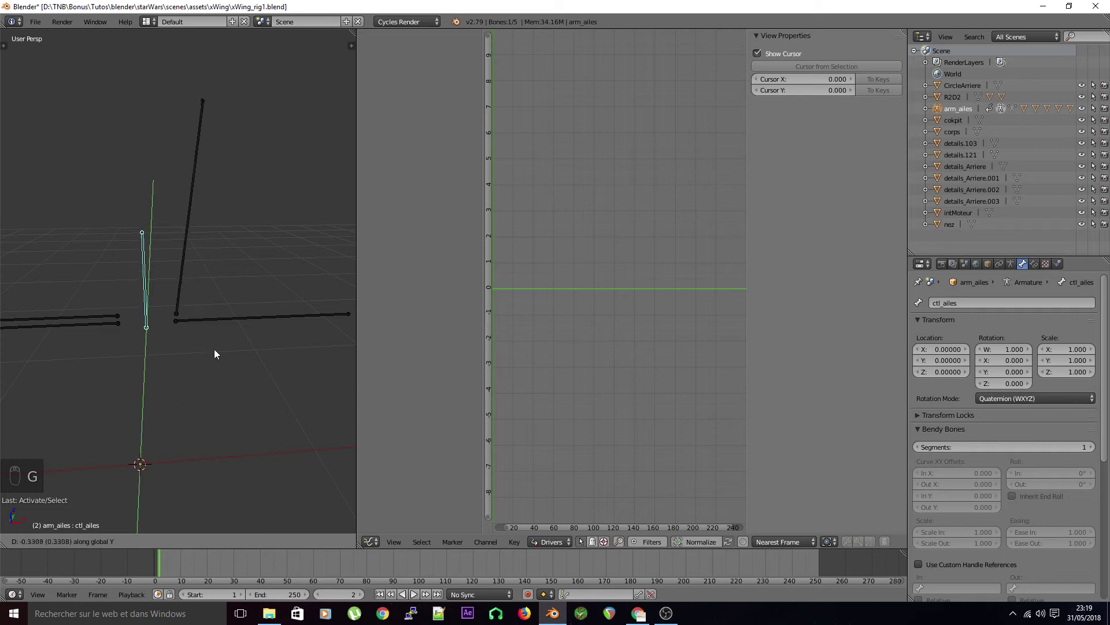
pyautogui.click(203, 332)
# Change the aile_h_L driver variable's space to Local Space
pyautogui.rightClick(174, 292)
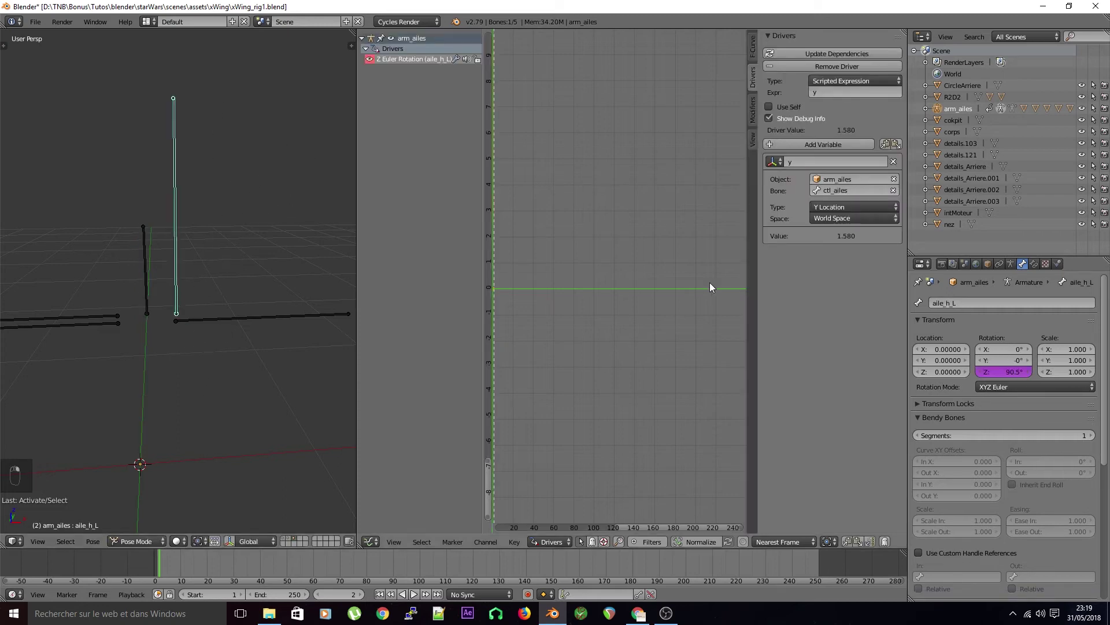
pyautogui.click(883, 217)
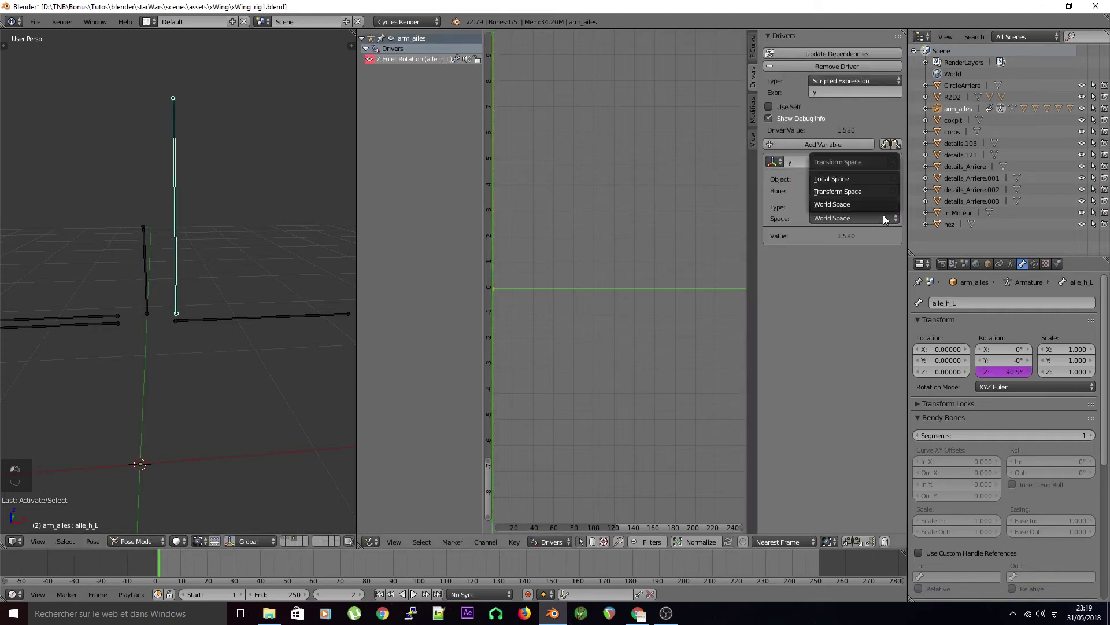
pyautogui.click(867, 177)
# Test the Local Space driver by trial-moving the ctl_ailes bone along the Z axis
pyautogui.rightClick(145, 286)
pyautogui.press('f')
pyautogui.press('g')
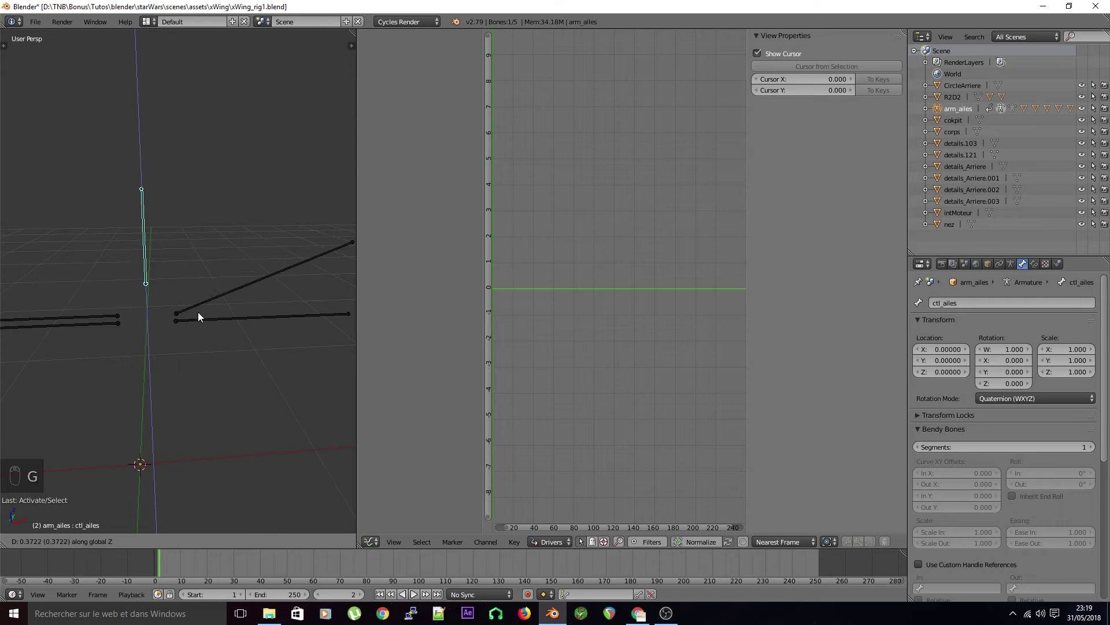
pyautogui.rightClick(223, 227)
pyautogui.moveTo(209, 326); pyautogui.dragTo(175, 312, button='middle')
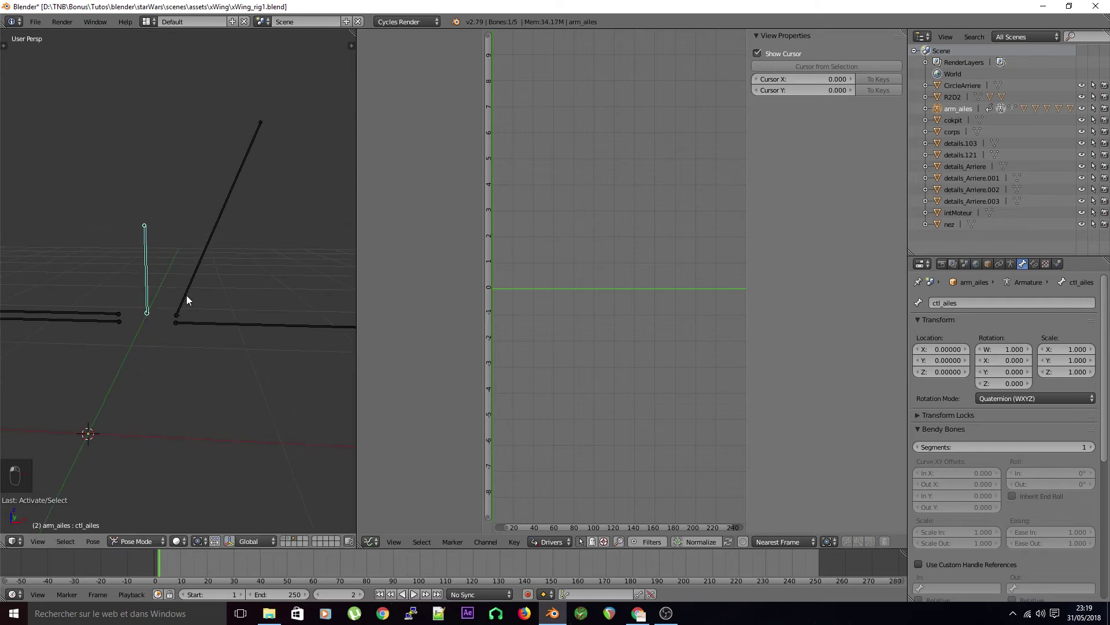
# Update the dependencies of the aile_h_L driver
pyautogui.rightClick(186, 295)
pyautogui.click(813, 54)
pyautogui.moveTo(215, 279); pyautogui.dragTo(171, 292, button='middle')
pyautogui.rightClick(156, 275)
pyautogui.rightClick(208, 301)
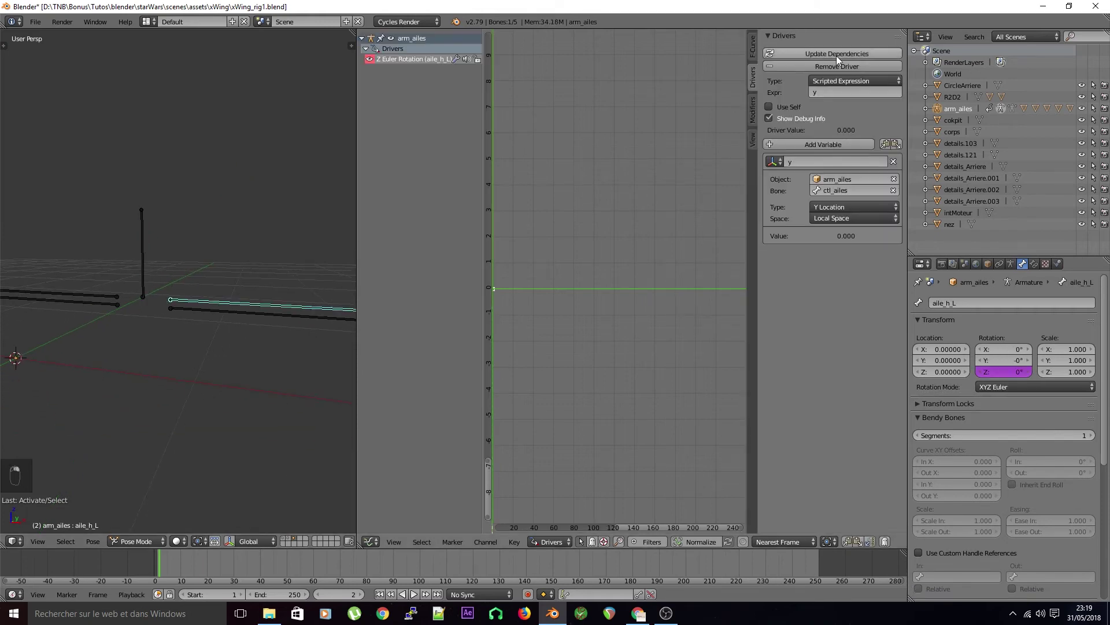
# Select the ctl_ailes bone and save the file over the existing xWing_rig1.blend
pyautogui.rightClick(140, 269)
pyautogui.moveTo(190, 337); pyautogui.dragTo(199, 338, button='middle')
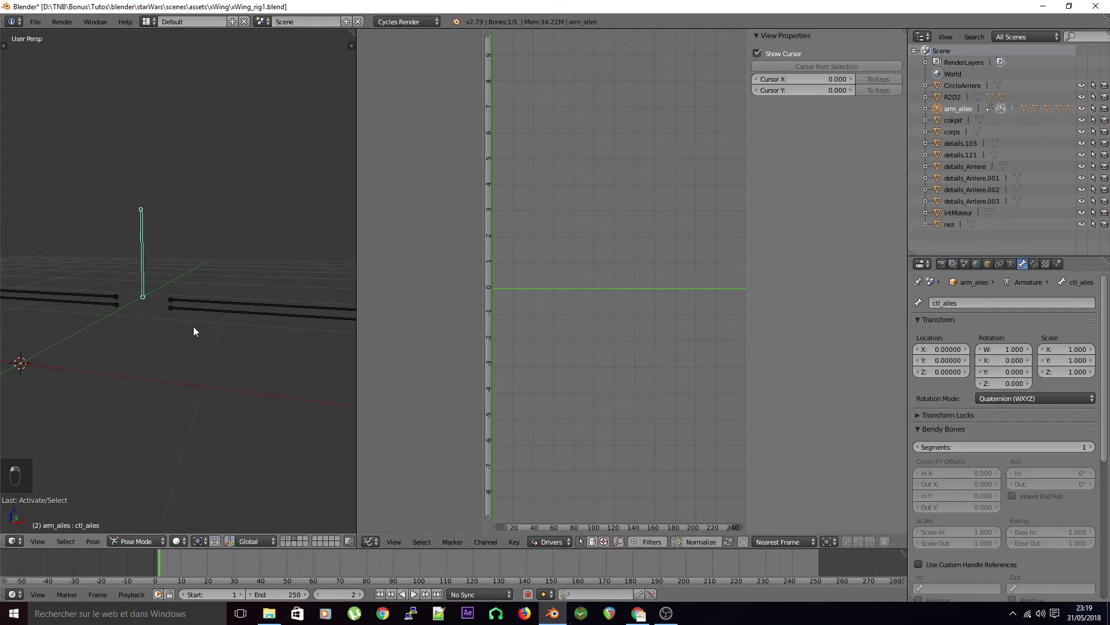
pyautogui.hotkey('ctrl', 's')
pyautogui.click(173, 290)
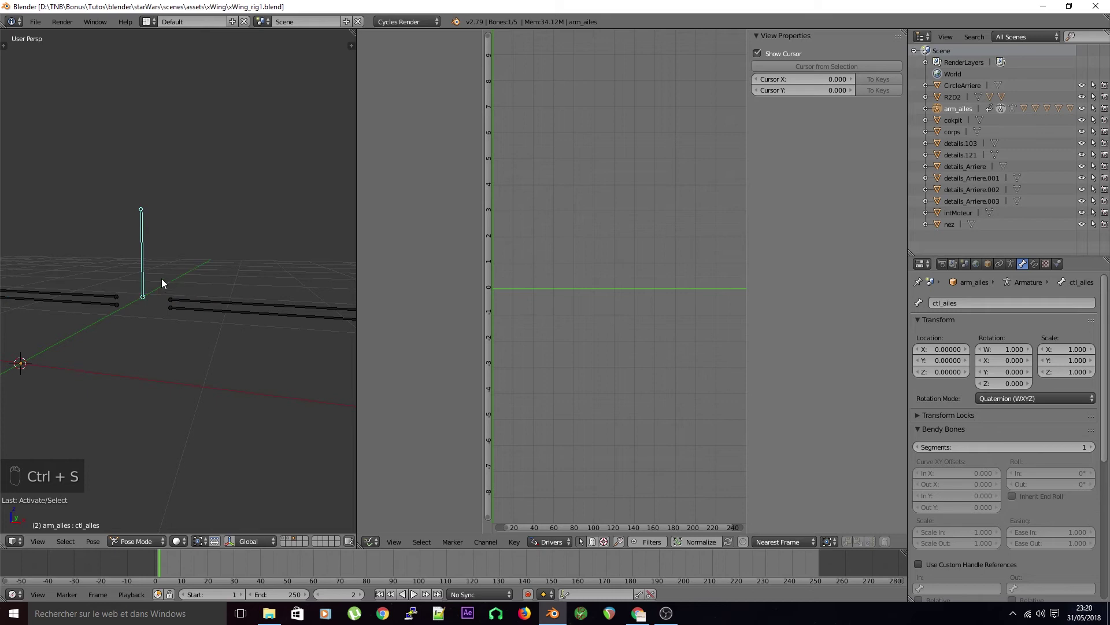
# Set the aile_h_R driver's expression to y and rename its variable to y
pyautogui.moveTo(161, 278); pyautogui.dragTo(179, 303, button='middle')
pyautogui.rightClick(131, 294)
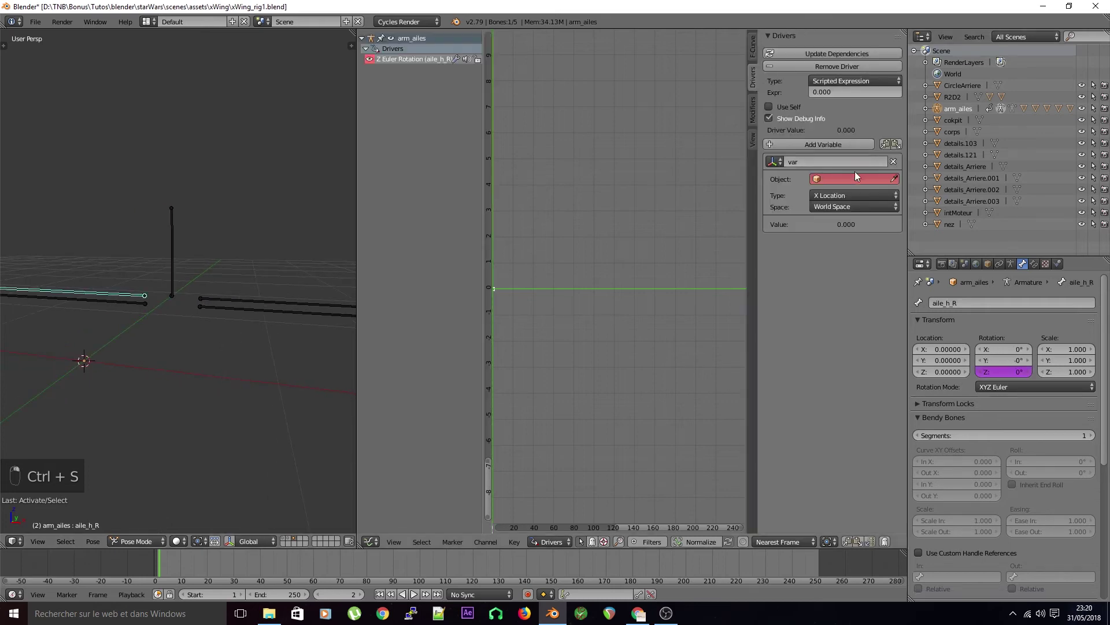
pyautogui.click(845, 93)
pyautogui.write('y')
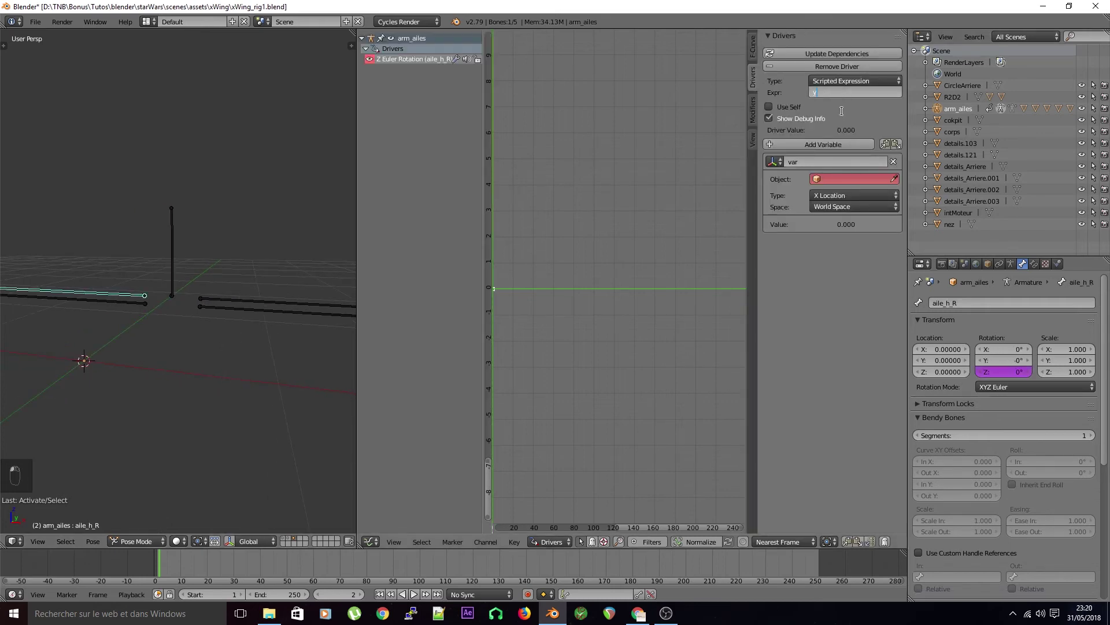
pyautogui.press('Return')
pyautogui.doubleClick(837, 173)
pyautogui.write('y')
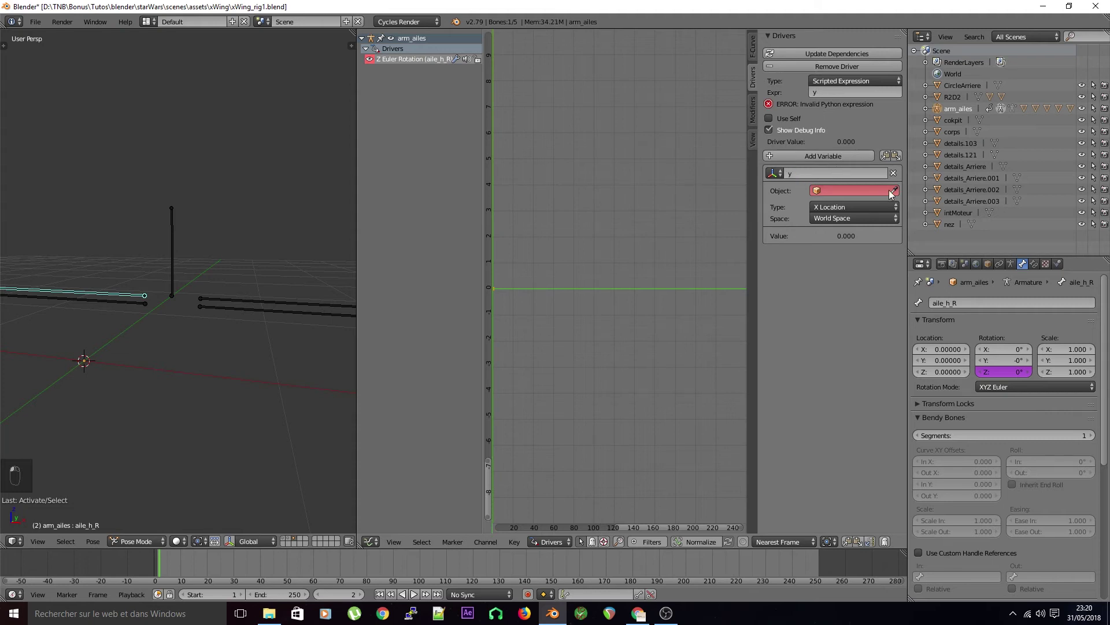
# Set the aile_h_R driver variable's target object to arm_ailes and its bone to ctl_ailes
pyautogui.click(895, 190)
pyautogui.click(868, 192)
pyautogui.write('ar')
pyautogui.click(860, 207)
pyautogui.click(858, 204)
pyautogui.click(843, 264)
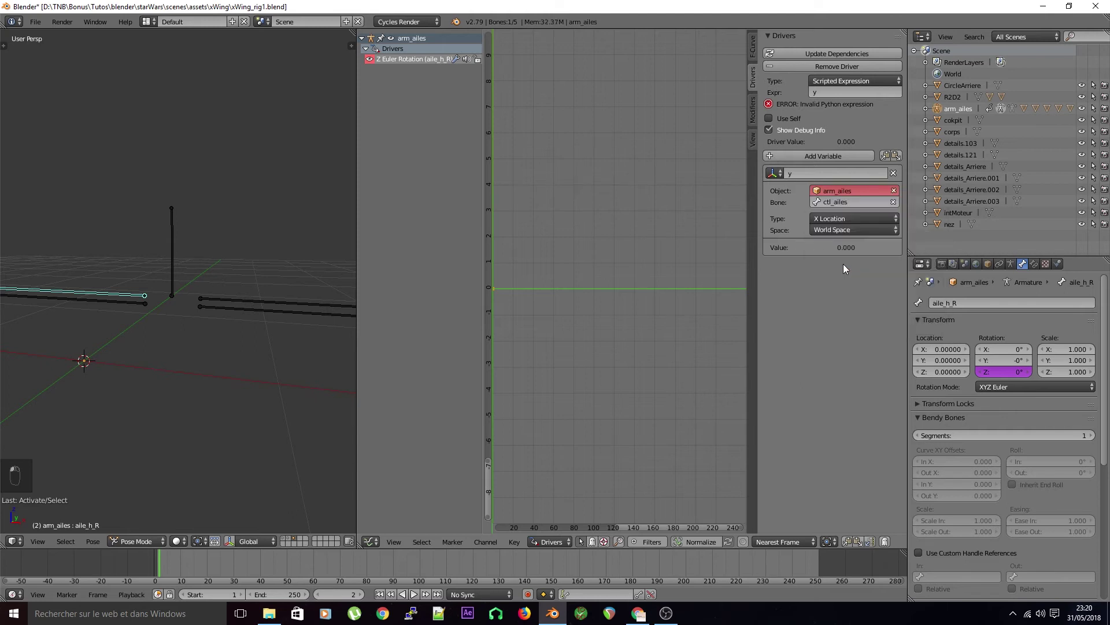
# Set the aile_h_R driver variable's type to Y Location with Local Space
pyautogui.click(839, 218)
pyautogui.click(835, 187)
pyautogui.click(834, 228)
pyautogui.click(841, 190)
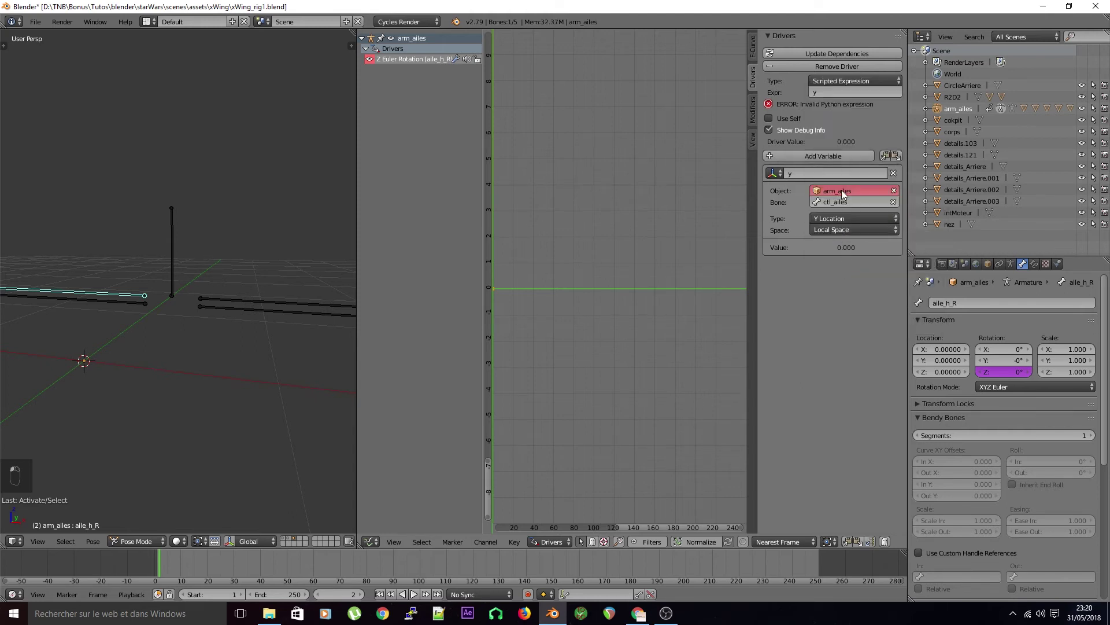
# Trial-move the ctl_ailes bone and update the dependencies of the aile_h_R driver
pyautogui.click(177, 252)
pyautogui.press('g')
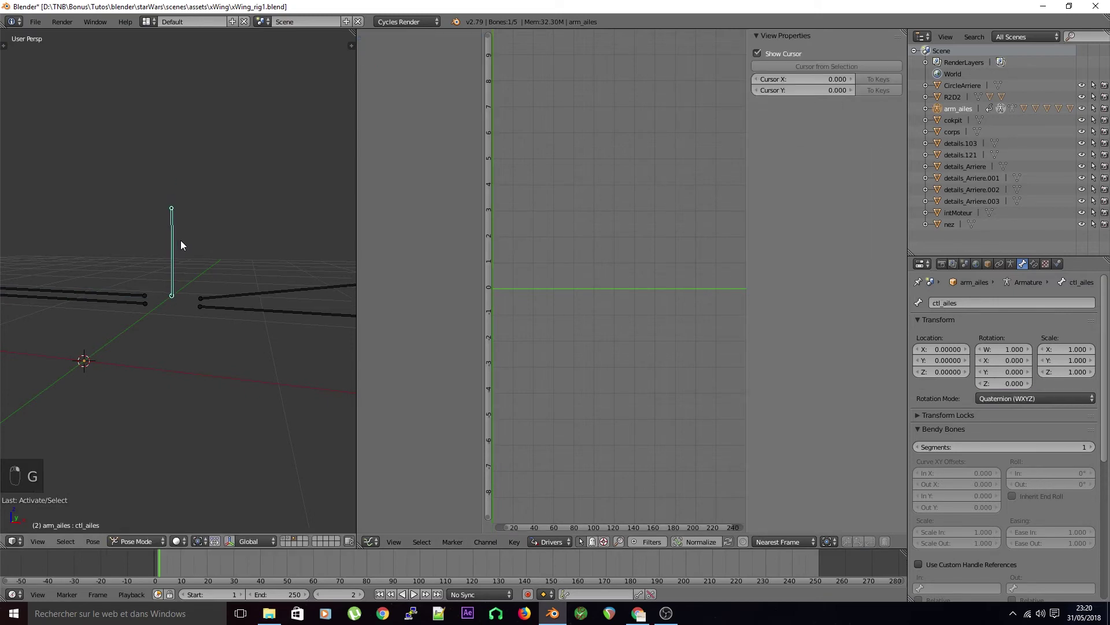
pyautogui.click(129, 293)
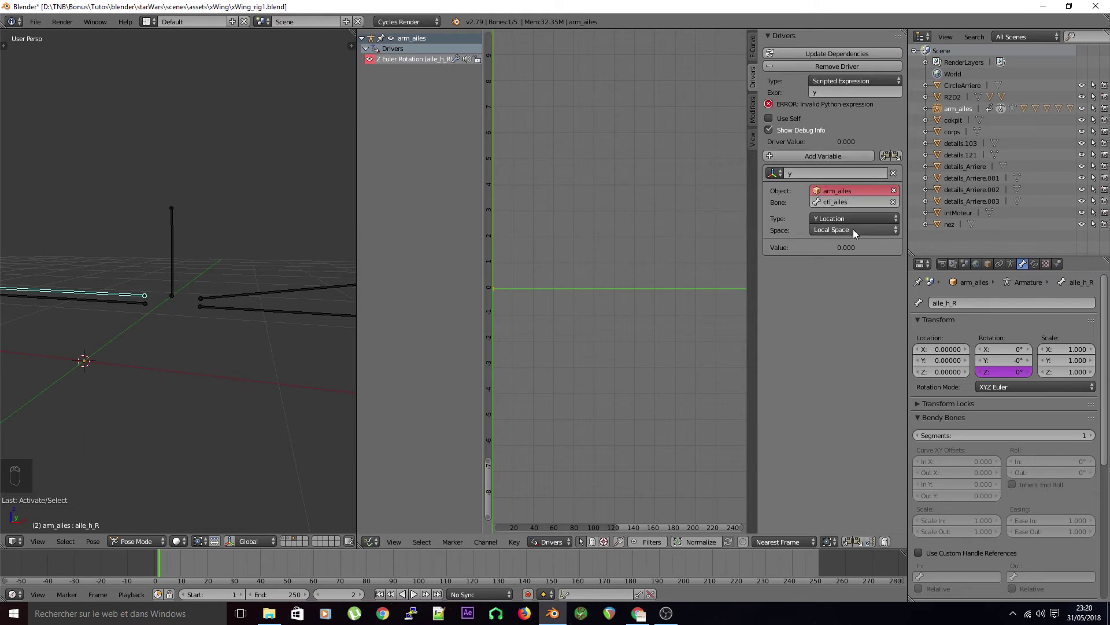
pyautogui.click(849, 54)
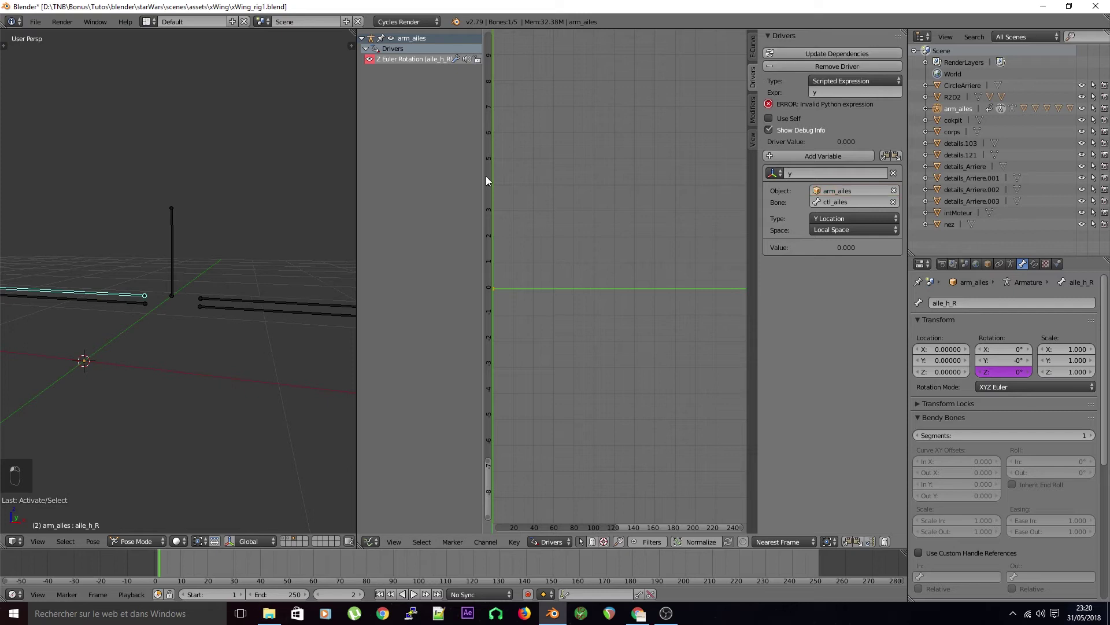
# Test the aile_h_R driver again by trial-moving the ctl_ailes bone and checking its driver settings
pyautogui.rightClick(177, 256)
pyautogui.press('g')
pyautogui.rightClick(191, 234)
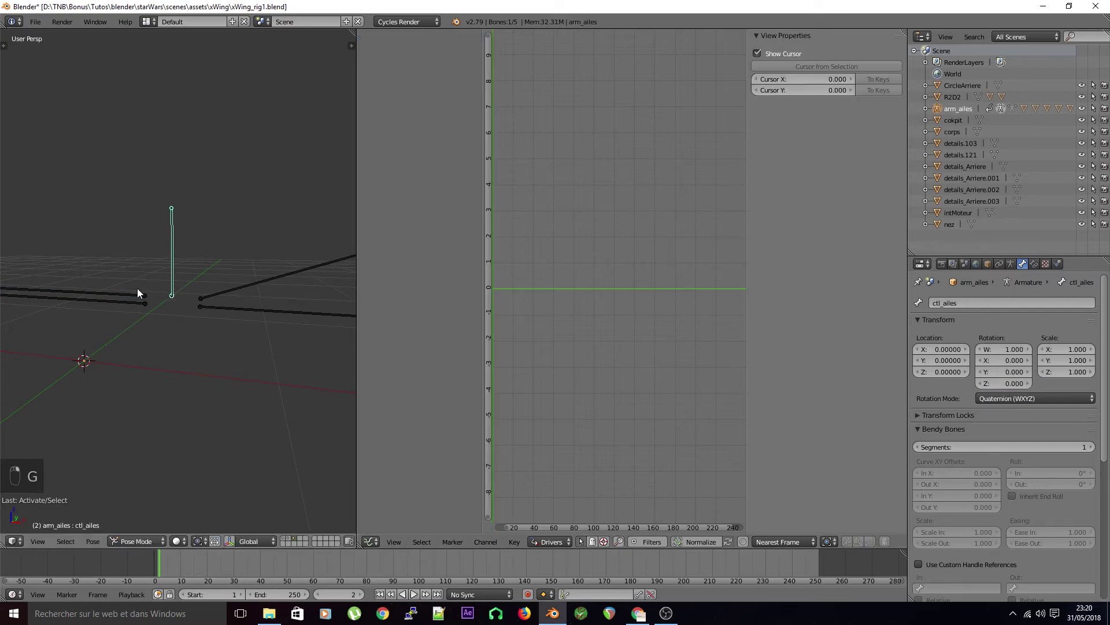
pyautogui.rightClick(137, 292)
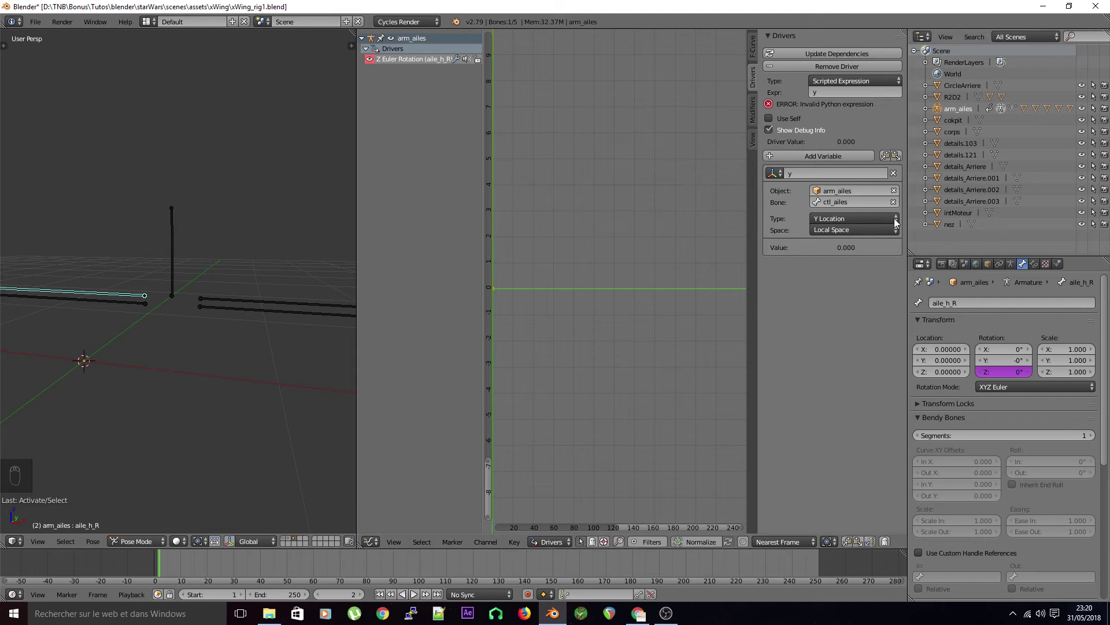
pyautogui.rightClick(178, 248)
pyautogui.press('g')
pyautogui.rightClick(182, 211)
# Reassign ctl_ailes as the target bone of the aile_h_R driver variable
pyautogui.rightClick(129, 288)
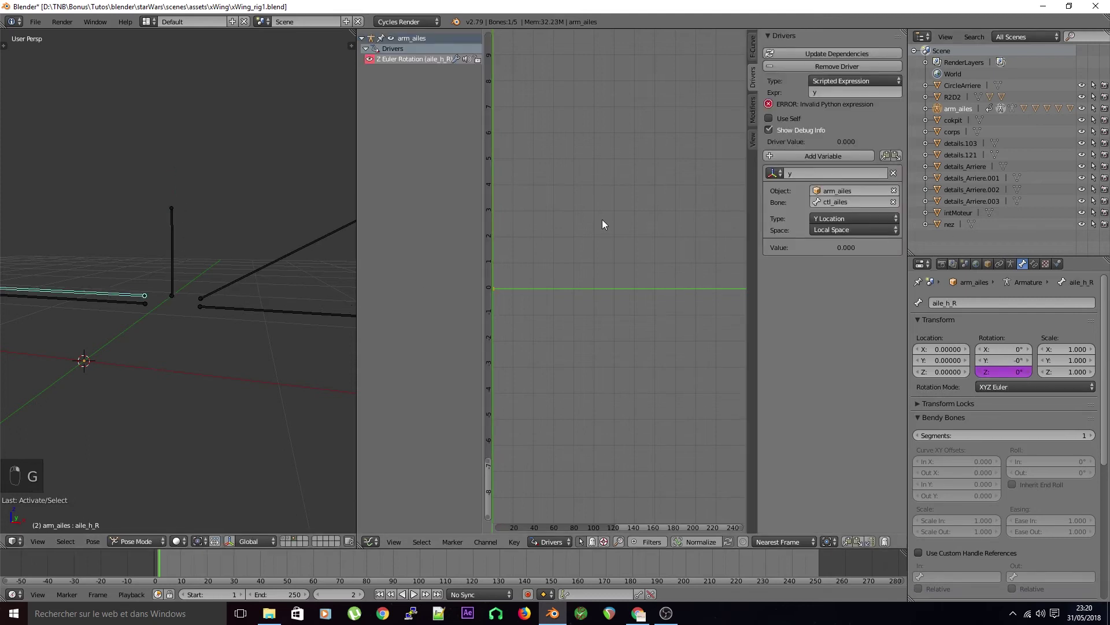
pyautogui.click(866, 203)
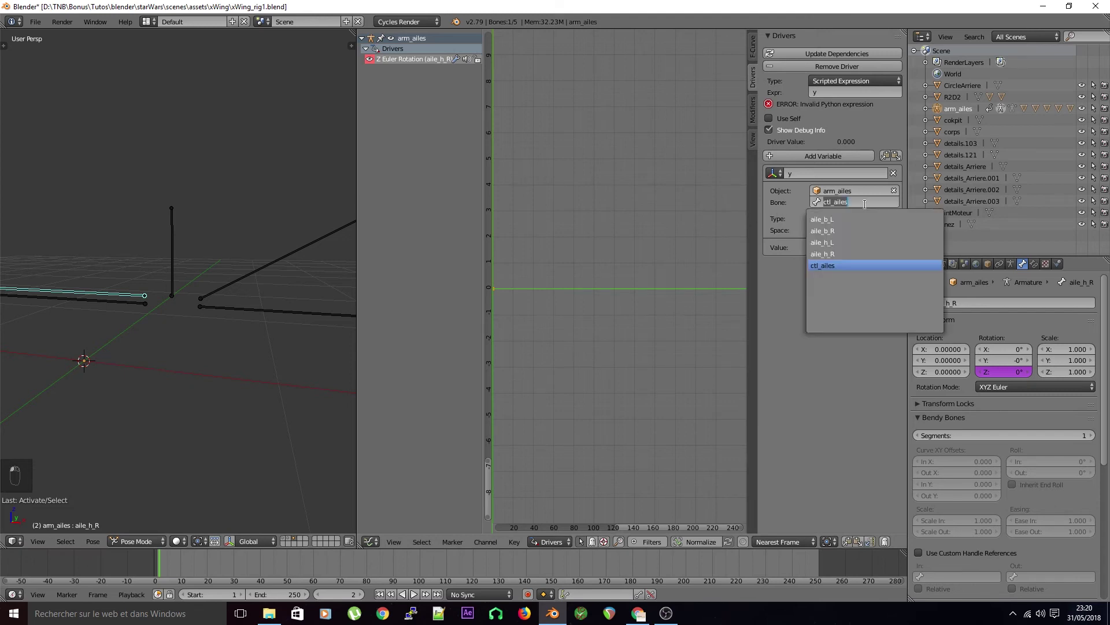
pyautogui.click(843, 265)
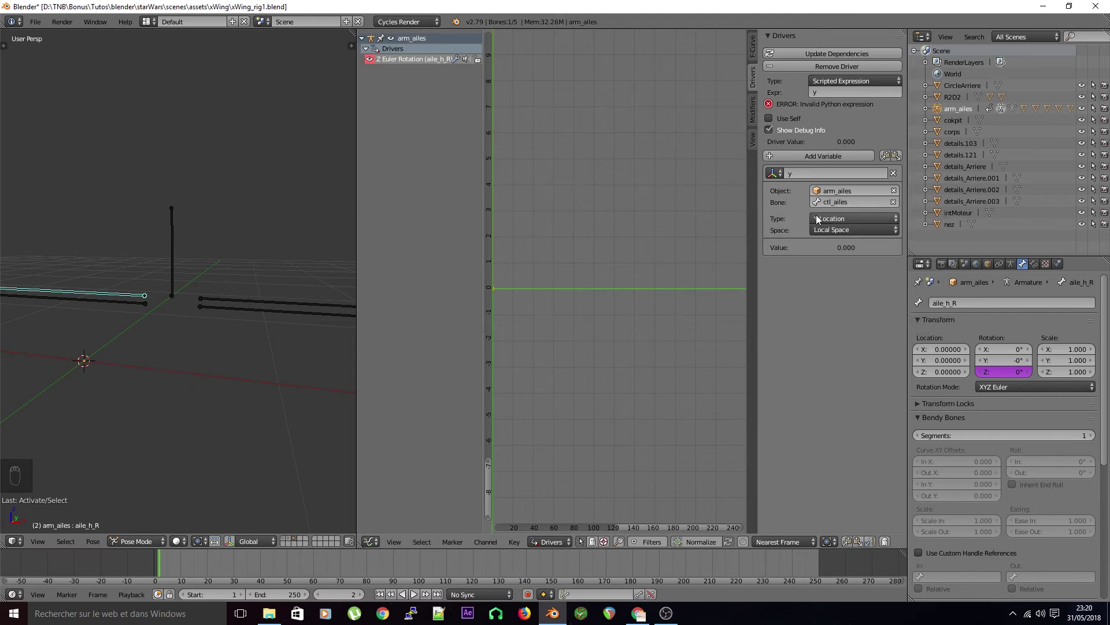
# Compare the driver settings of the aile_h_L and aile_h_R bones
pyautogui.rightClick(255, 300)
pyautogui.rightClick(123, 295)
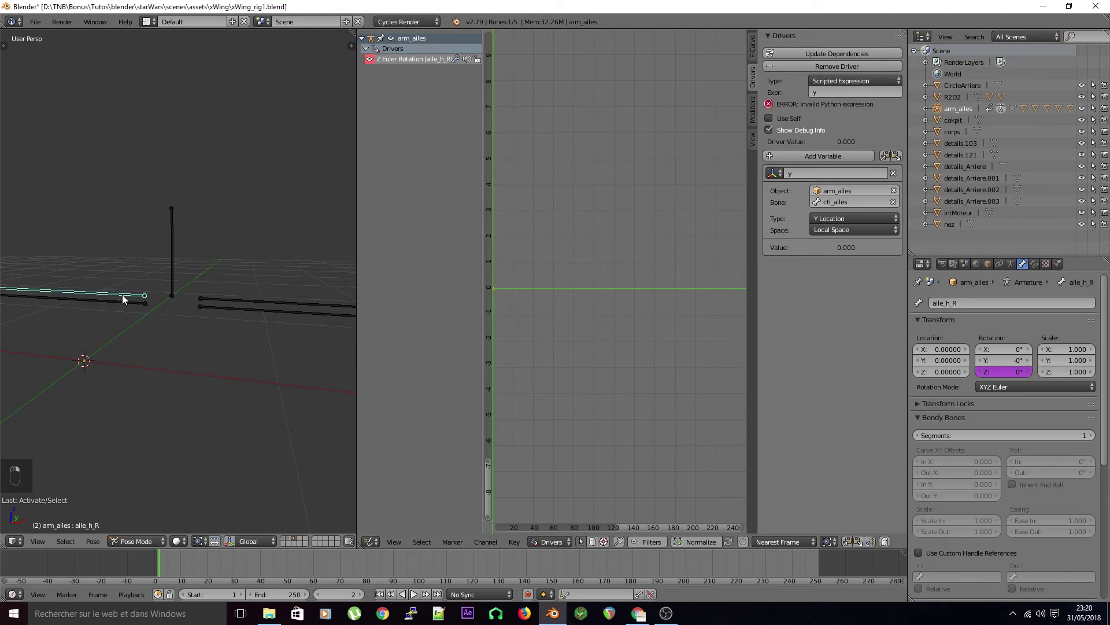
pyautogui.rightClick(219, 299)
pyautogui.rightClick(126, 297)
pyautogui.rightClick(235, 300)
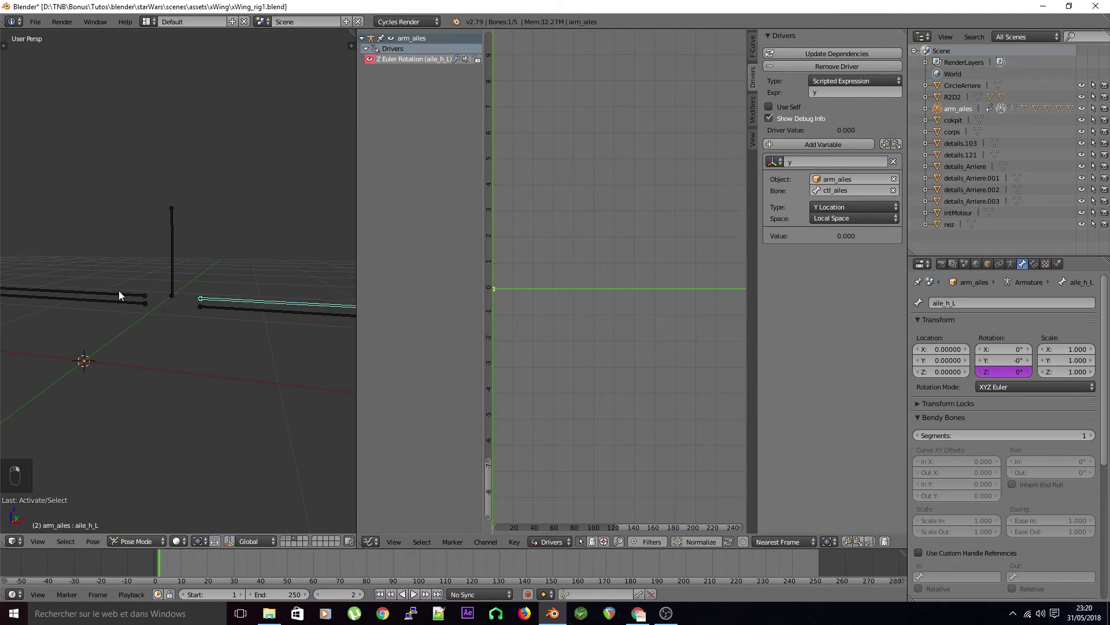
pyautogui.rightClick(119, 295)
pyautogui.rightClick(261, 299)
# Delete the variable y from the aile_h_R driver
pyautogui.rightClick(126, 296)
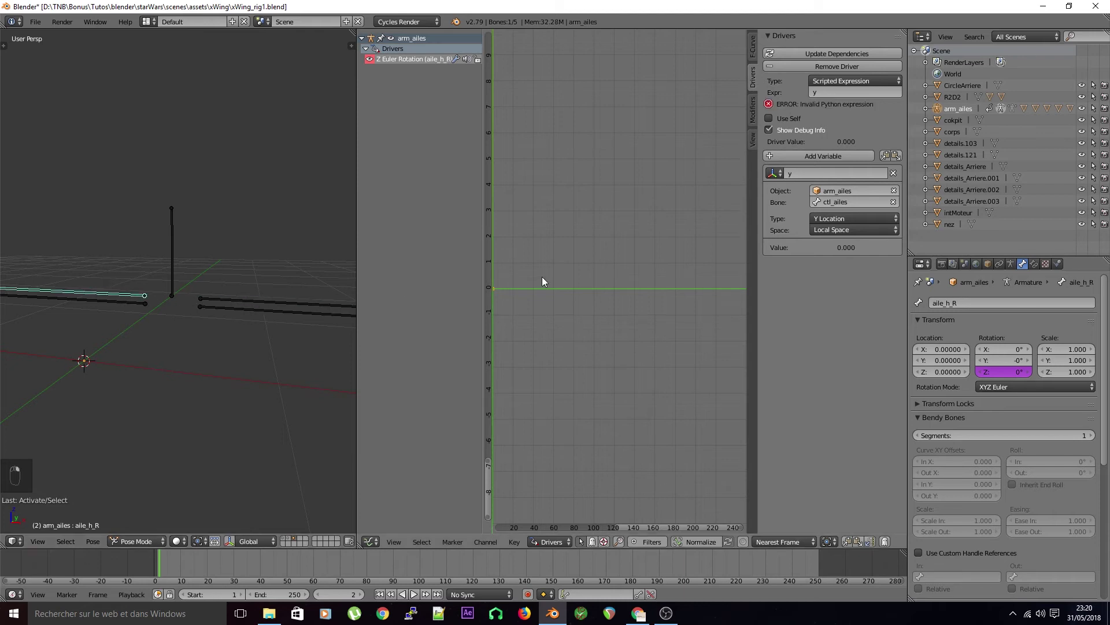
pyautogui.click(777, 173)
pyautogui.click(894, 173)
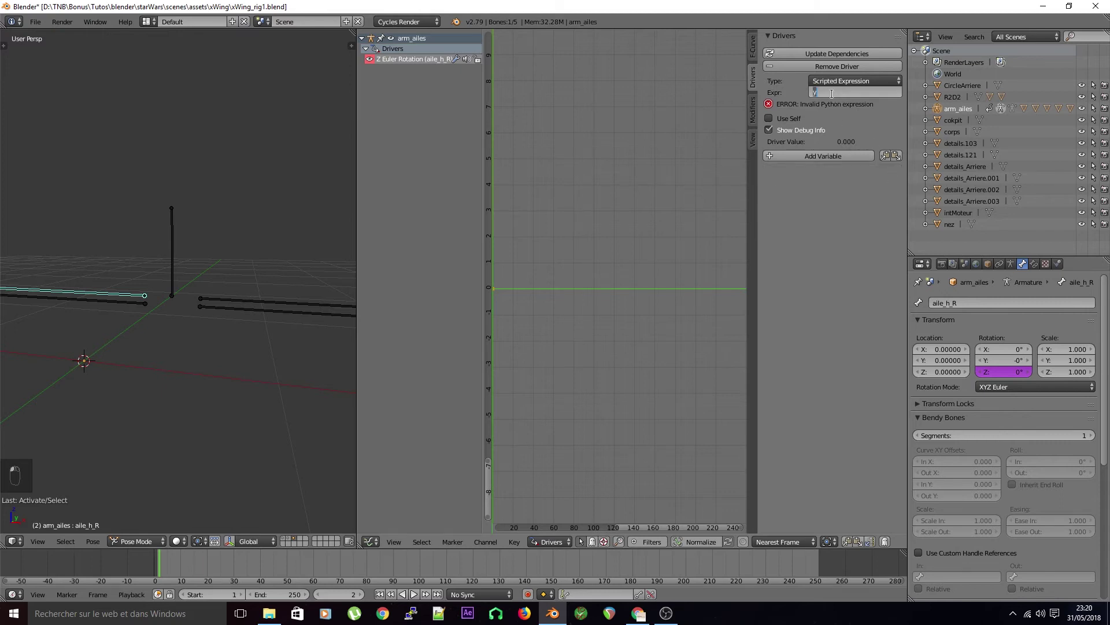
# Trial-move the ctl_ailes bone to check the wing bones' response without the aile_h_R variable
pyautogui.rightClick(175, 253)
pyautogui.press('g')
pyautogui.rightClick(158, 204)
# Add a Transform Channel variable to the aile_h_R driver, targeting the ctl_ailes bone of arm_ailes
pyautogui.rightClick(110, 294)
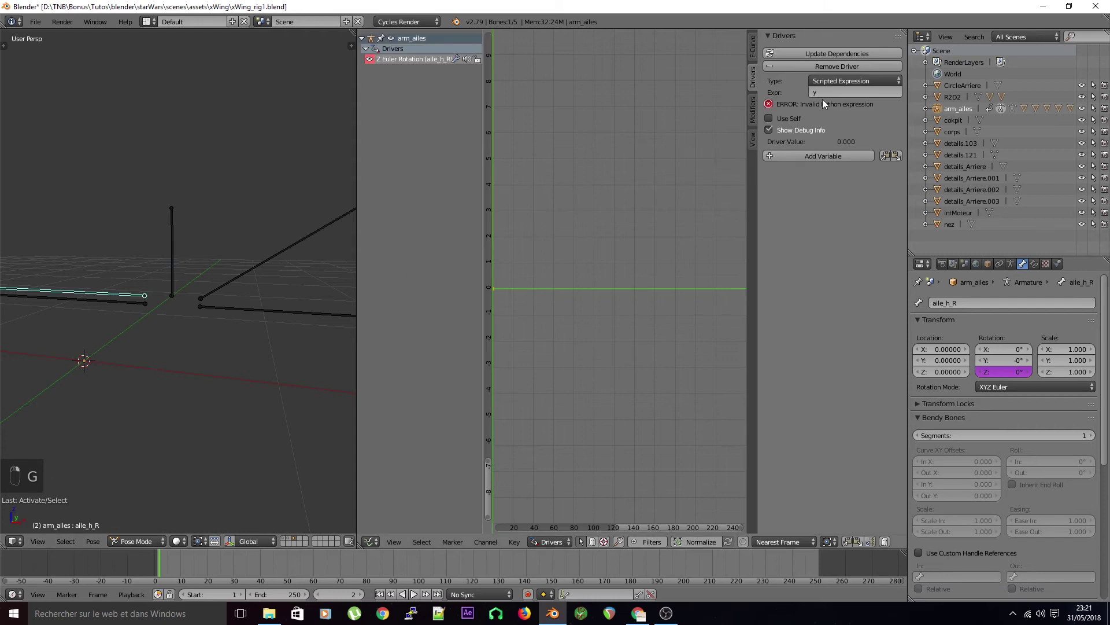
pyautogui.click(817, 156)
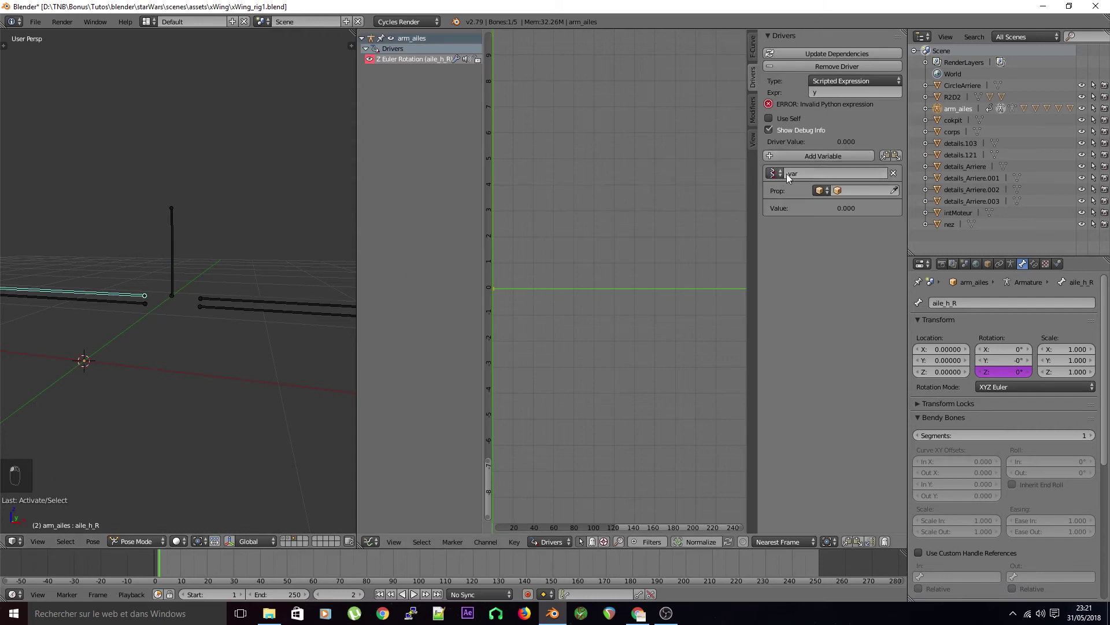
pyautogui.click(775, 173)
pyautogui.click(800, 149)
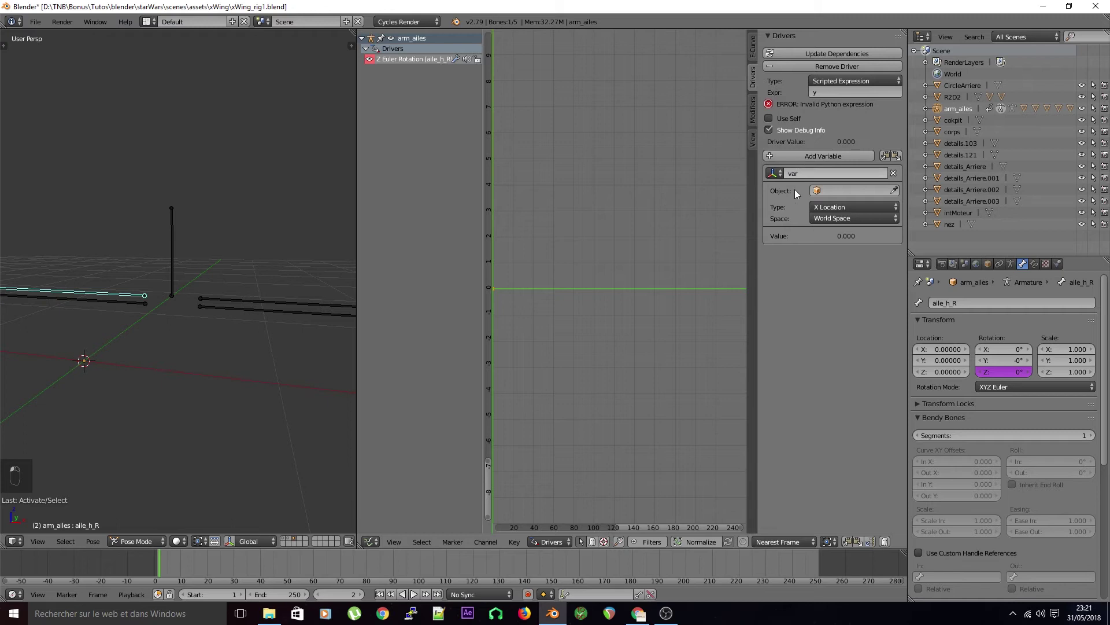
pyautogui.click(836, 189)
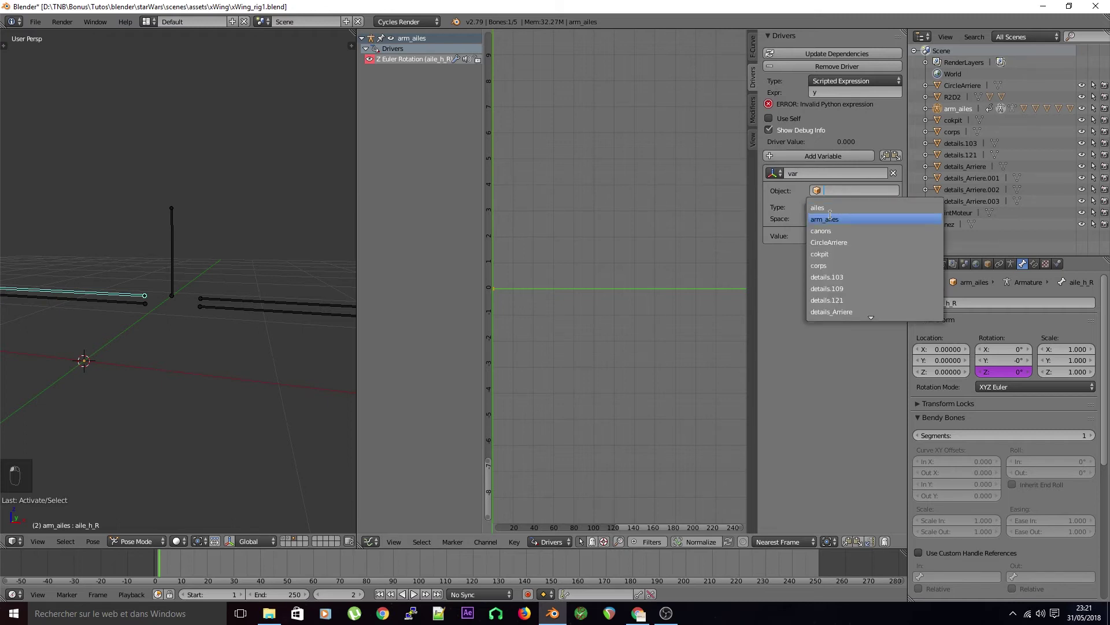
pyautogui.click(833, 220)
pyautogui.click(834, 203)
pyautogui.click(847, 265)
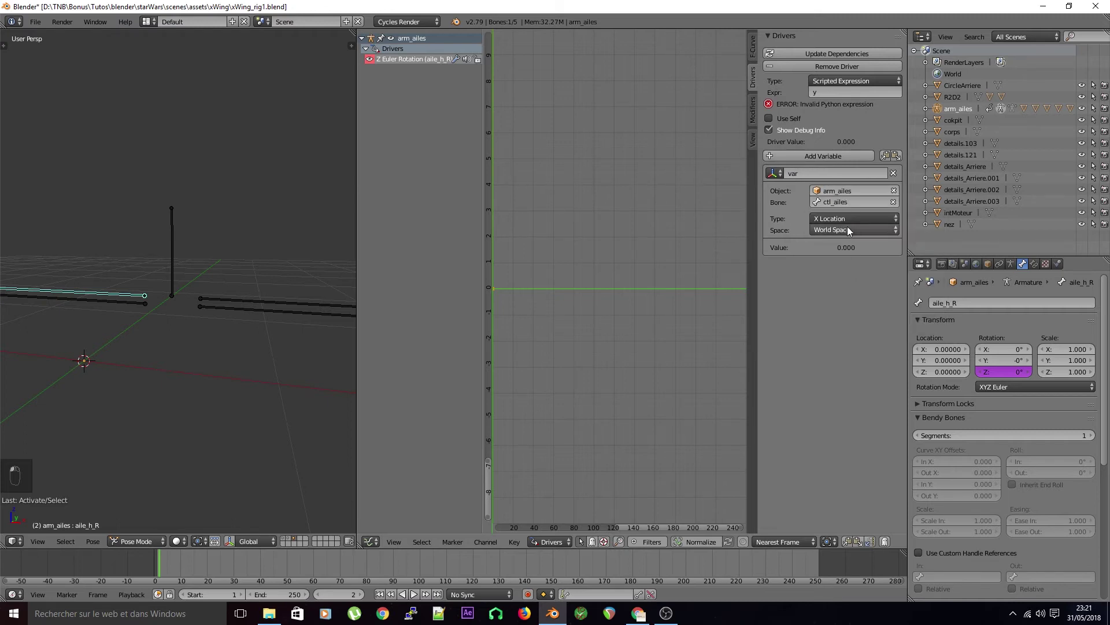
# Set the new aile_h_R driver variable to read Y Location in Local Space
pyautogui.click(846, 218)
pyautogui.click(842, 194)
pyautogui.click(848, 230)
pyautogui.click(834, 191)
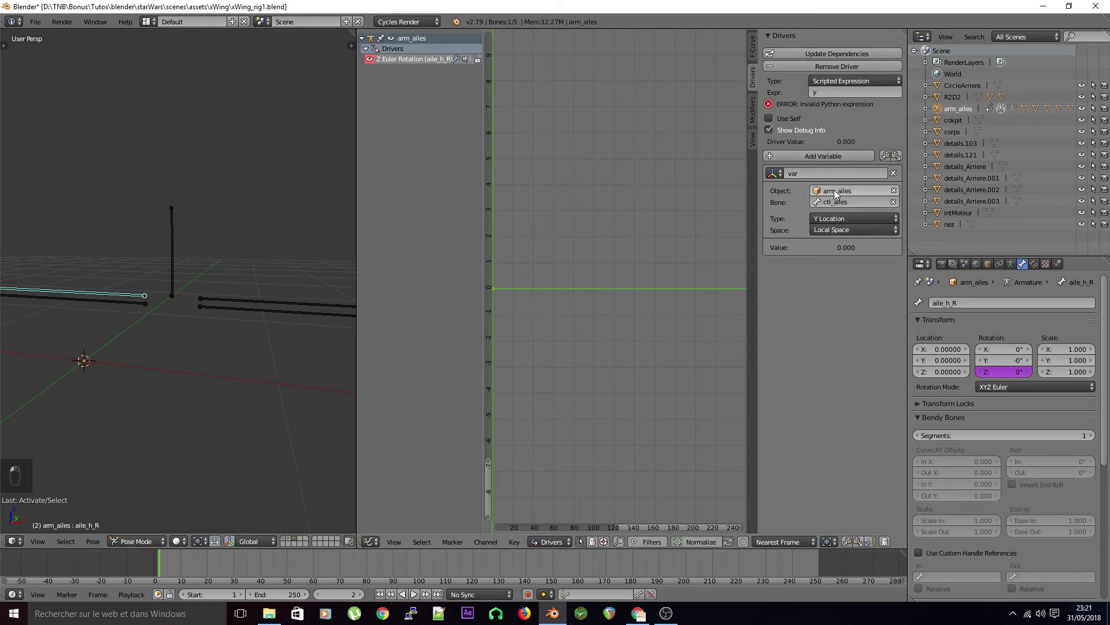
# Update the aile_h_R driver's dependencies and set its scripted expression to var
pyautogui.click(838, 39)
pyautogui.click(782, 38)
pyautogui.click(812, 55)
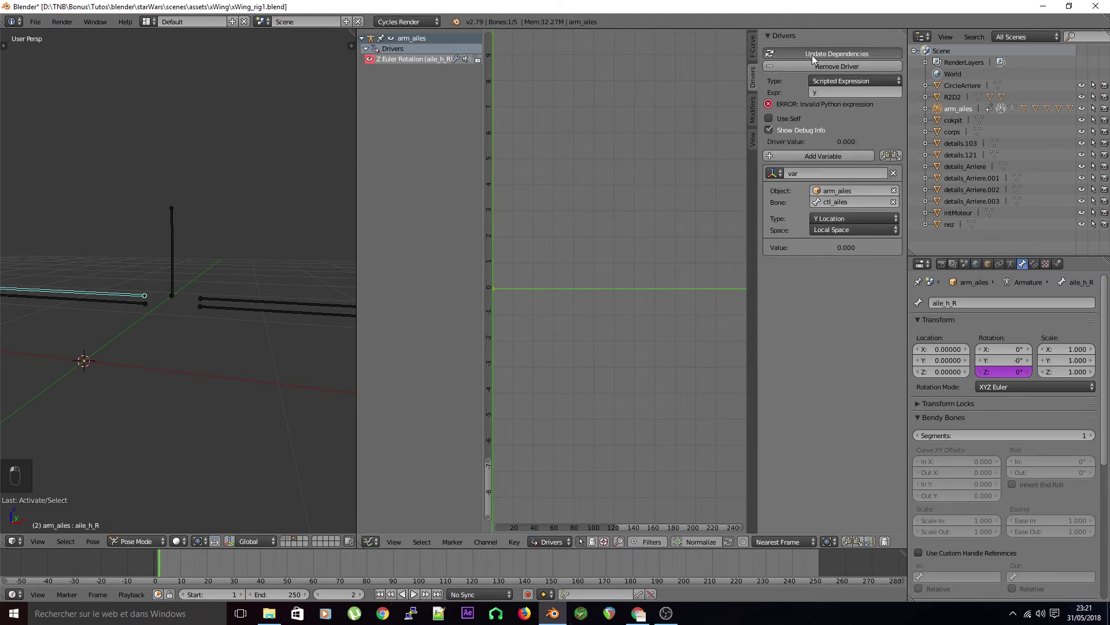
pyautogui.click(829, 94)
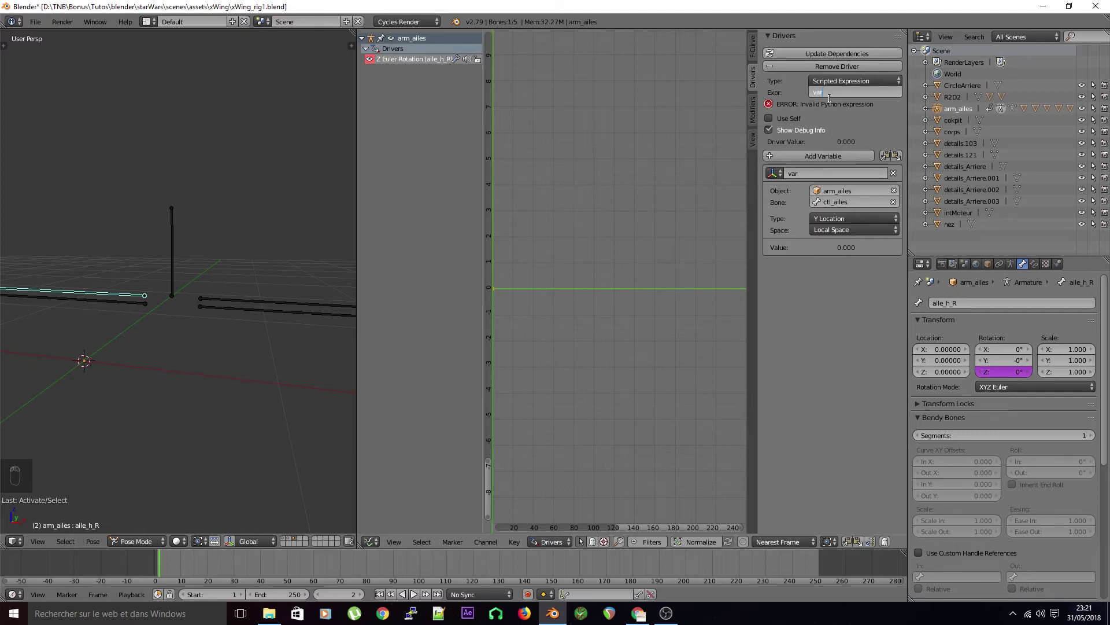
pyautogui.press('Return')
# Trial-move the ctl_ailes bone along global Z to check the upper wing bones, and clear its location
pyautogui.rightClick(174, 231)
pyautogui.press('g')
pyautogui.press('z')
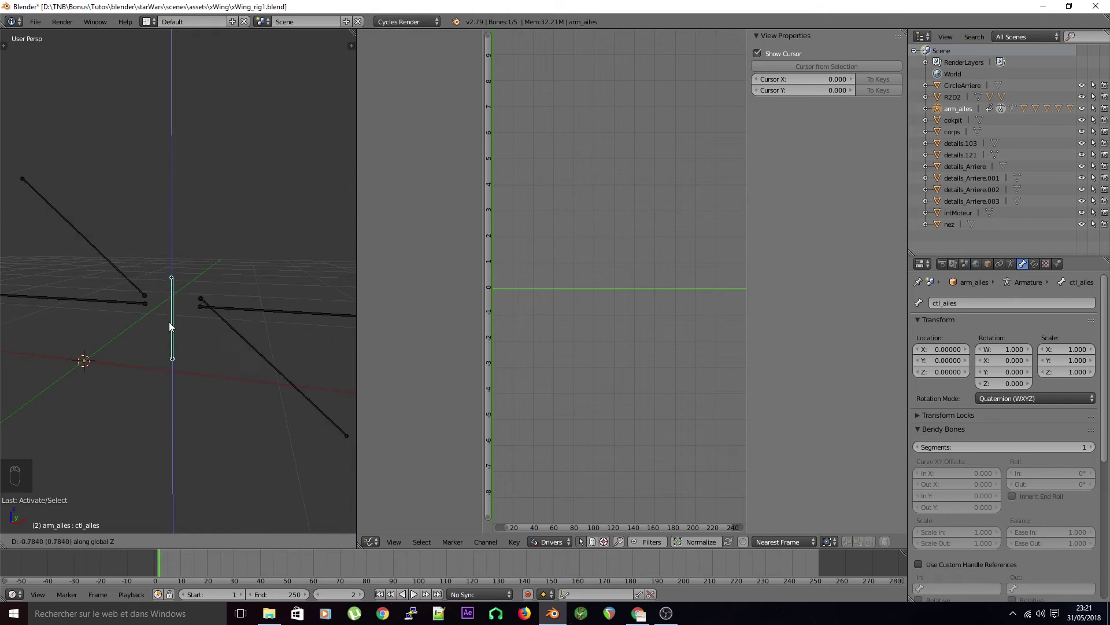
pyautogui.press('Escape')
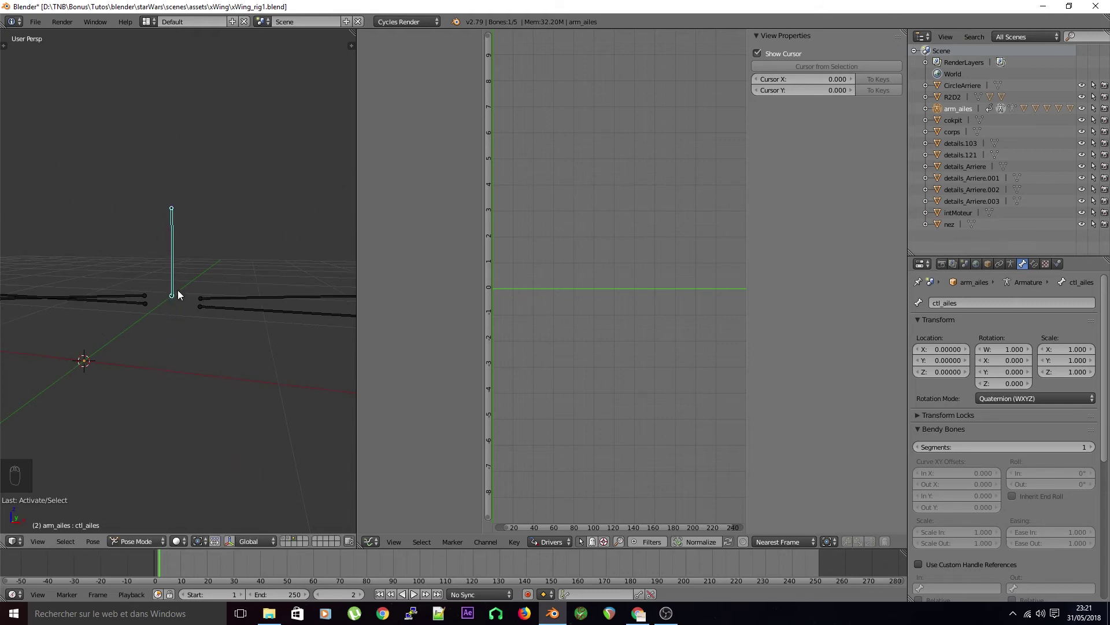
pyautogui.hotkey('alt', 'g')
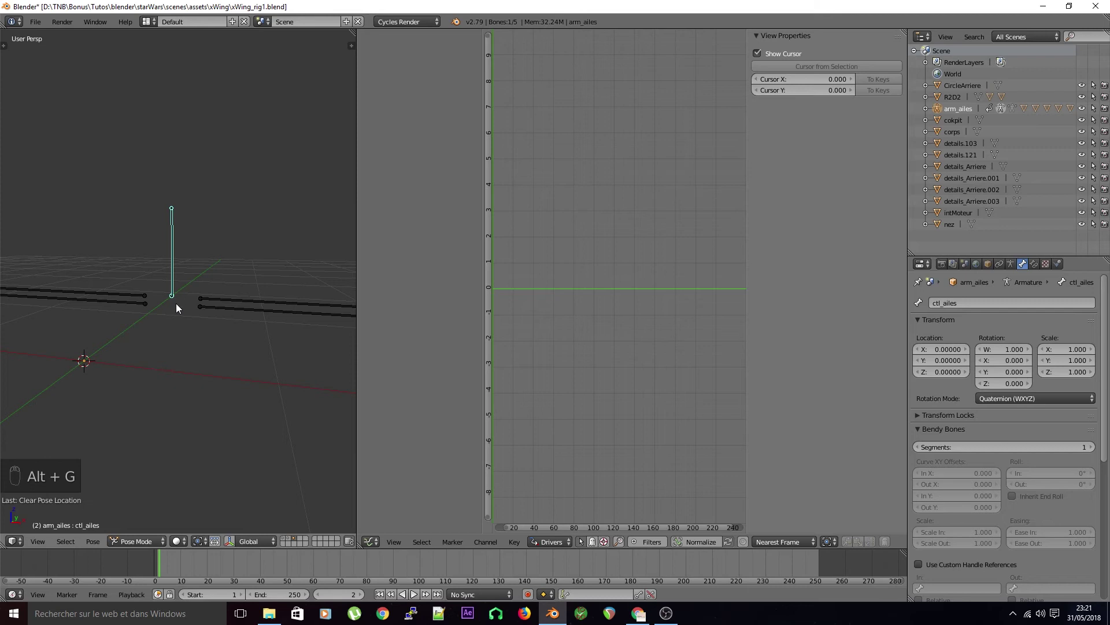
# Trial-move ctl_ailes freely several times to compare the rotation directions of the upper wing bones, resetting its location
pyautogui.rightClick(122, 293)
pyautogui.rightClick(169, 270)
pyautogui.press('g')
pyautogui.click(200, 278)
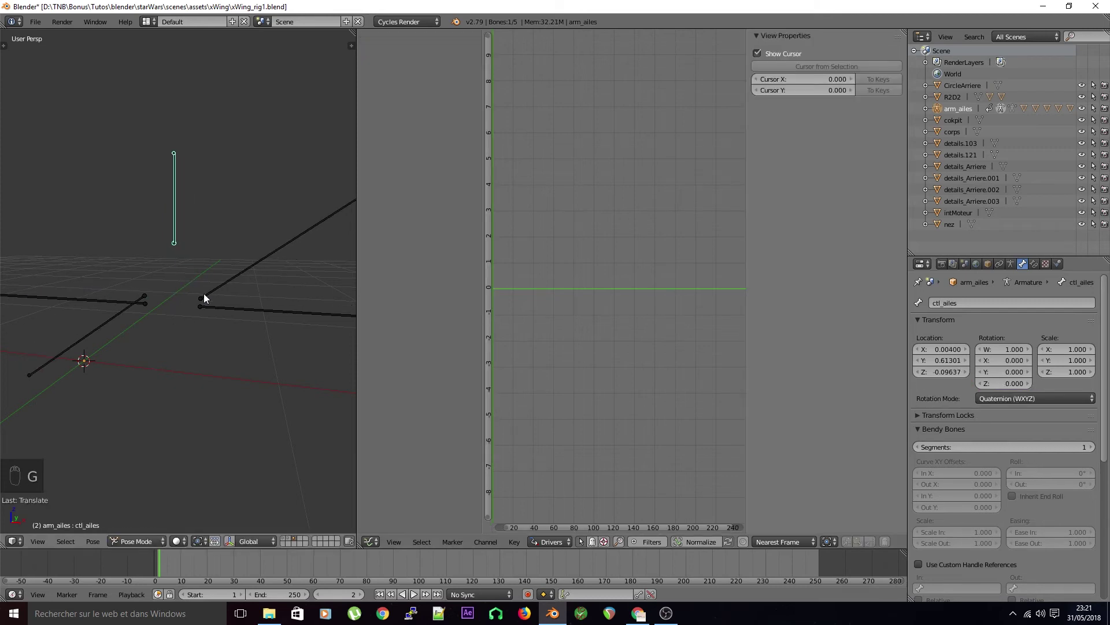
pyautogui.hotkey('alt', 'g')
pyautogui.rightClick(179, 281)
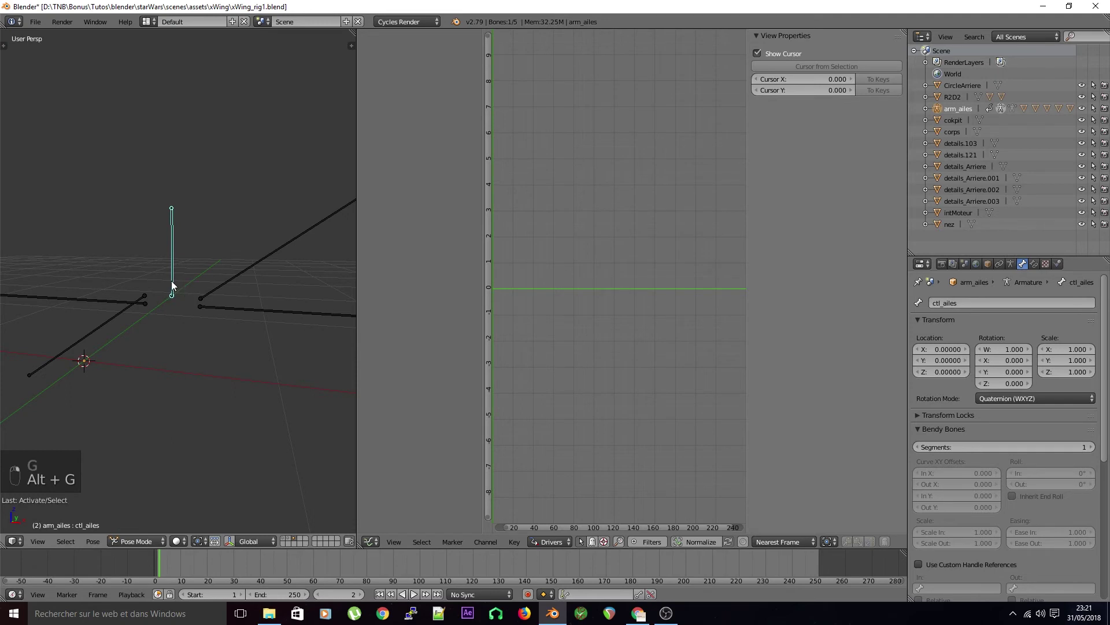
pyautogui.press('g')
pyautogui.rightClick(177, 284)
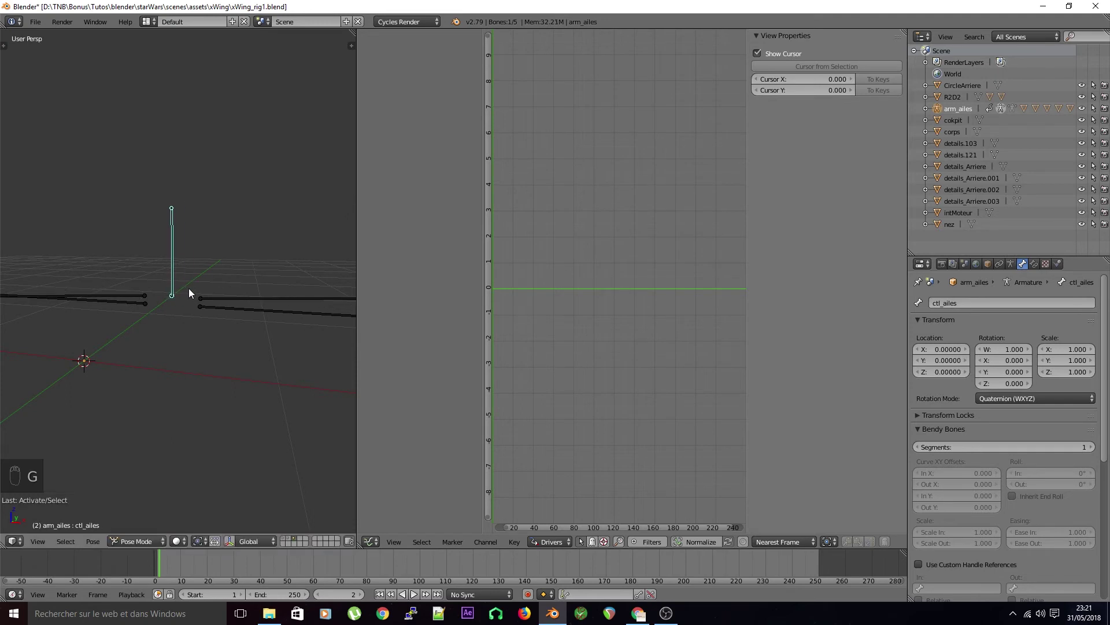
pyautogui.moveTo(186, 293); pyautogui.dragTo(190, 308, button='middle')
pyautogui.rightClick(120, 294)
pyautogui.rightClick(168, 283)
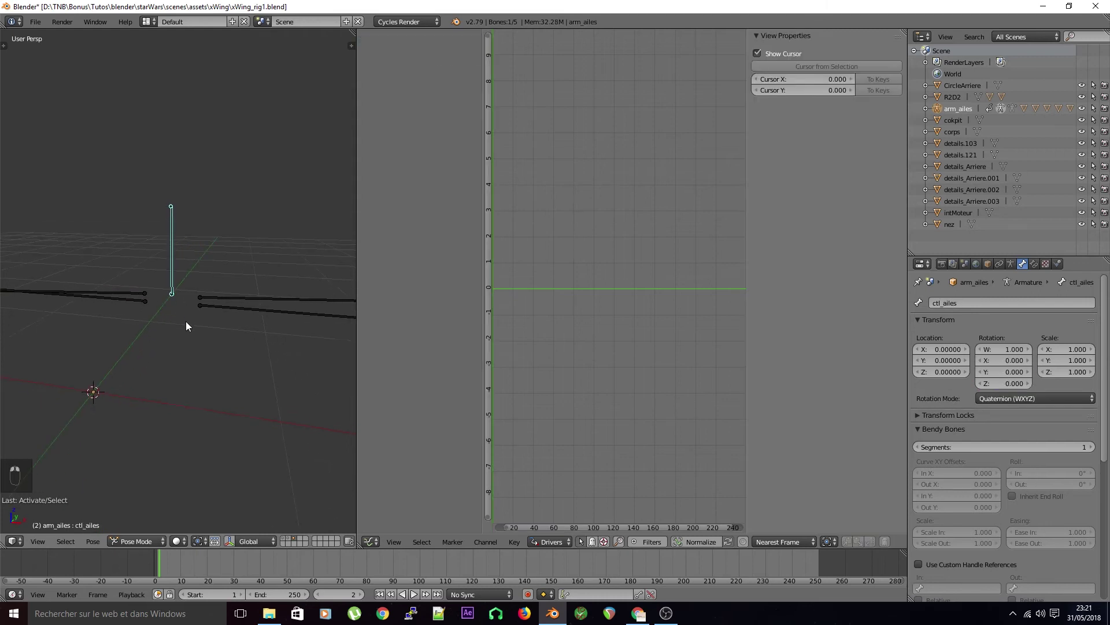
pyautogui.press('g')
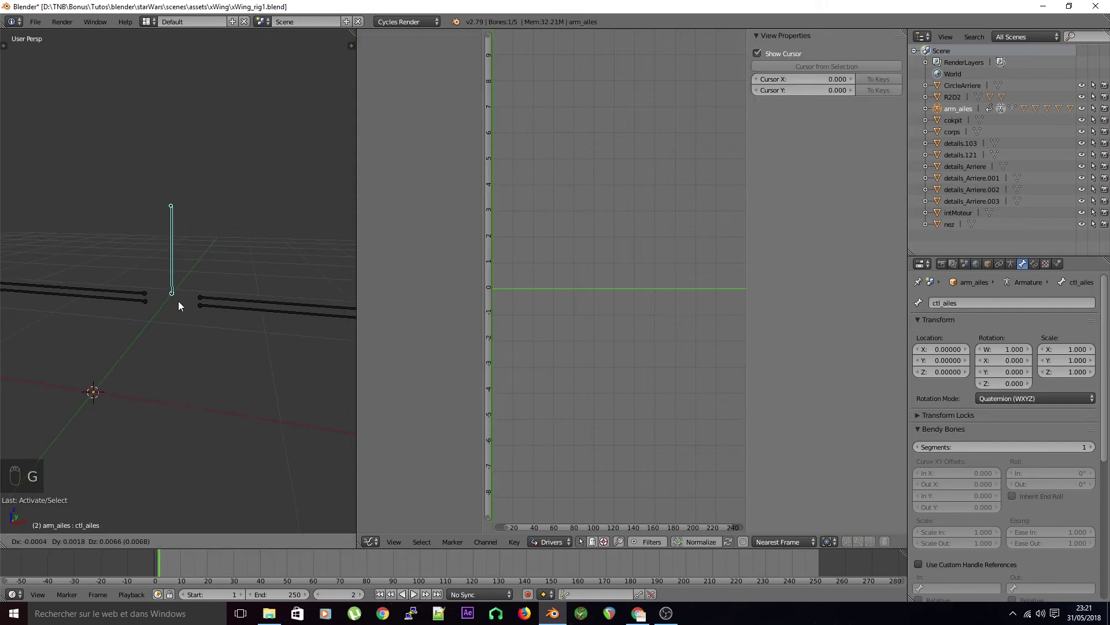
pyautogui.rightClick(178, 301)
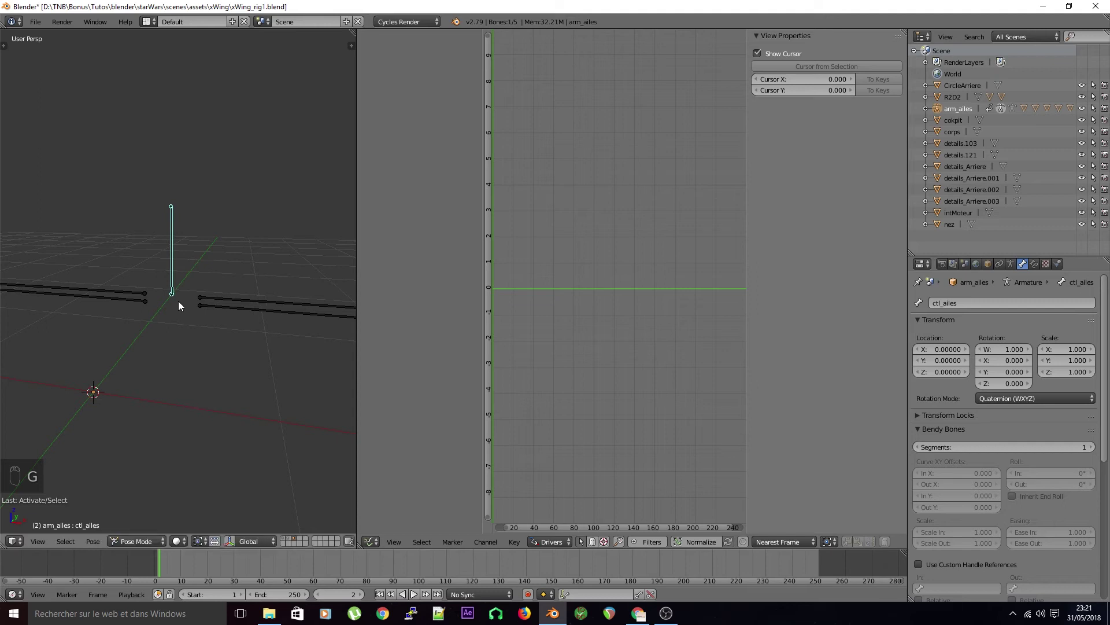
pyautogui.hotkey('alt', 'g')
# Change the aile_h_R driver's scripted expression to -var
pyautogui.rightClick(126, 294)
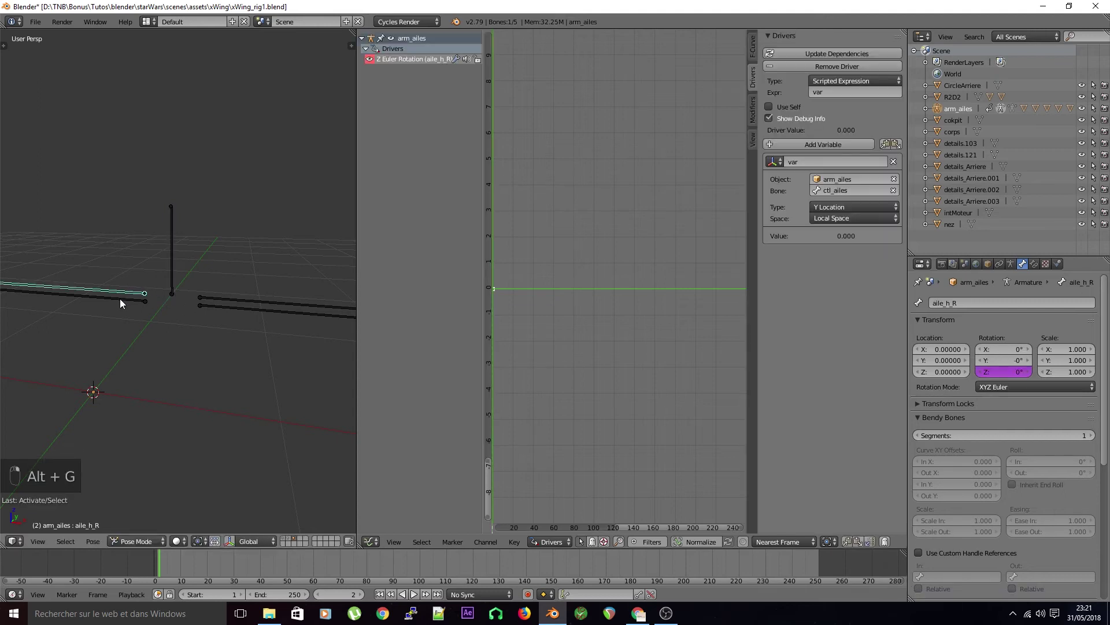
pyautogui.click(832, 91)
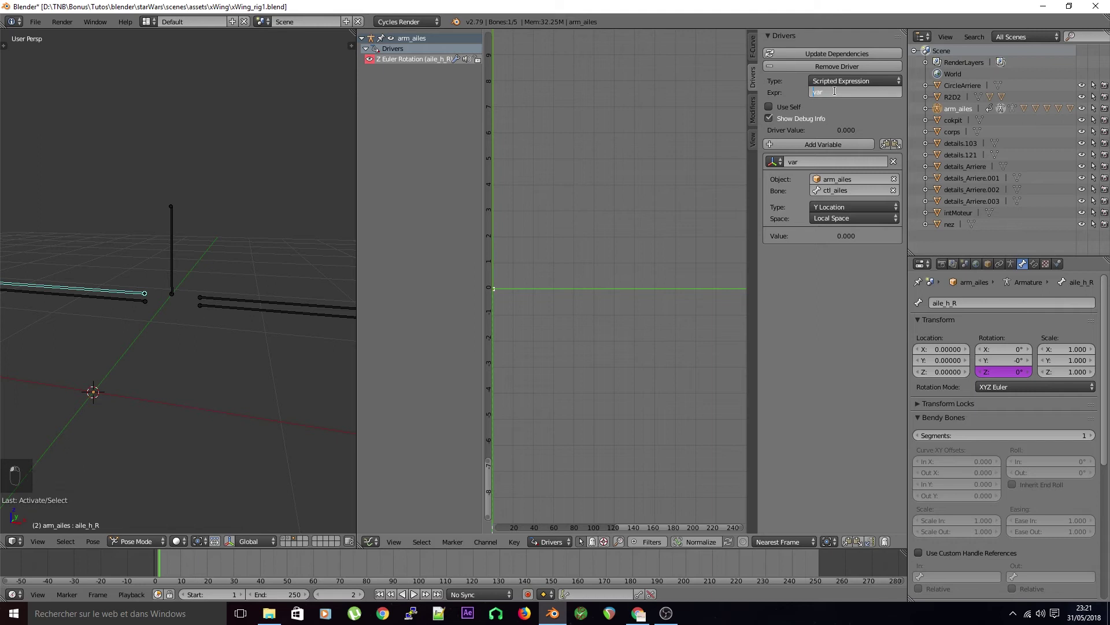
pyautogui.press('Return')
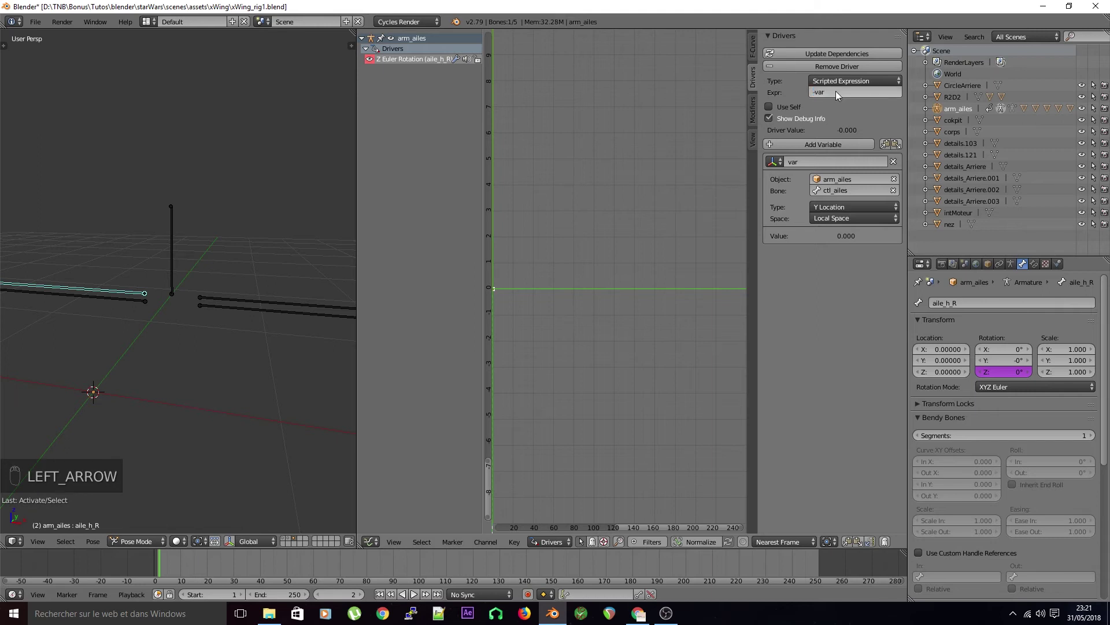
# Trial-move ctl_ailes to check that both upper wing bones mirror each other, and save the rig file
pyautogui.rightClick(175, 251)
pyautogui.press('g')
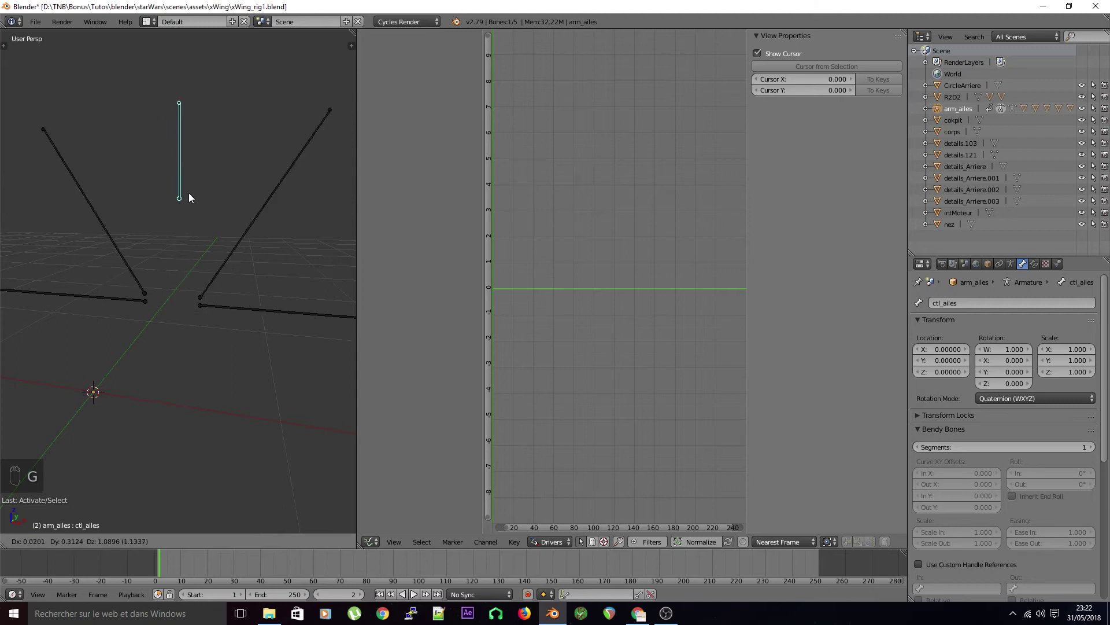
pyautogui.rightClick(172, 288)
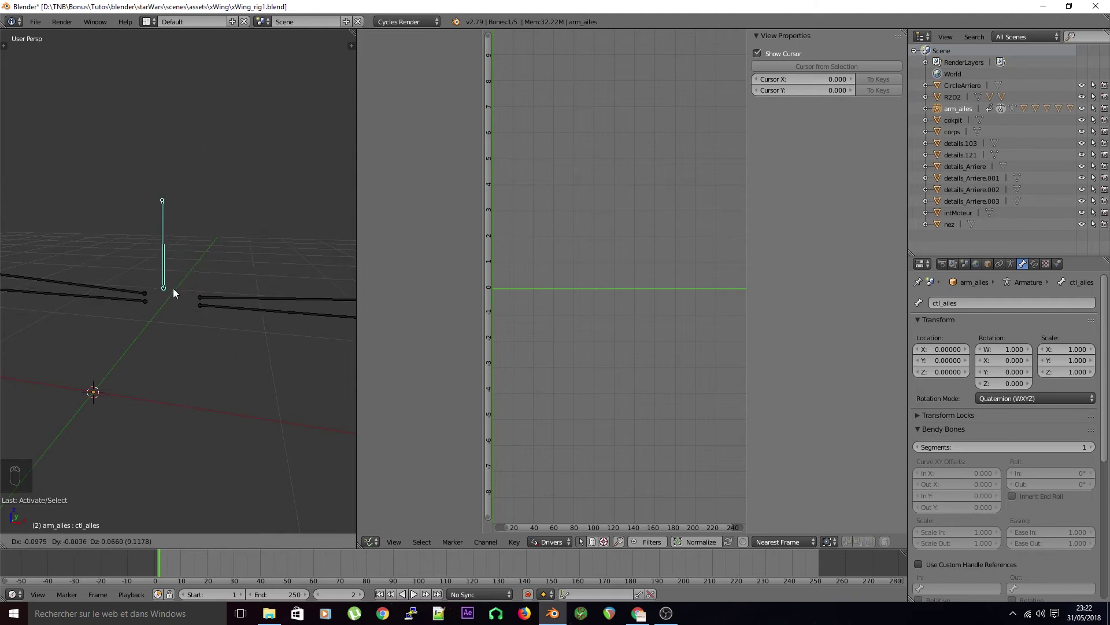
pyautogui.hotkey('ctrl', 's')
pyautogui.click(186, 333)
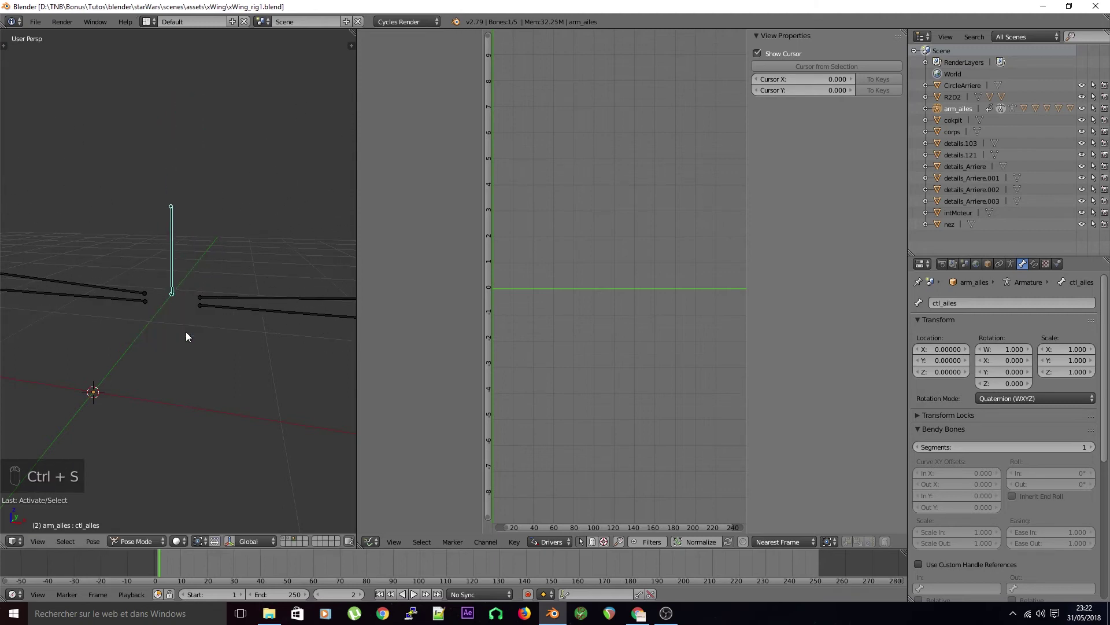
# Replace the var variable of the aile_b_L driver with the driver variable copied from aile_h_L
pyautogui.rightClick(206, 304)
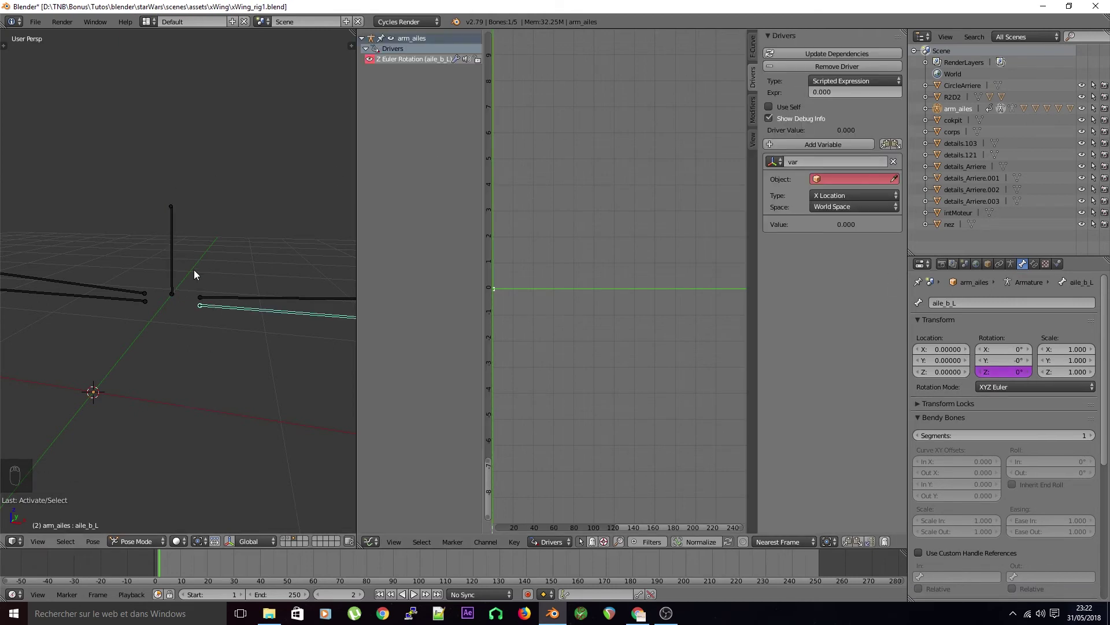
pyautogui.rightClick(219, 296)
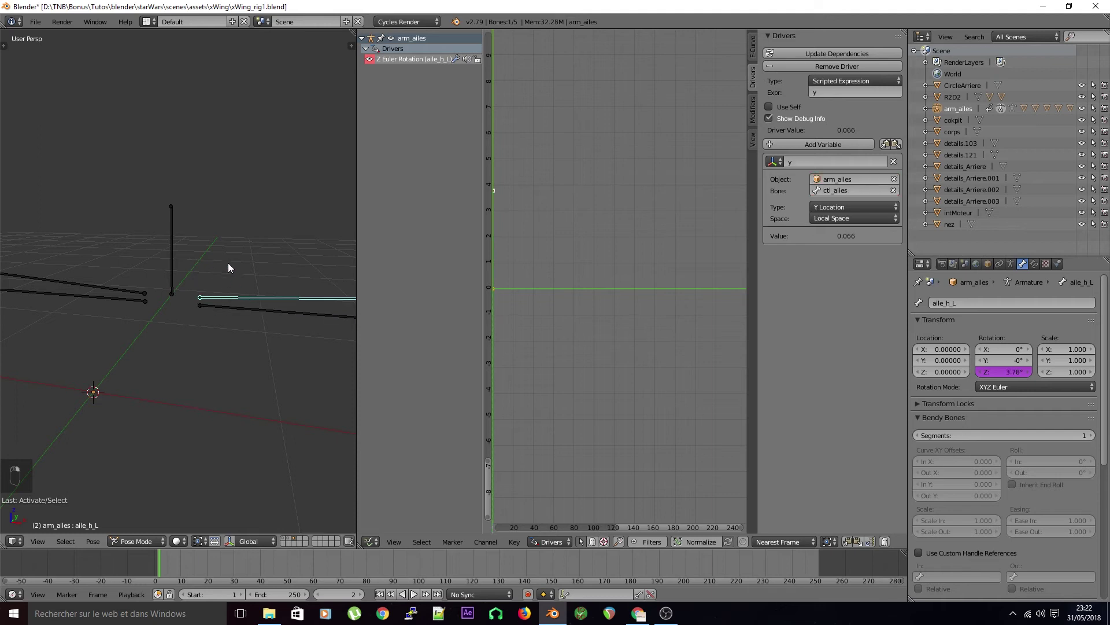
pyautogui.click(886, 144)
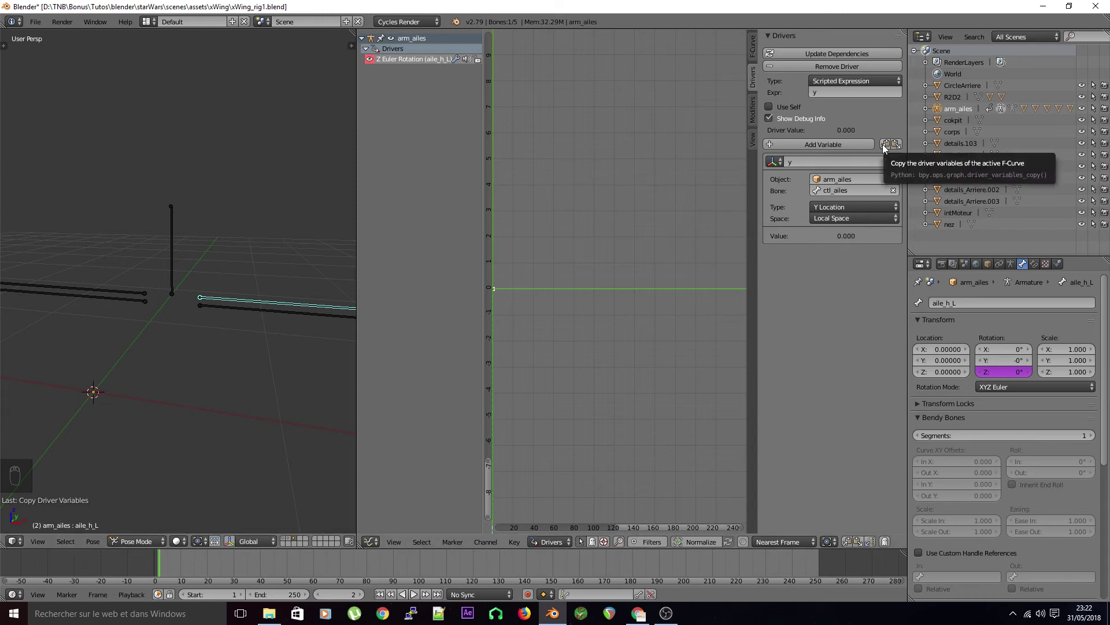
pyautogui.rightClick(269, 311)
pyautogui.click(893, 162)
pyautogui.click(896, 144)
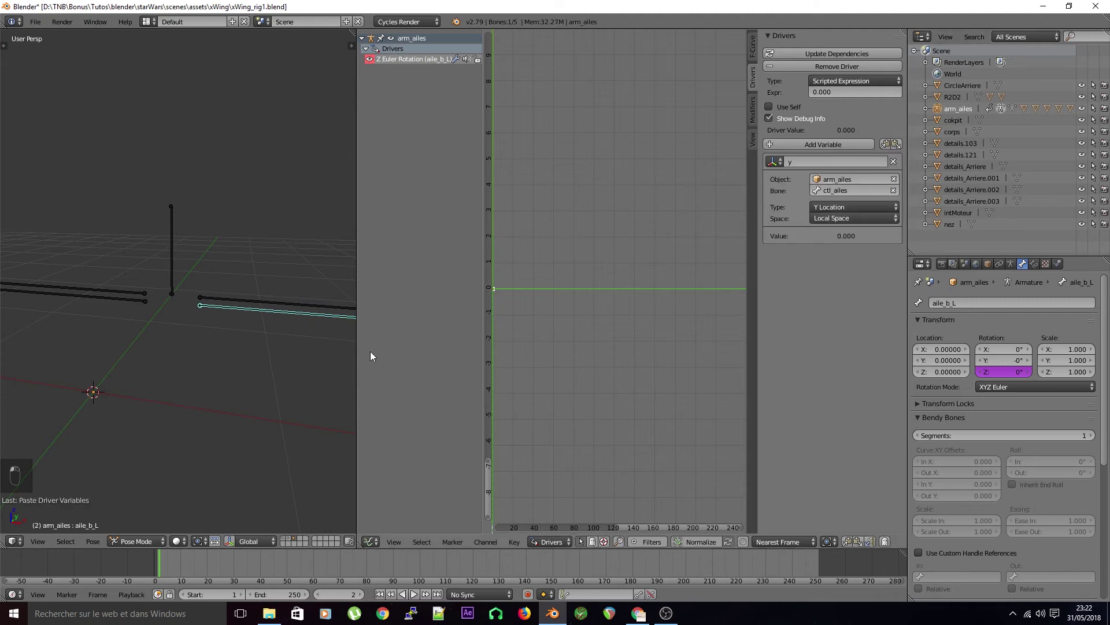
# Set the aile_b_L driver's expression to y and trial-move ctl_ailes to check the bone's direction
pyautogui.click(838, 92)
pyautogui.write('y')
pyautogui.press('Return')
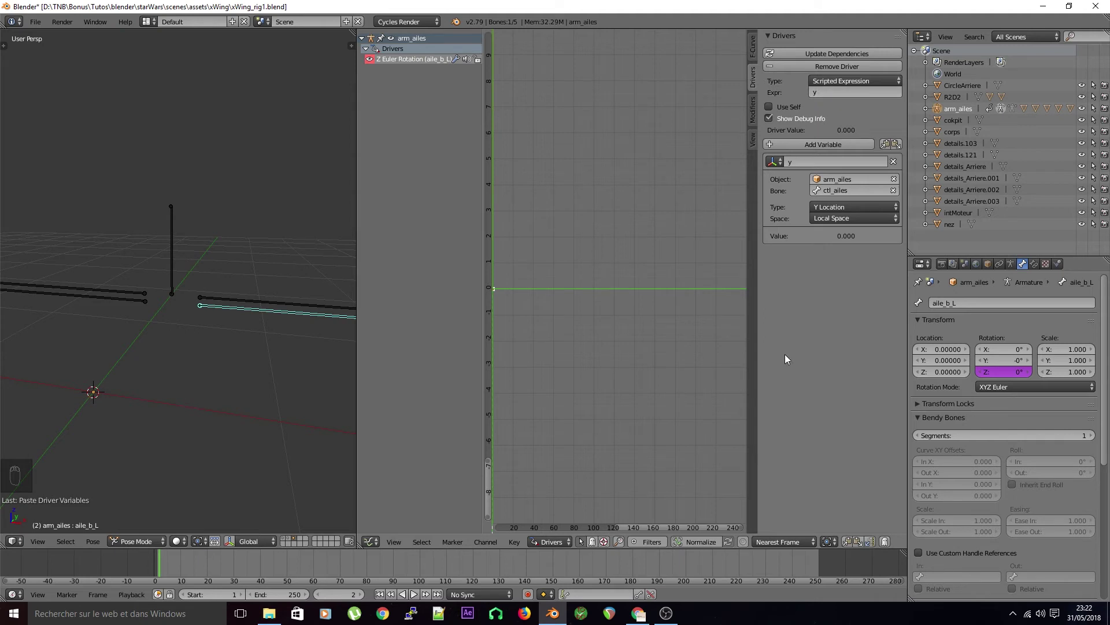
pyautogui.rightClick(177, 257)
pyautogui.press('g')
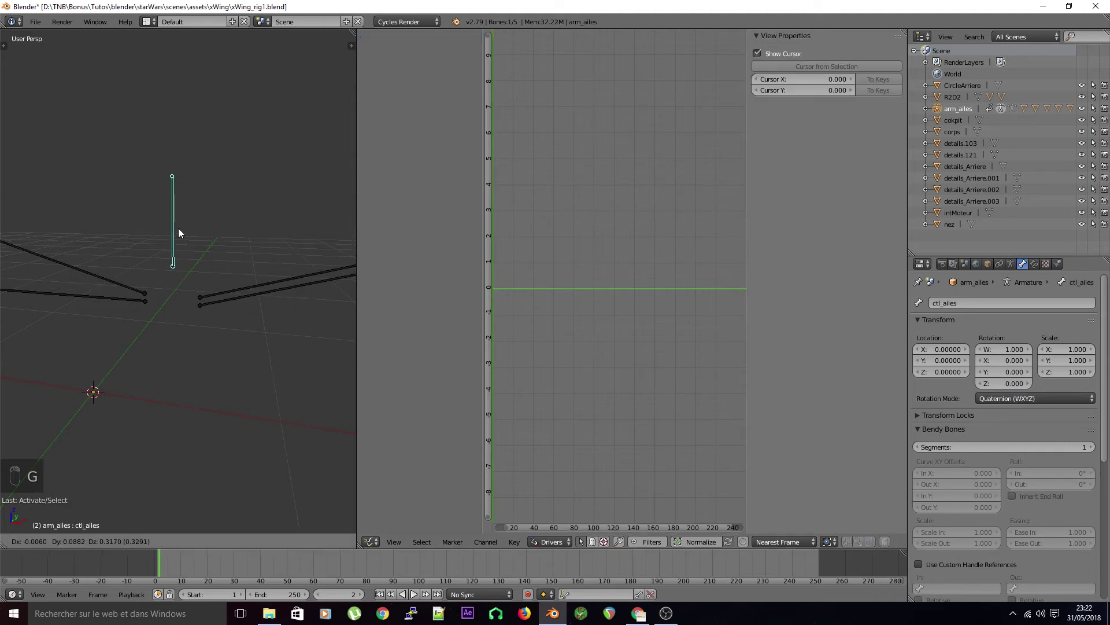
pyautogui.rightClick(179, 234)
# Change the aile_b_L driver's expression to -y and trial-move ctl_ailes to check the inverted rotation
pyautogui.rightClick(254, 295)
pyautogui.click(833, 93)
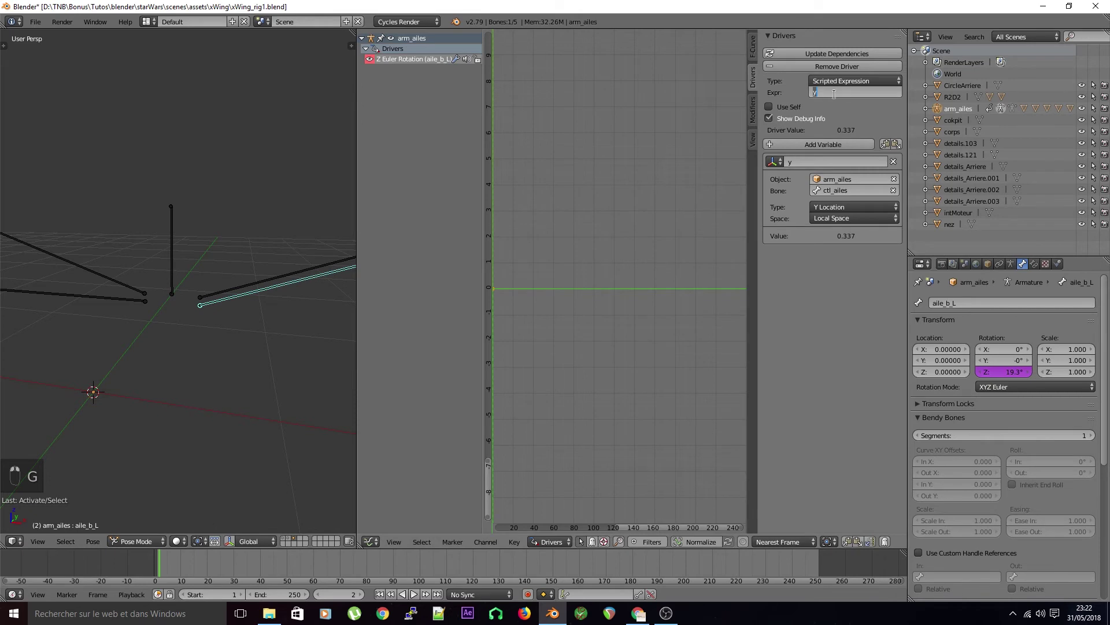
pyautogui.press('Return')
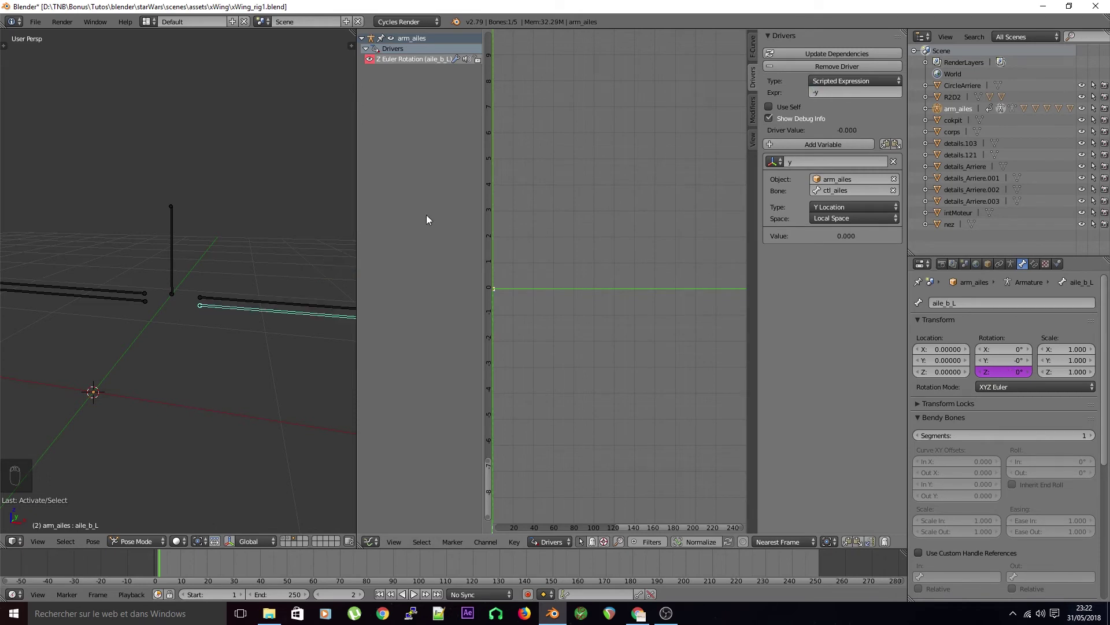
pyautogui.rightClick(169, 244)
pyautogui.press('g')
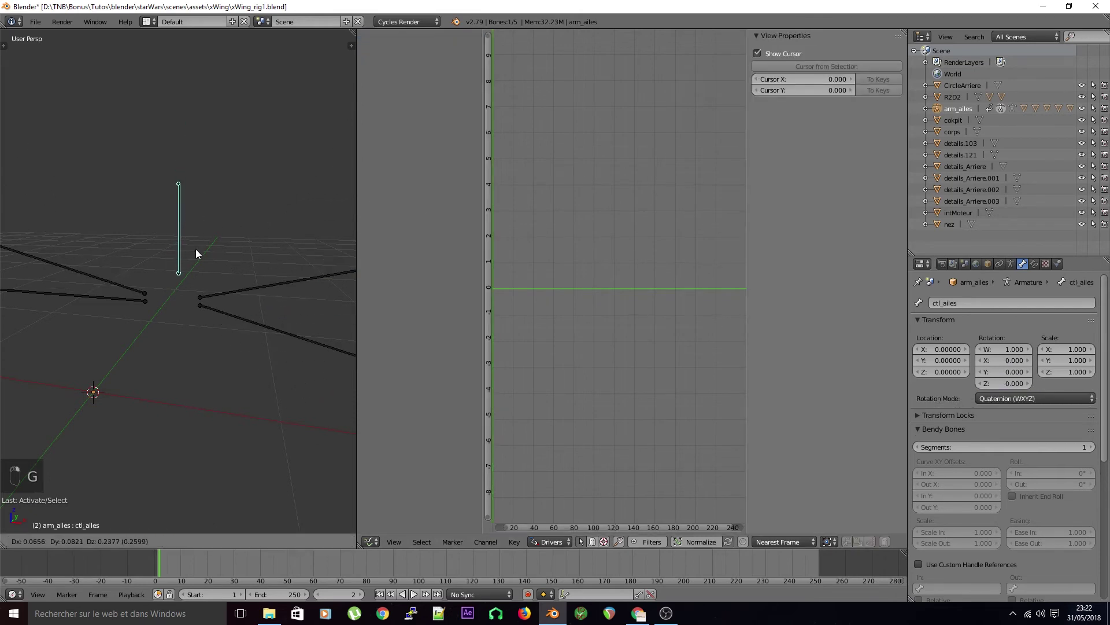
# Compare the driver settings of the lower wing bone aile_b_R with those of the upper wing bones
pyautogui.rightClick(91, 294)
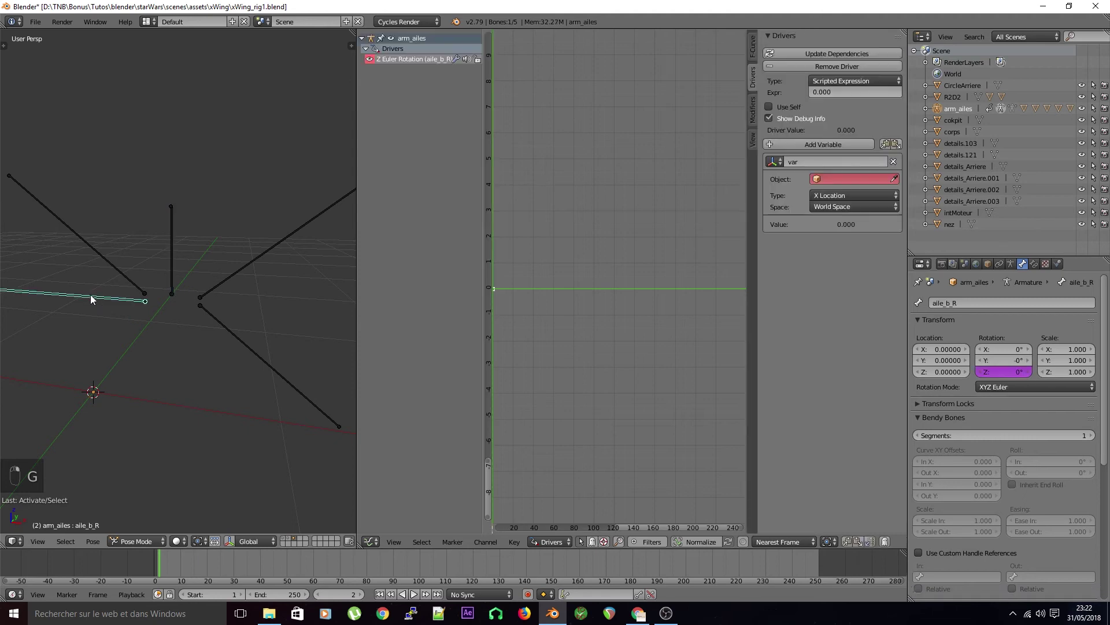
pyautogui.rightClick(120, 269)
pyautogui.rightClick(234, 281)
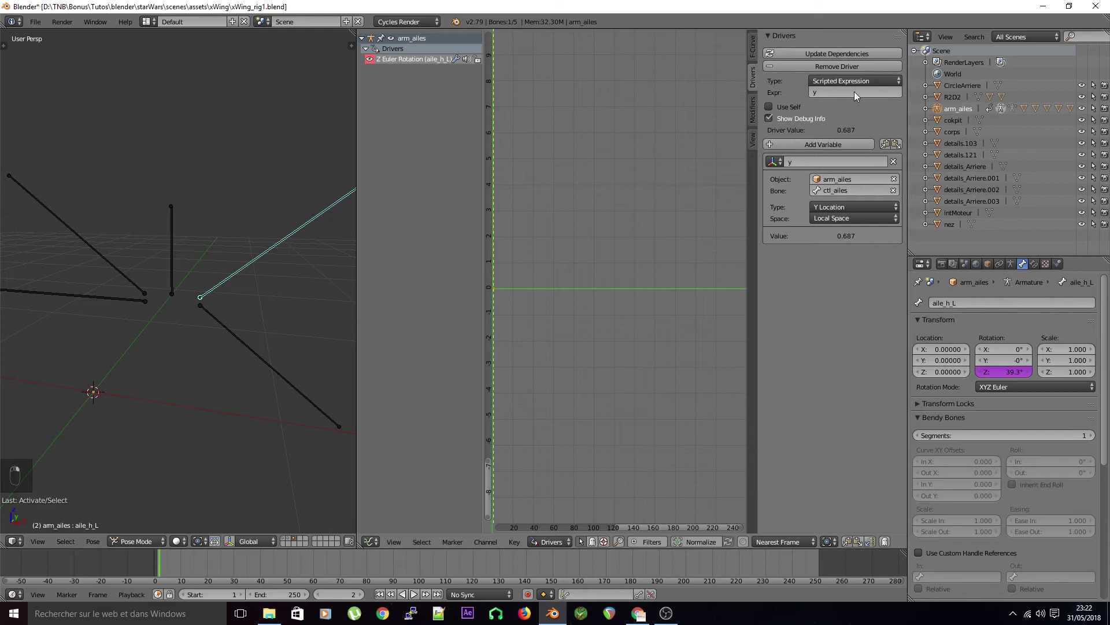
pyautogui.rightClick(86, 297)
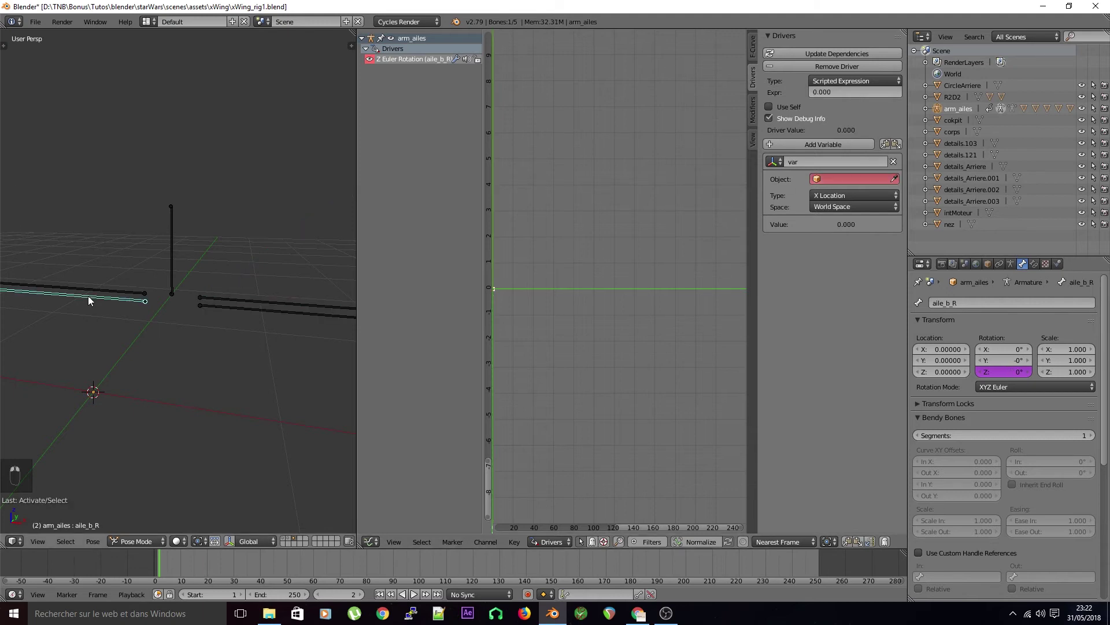
# Trial-move ctl_ailes and replace the var variable of the aile_b_R driver with the copied y variable
pyautogui.moveTo(179, 270); pyautogui.dragTo(189, 233, button='right')
pyautogui.rightClick(189, 233)
pyautogui.press('g')
pyautogui.rightClick(198, 241)
pyautogui.rightClick(122, 305)
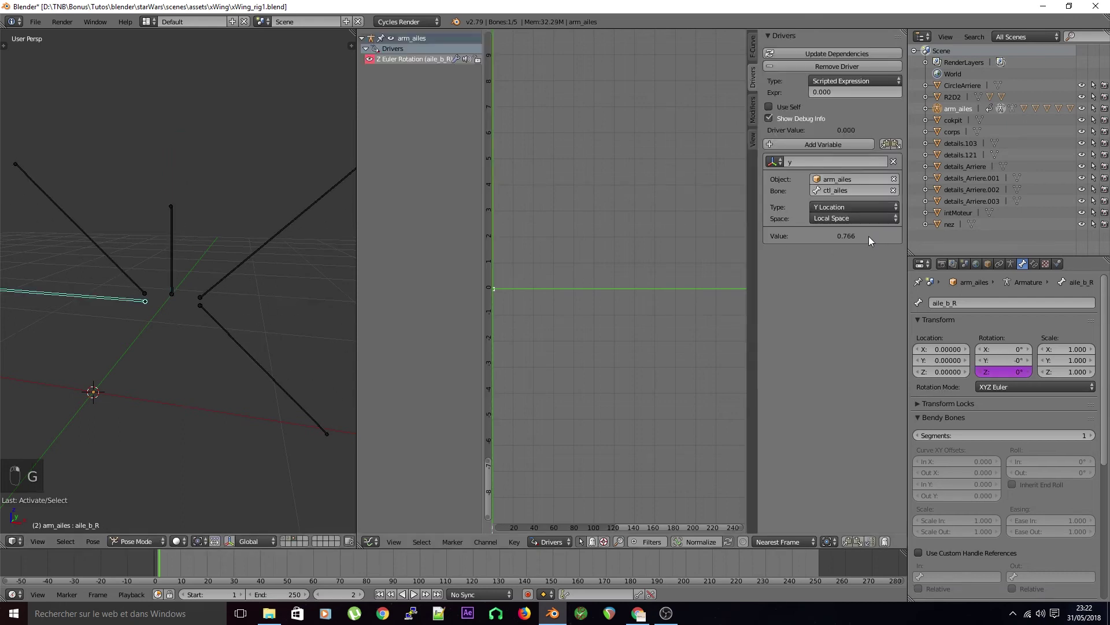
# Set the expression of the aile_b_R driver to y
pyautogui.click(835, 161)
pyautogui.click(824, 94)
pyautogui.click(840, 91)
pyautogui.write('y')
pyautogui.press('Return')
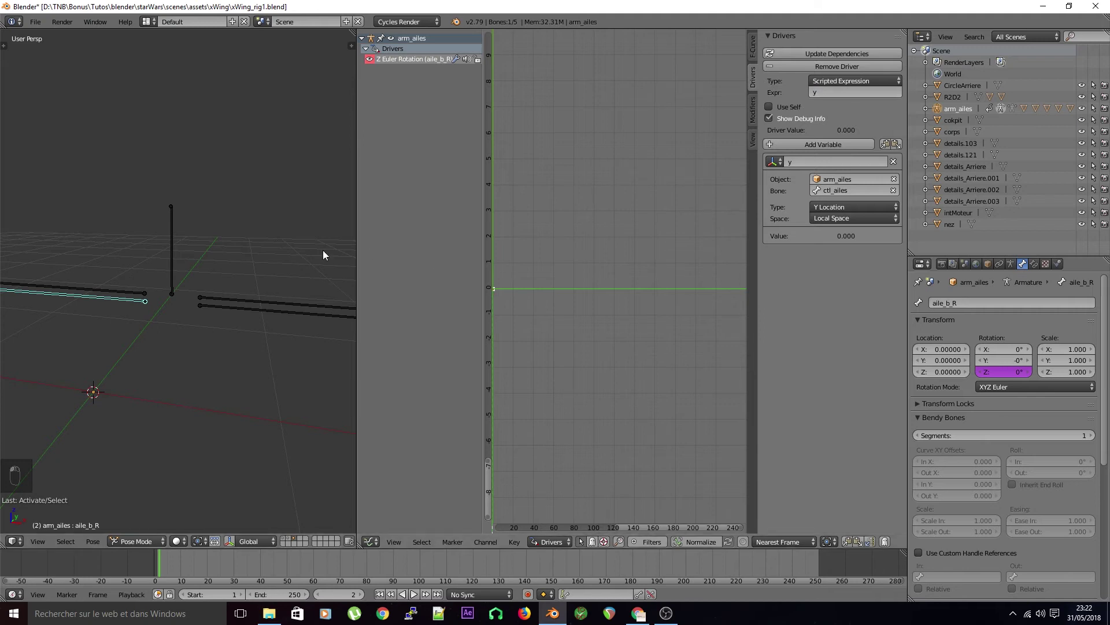
# Trial-move ctl_ailes and examine from several angles how all four wing bones rotate
pyautogui.rightClick(176, 260)
pyautogui.press('g')
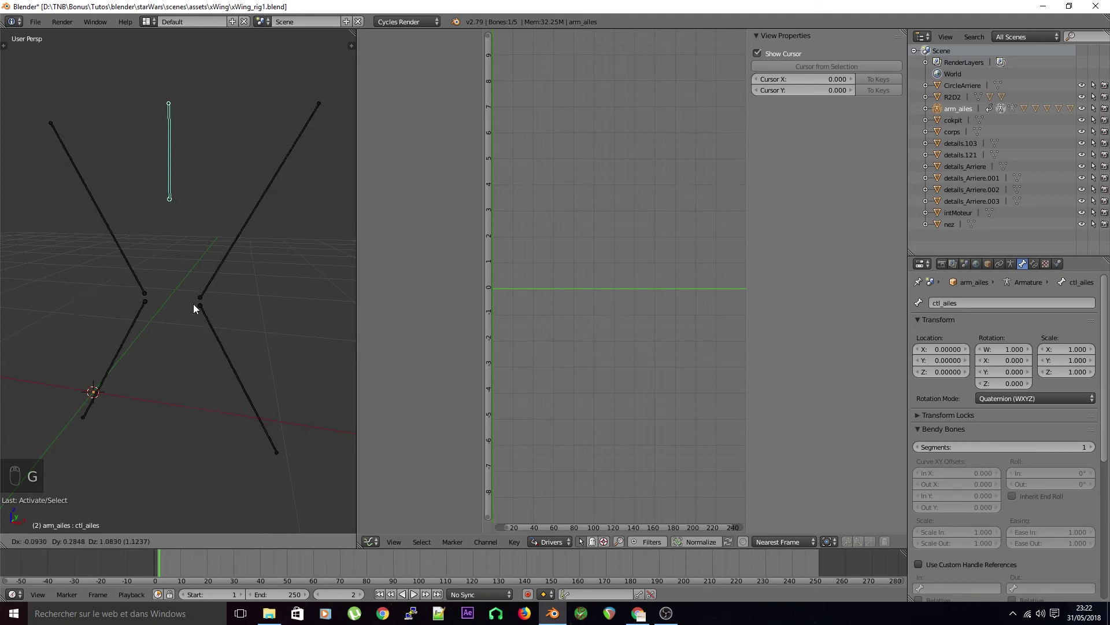
pyautogui.rightClick(186, 348)
pyautogui.moveTo(239, 361); pyautogui.dragTo(168, 400, button='middle')
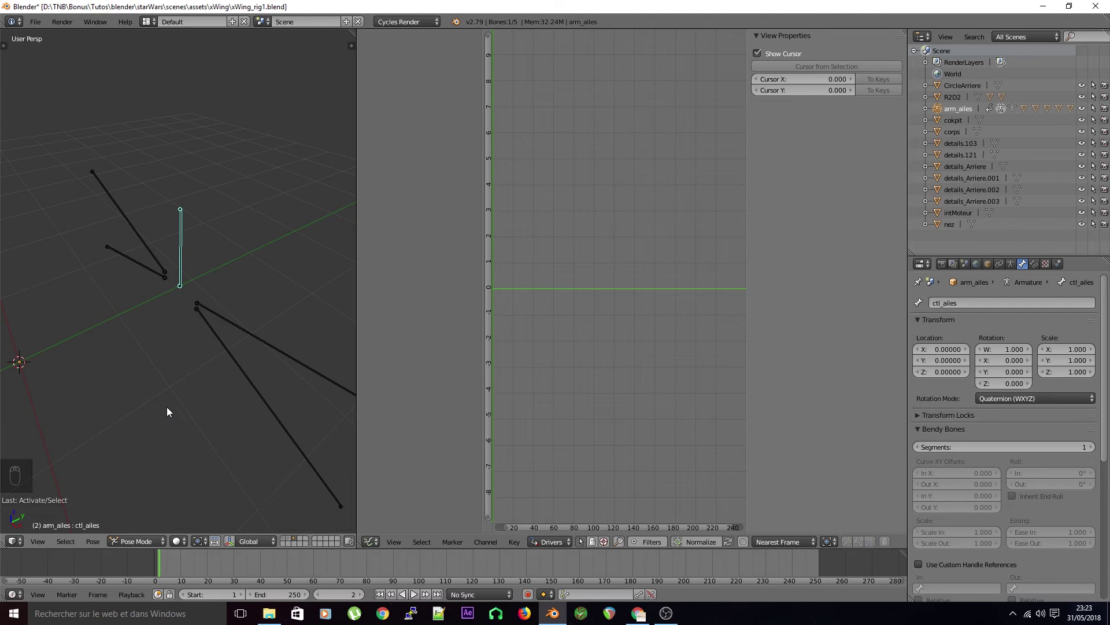
pyautogui.moveTo(167, 407); pyautogui.dragTo(220, 397, button='middle')
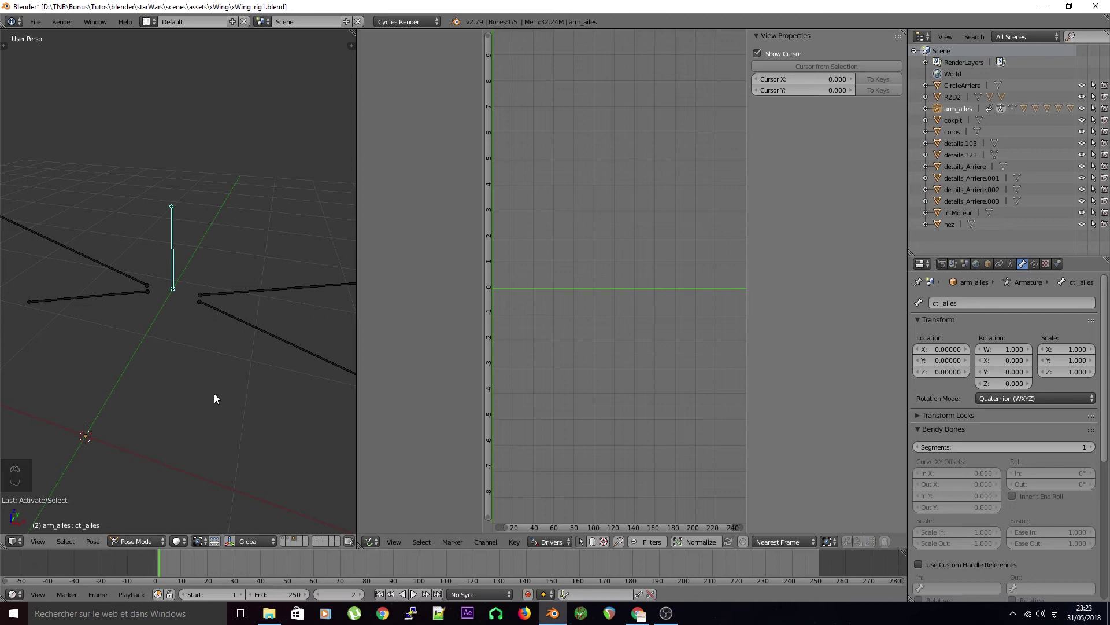
pyautogui.moveTo(202, 425); pyautogui.dragTo(154, 400, button='middle')
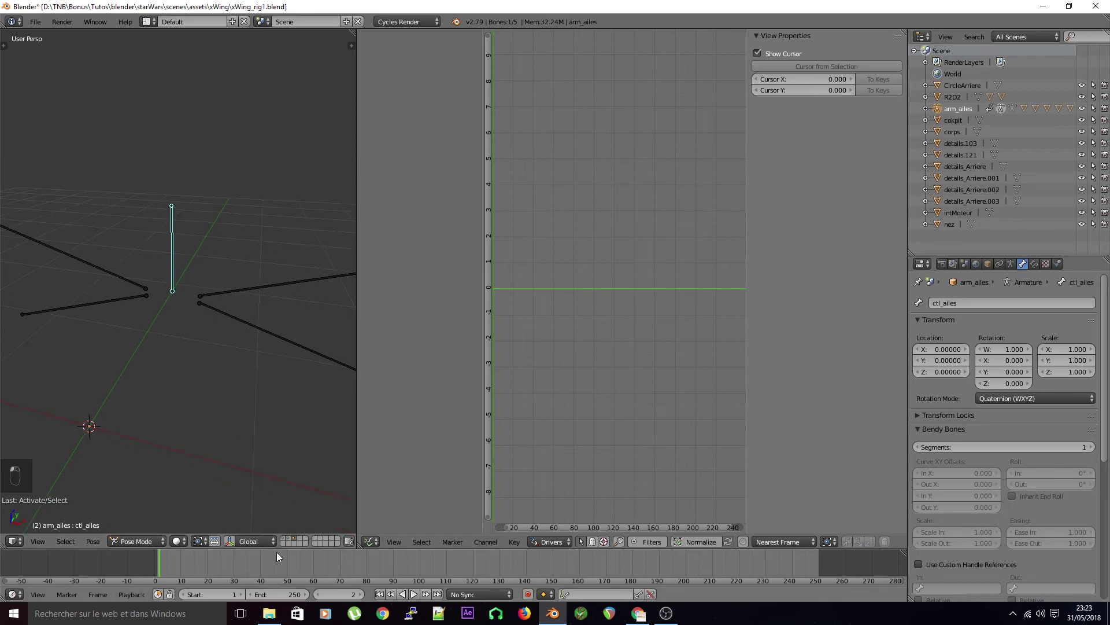
# Show the ship's mesh layers together with the armature and trial-move ctl_ailes to check the wings
pyautogui.keyDown('shift'); pyautogui.click(285, 539); pyautogui.keyUp('shift')
pyautogui.keyDown('shift'); pyautogui.click(289, 539); pyautogui.keyUp('shift')
pyautogui.scroll(-2, 211, 416)
pyautogui.scroll(1, 212, 417)
pyautogui.press('g')
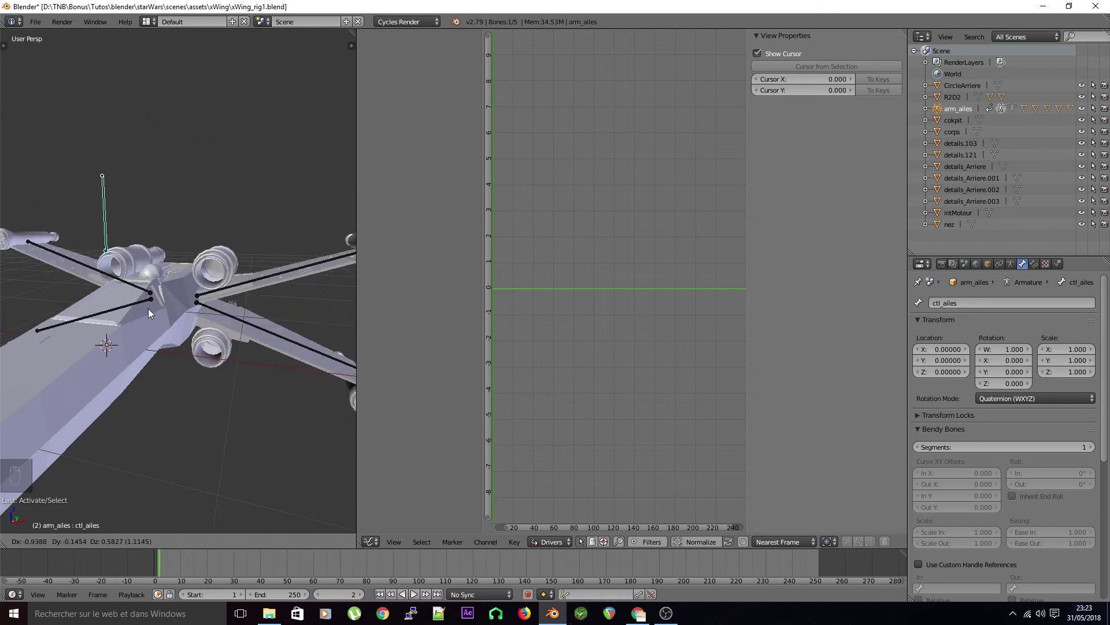
pyautogui.click(337, 297)
pyautogui.moveTo(273, 363)
pyautogui.mouseDown(button='middle')
pyautogui.moveTo(211, 362)
pyautogui.moveTo(275, 370)
pyautogui.mouseUp(button='middle')
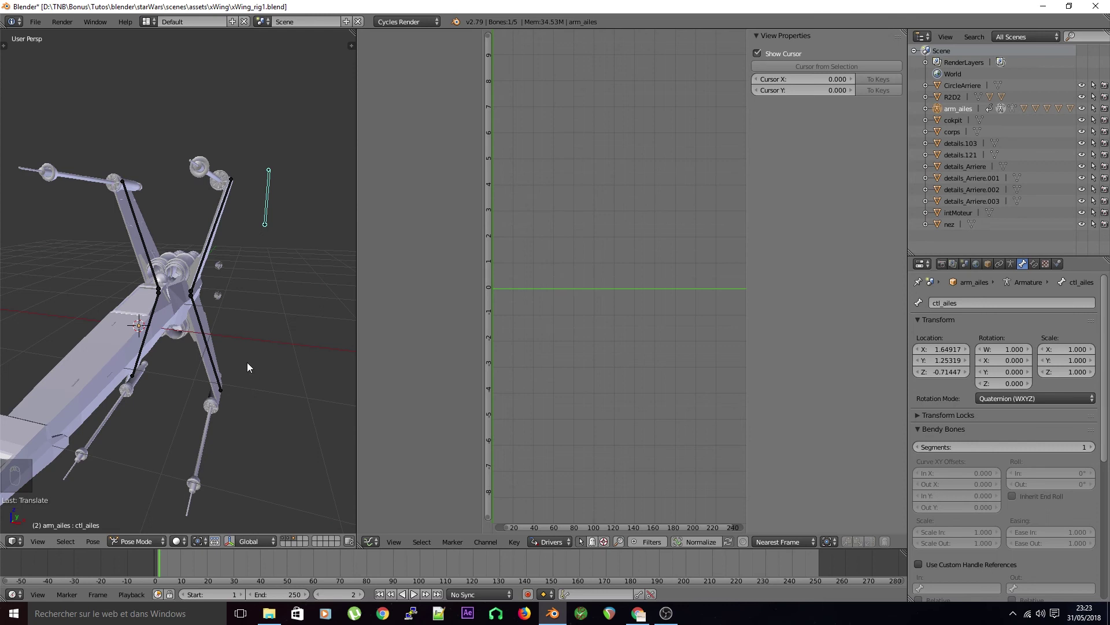
# Clear the location of ctl_ailes, deselect the bones and save the file over the existing one
pyautogui.hotkey('alt', 'g')
pyautogui.press('g')
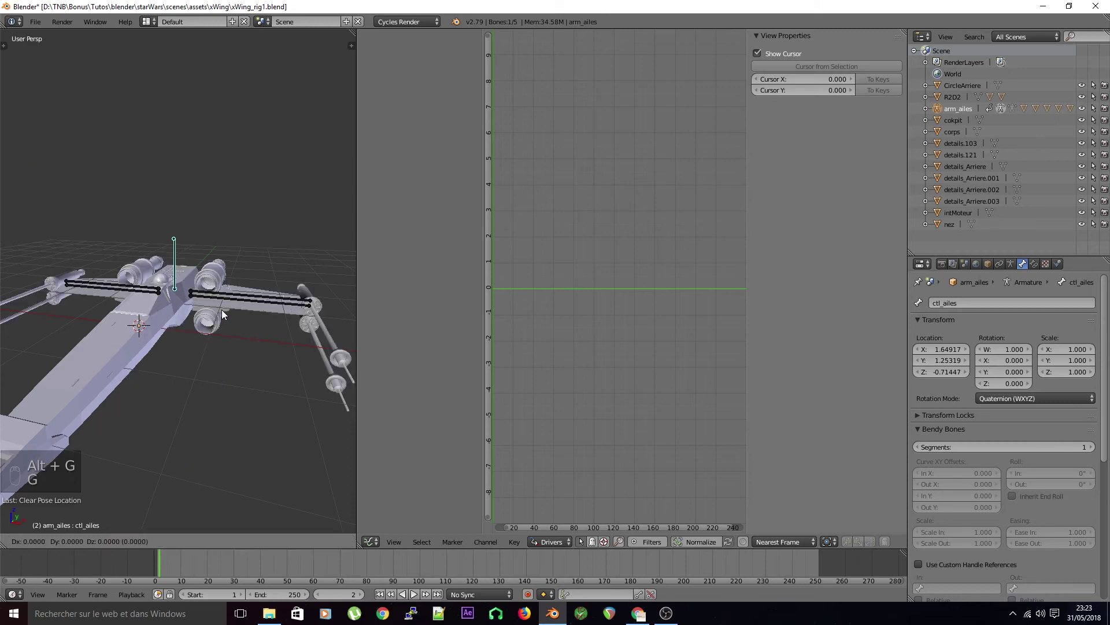
pyautogui.press('a')
pyautogui.hotkey('ctrl', 's')
pyautogui.click(223, 333)
# Switch the armature to Object Mode and select the engine blades mesh lame_moteurs
pyautogui.moveTo(227, 386); pyautogui.dragTo(131, 391, button='middle')
pyautogui.scroll(4, 157, 371)
pyautogui.rightClick(115, 304)
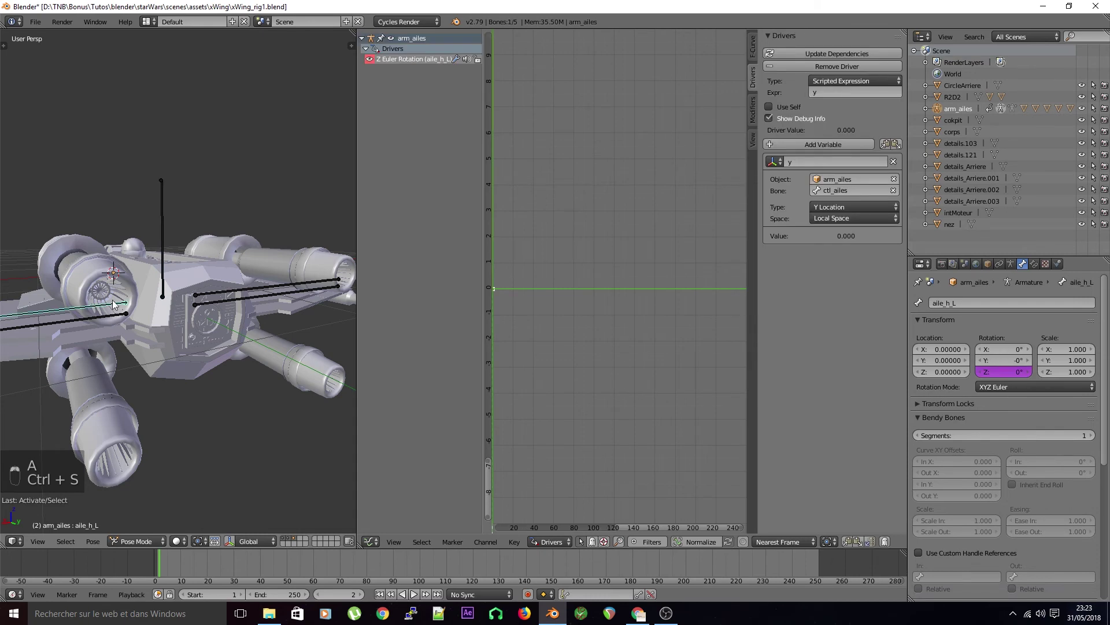
pyautogui.click(125, 541)
pyautogui.click(130, 501)
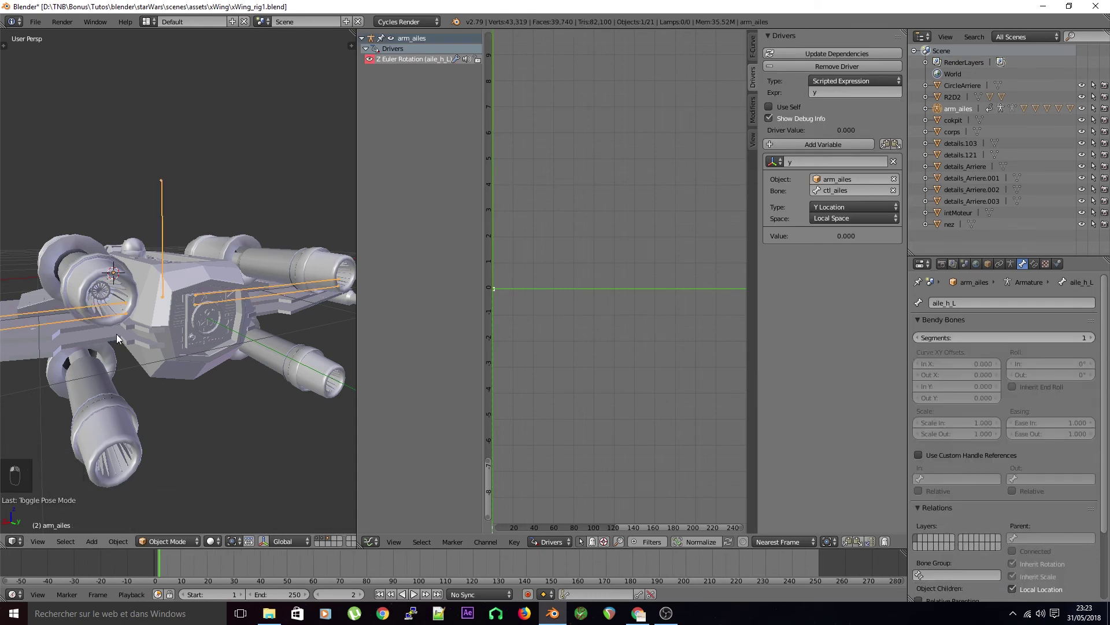
pyautogui.rightClick(106, 295)
pyautogui.rightClick(117, 299)
# Enter Edit Mode on lame_moteurs in a front orthographic wireframe view and show its vertex groups
pyautogui.moveTo(143, 387); pyautogui.dragTo(219, 372, button='middle')
pyautogui.press('KP_1')
pyautogui.press('KP_5')
pyautogui.press('z')
pyautogui.press('Tab')
pyautogui.click(1022, 264)
# Assign the blade vertices of the upper left-wing engine to the aile_h_L vertex group
pyautogui.click(941, 402)
pyautogui.press('b')
pyautogui.moveTo(232, 203); pyautogui.dragTo(161, 272)
pyautogui.click(934, 483)
pyautogui.press('a')
# Assign the blade vertices of the lower left-wing engine to the aile_b_L vertex group
pyautogui.press('b')
pyautogui.moveTo(228, 373); pyautogui.dragTo(159, 300)
pyautogui.click(941, 413)
pyautogui.click(931, 484)
pyautogui.press('a')
# Assign the blade vertices of the lower right-wing engine to the aile_b_R vertex group
pyautogui.press('b')
pyautogui.moveTo(174, 360); pyautogui.dragTo(99, 292)
pyautogui.click(941, 437)
pyautogui.click(934, 483)
pyautogui.press('a')
# Restore the solid perspective view, leave Edit Mode on lame_moteurs and save the file
pyautogui.hotkey('ctrl', 's')
pyautogui.press('KP_5')
pyautogui.press('z')
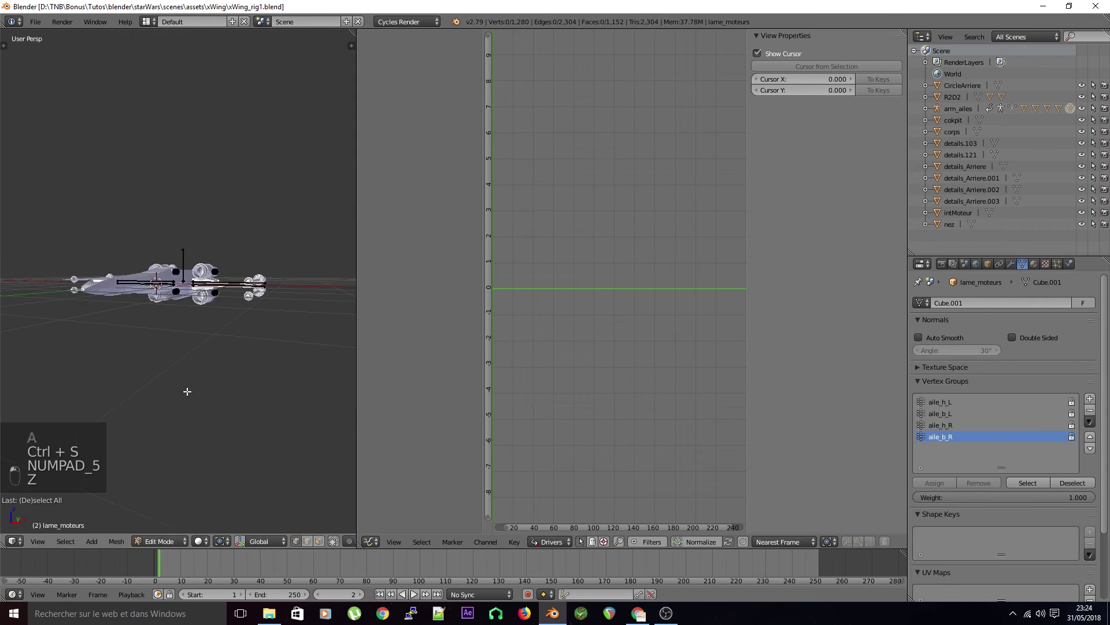
pyautogui.press('Tab')
pyautogui.hotkey('ctrl', 's')
pyautogui.click(187, 391)
# Put arm_ailes in Pose Mode and move ctl_ailes up to check which engine parts follow the wings
pyautogui.rightClick(194, 232)
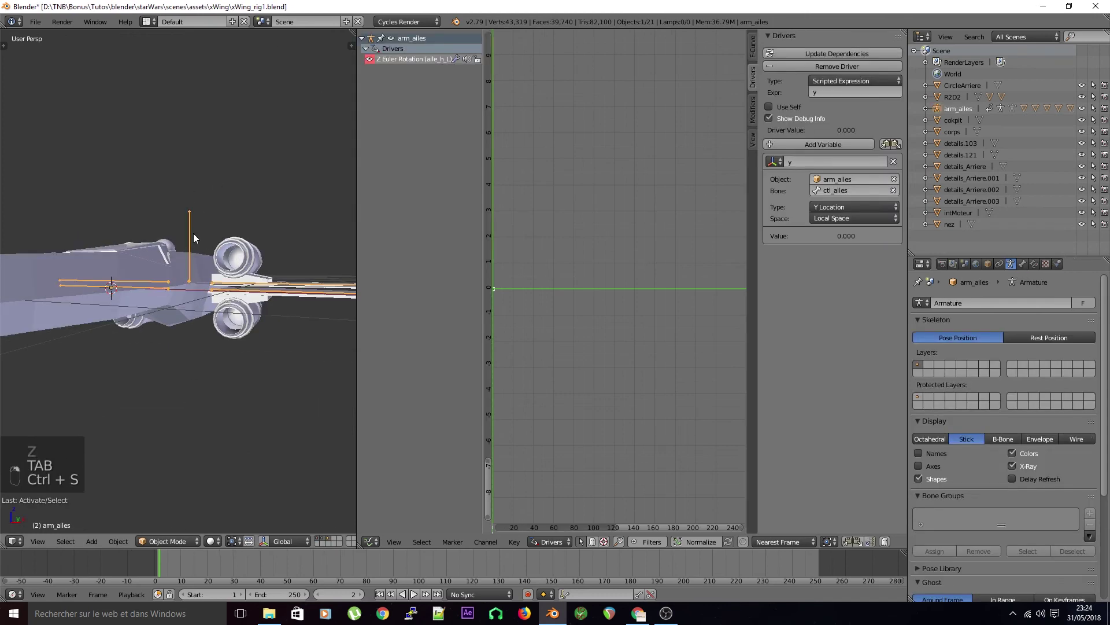
pyautogui.press('g')
pyautogui.rightClick(203, 249)
pyautogui.hotkey('ctrl', 'Tab')
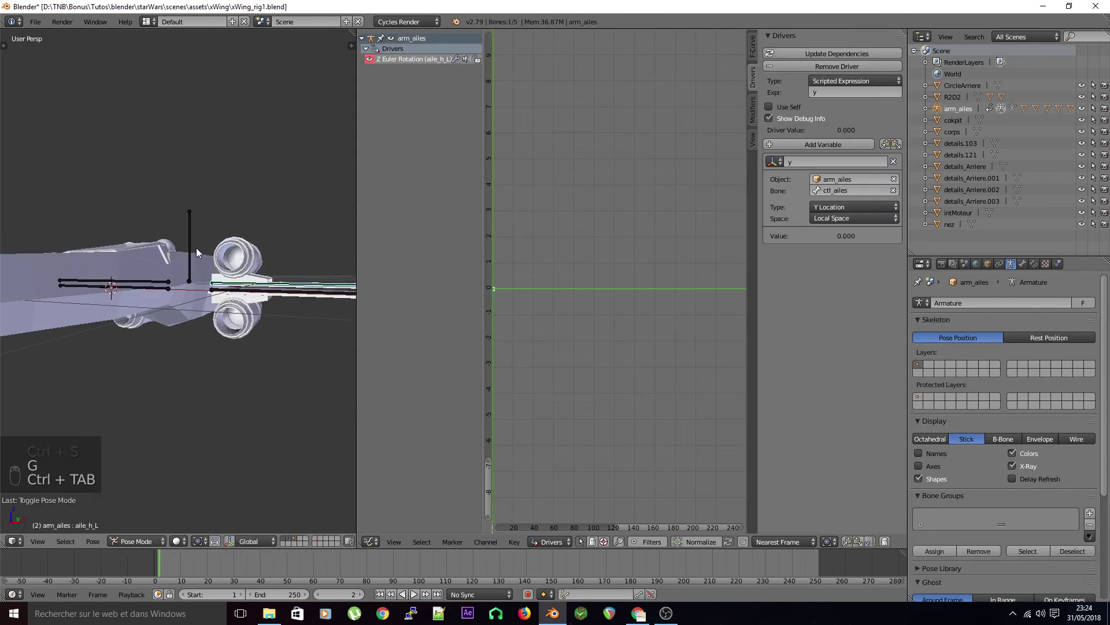
pyautogui.press('g')
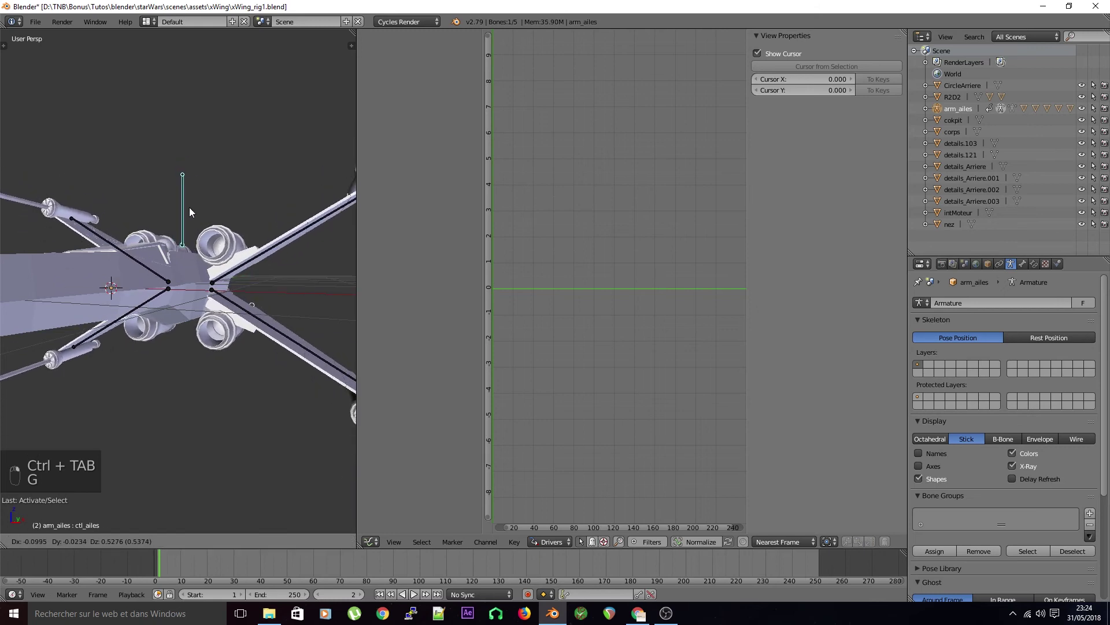
pyautogui.click(189, 207)
# Select the inner engine mesh intMoteur and switch it from Weight Paint to Object Mode
pyautogui.moveTo(293, 289); pyautogui.dragTo(235, 320, button='middle')
pyautogui.scroll(2, 232, 318)
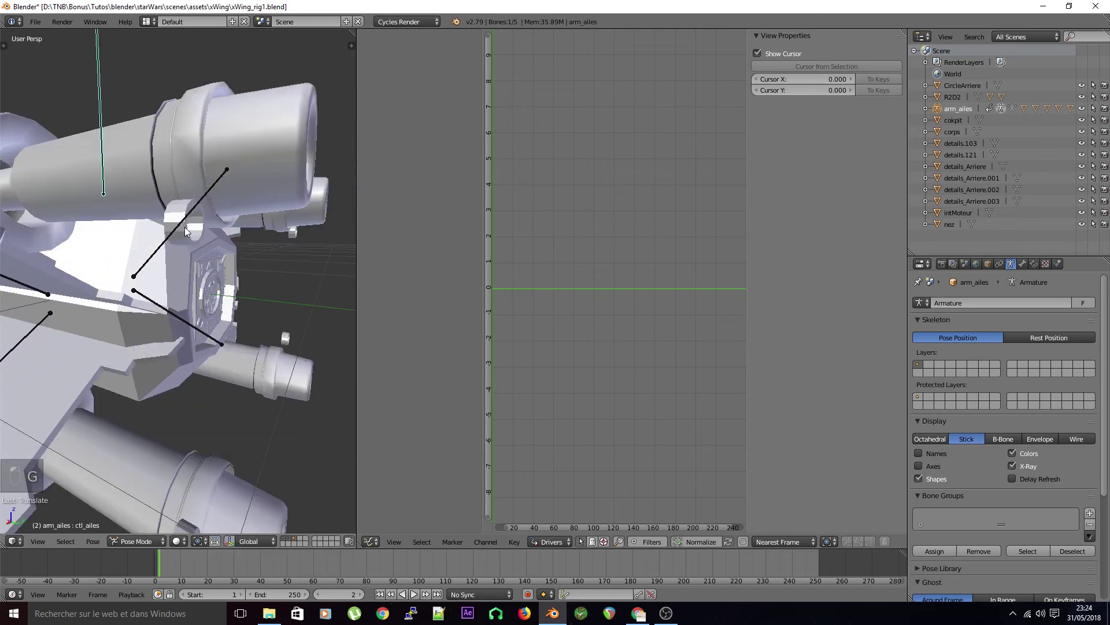
pyautogui.rightClick(184, 226)
pyautogui.scroll(-3, 245, 322)
pyautogui.rightClick(181, 268)
pyautogui.scroll(1, 231, 337)
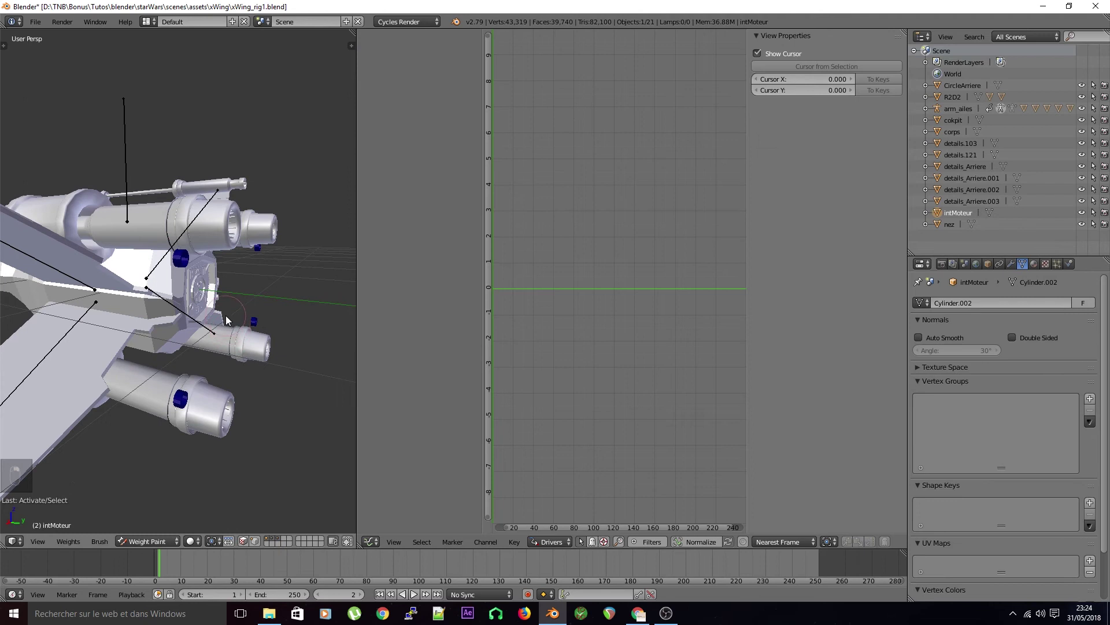
pyautogui.rightClick(219, 319)
pyautogui.rightClick(184, 267)
pyautogui.click(170, 538)
pyautogui.click(162, 527)
# Check the geometry of intMoteur in Edit Mode and return it to Object Mode
pyautogui.press('Tab')
pyautogui.press('a')
pyautogui.press('a')
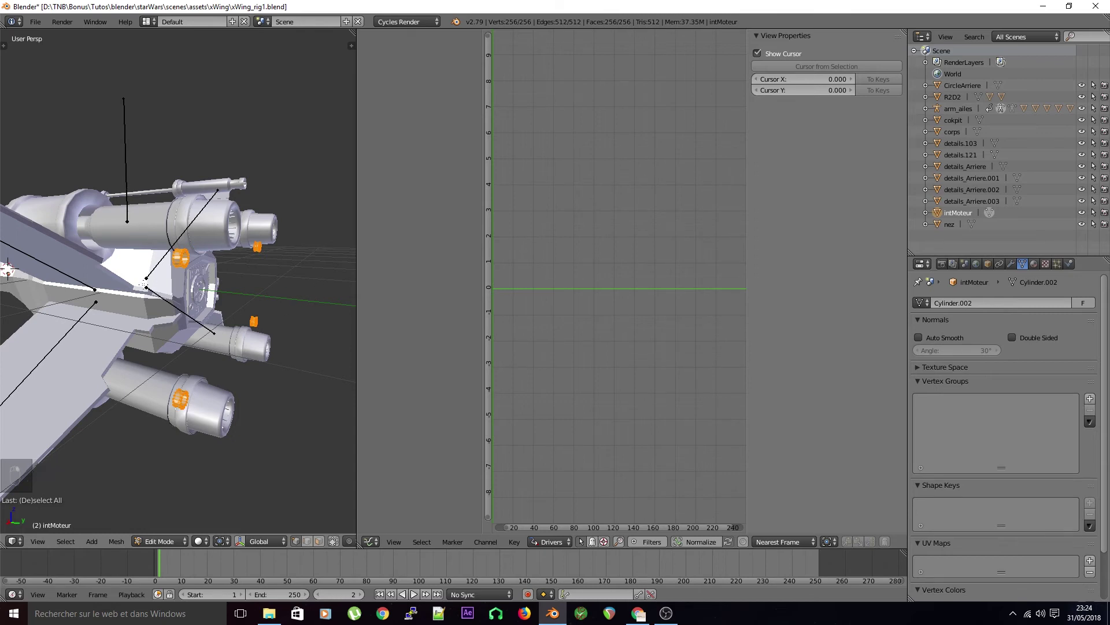
pyautogui.keyDown('shift'); pyautogui.moveTo(42, 477); pyautogui.dragTo(86, 467, button='middle'); pyautogui.keyUp('shift')
pyautogui.click(137, 543)
pyautogui.click(154, 535)
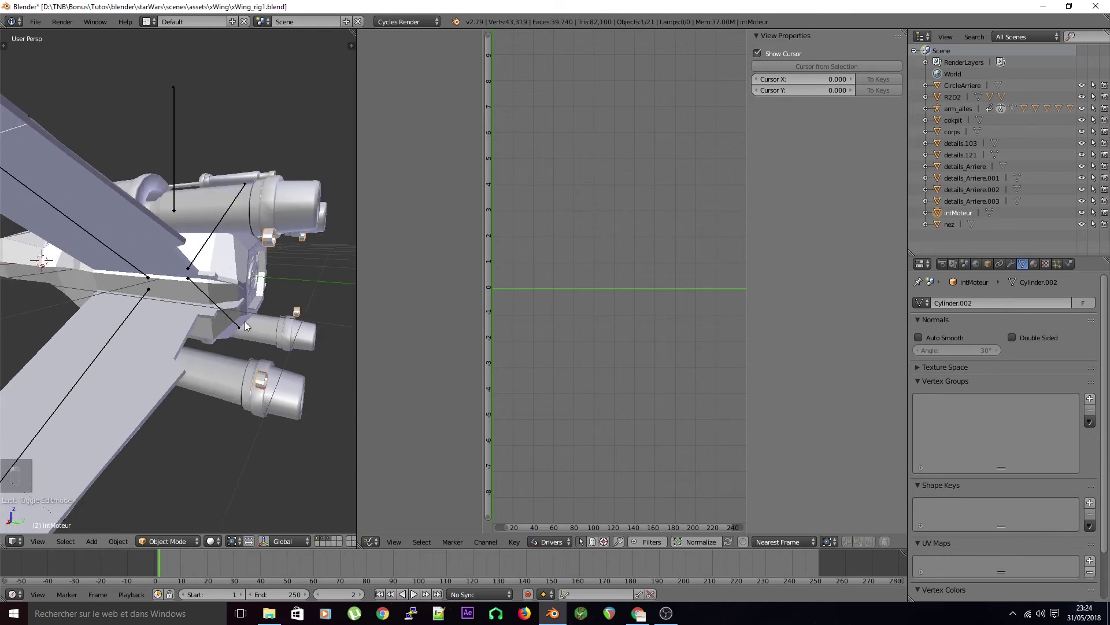
# Parent intMoteur to the arm_ailes armature in Object Mode, with vertex groups for its bones
pyautogui.rightClick(174, 156)
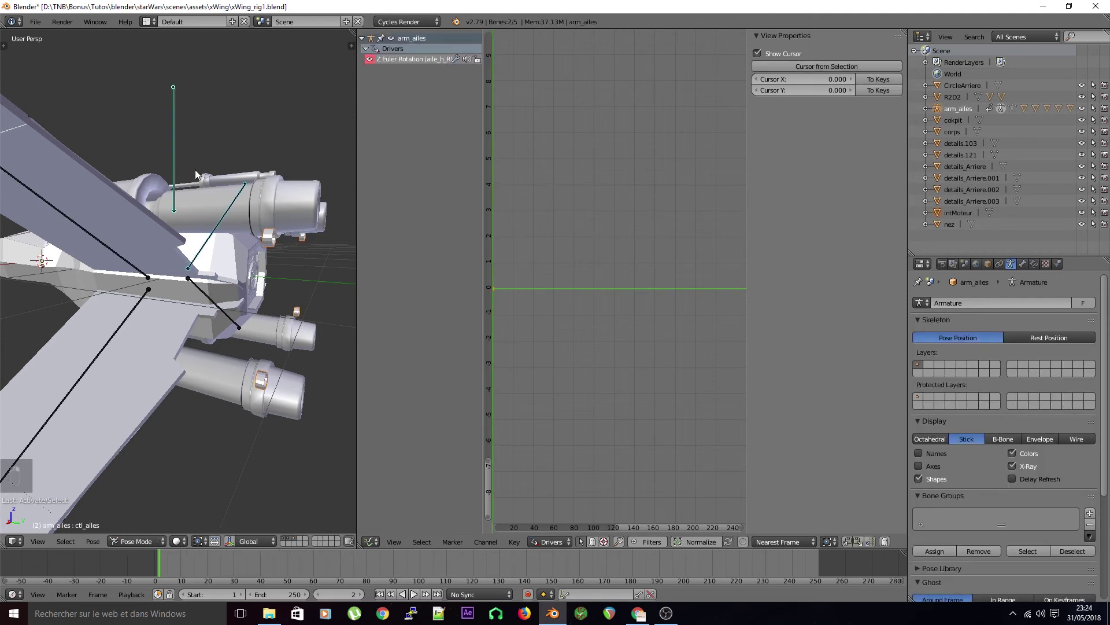
pyautogui.click(148, 543)
pyautogui.click(144, 523)
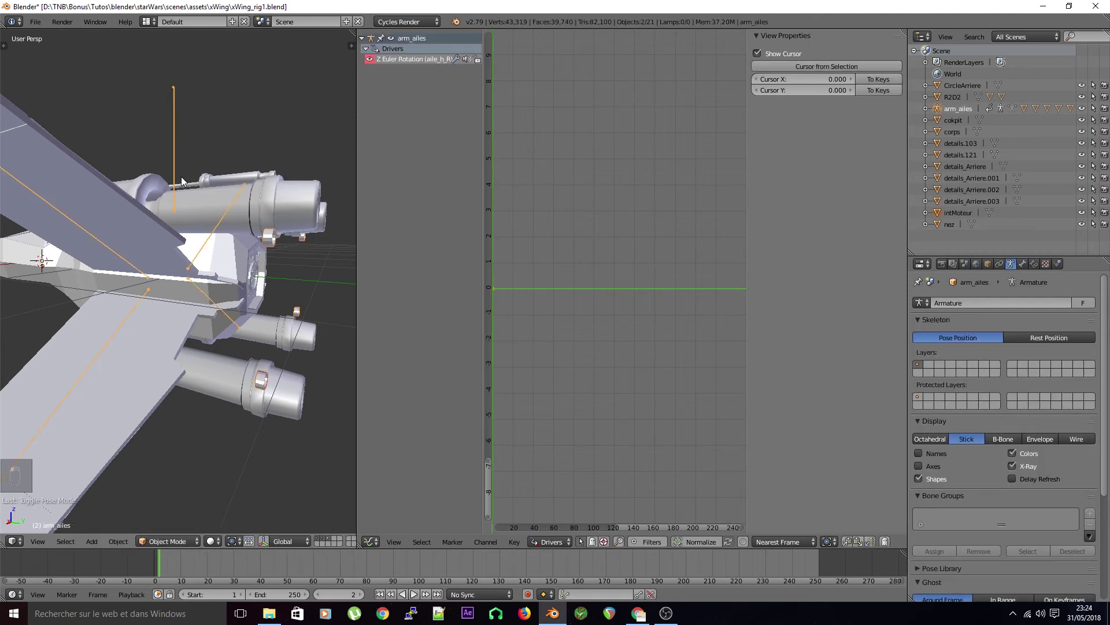
pyautogui.hotkey('ctrl', 'p')
pyautogui.moveTo(182, 176)
pyautogui.click(232, 187)
pyautogui.rightClick(268, 244)
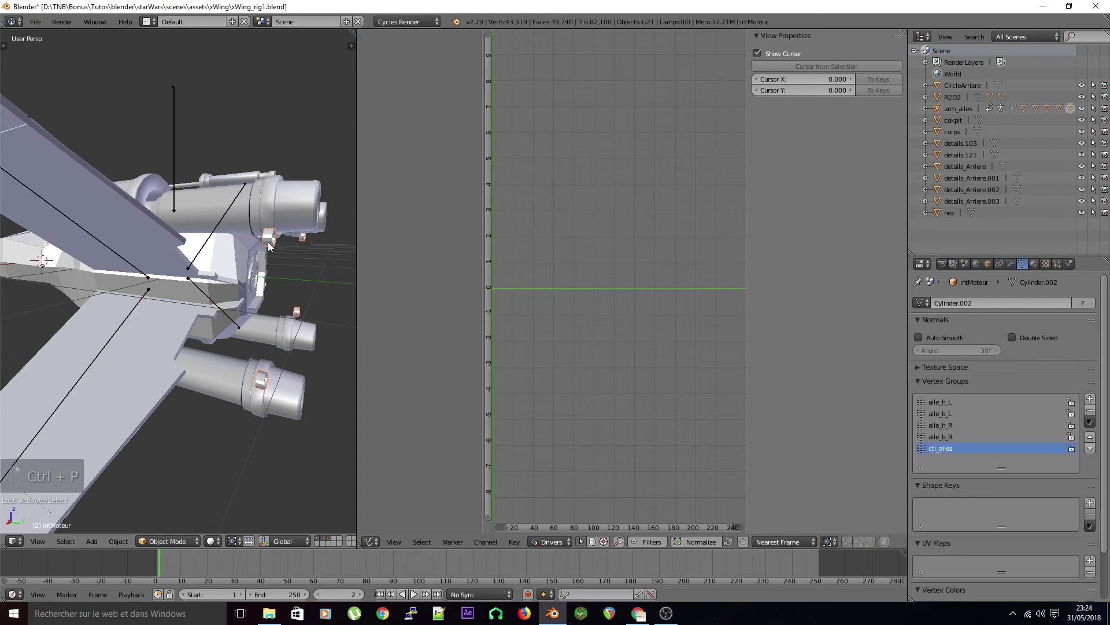
# Clear the location of ctl_ailes in Pose Mode, trial-move it and save the file
pyautogui.rightClick(179, 143)
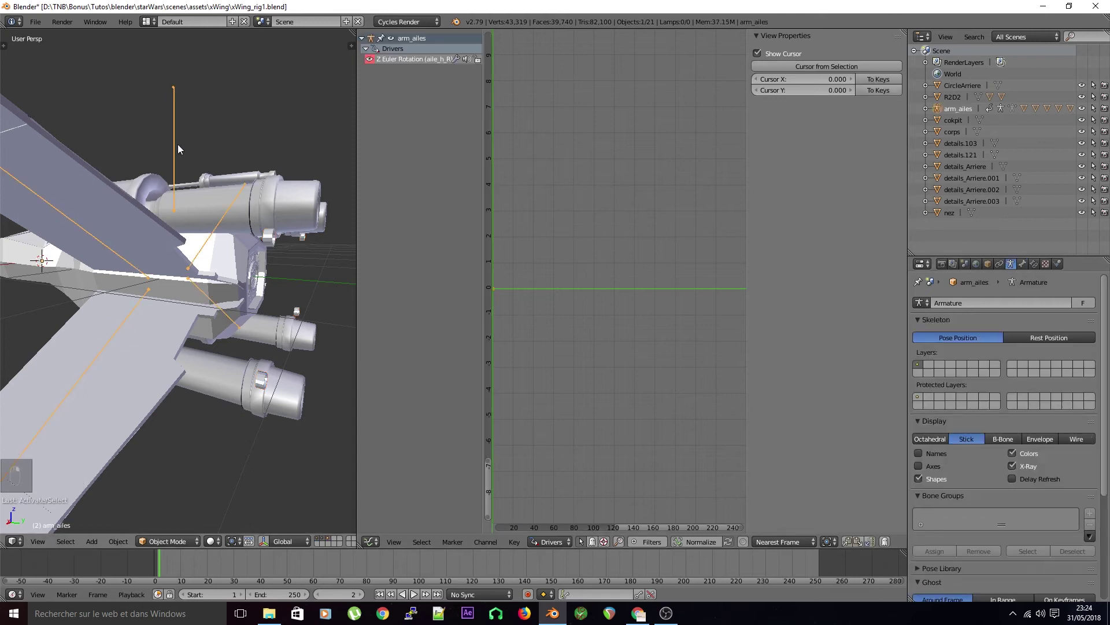
pyautogui.hotkey('ctrl', 'Tab')
pyautogui.hotkey('alt', 'g')
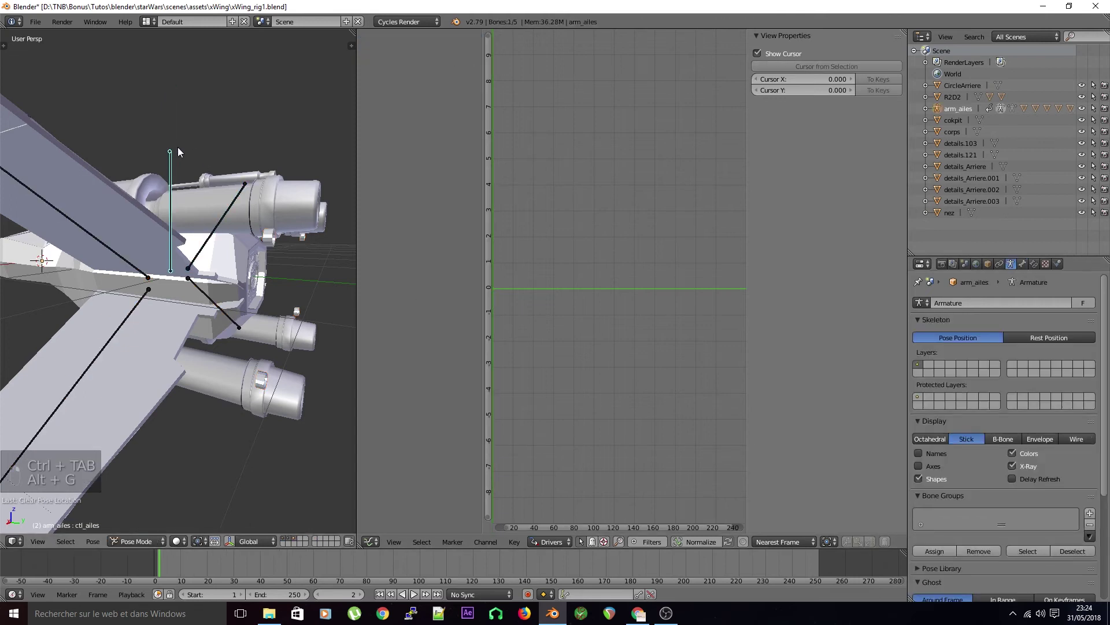
pyautogui.press('g')
pyautogui.click(221, 247)
pyautogui.moveTo(258, 346); pyautogui.dragTo(126, 365, button='middle')
pyautogui.hotkey('ctrl', 's')
pyautogui.click(225, 349)
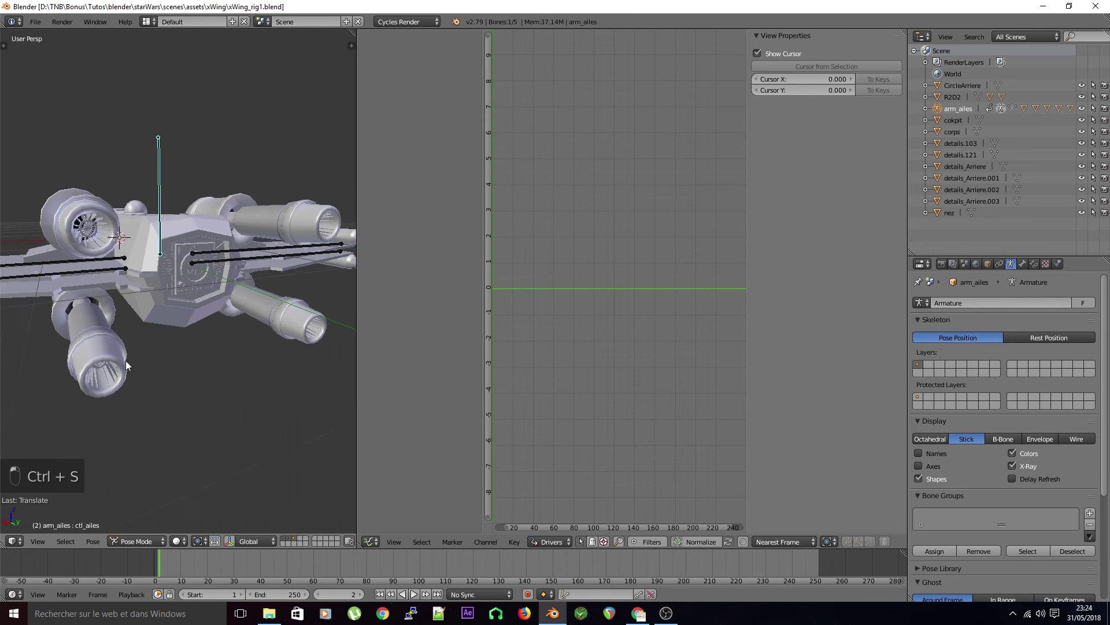
# Open intMoteur in Edit Mode with nothing selected, in a front orthographic wireframe view
pyautogui.scroll(3, 127, 364)
pyautogui.rightClick(113, 280)
pyautogui.press('Tab')
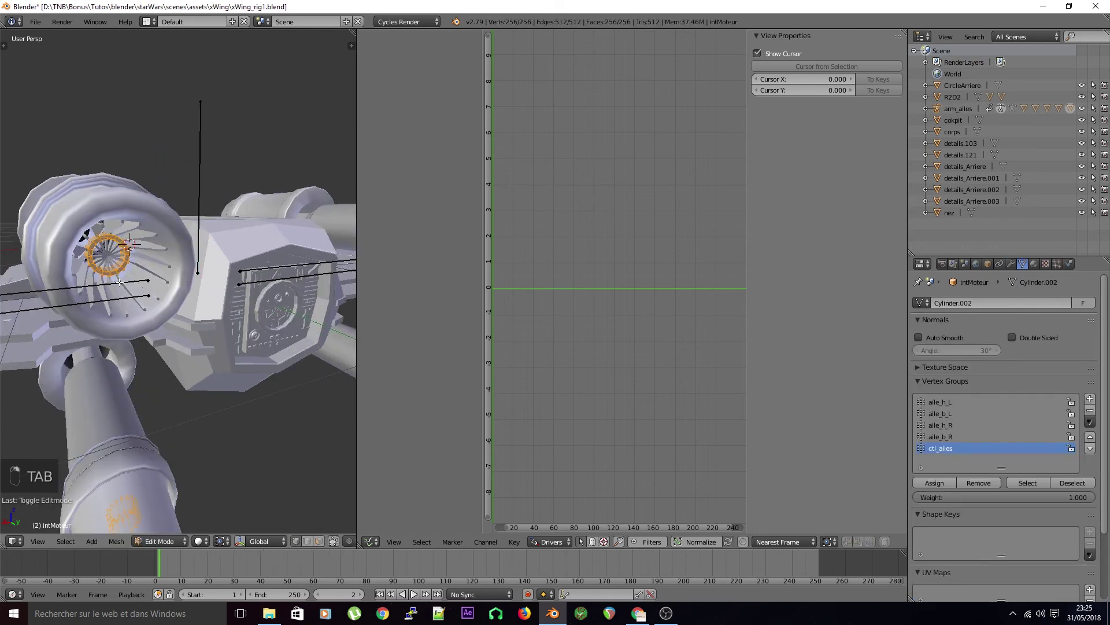
pyautogui.scroll(-5, 123, 348)
pyautogui.press('a')
pyautogui.press('a')
pyautogui.press('KP_1')
pyautogui.press('KP_5')
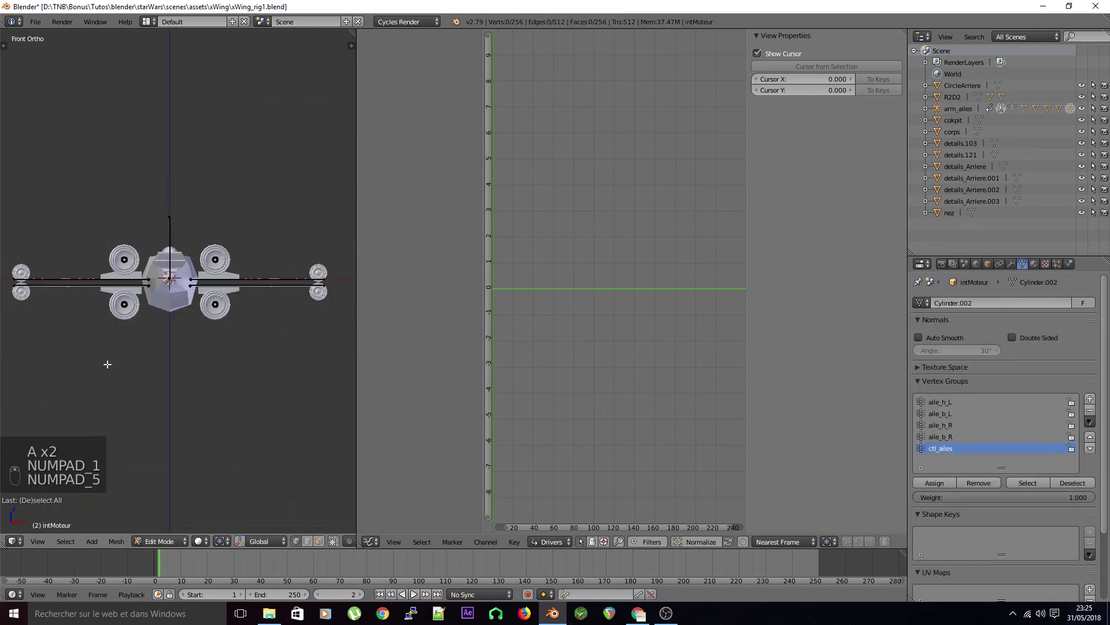
pyautogui.press('z')
pyautogui.scroll(4, 107, 364)
# Assign the intMoteur vertices of the upper left-wing engine to the aile_h_L vertex group
pyautogui.rightClick(251, 240)
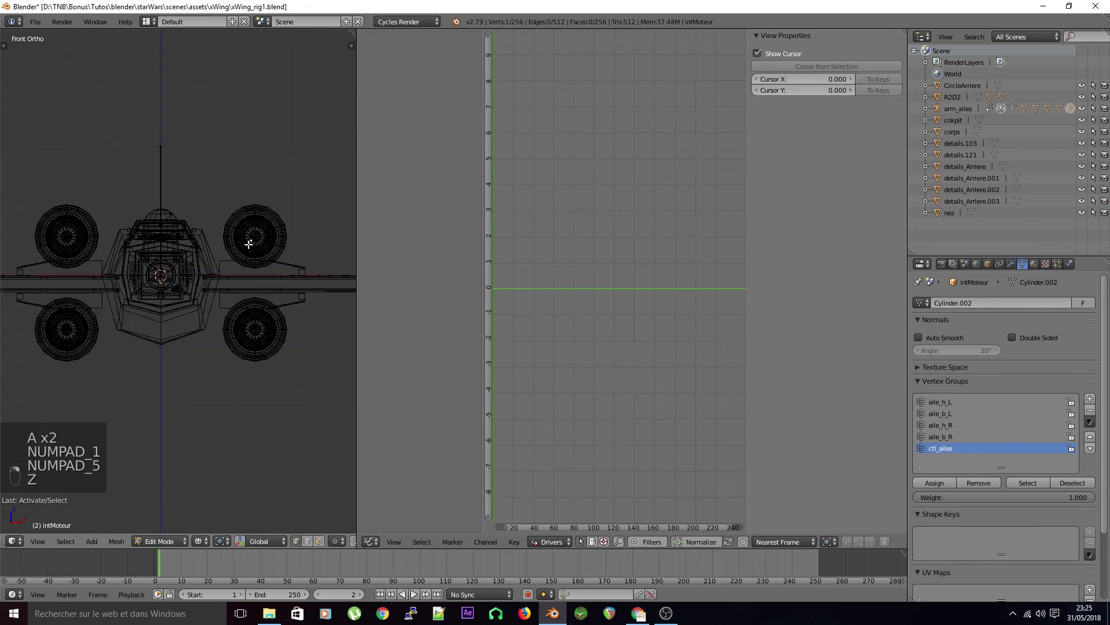
pyautogui.press('b')
pyautogui.moveTo(294, 199); pyautogui.dragTo(219, 269)
pyautogui.click(940, 402)
pyautogui.click(937, 483)
# Assign the remaining inner engine vertices to the matching wing groups aile_b_L, aile_h_R and aile_b_R
pyautogui.click(941, 414)
pyautogui.moveTo(199, 209); pyautogui.dragTo(122, 268)
pyautogui.click(940, 436)
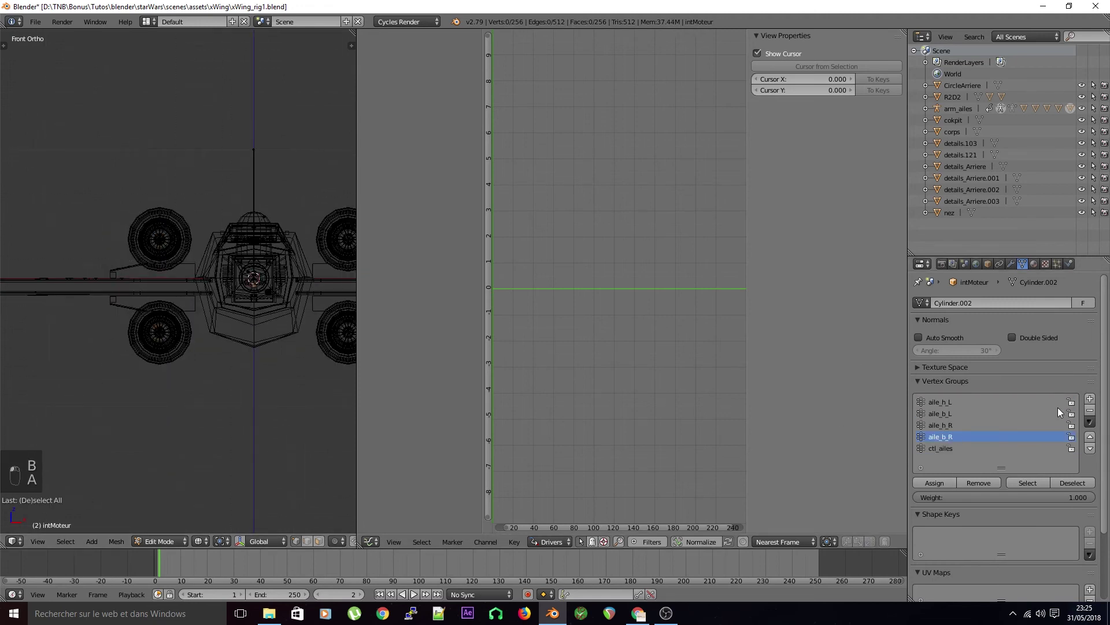
# Return to a solid perspective view and finish editing intMoteur
pyautogui.press('z')
pyautogui.press('Tab')
pyautogui.press('Tab')
pyautogui.press('KP_5')
pyautogui.hotkey('alt', 'h')
# Move ctl_ailes up to open the wings with their engines and save the file
pyautogui.rightClick(213, 245)
pyautogui.press('g')
pyautogui.click(229, 207)
pyautogui.moveTo(295, 280); pyautogui.dragTo(154, 335, button='middle')
pyautogui.hotkey('ctrl', 's')
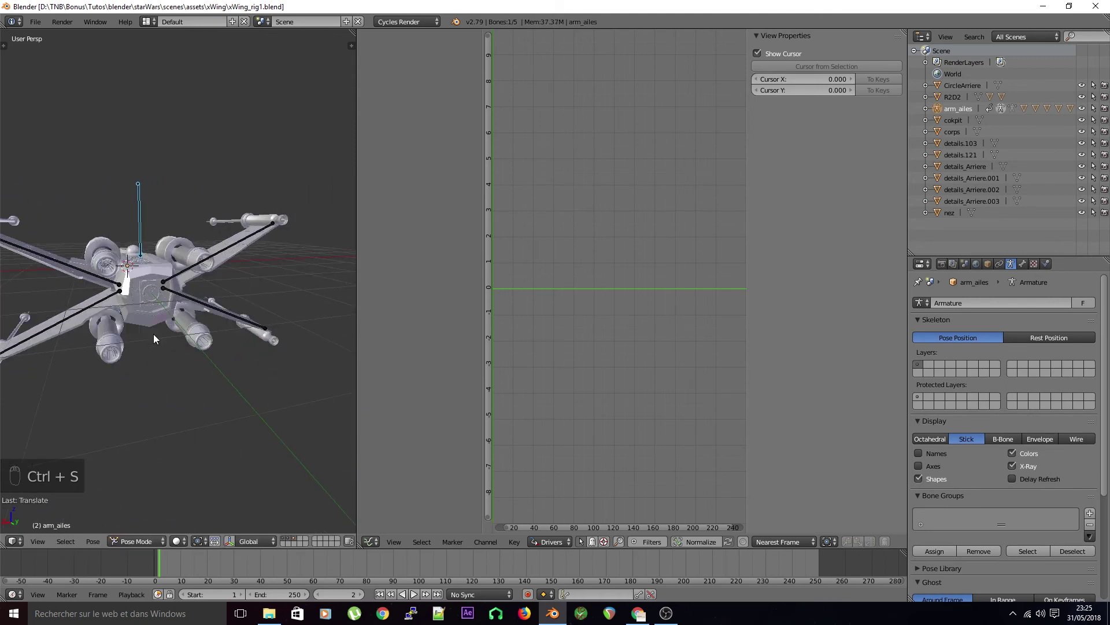
# Reposition ctl_ailes to readjust the wing opening, viewed from the ship's front, and save again
pyautogui.moveTo(154, 334); pyautogui.dragTo(286, 316, button='middle')
pyautogui.press('g')
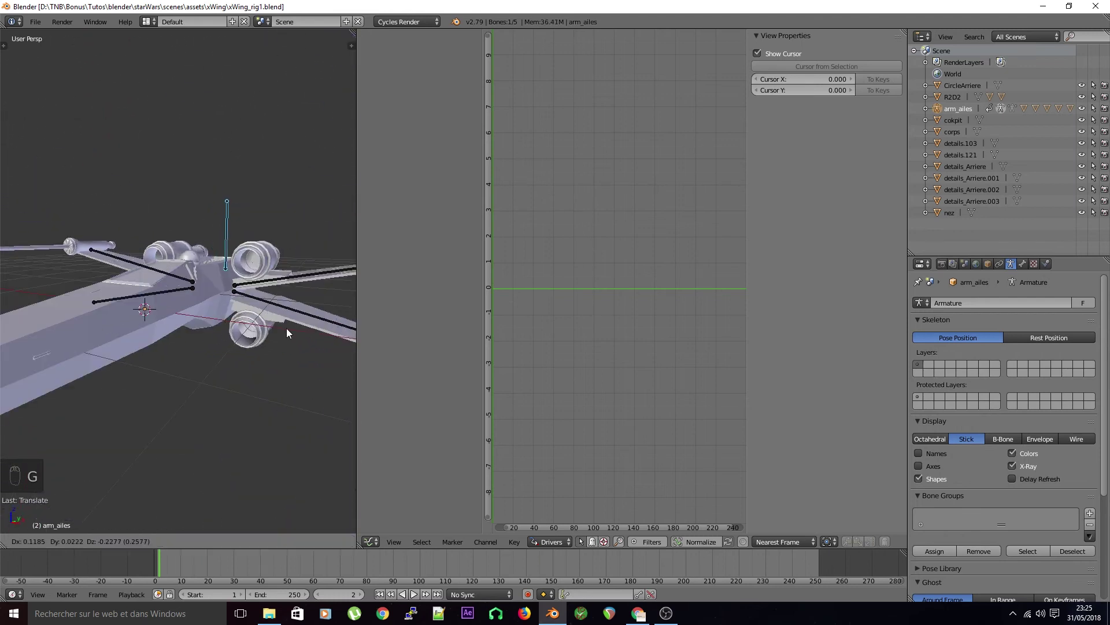
pyautogui.click(324, 311)
pyautogui.hotkey('ctrl', 's')
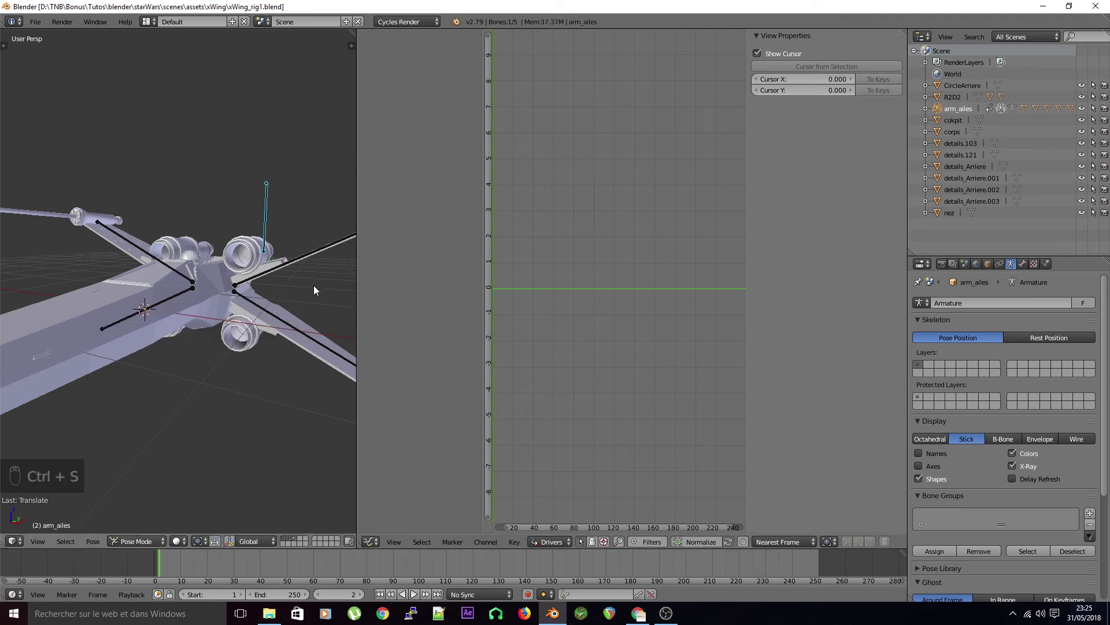
# Select the four wing bones and move them to the armature's second bone layer
pyautogui.rightClick(253, 276)
pyautogui.keyDown('shift'); pyautogui.rightClick(191, 281); pyautogui.keyUp('shift')
pyautogui.keyDown('shift'); pyautogui.rightClick(180, 299); pyautogui.keyUp('shift')
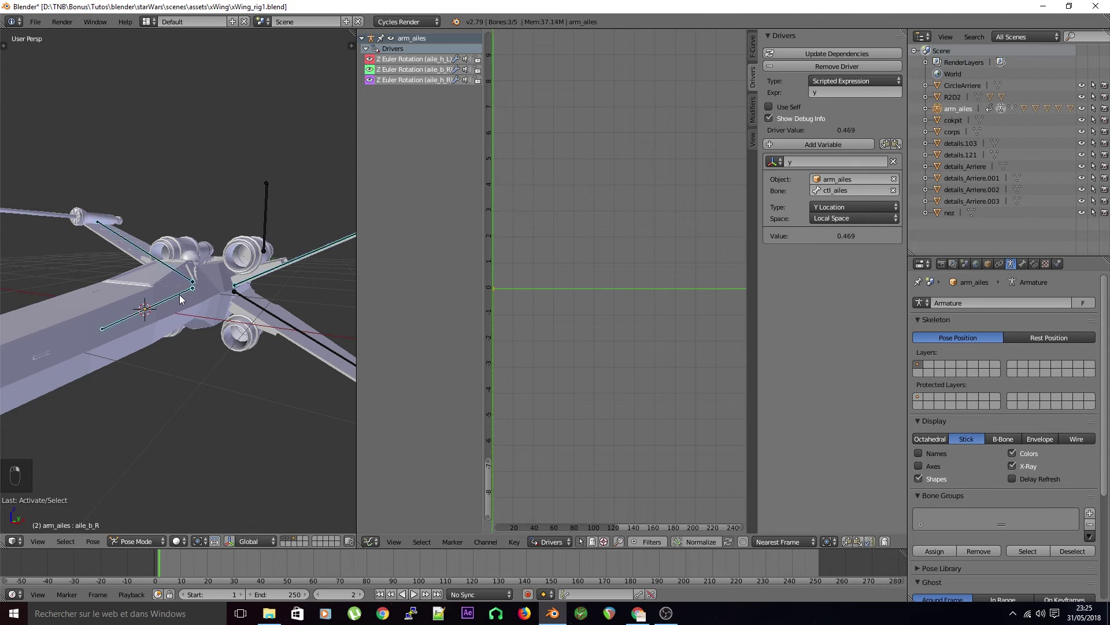
pyautogui.keyDown('shift'); pyautogui.rightClick(275, 314); pyautogui.keyUp('shift')
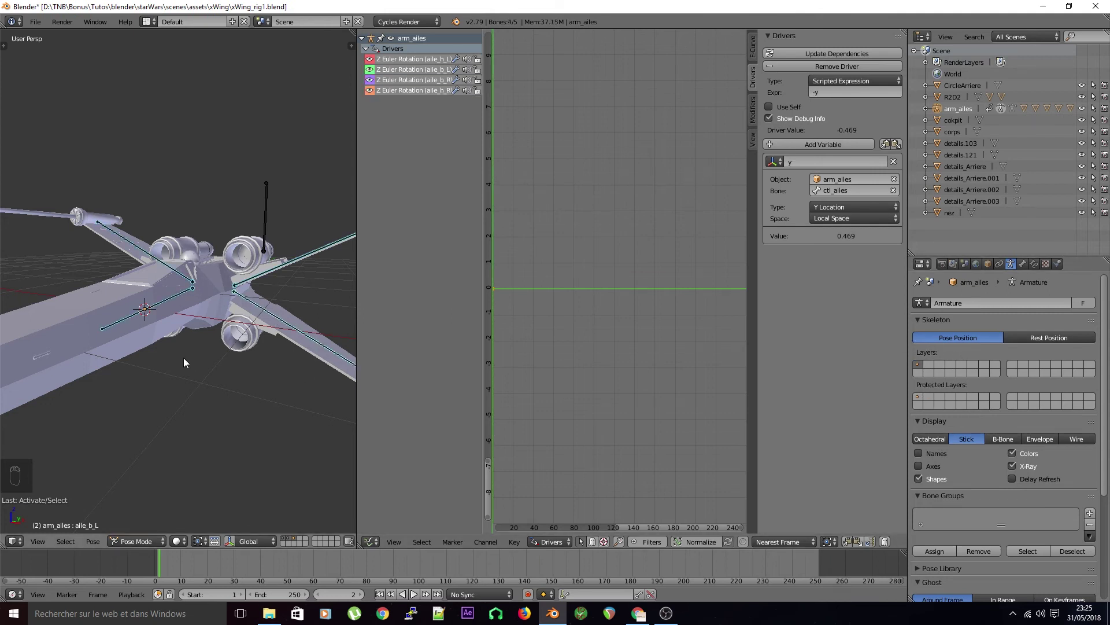
pyautogui.press('m')
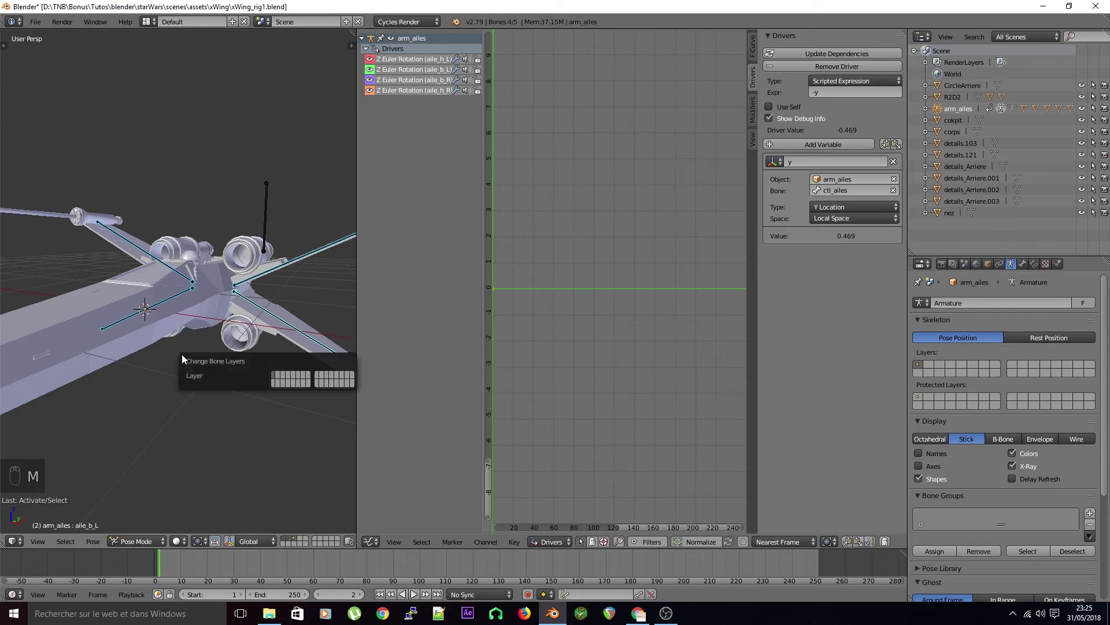
pyautogui.click(276, 377)
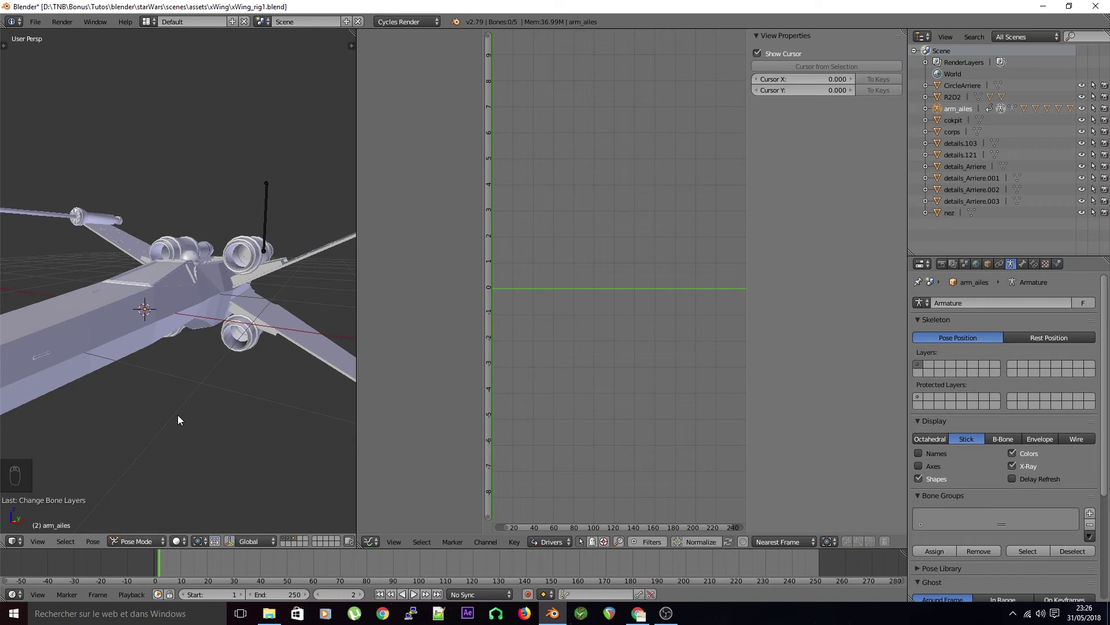
# Try moving ctl_ailes freely and along global Z to test how the wings open and close
pyautogui.rightClick(267, 209)
pyautogui.press('g')
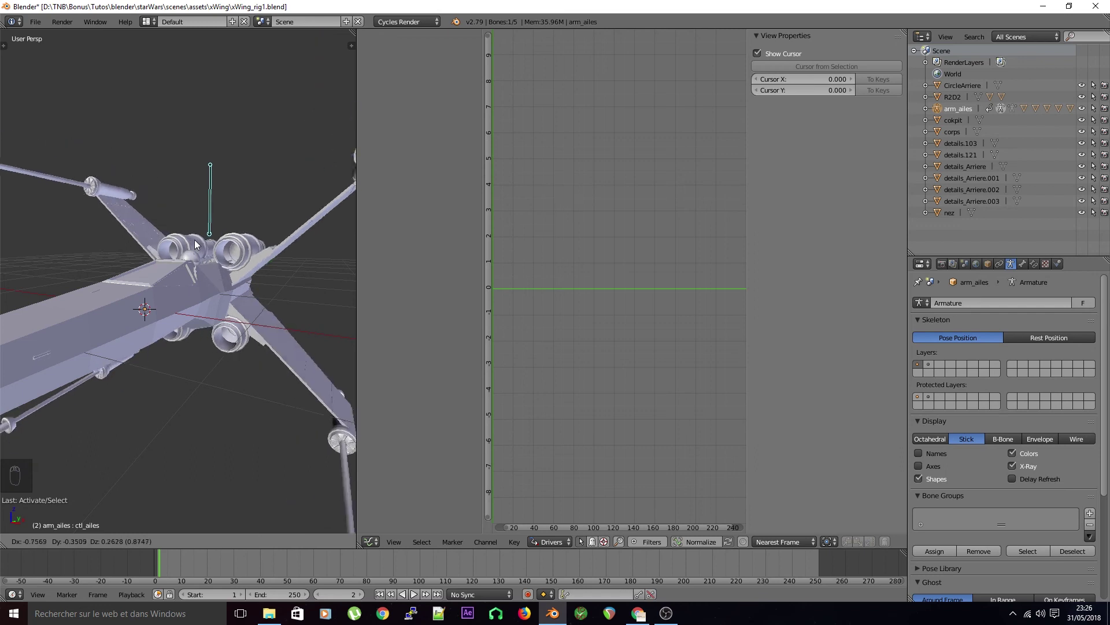
pyautogui.click(213, 243)
pyautogui.press('g')
pyautogui.press('z')
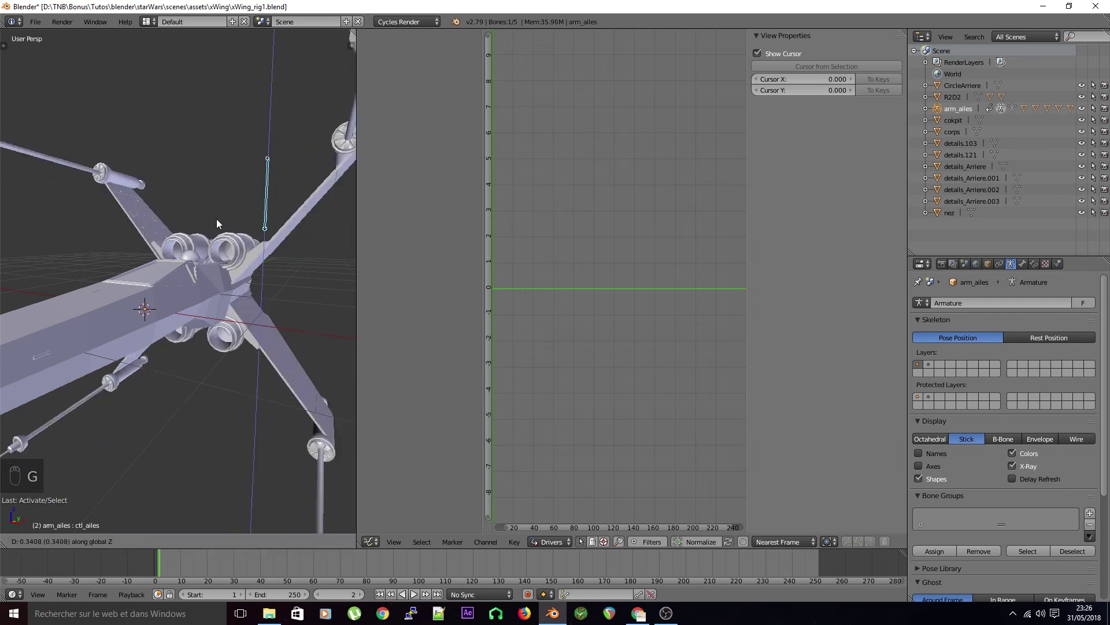
pyautogui.rightClick(223, 218)
pyautogui.press('g')
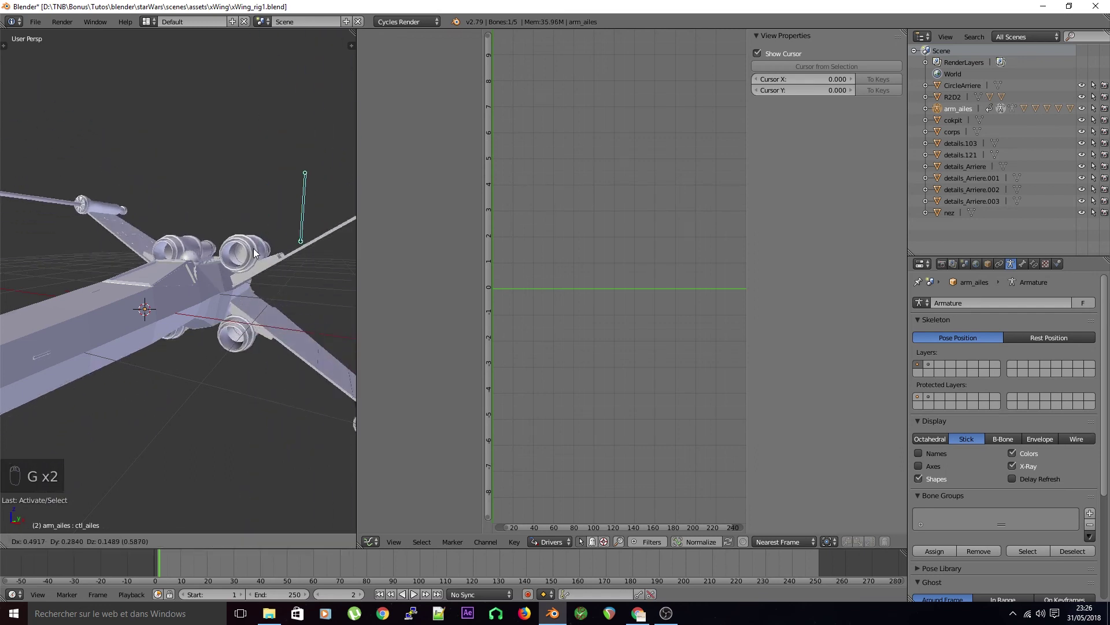
pyautogui.click(242, 289)
# Clear the pose location of ctl_ailes to return the wings to their closed position
pyautogui.moveTo(276, 224); pyautogui.dragTo(297, 246, button='middle')
pyautogui.hotkey('alt', 'g')
pyautogui.press('g')
pyautogui.rightClick(241, 209)
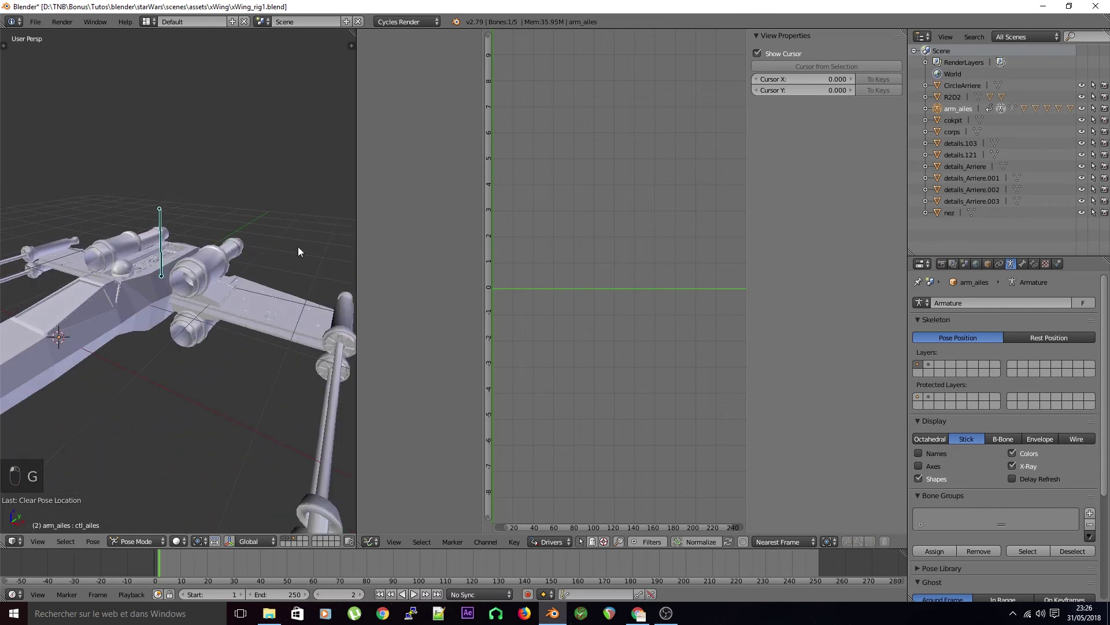
# Show the bone constraints of ctl_ailes and display its transform values beside the 3D view
pyautogui.click(1034, 263)
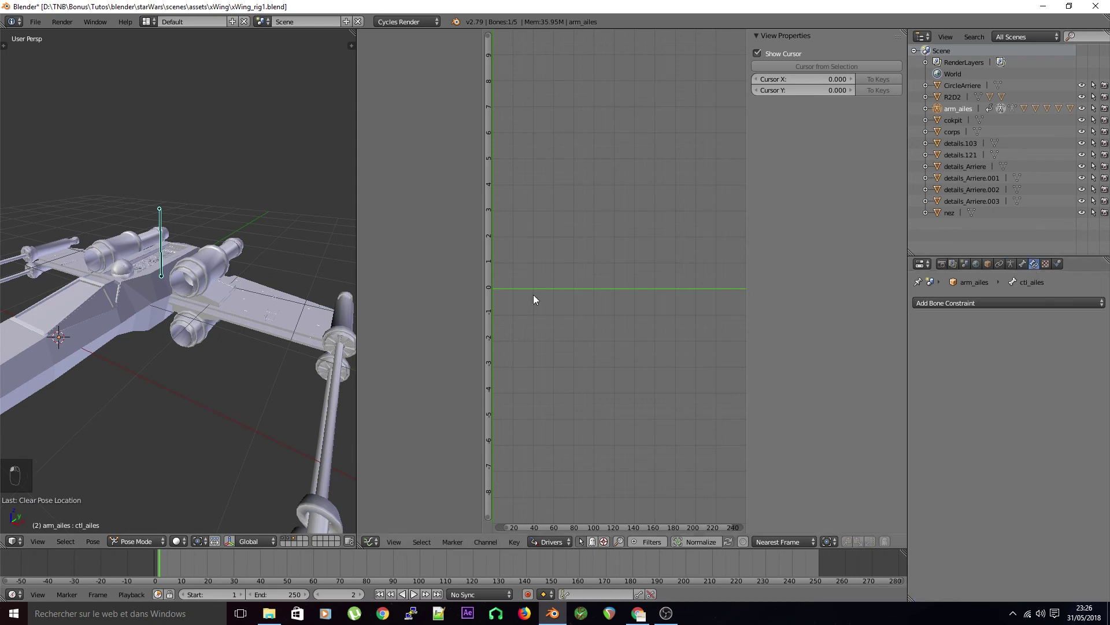
pyautogui.moveTo(181, 169); pyautogui.dragTo(216, 186, button='middle')
pyautogui.moveTo(258, 230); pyautogui.dragTo(255, 229, button='middle')
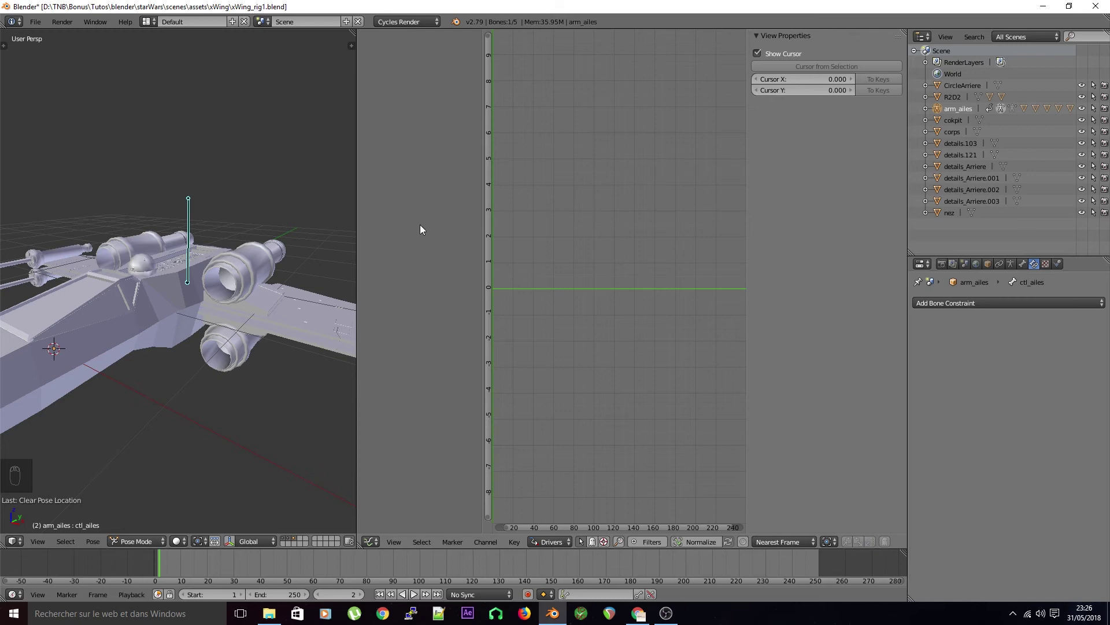
pyautogui.press('t')
pyautogui.press('t')
pyautogui.press('t')
pyautogui.press('n')
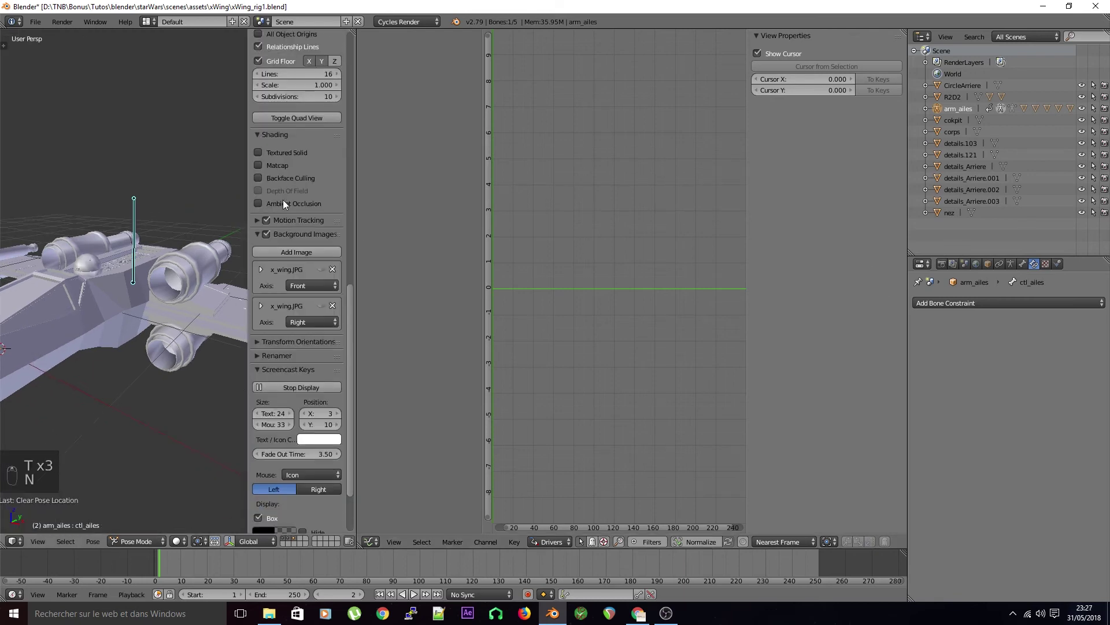
pyautogui.scroll(4, 283, 199)
pyautogui.scroll(8, 229, 203)
pyautogui.scroll(-7, 221, 208)
pyautogui.moveTo(352, 252); pyautogui.dragTo(363, 22)
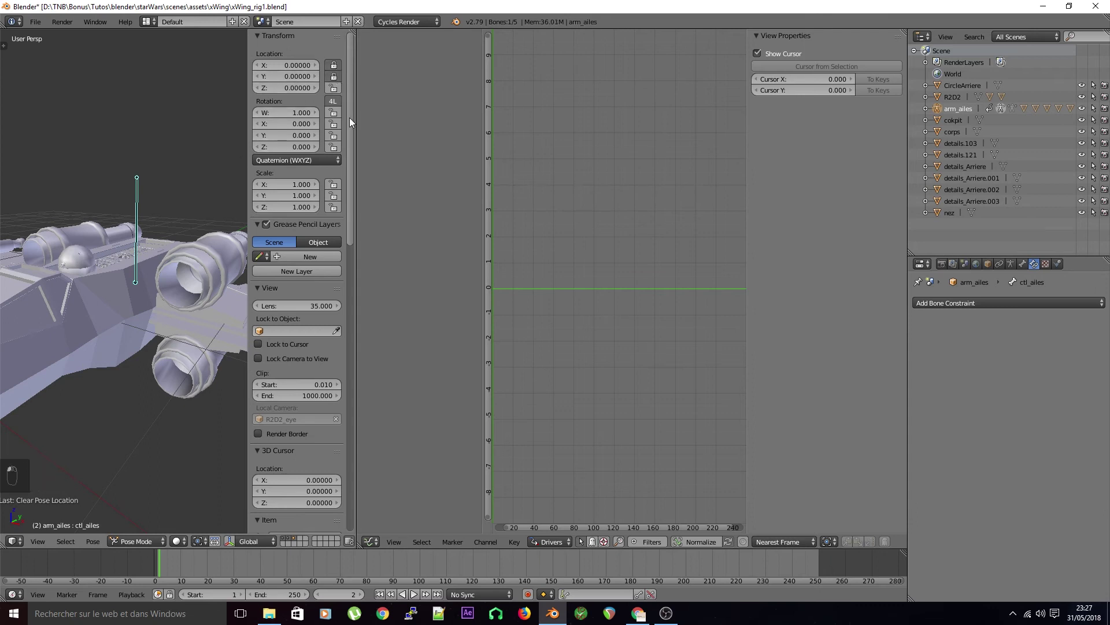
# Lock the Z location of ctl_ailes, unlock its Y location, and widen the 3D view
pyautogui.press('g')
pyautogui.rightClick(154, 146)
pyautogui.click(333, 87)
pyautogui.click(334, 76)
pyautogui.press('g')
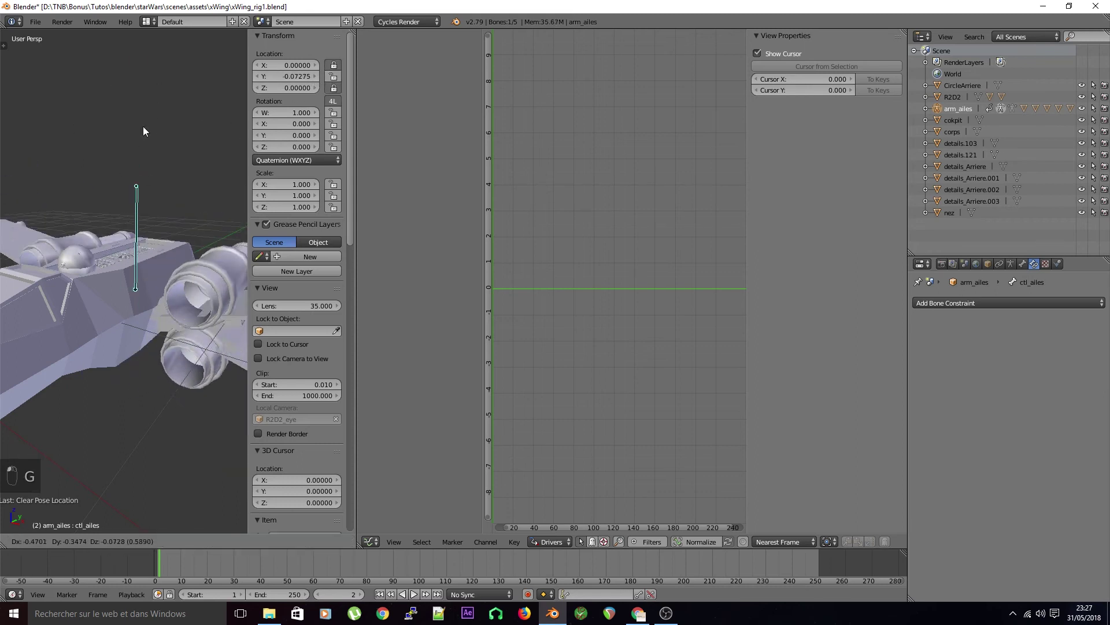
pyautogui.rightClick(110, 176)
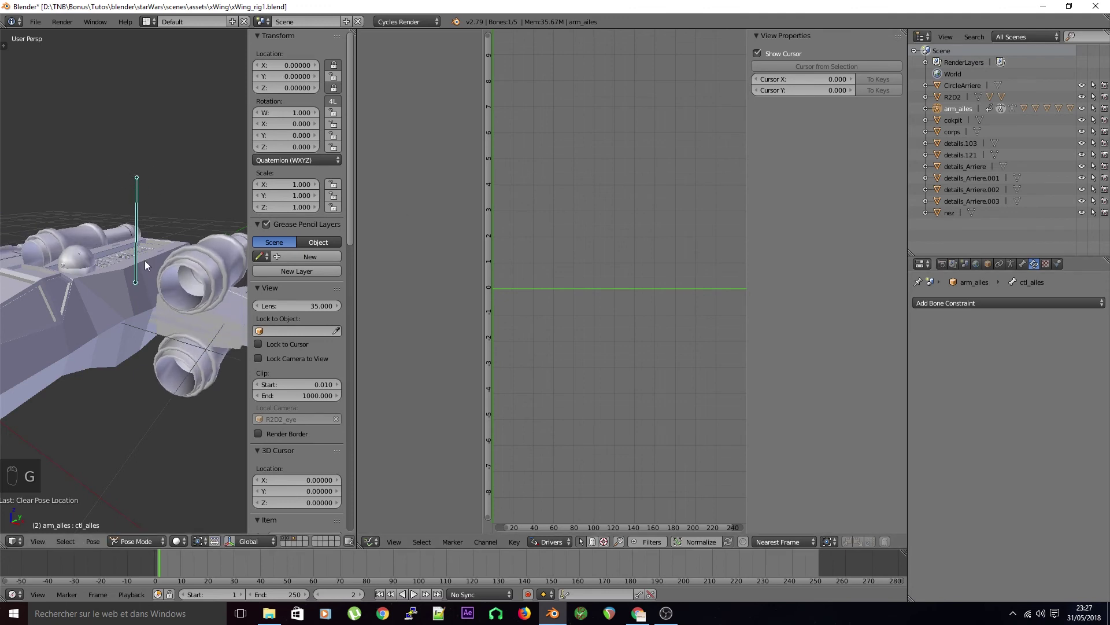
pyautogui.press('g')
pyautogui.rightClick(177, 221)
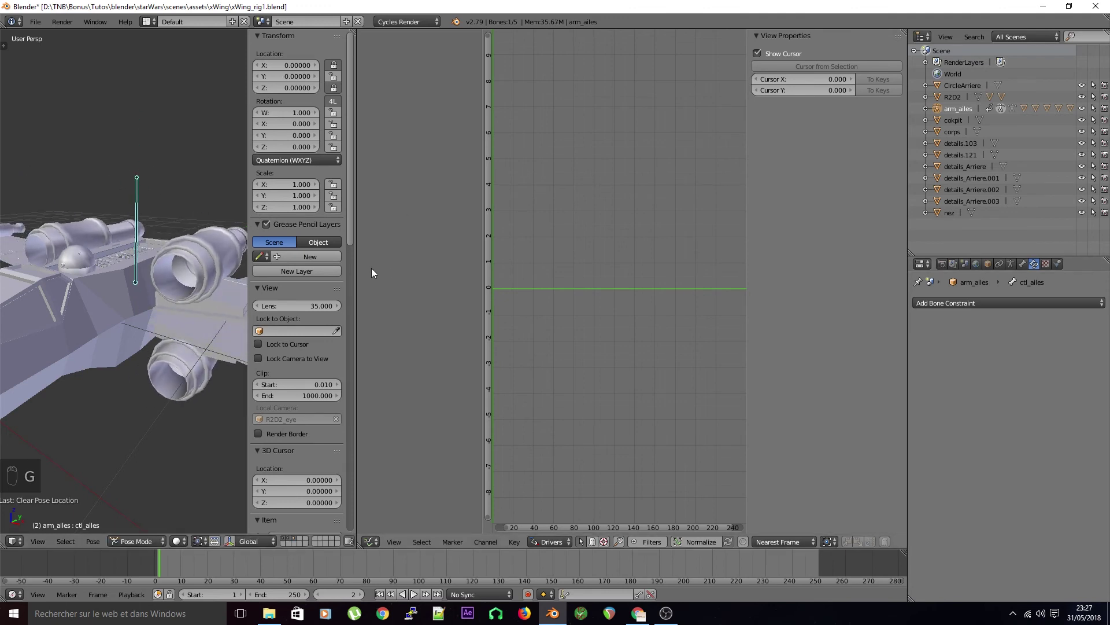
pyautogui.moveTo(355, 270); pyautogui.dragTo(476, 277)
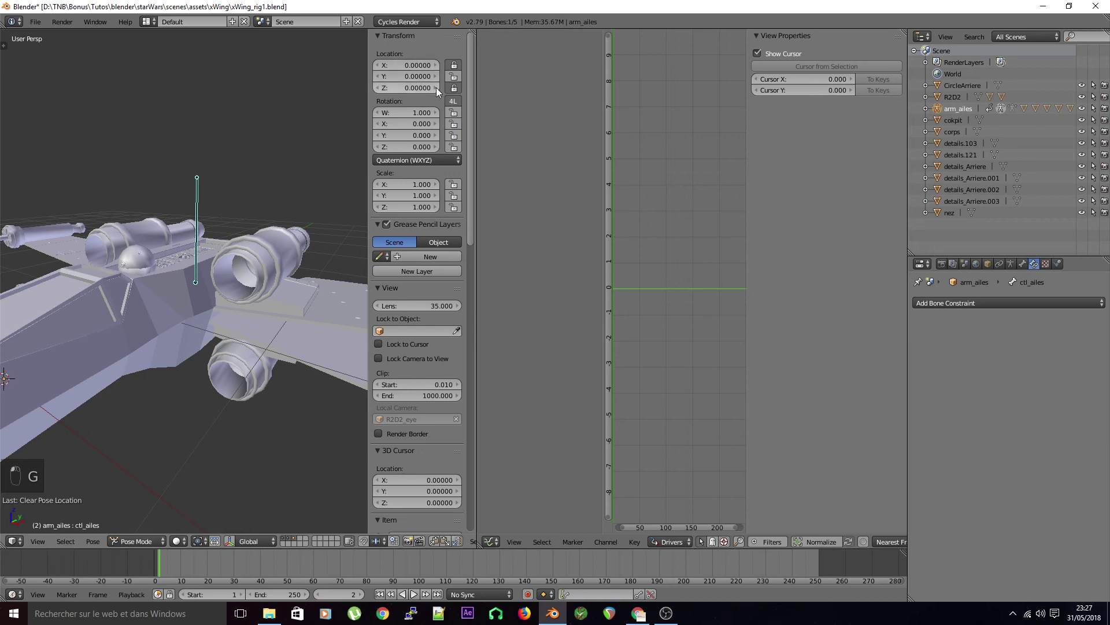
# Test moving ctl_ailes along its only free axis, including below its rest position, and clear its location
pyautogui.press('g')
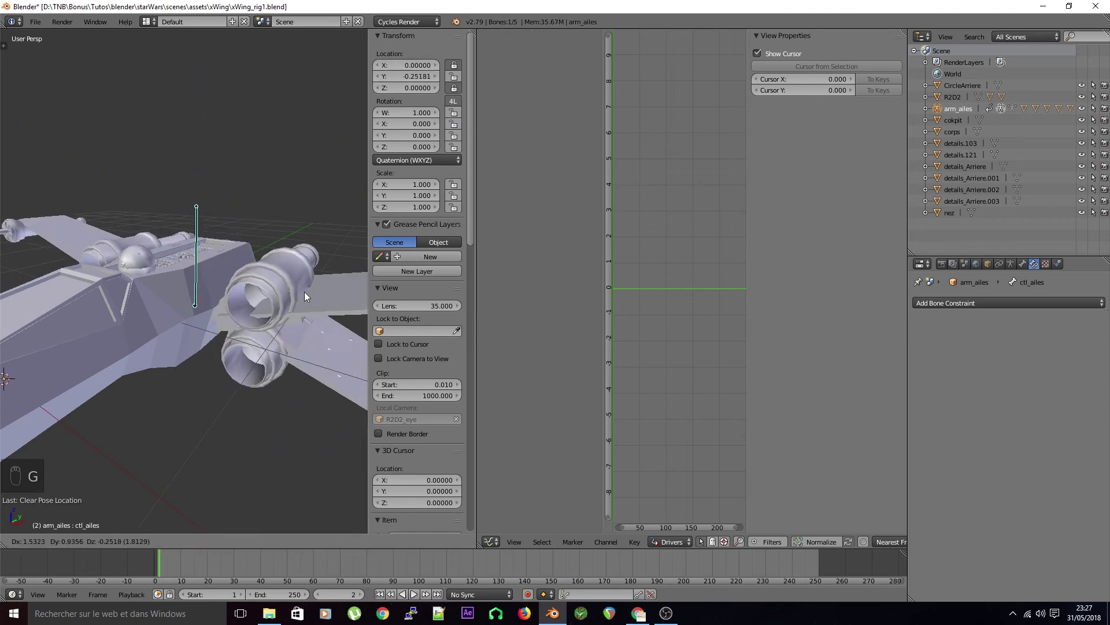
pyautogui.rightClick(318, 306)
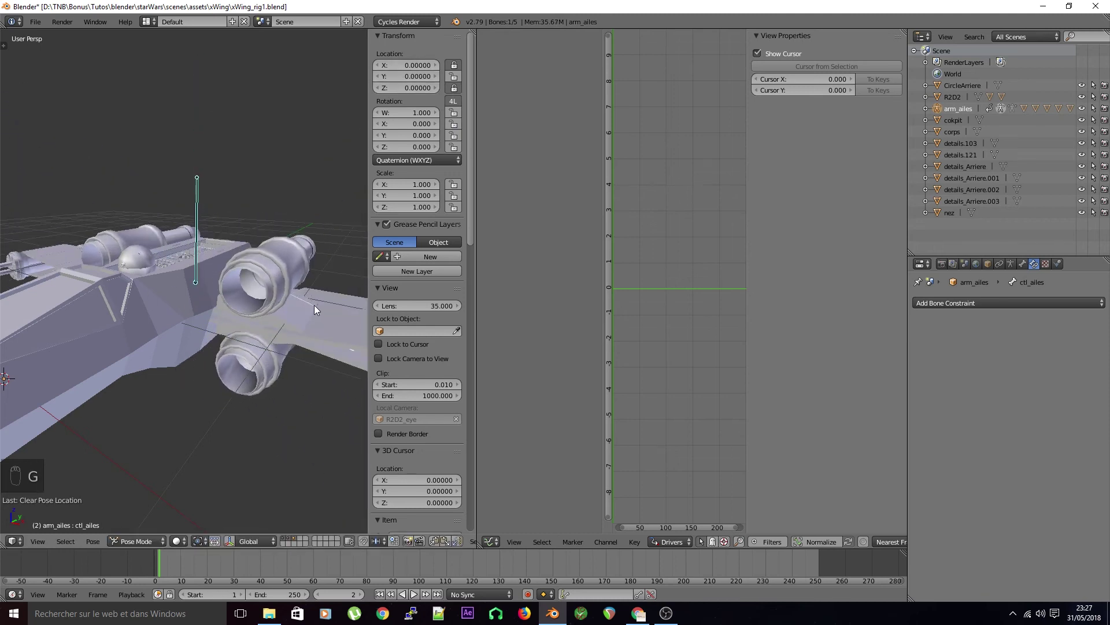
pyautogui.moveTo(321, 330); pyautogui.dragTo(249, 320, button='middle')
pyautogui.press('g')
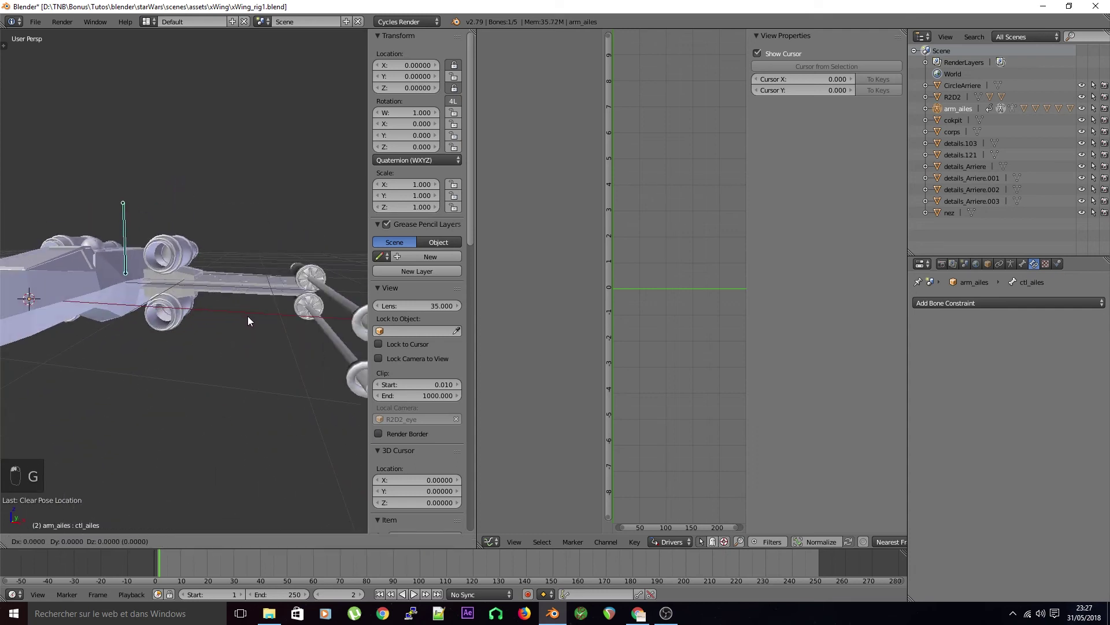
pyautogui.click(258, 317)
pyautogui.hotkey('alt', 'g')
pyautogui.moveTo(258, 317)
pyautogui.mouseDown(button='middle')
pyautogui.moveTo(205, 300)
pyautogui.moveTo(238, 321)
pyautogui.mouseUp(button='middle')
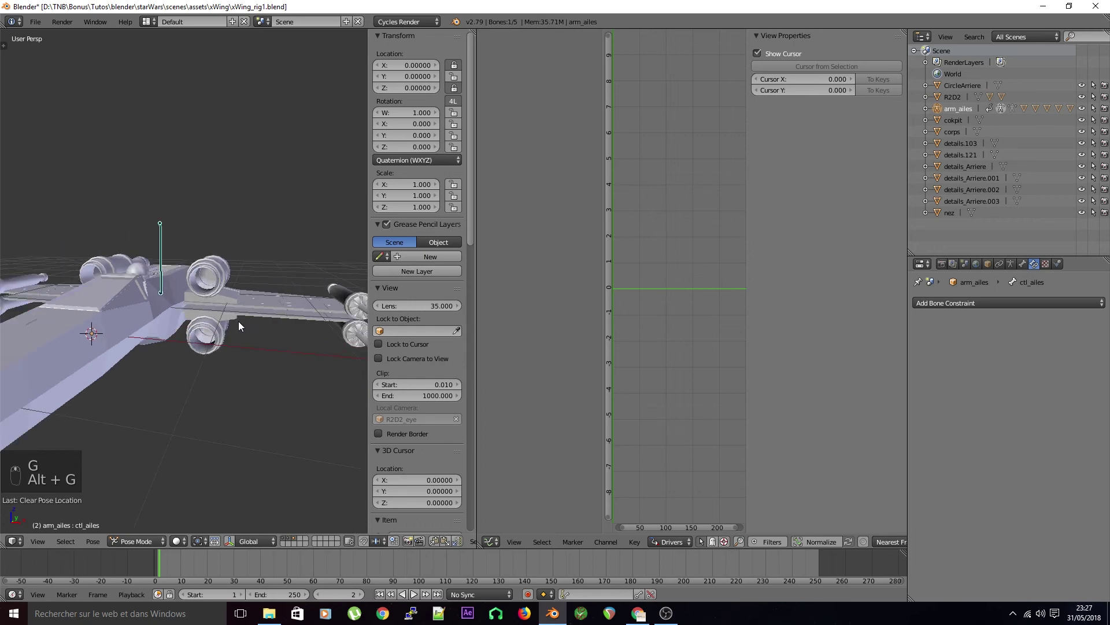
# Add a Limit Location constraint to ctl_ailes with Minimum Y and Maximum Y enabled in Local Space
pyautogui.click(1029, 303)
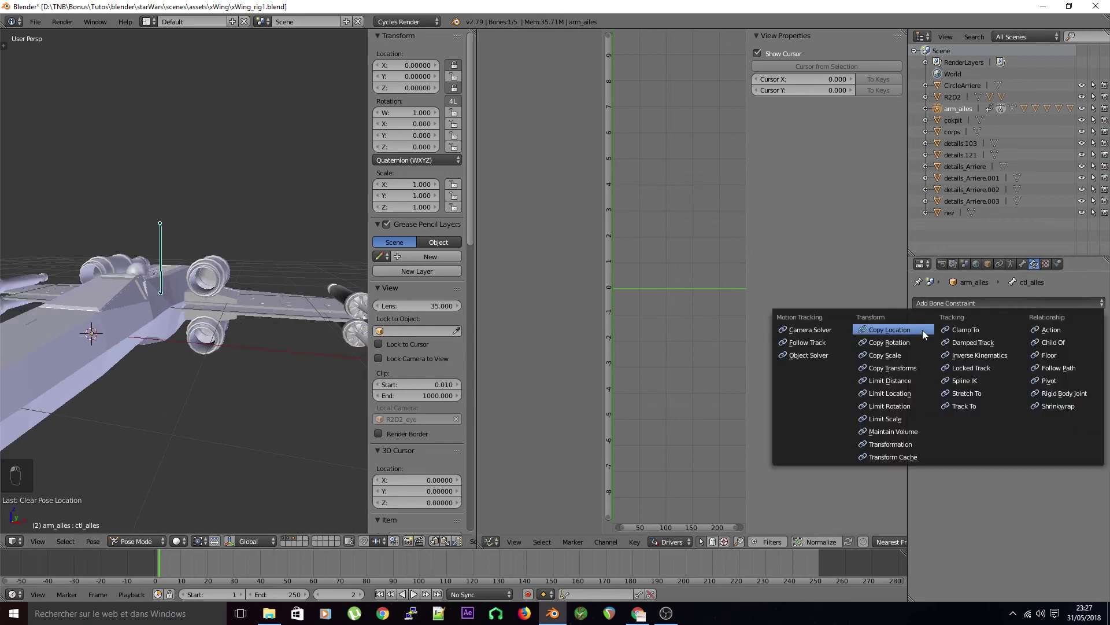
pyautogui.click(910, 393)
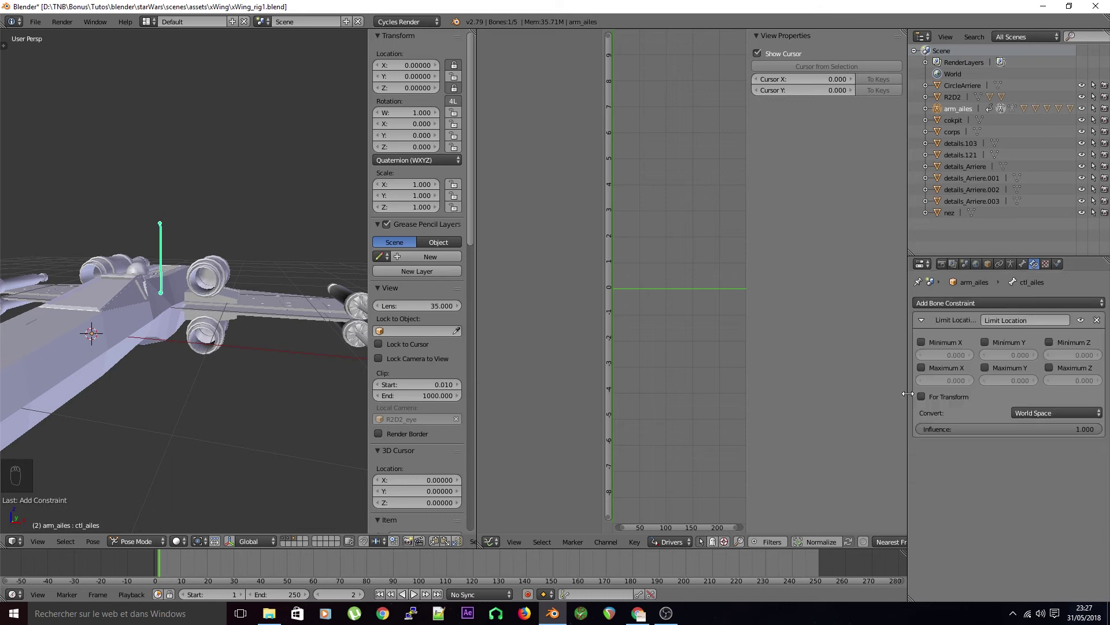
pyautogui.click(984, 368)
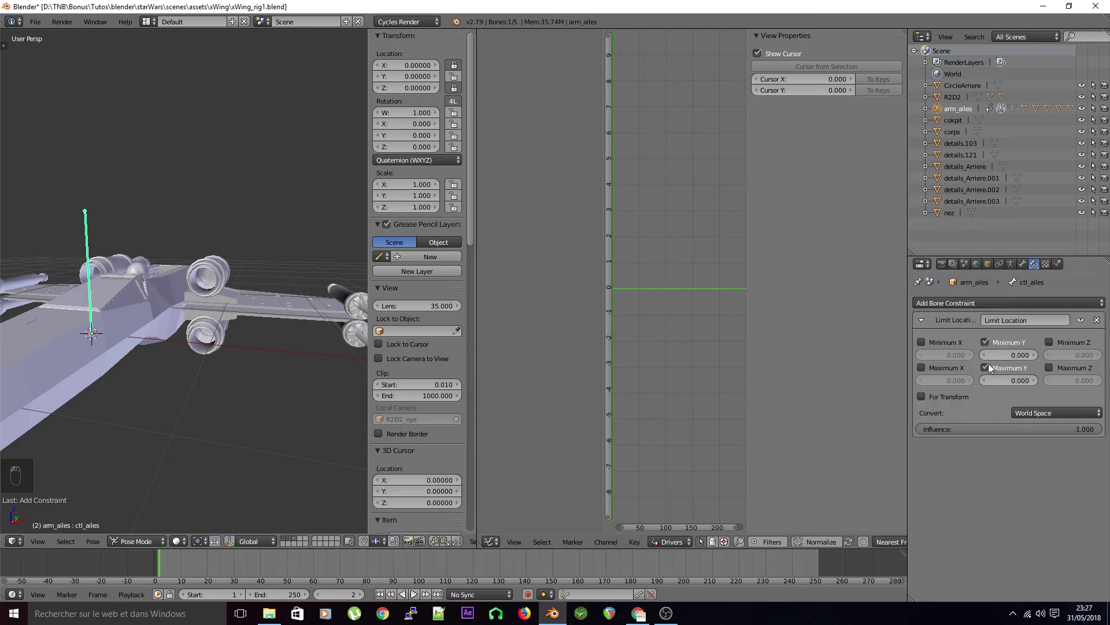
pyautogui.click(1027, 412)
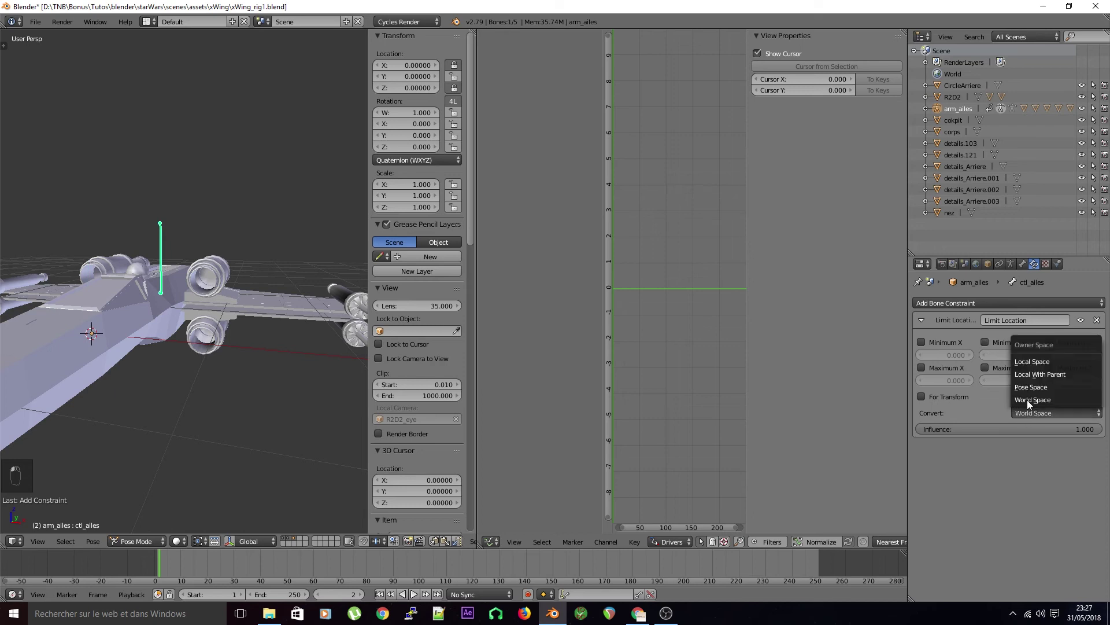
pyautogui.click(1036, 361)
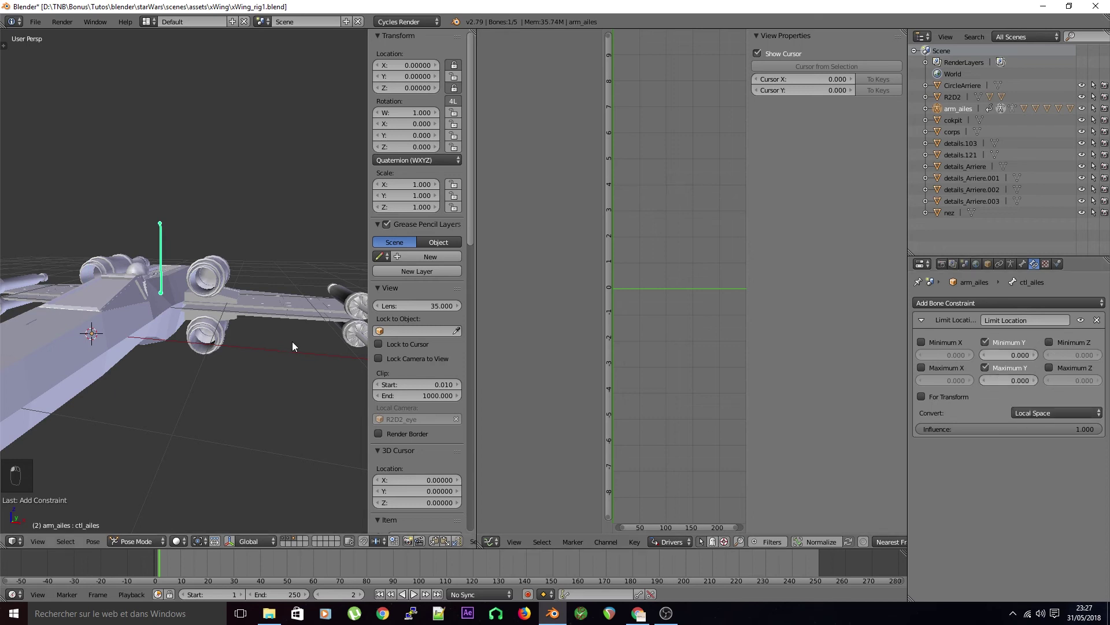
pyautogui.press('g')
pyautogui.rightClick(220, 243)
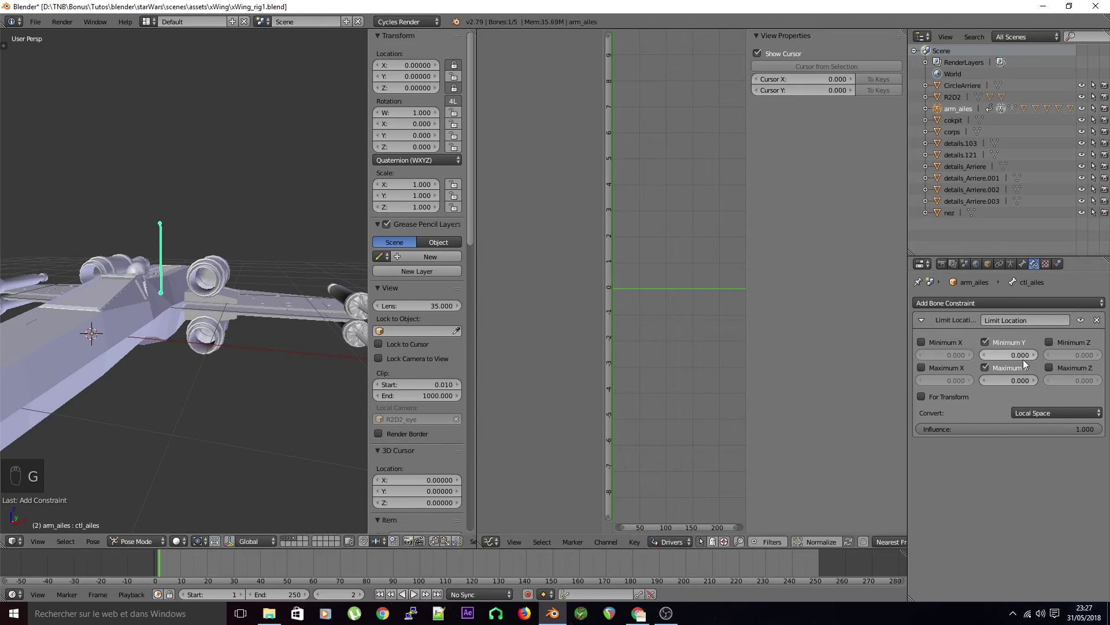
# Raise the constraint's Maximum Y to 44.7 and move ctl_ailes up to a Y location of about 0.273
pyautogui.moveTo(1009, 380); pyautogui.dragTo(1024, 380)
pyautogui.press('g')
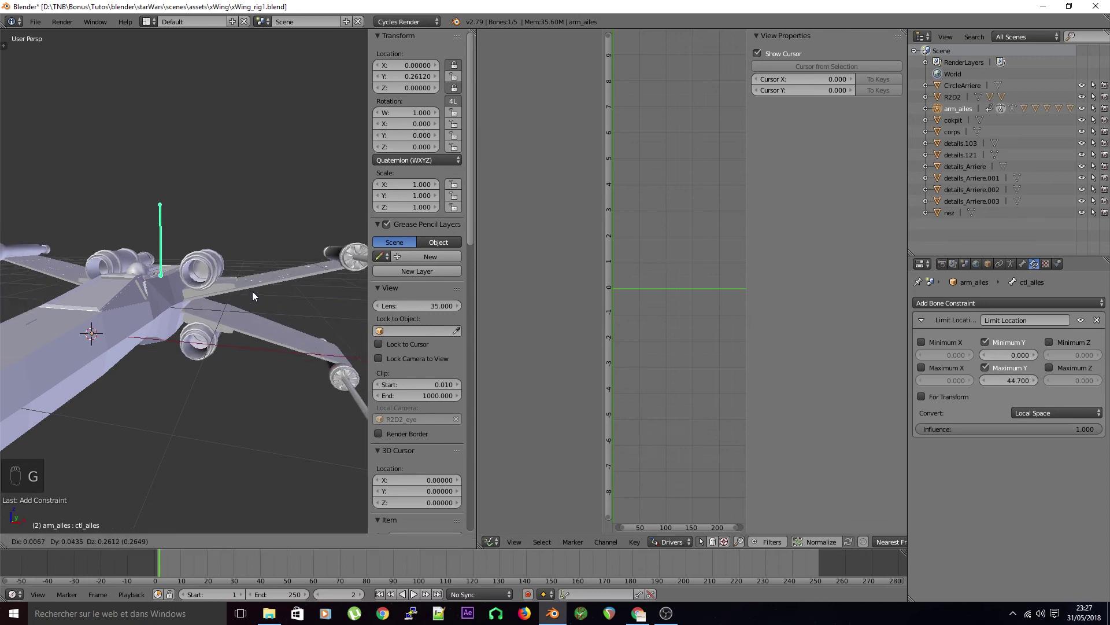
pyautogui.click(253, 284)
pyautogui.scroll(-3, 248, 289)
pyautogui.moveTo(247, 294); pyautogui.dragTo(268, 292, button='middle')
pyautogui.press('g')
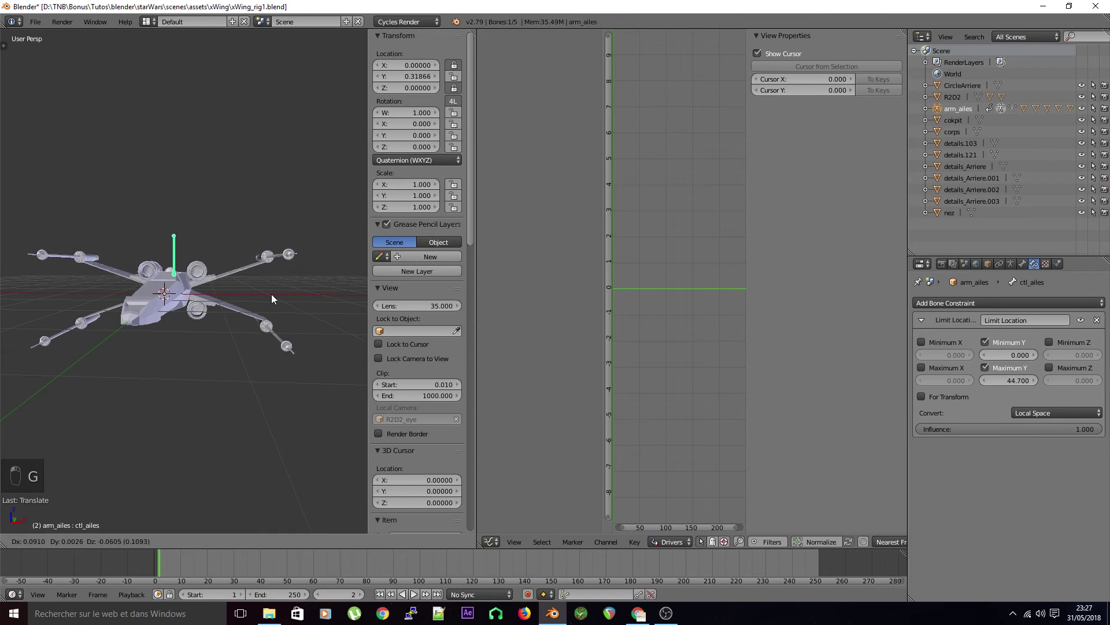
pyautogui.click(272, 300)
pyautogui.moveTo(272, 301); pyautogui.dragTo(275, 332, button='middle')
pyautogui.scroll(3, 275, 332)
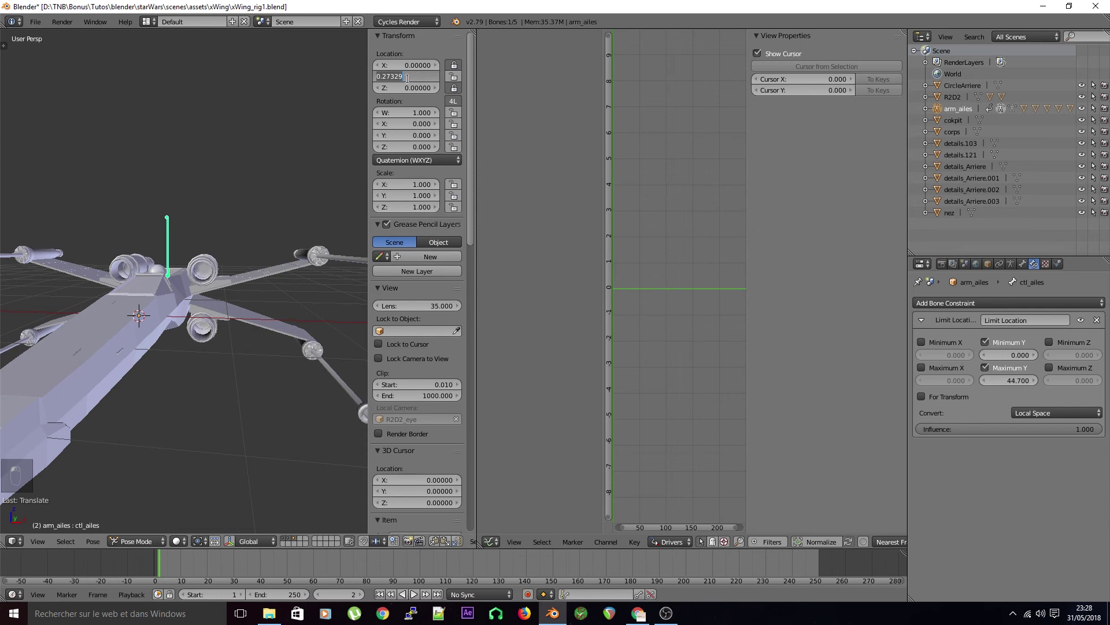
# Set the Limit Location constraint's Maximum Y to 0.27329, matching the current Y location of ctl_ailes
pyautogui.click(1009, 380)
pyautogui.click(1011, 380)
pyautogui.write('0.27329')
pyautogui.press('Return')
# Test the movement of ctl_ailes between its minimum and maximum Y limits
pyautogui.press('g')
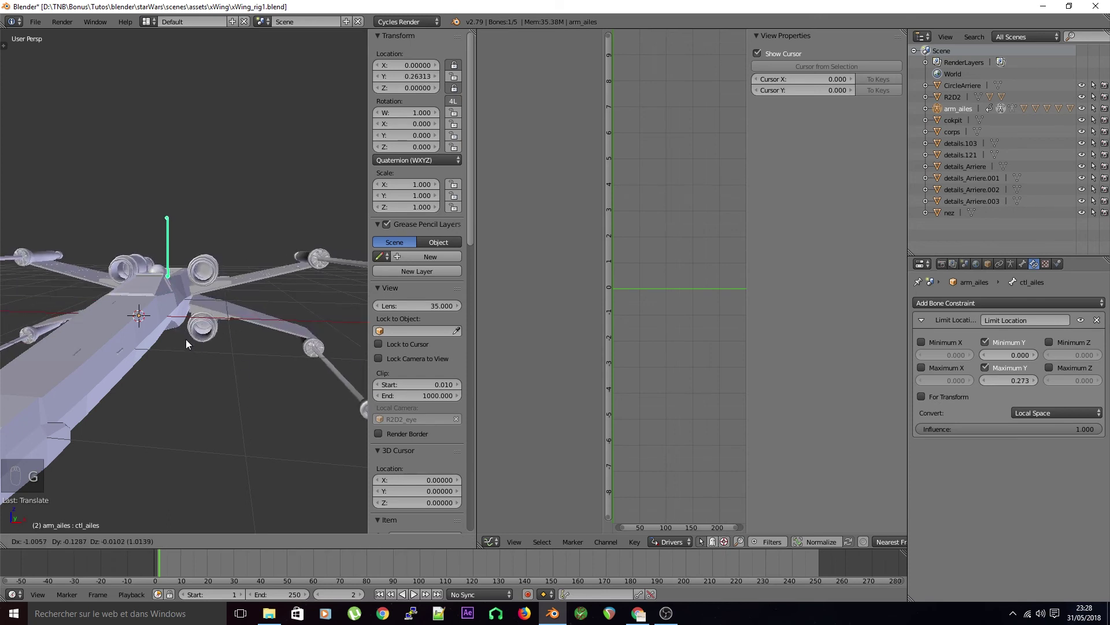
pyautogui.press('g')
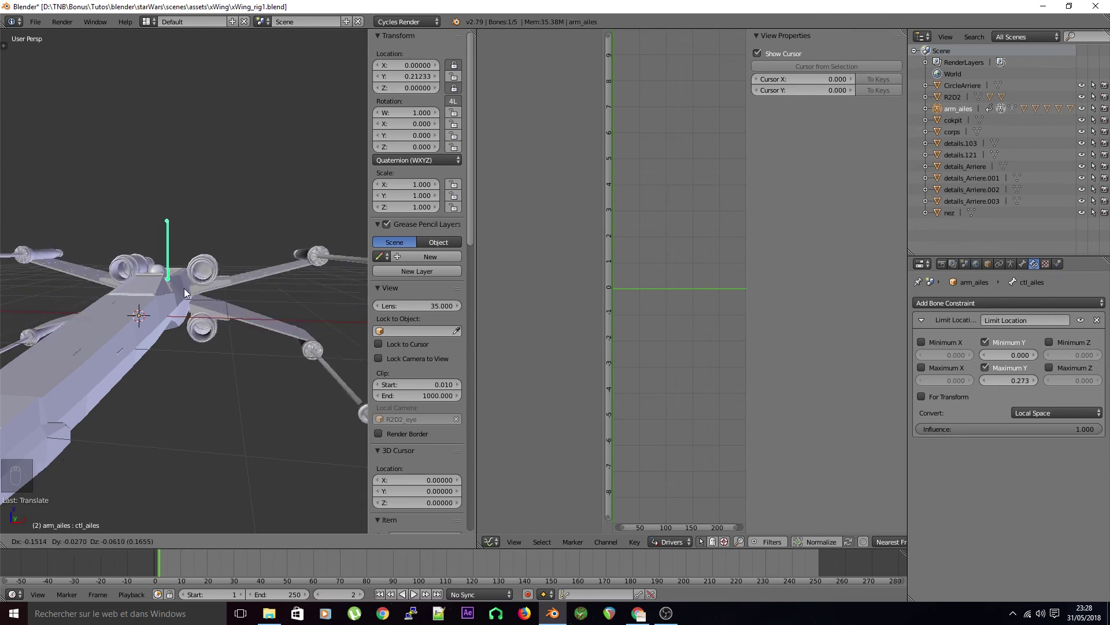
pyautogui.click(224, 366)
# Clear the location of ctl_ailes to close the wings, deselect all bones and save the file
pyautogui.hotkey('alt', 'g')
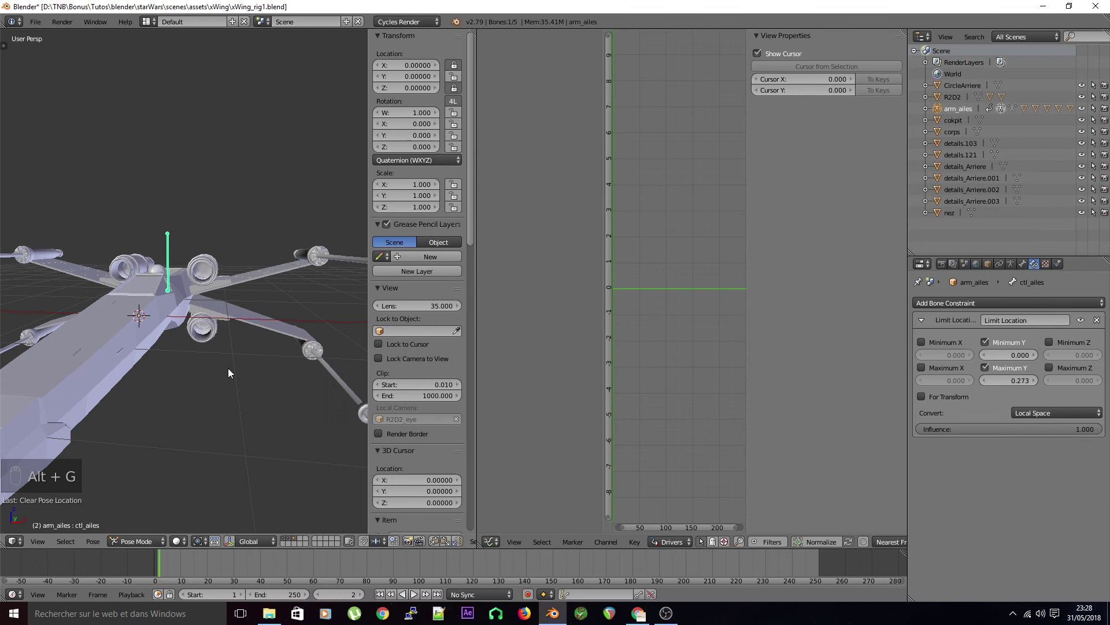
pyautogui.hotkey('alt', 'g')
pyautogui.press('a')
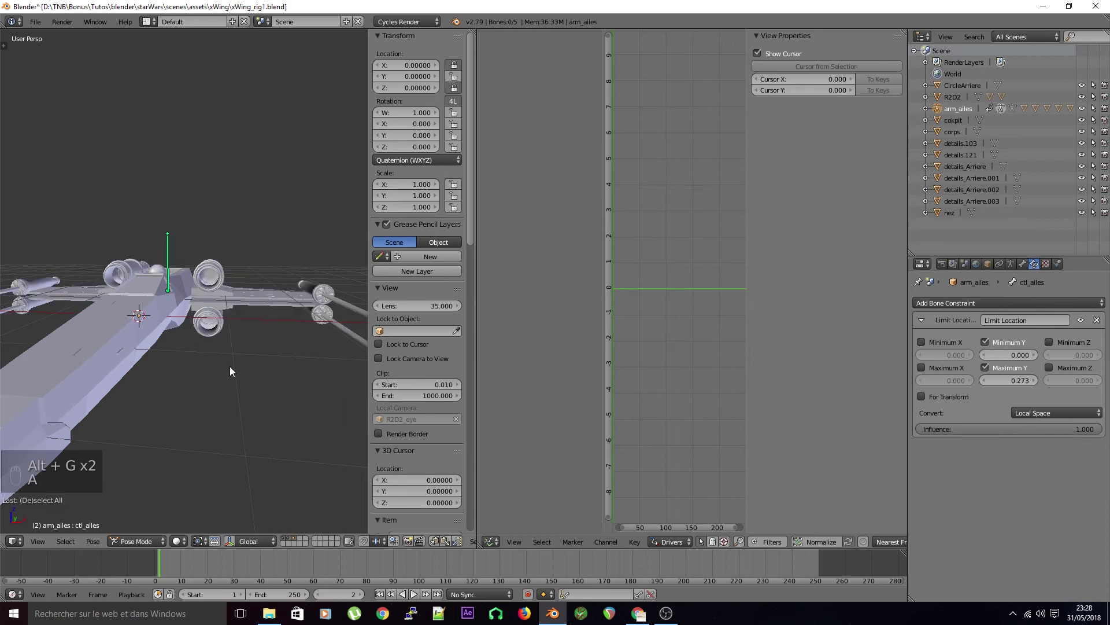
pyautogui.hotkey('ctrl', 's')
# Switch arm_ailes to Edit Mode with nothing selected and save the file
pyautogui.press('Tab')
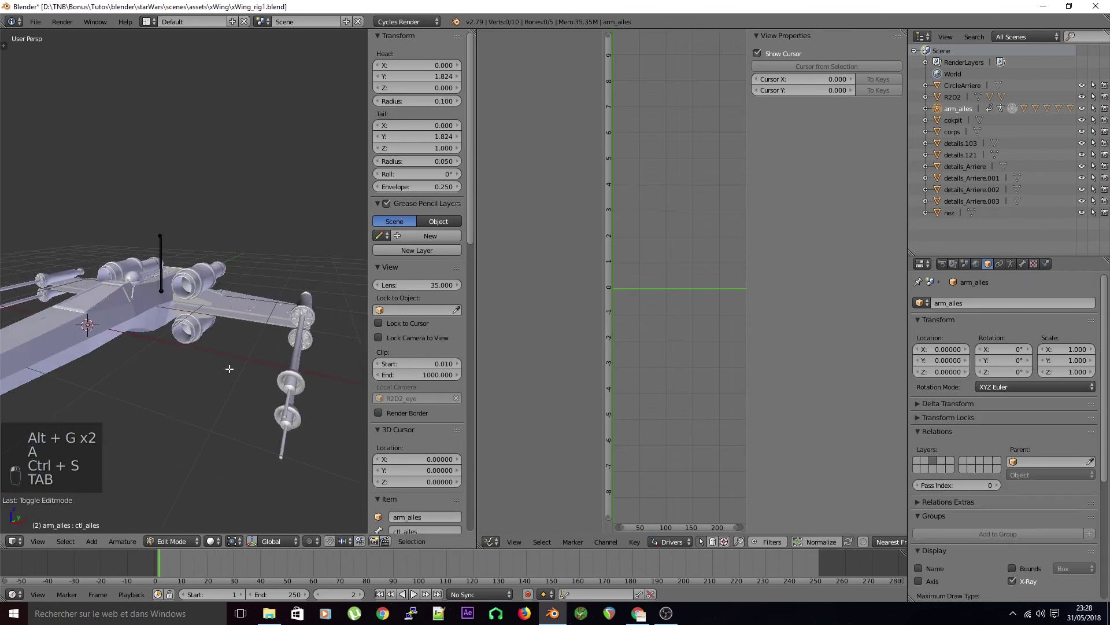
pyautogui.hotkey('ctrl', 's')
pyautogui.scroll(6, 225, 387)
pyautogui.moveTo(224, 398); pyautogui.dragTo(238, 373, button='middle')
pyautogui.rightClick(256, 335)
pyautogui.scroll(-4, 257, 334)
pyautogui.moveTo(257, 335); pyautogui.dragTo(225, 377, button='middle')
pyautogui.hotkey('ctrl', 's')
pyautogui.click(168, 346)
pyautogui.press('a')
pyautogui.moveTo(233, 330); pyautogui.dragTo(226, 282, button='middle')
pyautogui.hotkey('ctrl', 's')
pyautogui.click(227, 282)
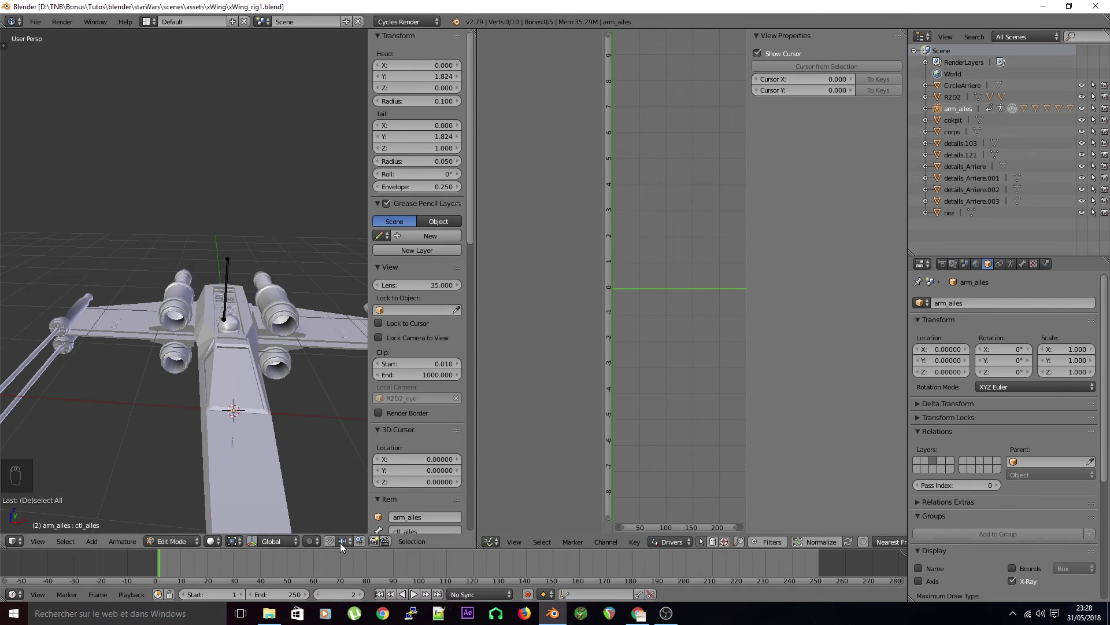
# Return arm_ailes to Object Mode and deselect everything
pyautogui.click(171, 541)
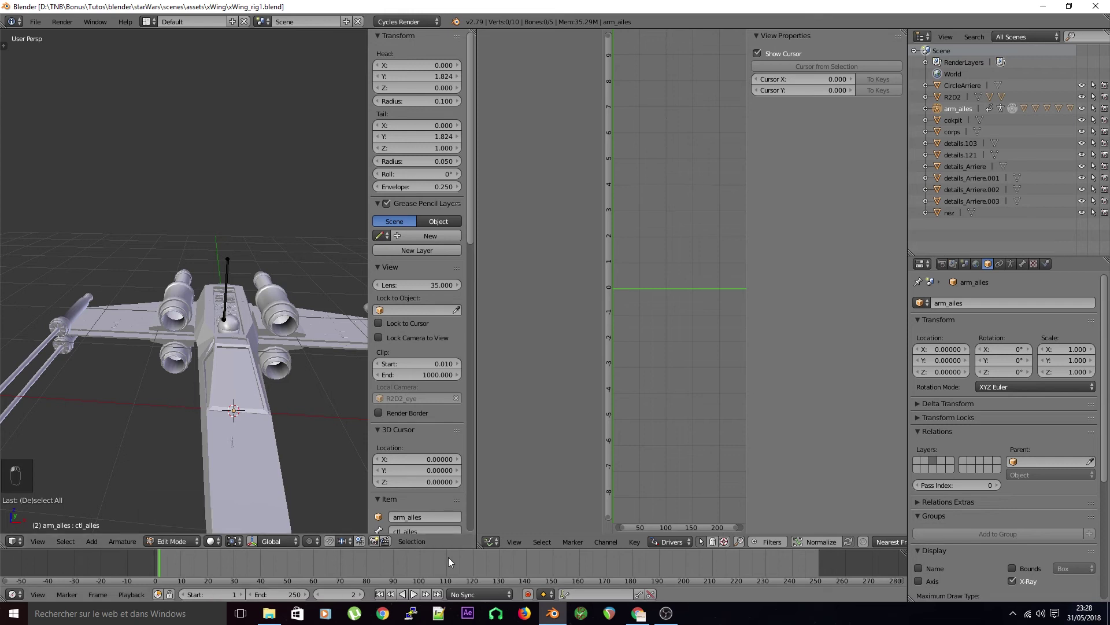
pyautogui.press('m')
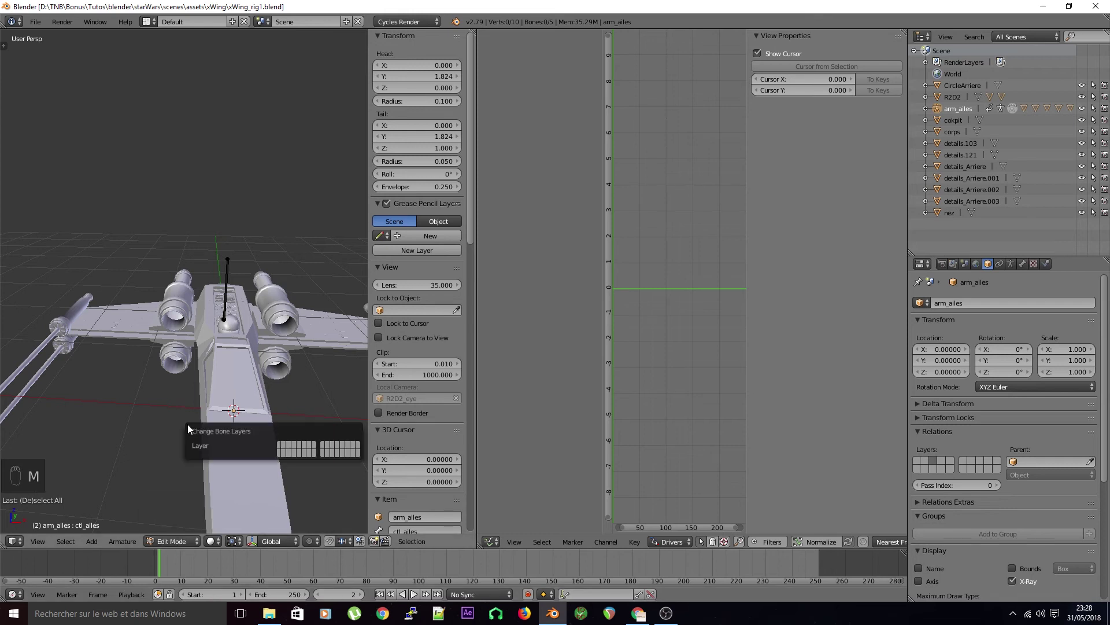
pyautogui.press('Tab')
pyautogui.hotkey('ctrl', 'Tab')
pyautogui.press('a')
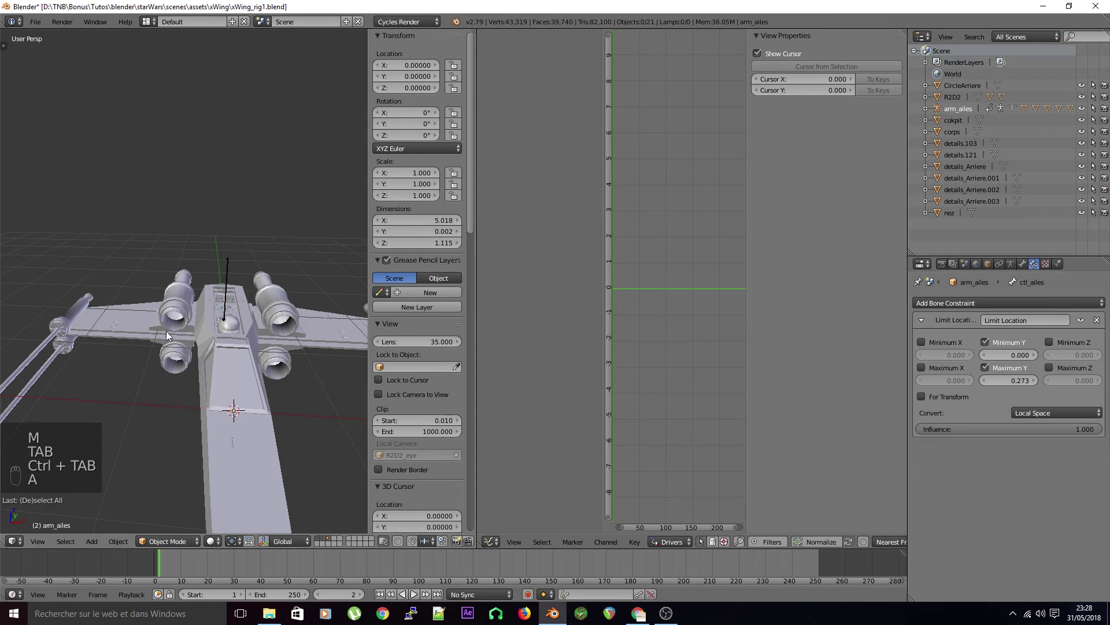
# Switch the scene to an empty layer in front orthographic view and save over xWing_rig1.blend
pyautogui.hotkey('ctrl', 's')
pyautogui.click(334, 539)
pyautogui.hotkey('ctrl', 's')
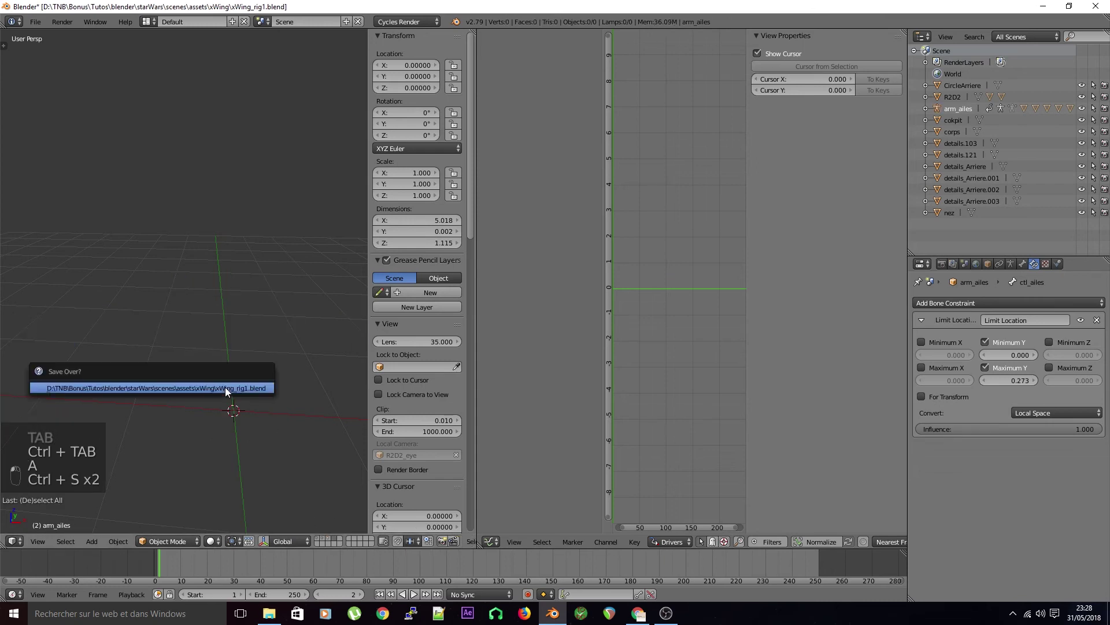
pyautogui.click(225, 387)
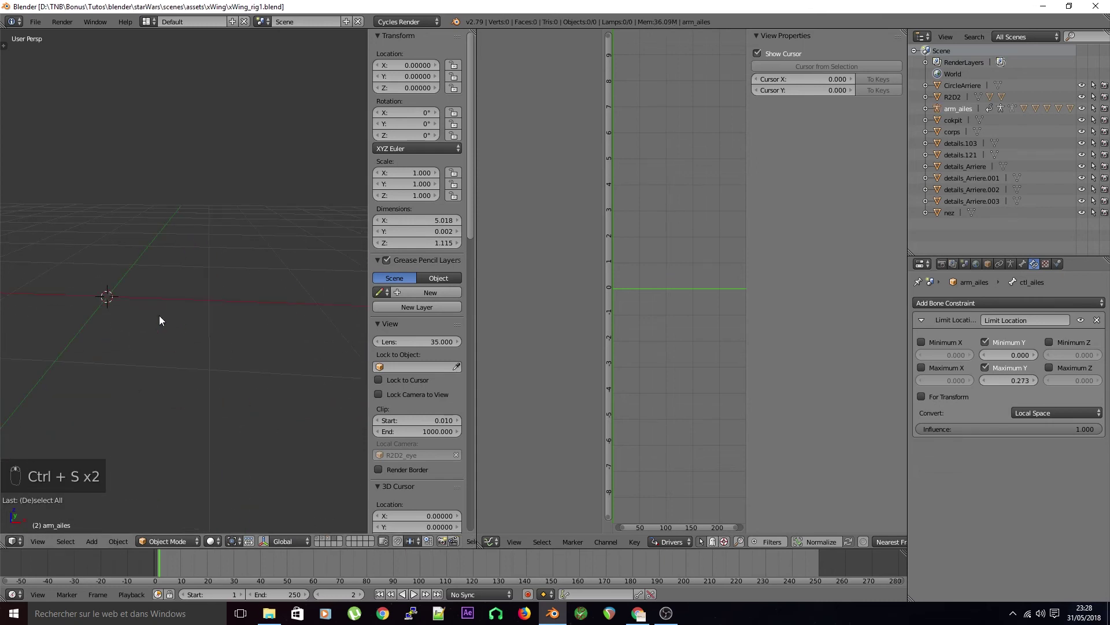
pyautogui.press('KP_1')
pyautogui.press('KP_5')
pyautogui.hotkey('ctrl', 's')
pyautogui.click(201, 326)
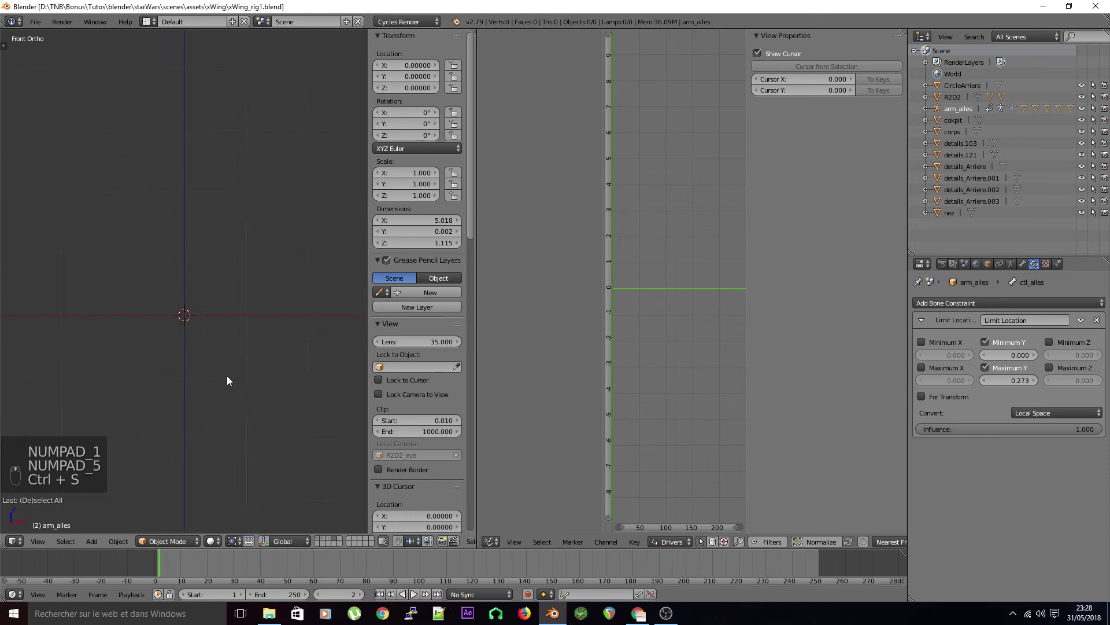
# Add a plane at the origin and rotate its mesh 90° about X in Edit Mode
pyautogui.hotkey('shift', 'a')
pyautogui.moveTo(222, 325)
pyautogui.moveTo(196, 262)
pyautogui.click(289, 265)
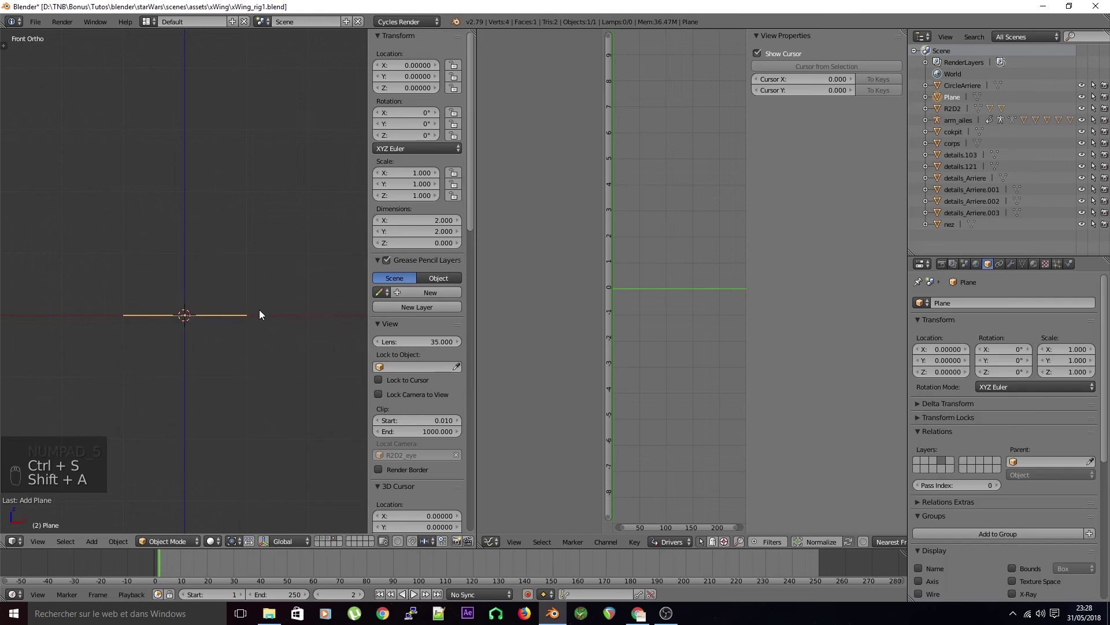
pyautogui.press('Tab')
pyautogui.write('rx90')
pyautogui.press('Return')
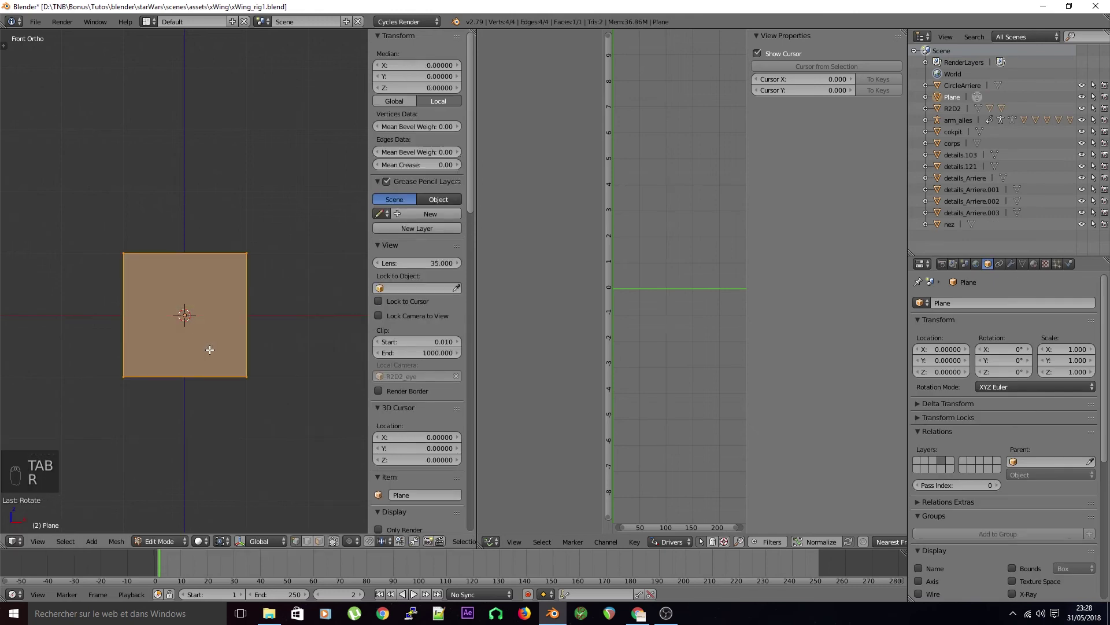
# Extrude the plane's top edge upward about 1.5 units along Z and deselect everything
pyautogui.press('a')
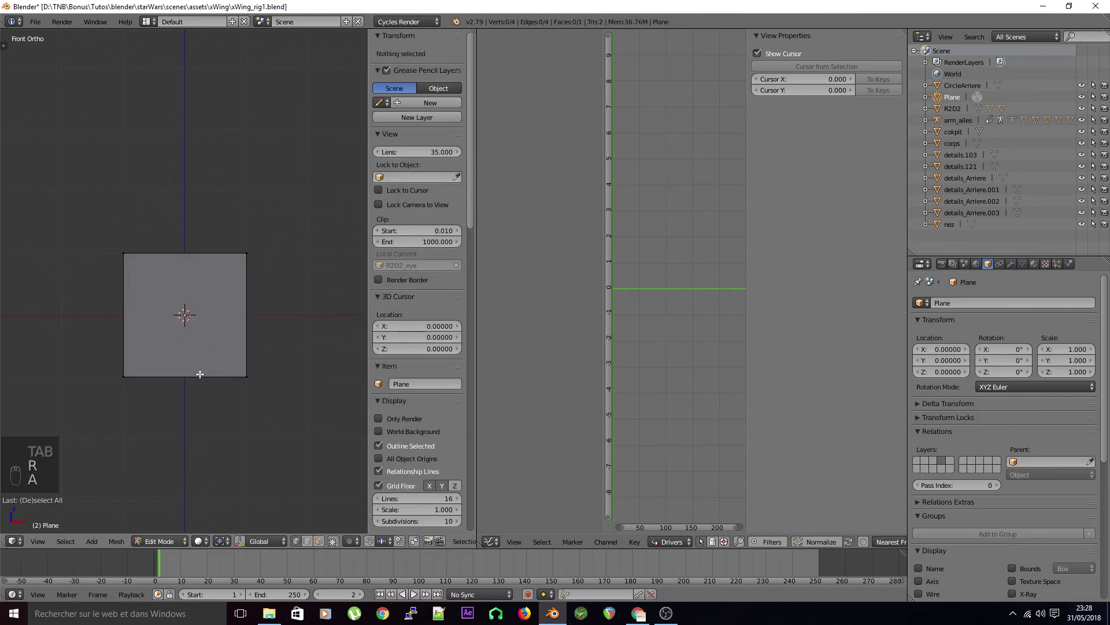
pyautogui.rightClick(123, 258)
pyautogui.keyDown('shift'); pyautogui.rightClick(244, 257); pyautogui.keyUp('shift')
pyautogui.keyDown('shift'); pyautogui.moveTo(224, 272); pyautogui.dragTo(221, 308, button='middle'); pyautogui.keyUp('shift')
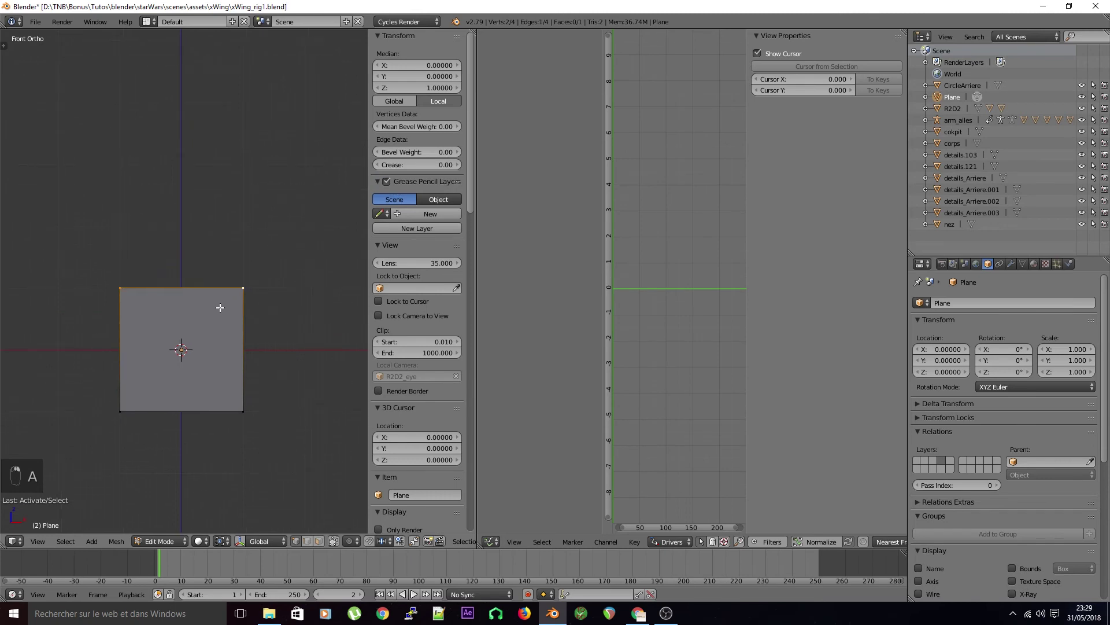
pyautogui.press('e')
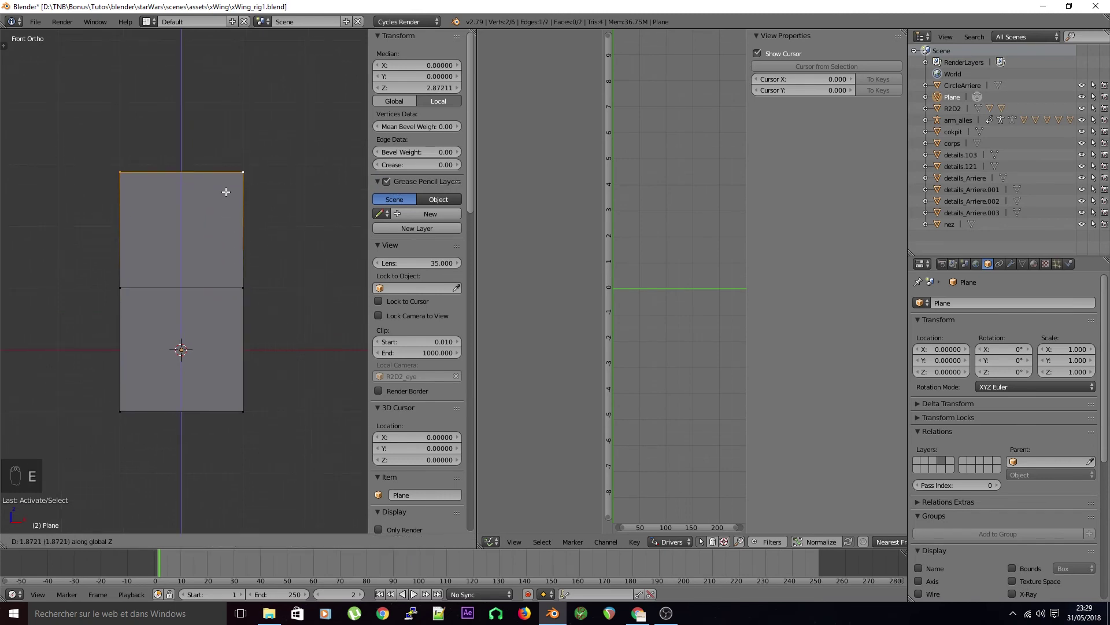
pyautogui.click(237, 250)
pyautogui.press('a')
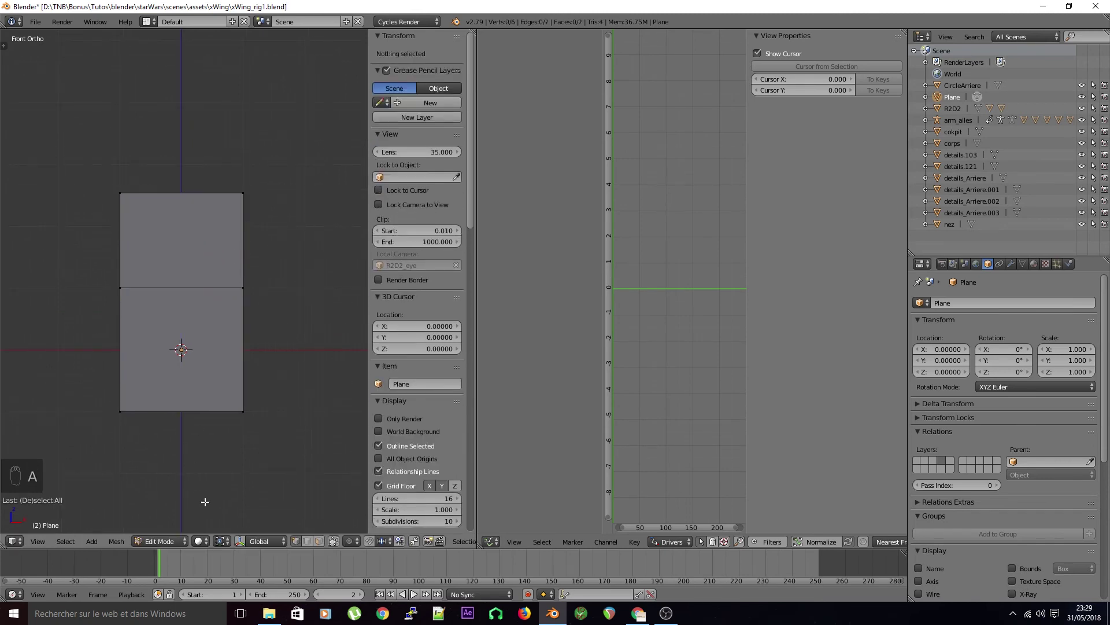
# Extrude the upper face's right edge outward about 1.1 units and its left edge outward about 1 unit along X
pyautogui.rightClick(244, 255)
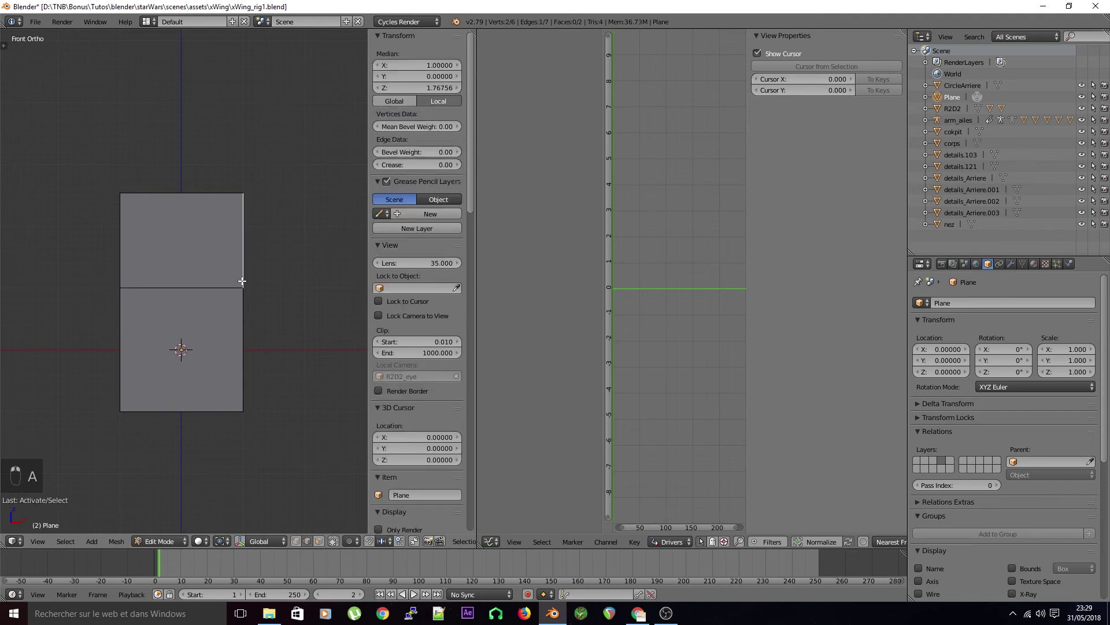
pyautogui.press('e')
pyautogui.click(312, 281)
pyautogui.rightClick(122, 254)
pyautogui.press('e')
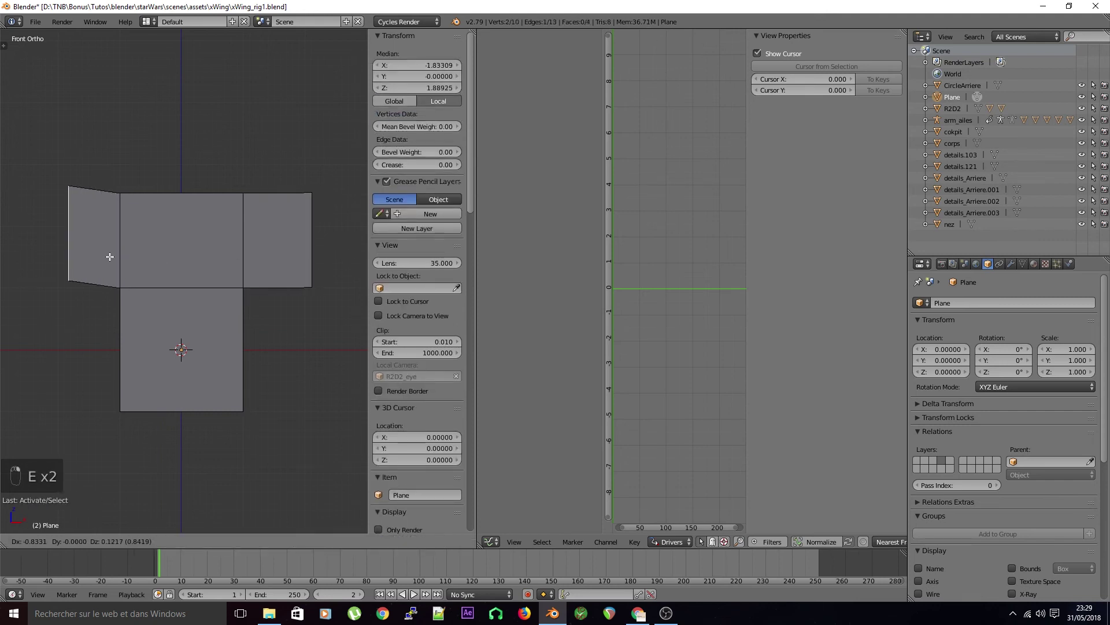
pyautogui.press('g')
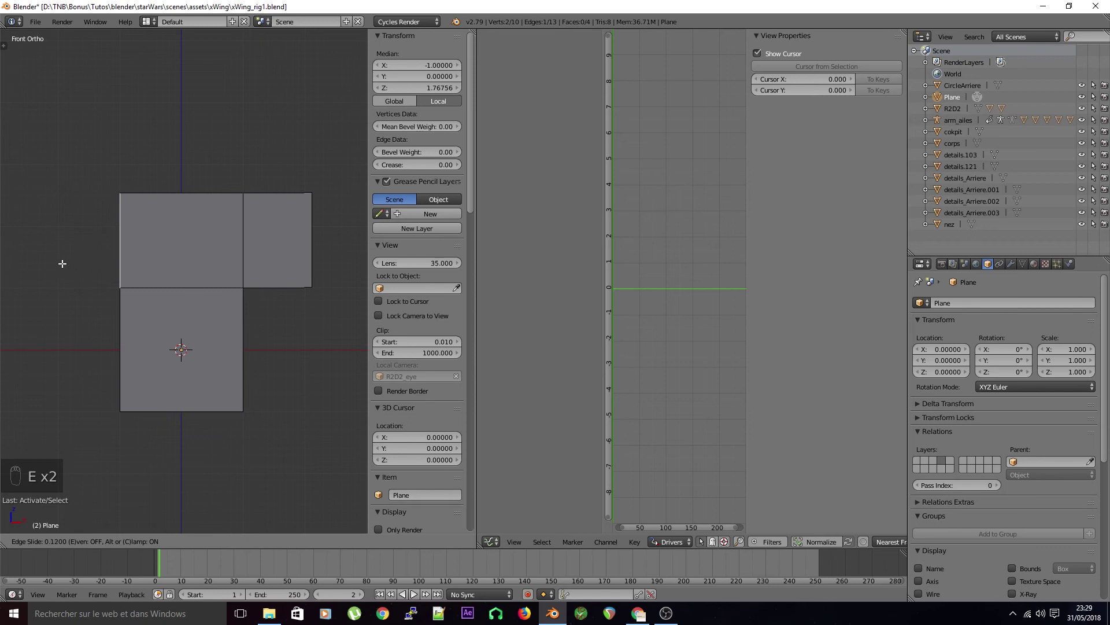
pyautogui.press('g')
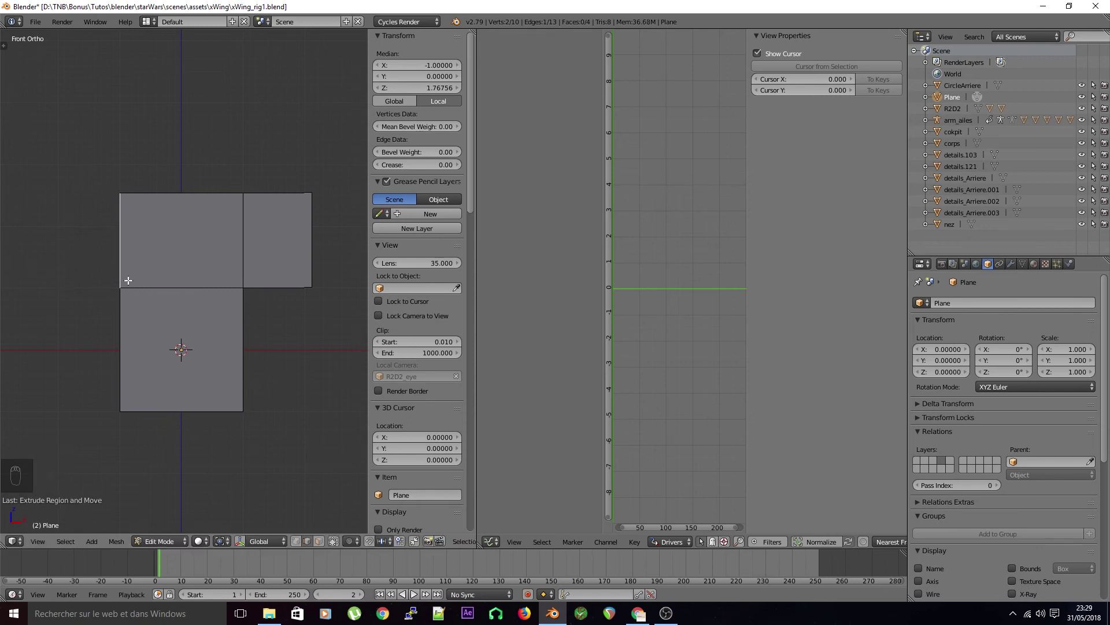
pyautogui.press('x')
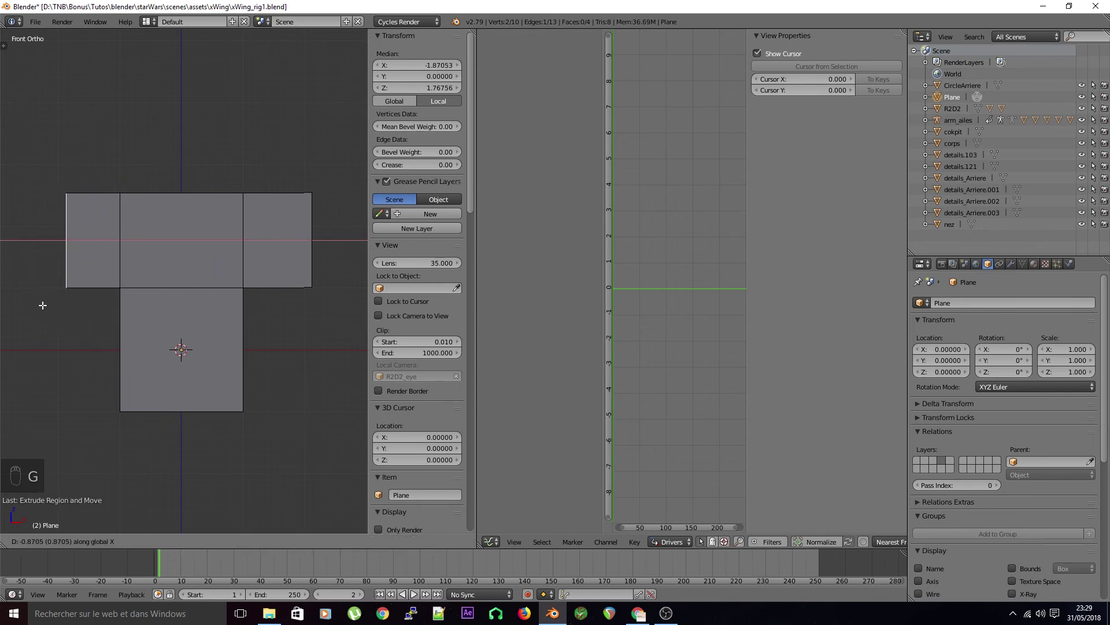
pyautogui.click(36, 305)
pyautogui.keyDown('shift'); pyautogui.moveTo(132, 291); pyautogui.dragTo(125, 333, button='middle'); pyautogui.keyUp('shift')
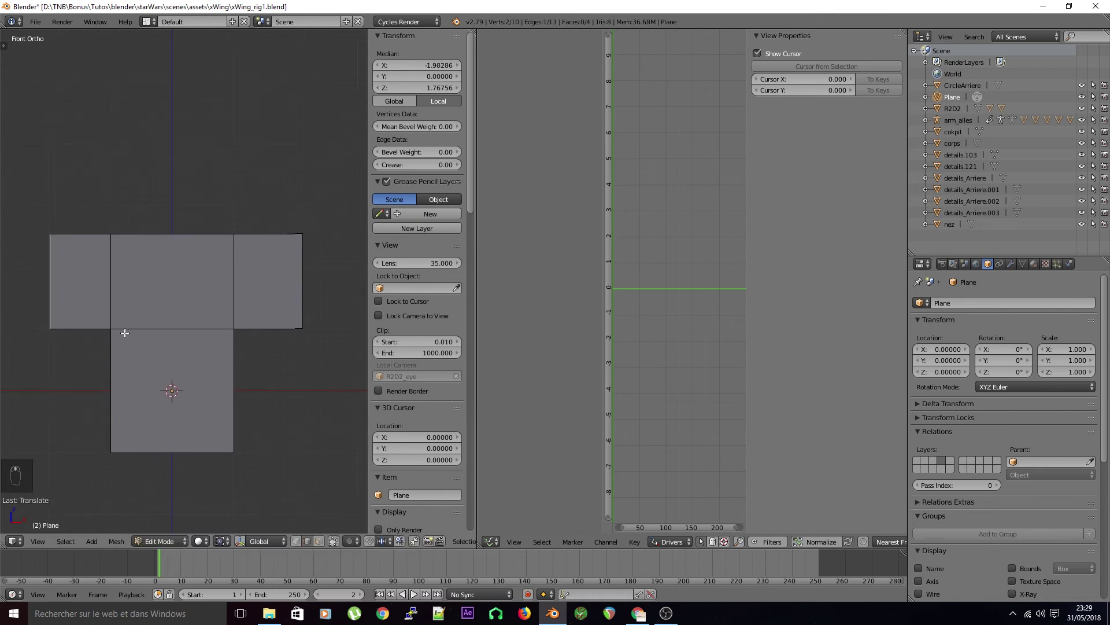
# Raise the middle face's top edge about 1.25 units along Z and merge its two vertices at the centre into a tip
pyautogui.rightClick(186, 235)
pyautogui.press('g')
pyautogui.press('z')
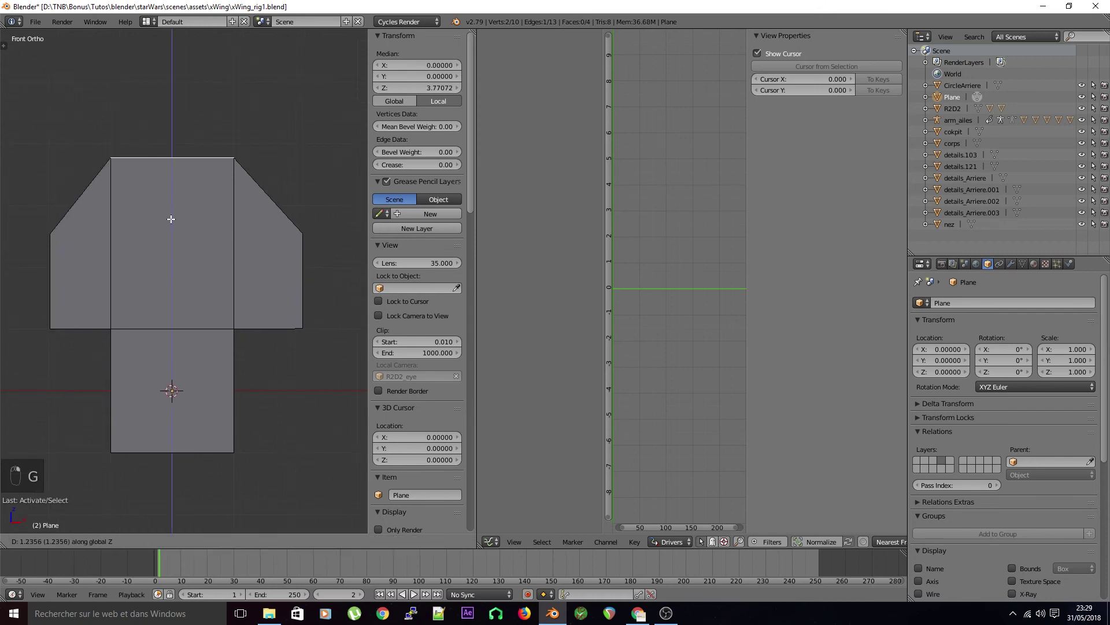
pyautogui.click(171, 217)
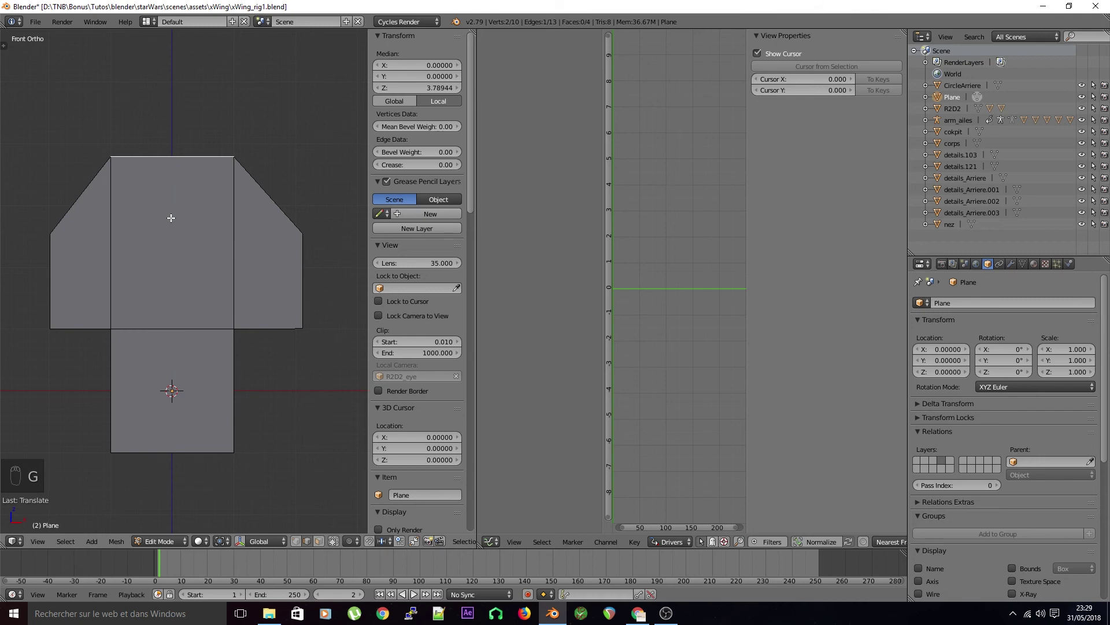
pyautogui.hotkey('alt', 'm')
pyautogui.click(173, 218)
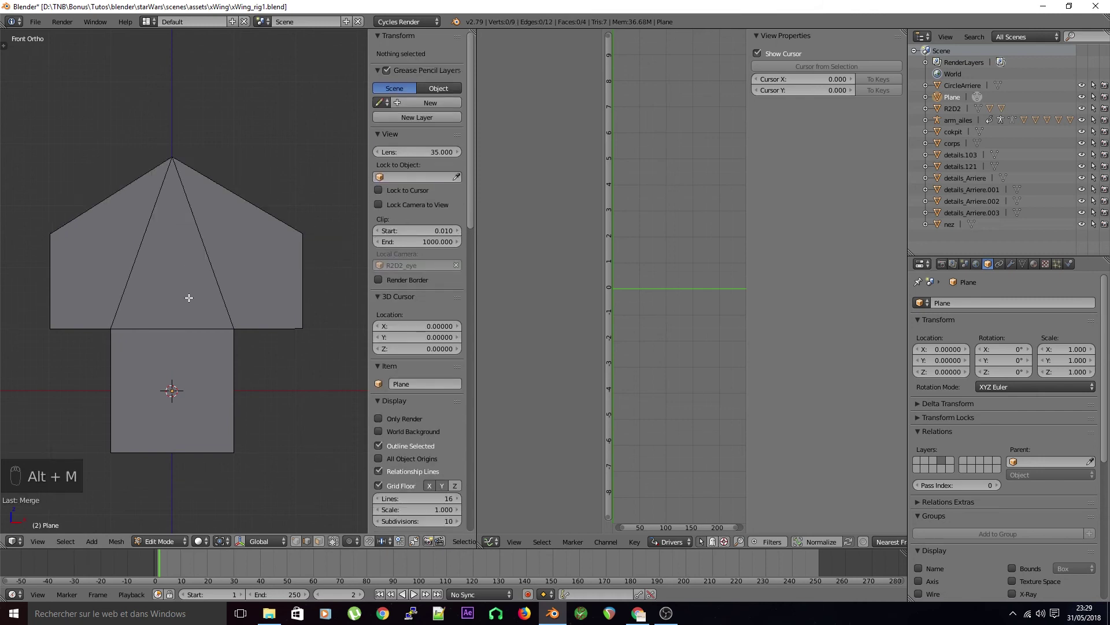
# Merge each side's upper corner vertex into the lower one to form an arrowhead, and return to Object Mode
pyautogui.rightClick(58, 245)
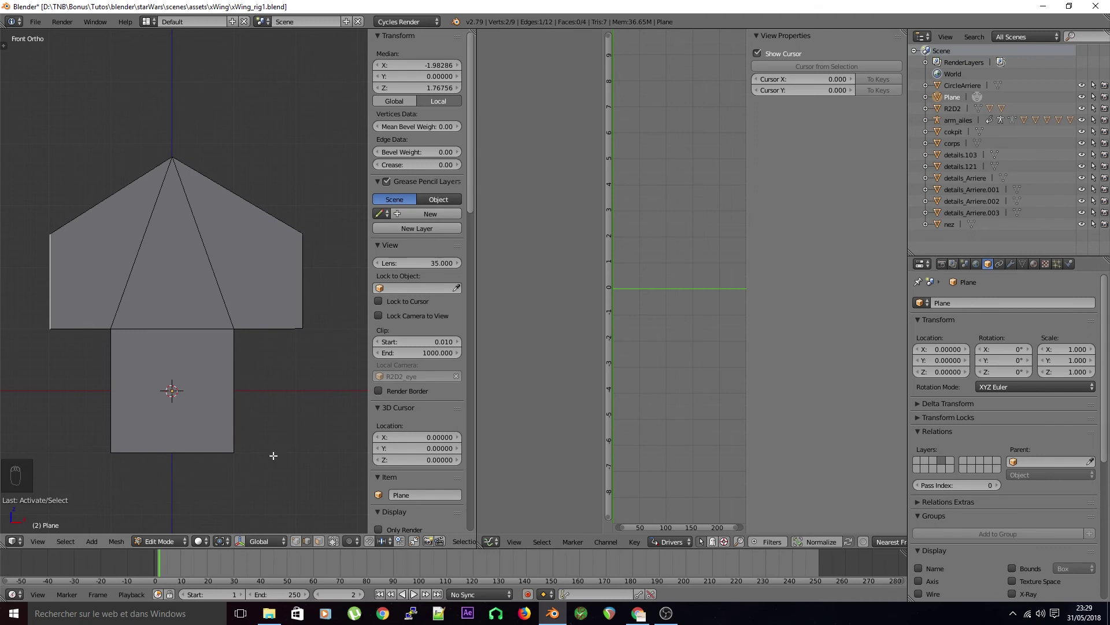
pyautogui.click(300, 542)
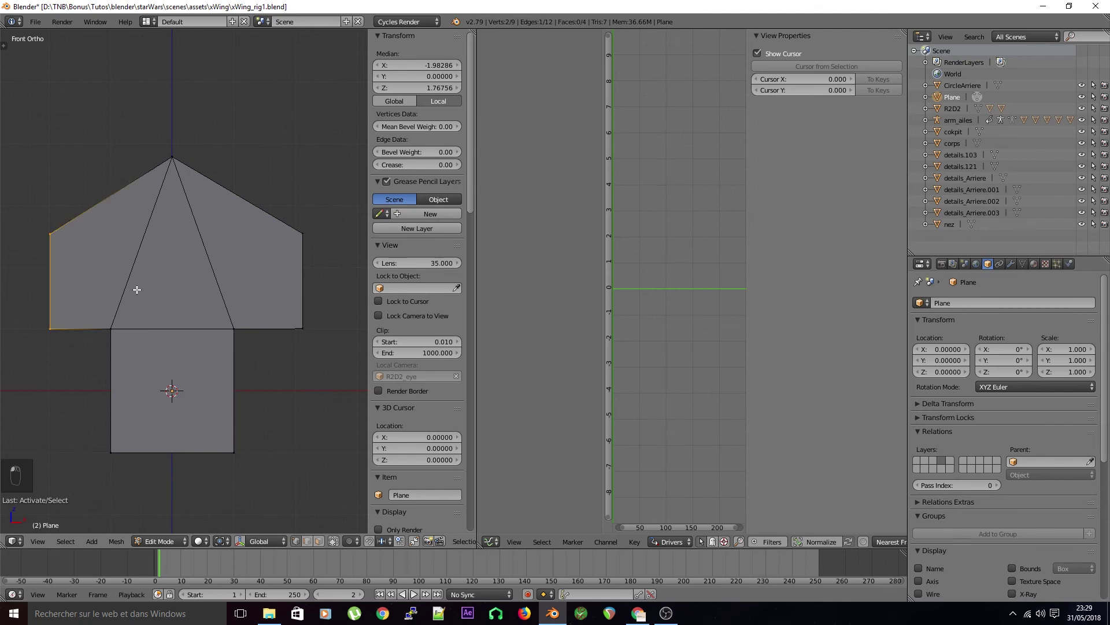
pyautogui.hotkey('alt', 'm')
pyautogui.click(60, 336)
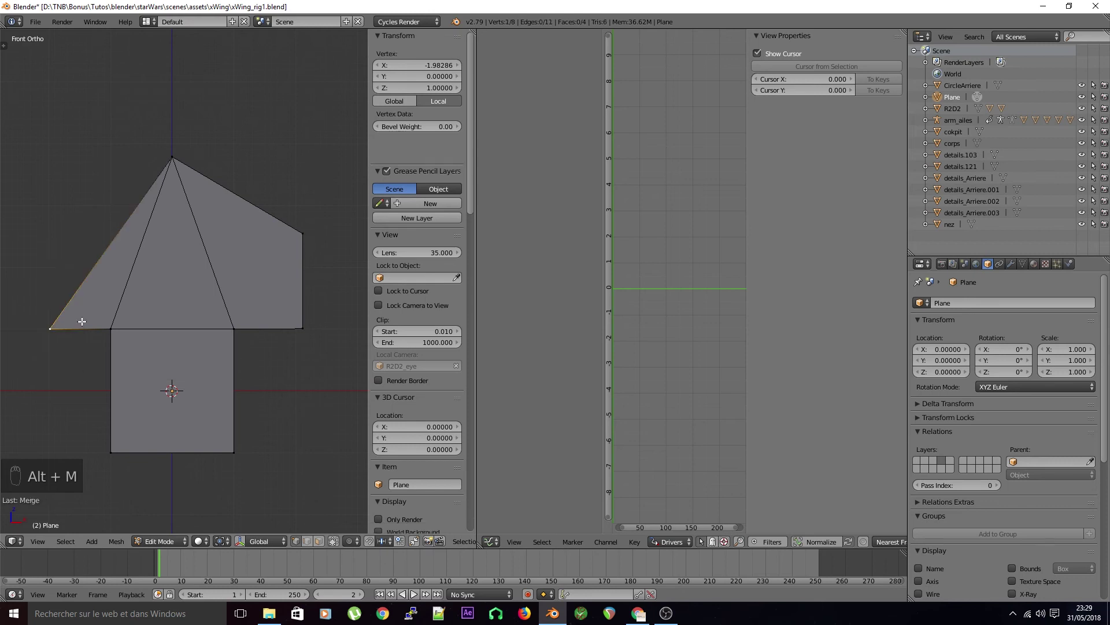
pyautogui.rightClick(303, 240)
pyautogui.keyDown('shift'); pyautogui.rightClick(302, 328); pyautogui.keyUp('shift')
pyautogui.hotkey('alt', 'm')
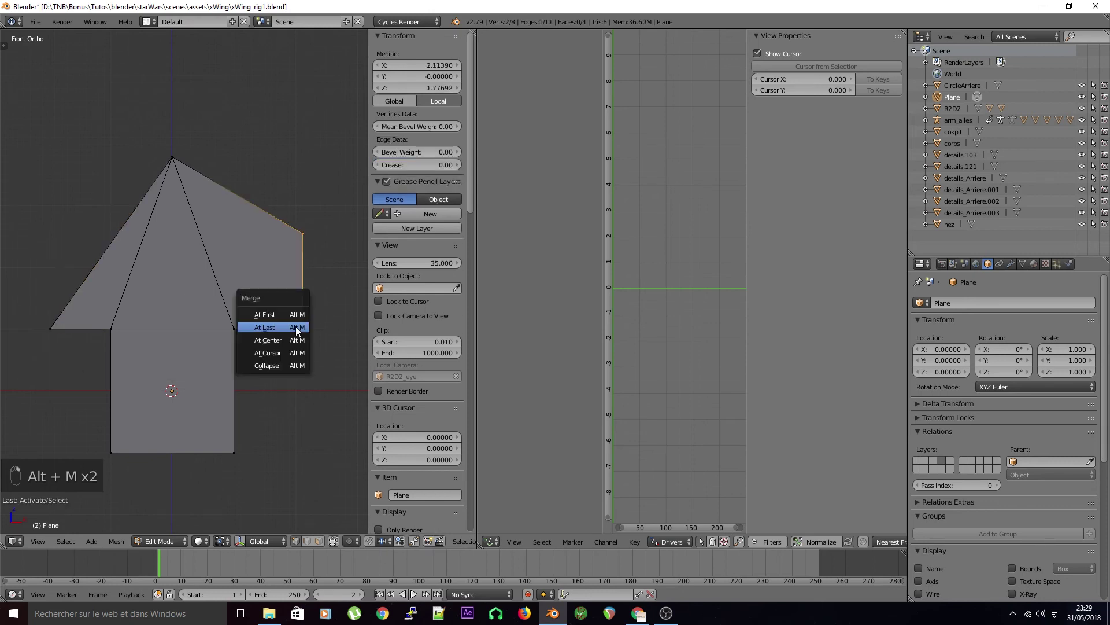
pyautogui.click(296, 326)
pyautogui.press('a')
pyautogui.press('Tab')
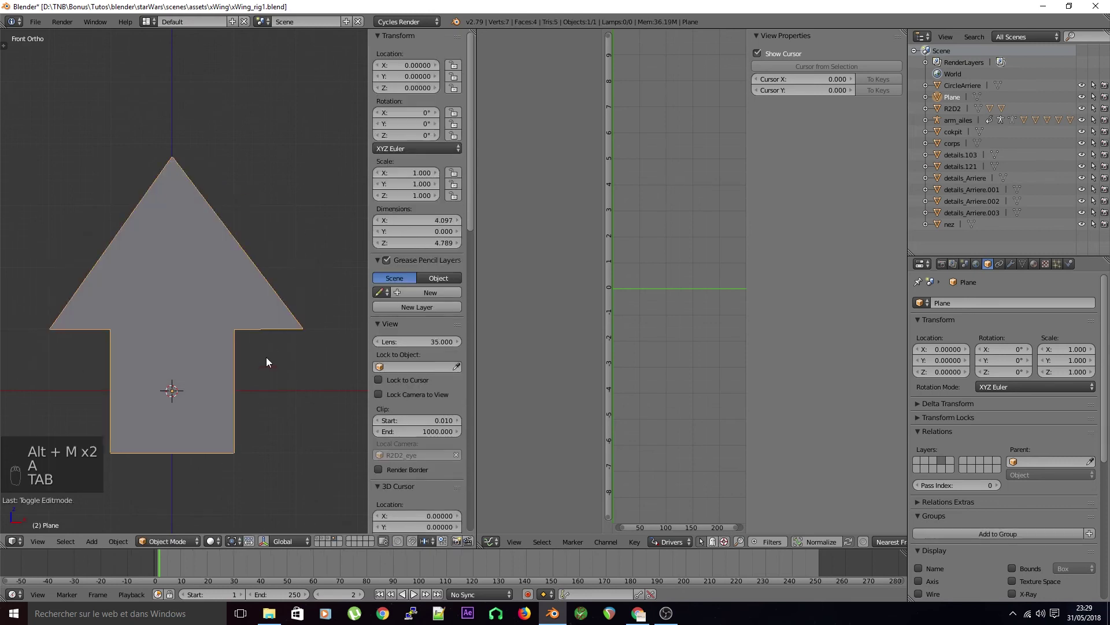
# Select the arrow's four faces in Edit Mode and delete only the faces, keeping the edges
pyautogui.scroll(-3, 265, 347)
pyautogui.press('Tab')
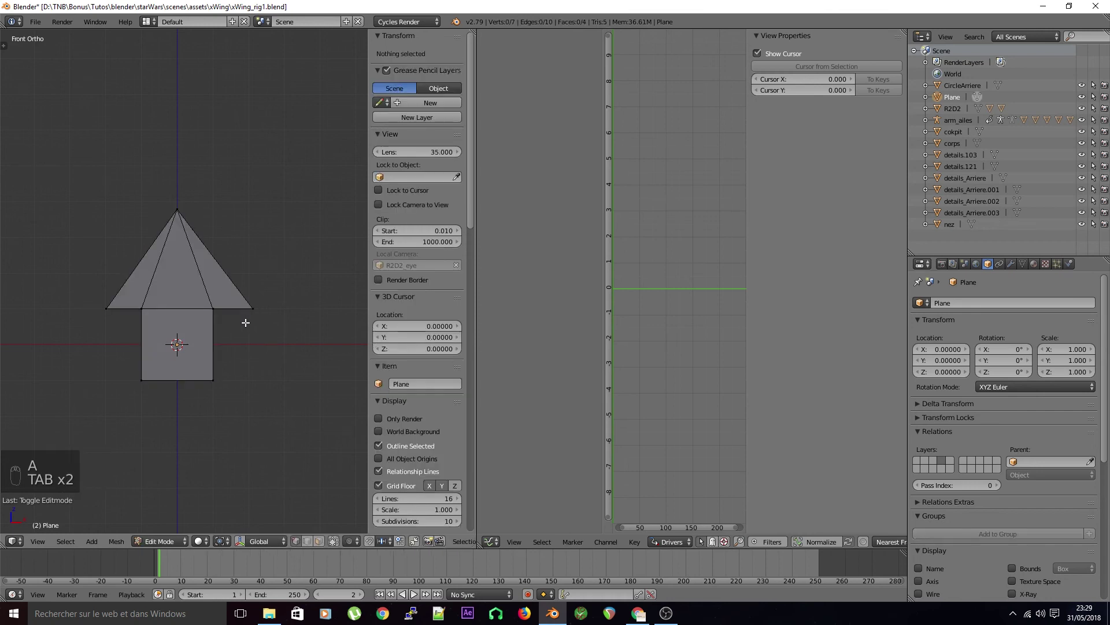
pyautogui.scroll(1, 245, 329)
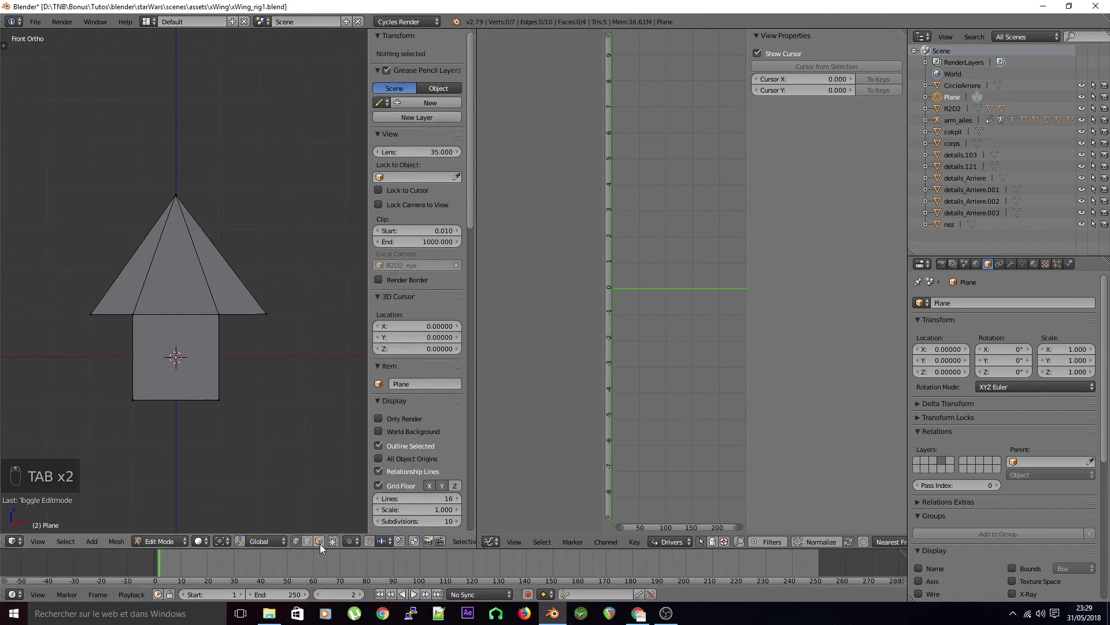
pyautogui.click(183, 341)
pyautogui.keyDown('shift'); pyautogui.click(176, 274); pyautogui.keyUp('shift')
pyautogui.keyDown('shift'); pyautogui.click(216, 280); pyautogui.keyUp('shift')
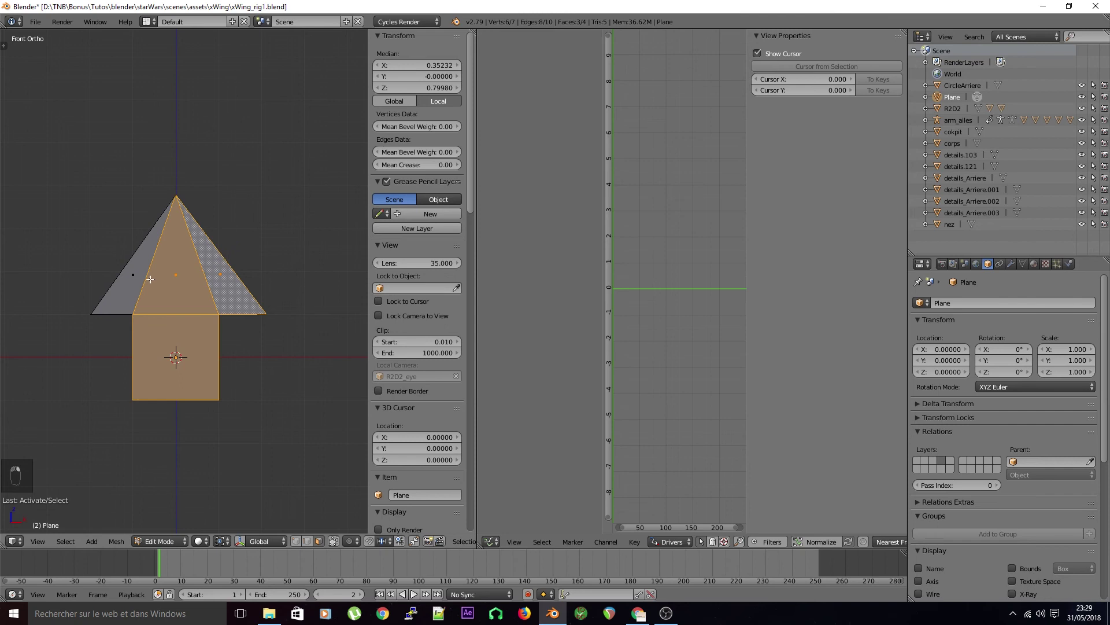
pyautogui.keyDown('shift'); pyautogui.click(139, 280); pyautogui.keyUp('shift')
pyautogui.hotkey('ctrl', 'x')
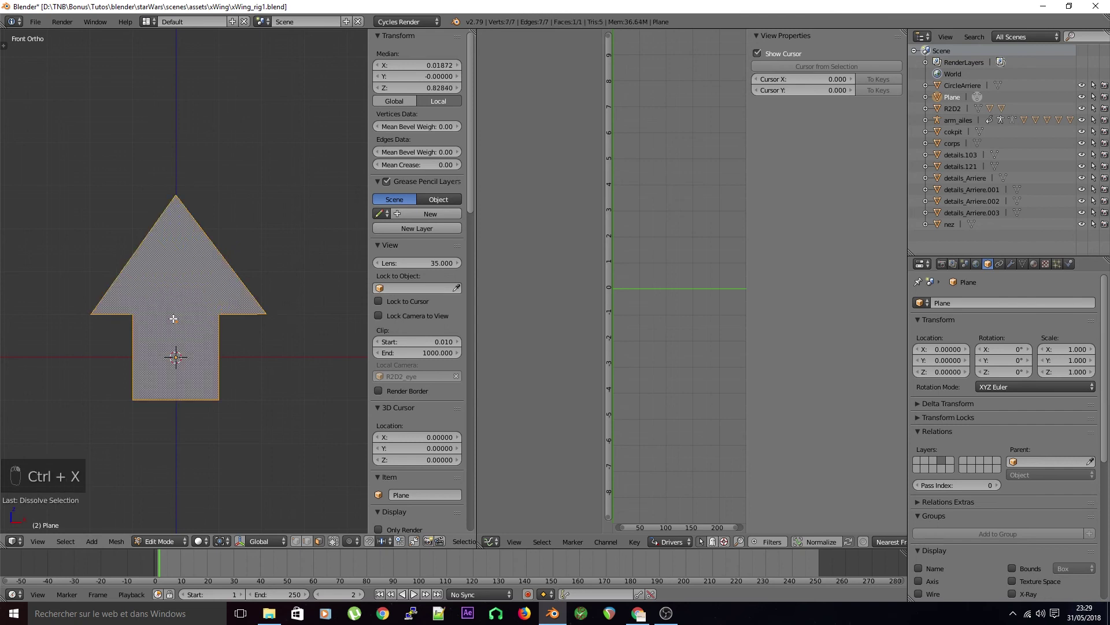
pyautogui.hotkey('ctrl', 'z')
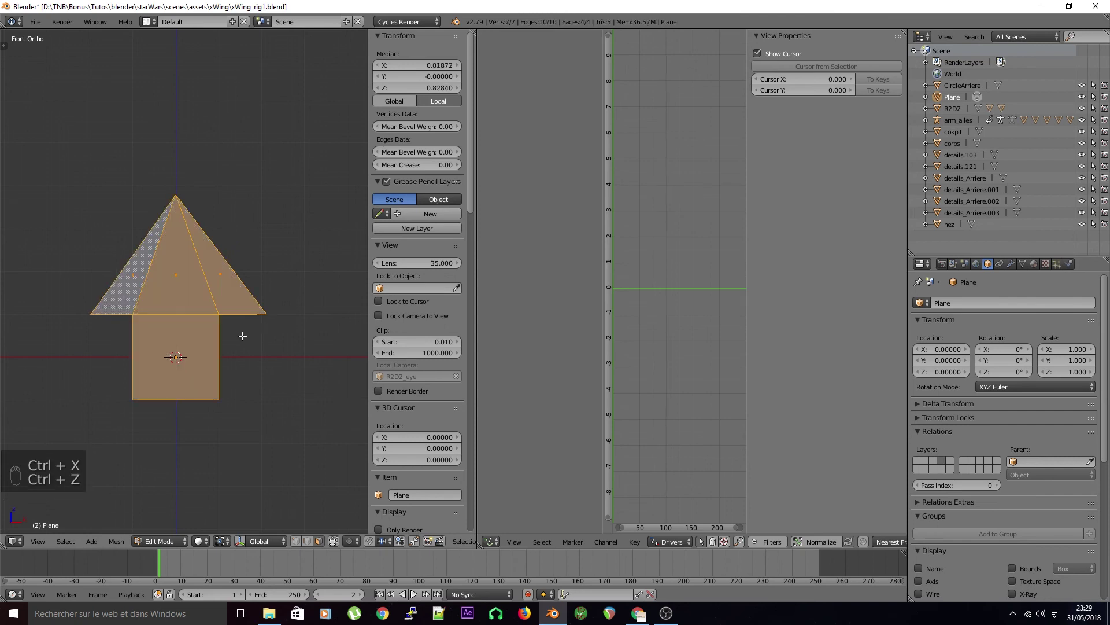
pyautogui.press('x')
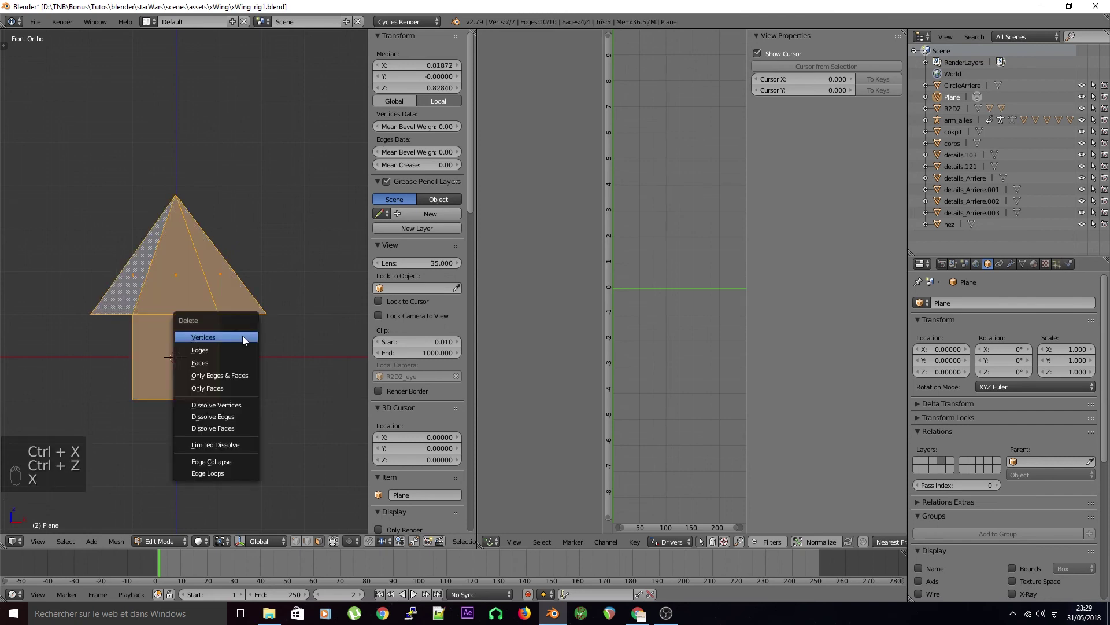
pyautogui.click(234, 388)
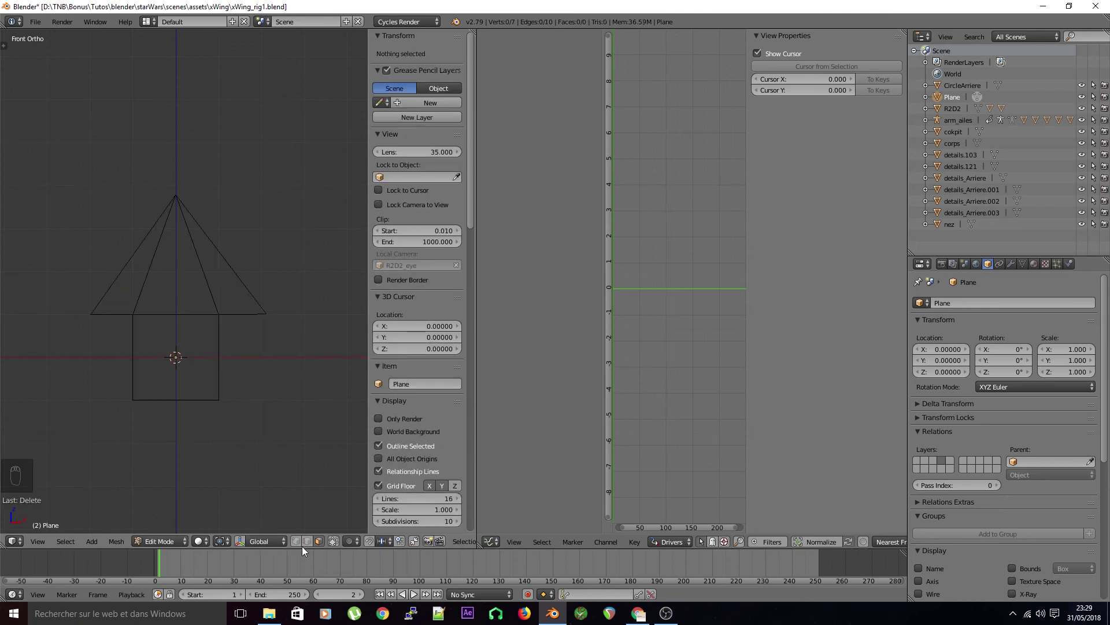
# Delete the three inner edges of the arrowhead with Only Edges & Faces, return to Object Mode and save the file
pyautogui.rightClick(150, 297)
pyautogui.keyDown('shift'); pyautogui.rightClick(203, 298); pyautogui.keyUp('shift')
pyautogui.keyDown('shift'); pyautogui.rightClick(196, 315); pyautogui.keyUp('shift')
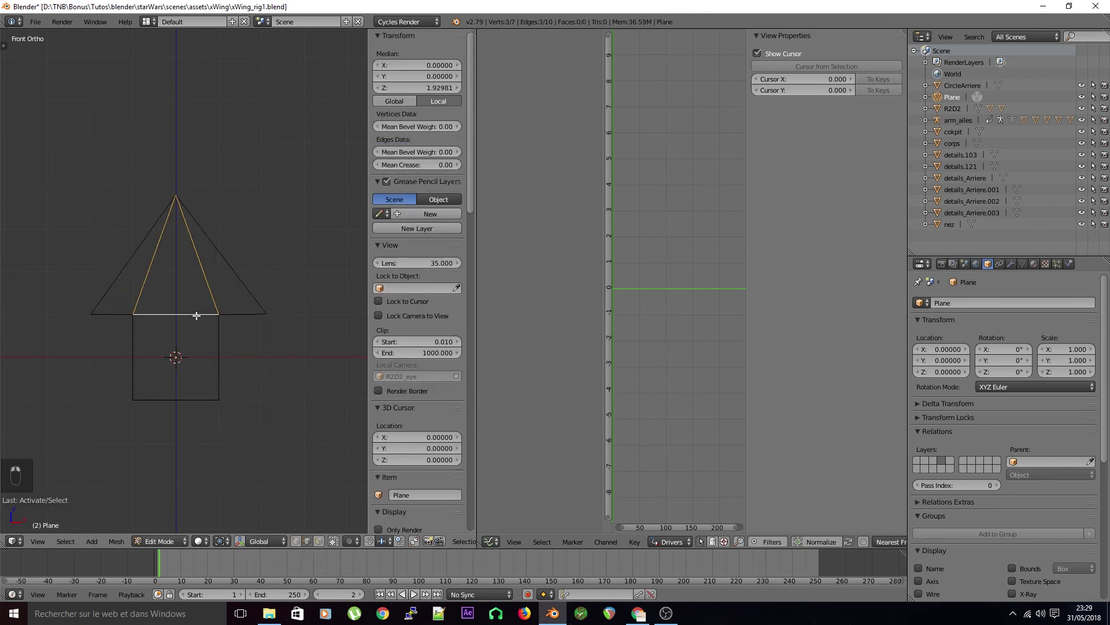
pyautogui.press('x')
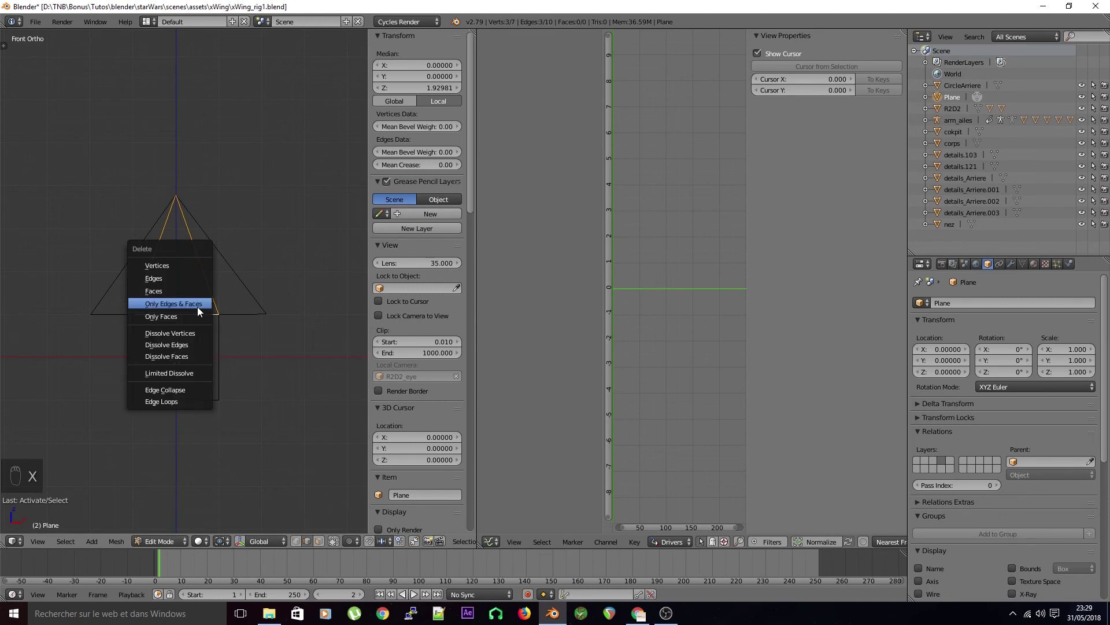
pyautogui.click(197, 304)
pyautogui.hotkey('ctrl', 's')
pyautogui.click(231, 340)
pyautogui.moveTo(264, 282); pyautogui.dragTo(240, 320, button='middle')
pyautogui.press('Tab')
pyautogui.press('KP_5')
pyautogui.hotkey('ctrl', 's')
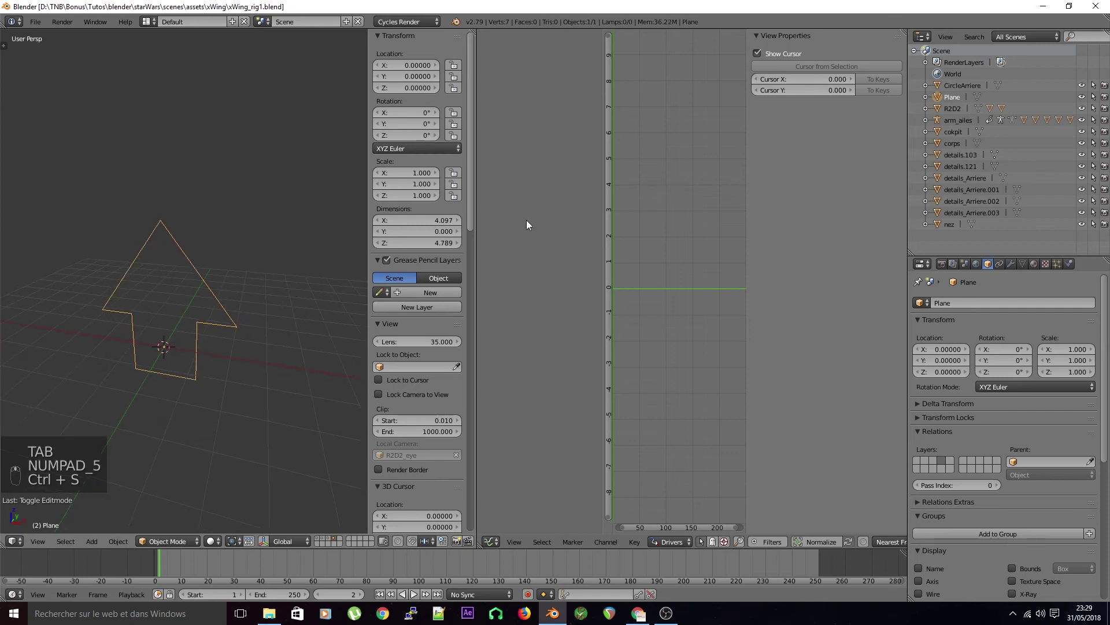
# Rename the arrow object as fleche, move it to the last layer and save the file
pyautogui.doubleClick(952, 97)
pyautogui.write('fleche')
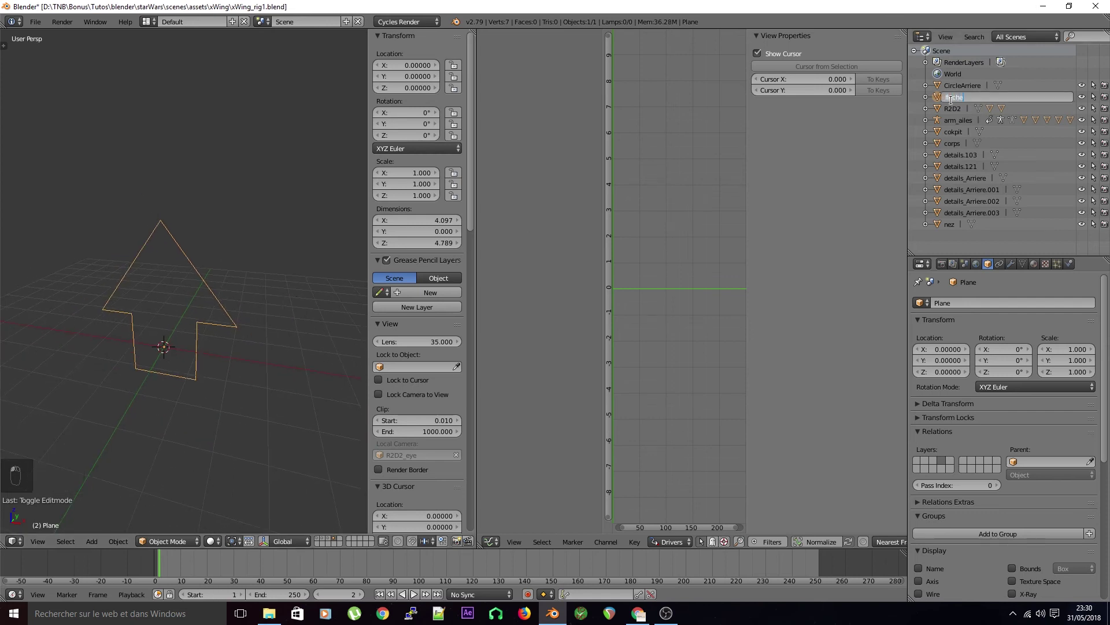
pyautogui.press('Return')
pyautogui.press('m')
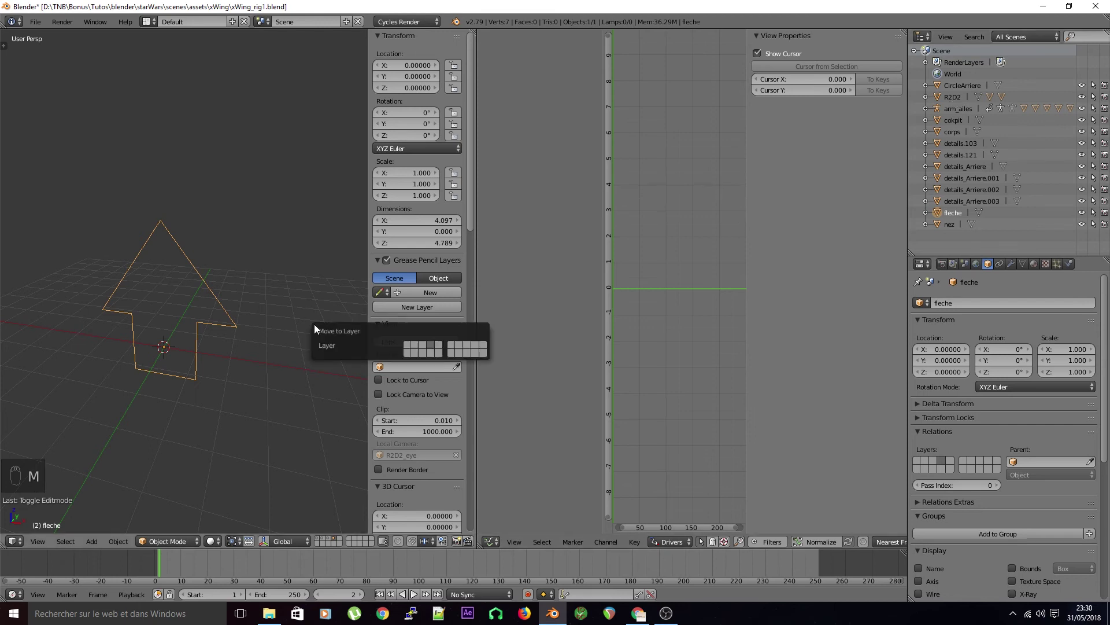
pyautogui.press('m')
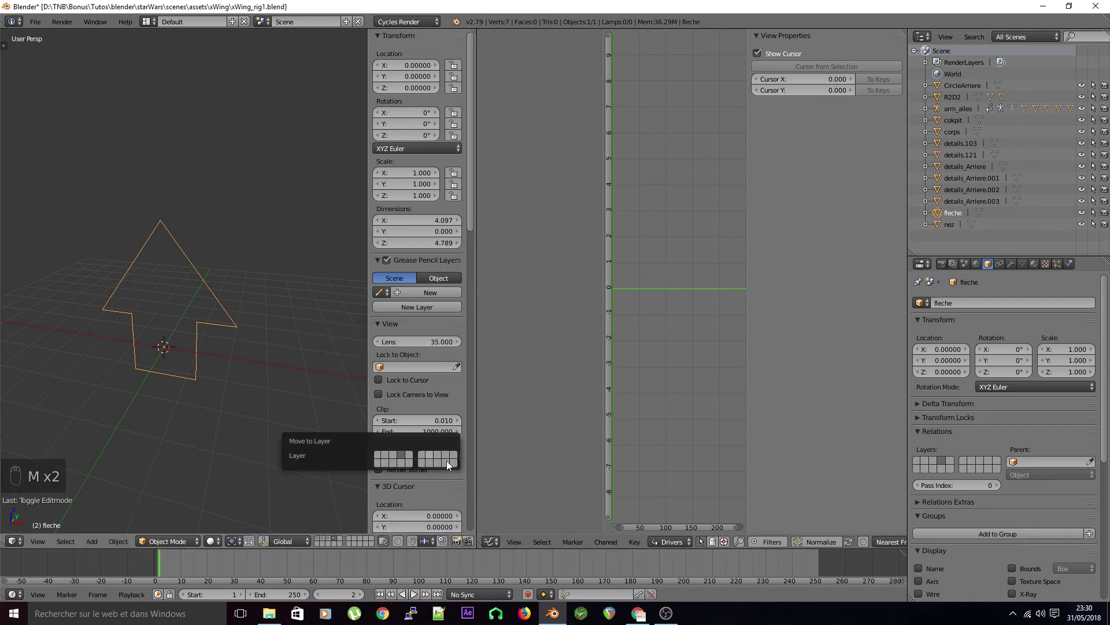
pyautogui.click(453, 463)
pyautogui.hotkey('ctrl', 's')
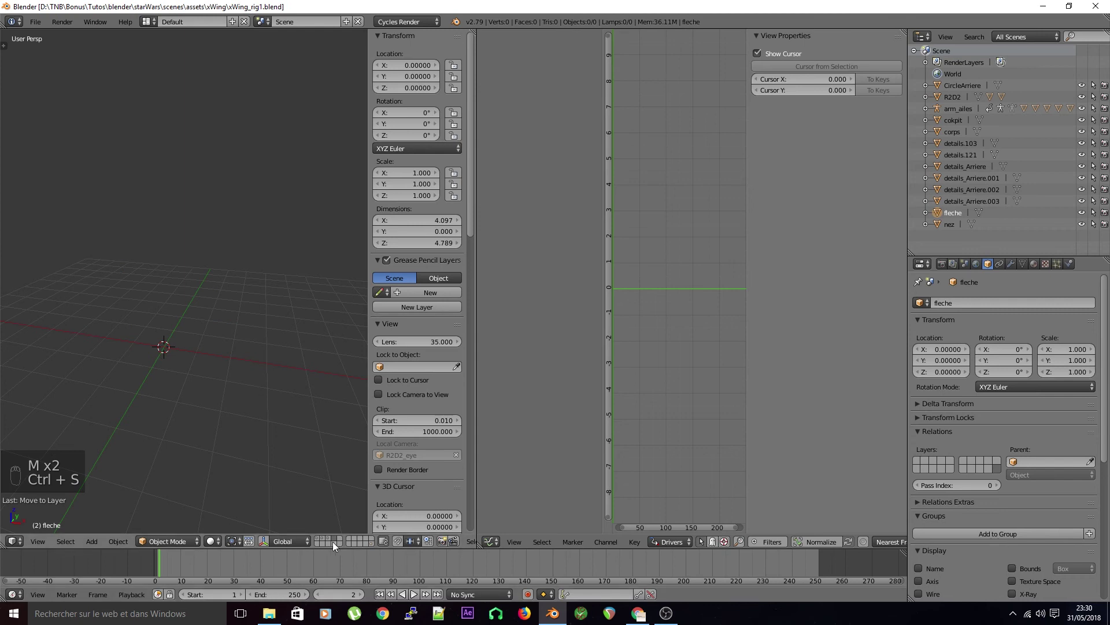
# Assign the fleche object as the custom shape of the ctl_ailes bone in the arm_ailes armature
pyautogui.rightClick(186, 306)
pyautogui.scroll(4, 206, 356)
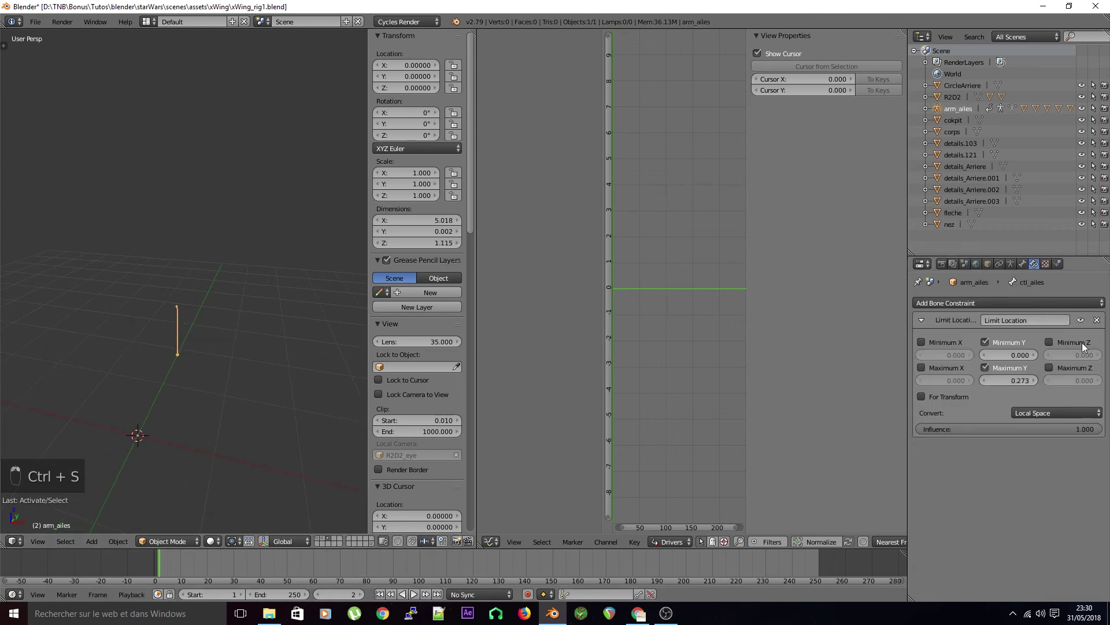
pyautogui.click(1022, 267)
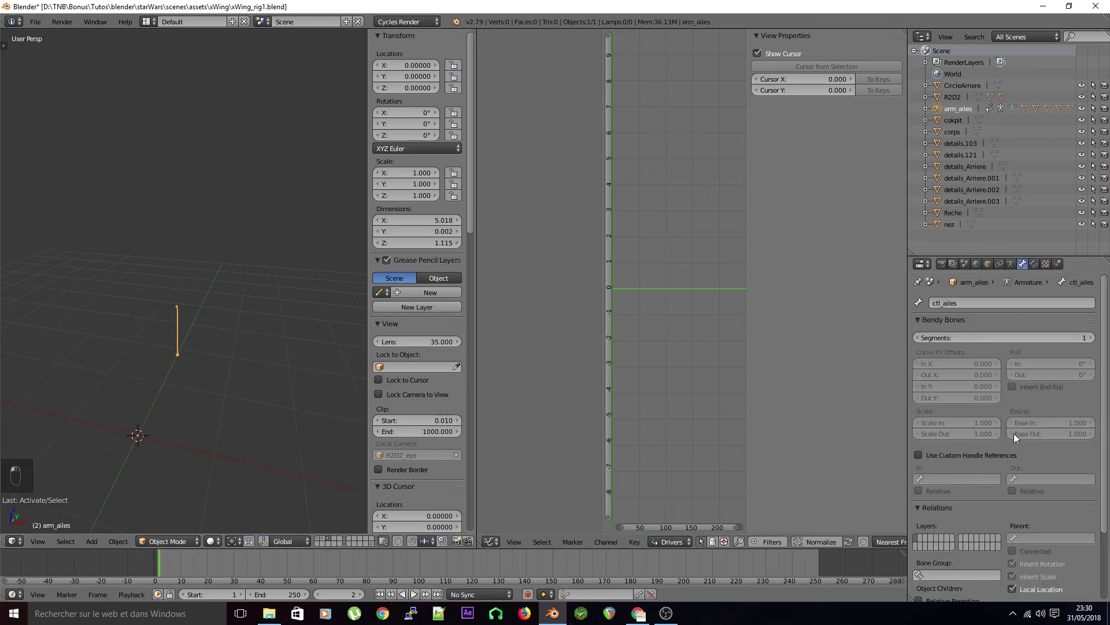
pyautogui.scroll(-4, 1007, 434)
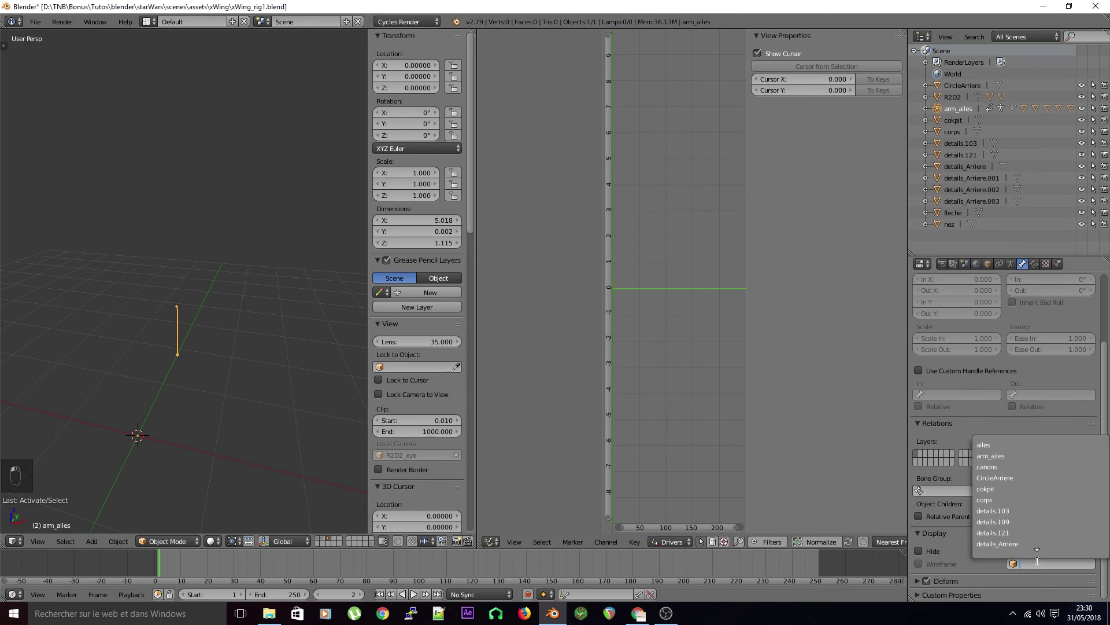
pyautogui.write('fle')
pyautogui.press('Return')
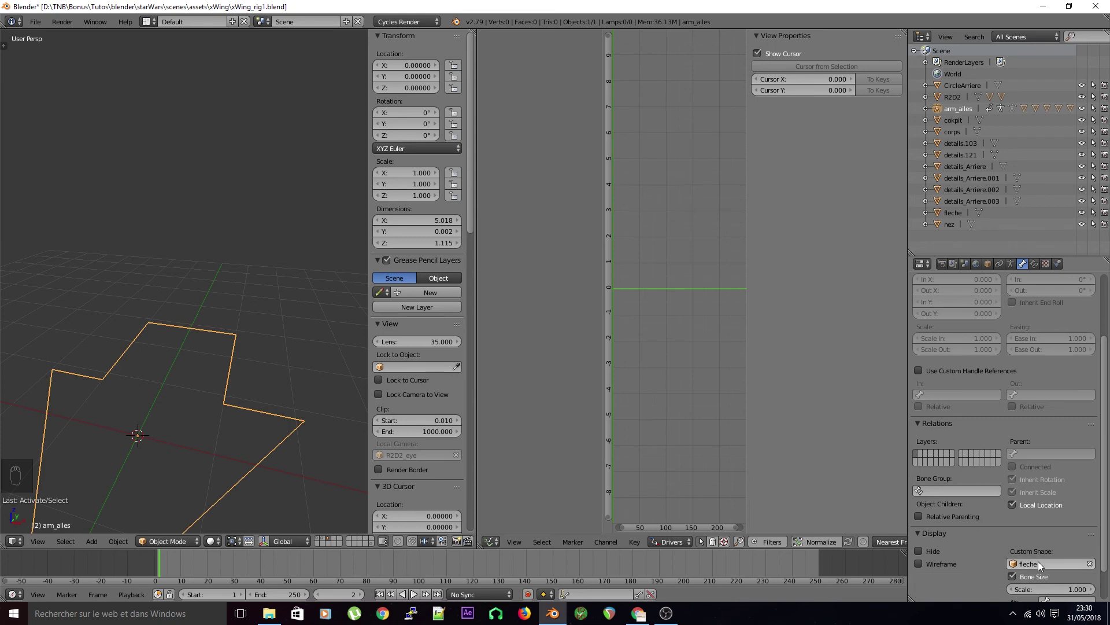
pyautogui.scroll(-4, 148, 352)
pyautogui.moveTo(242, 357); pyautogui.dragTo(191, 359, button='middle')
pyautogui.scroll(2, 220, 354)
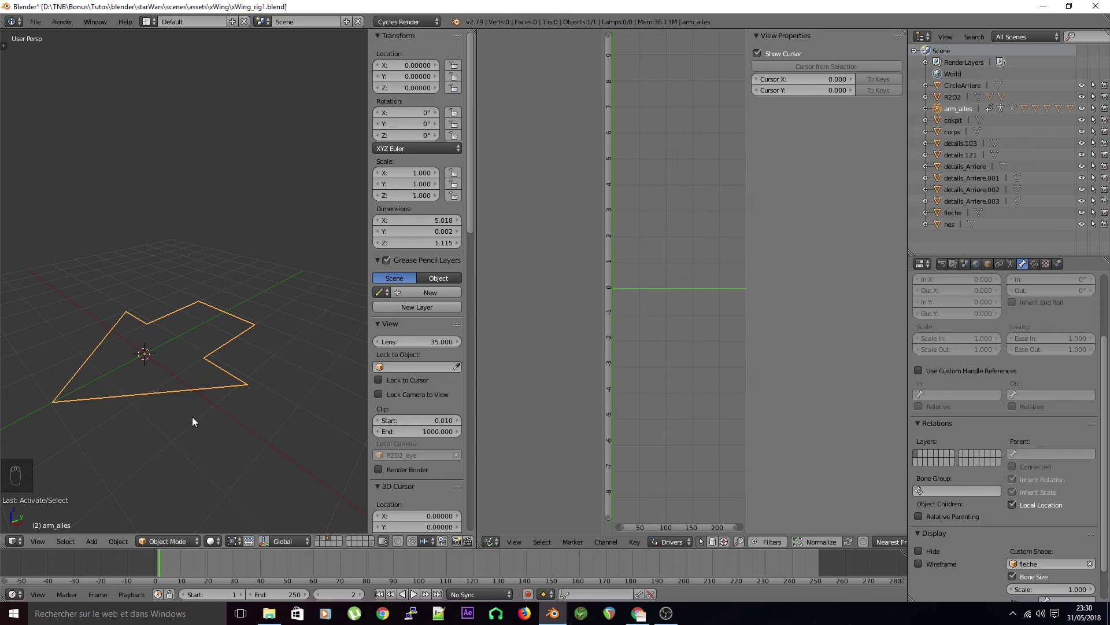
# Show the wing layer together with the armature, enter Pose Mode and enable Wireframe display for the ctl_ailes bone
pyautogui.press('z')
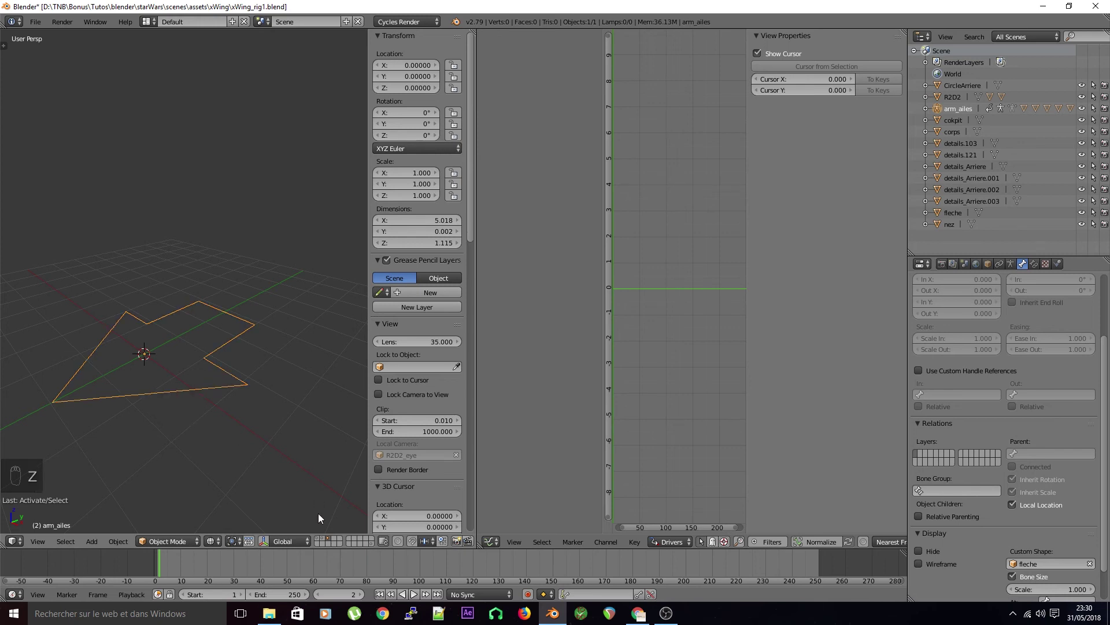
pyautogui.click(323, 539)
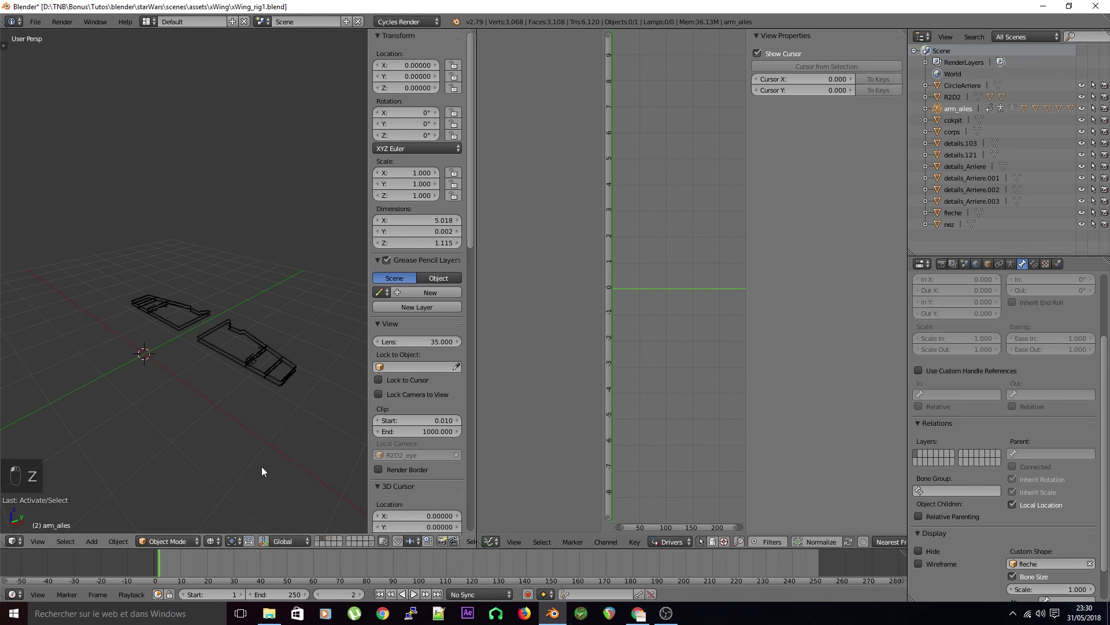
pyautogui.press('z')
pyautogui.keyDown('shift'); pyautogui.click(331, 541); pyautogui.keyUp('shift')
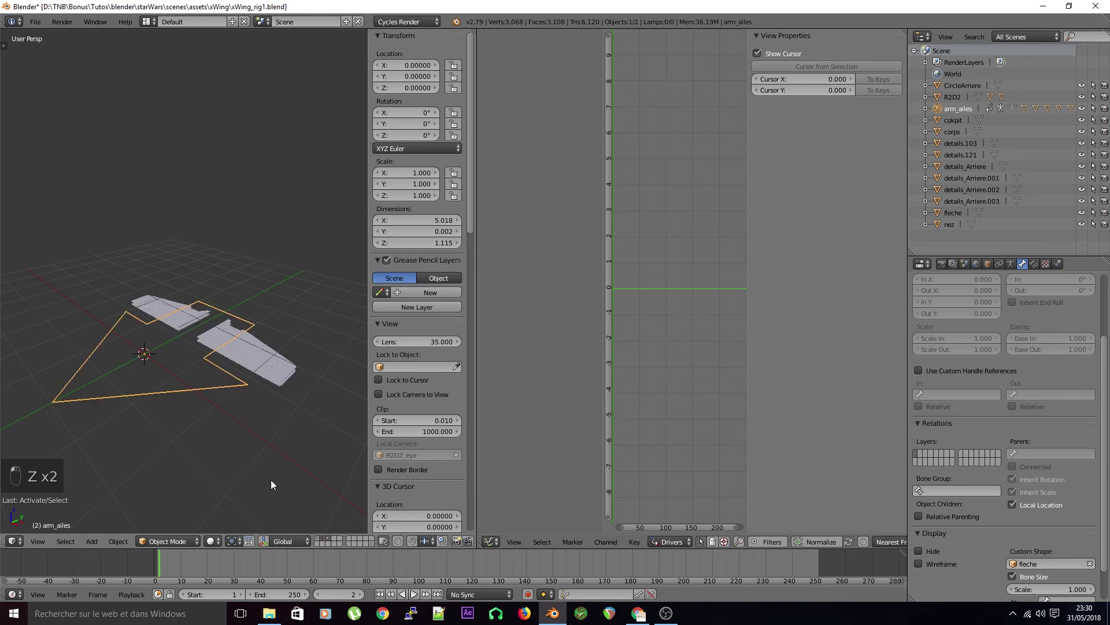
pyautogui.click(143, 543)
pyautogui.click(167, 501)
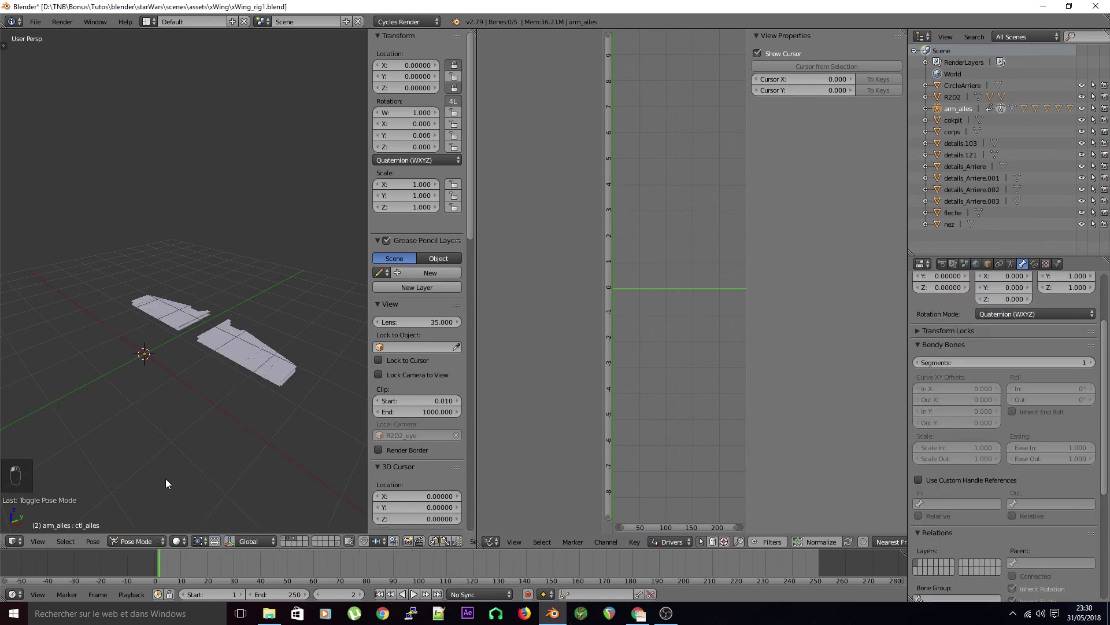
pyautogui.scroll(-8, 1012, 499)
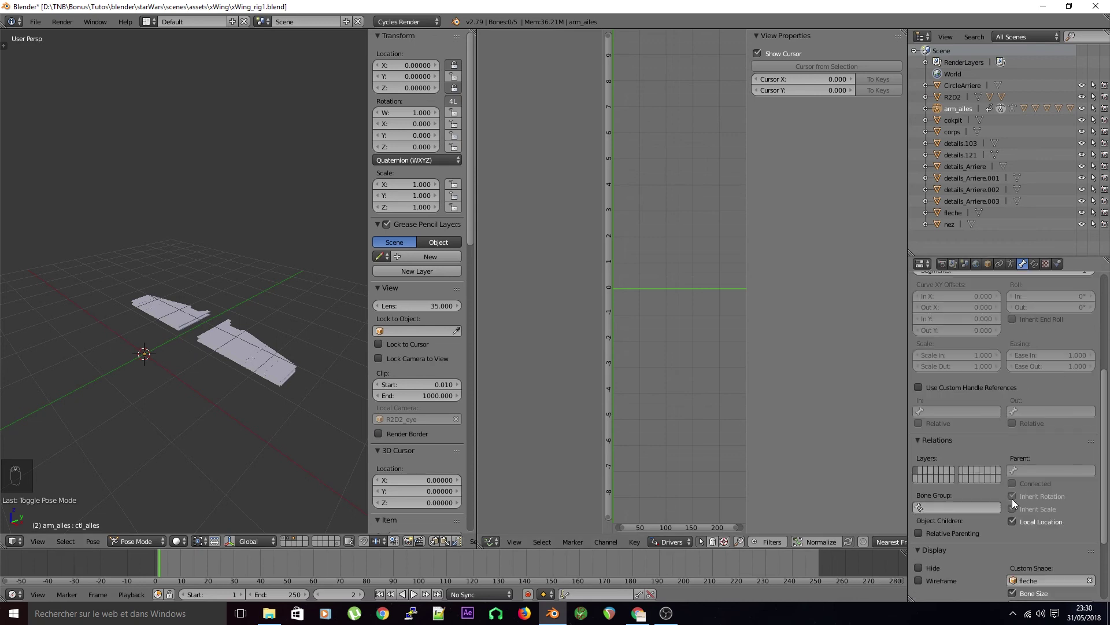
pyautogui.click(943, 488)
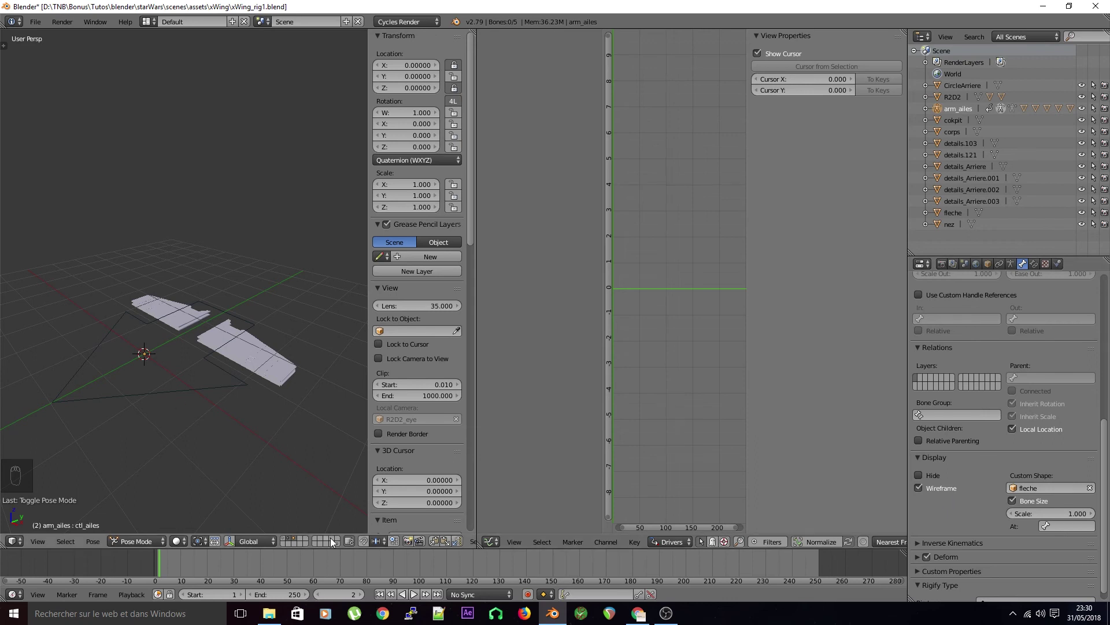
# Rotate all the fleche arrow's vertices -90° about X in Edit Mode and return to Object Mode
pyautogui.rightClick(189, 284)
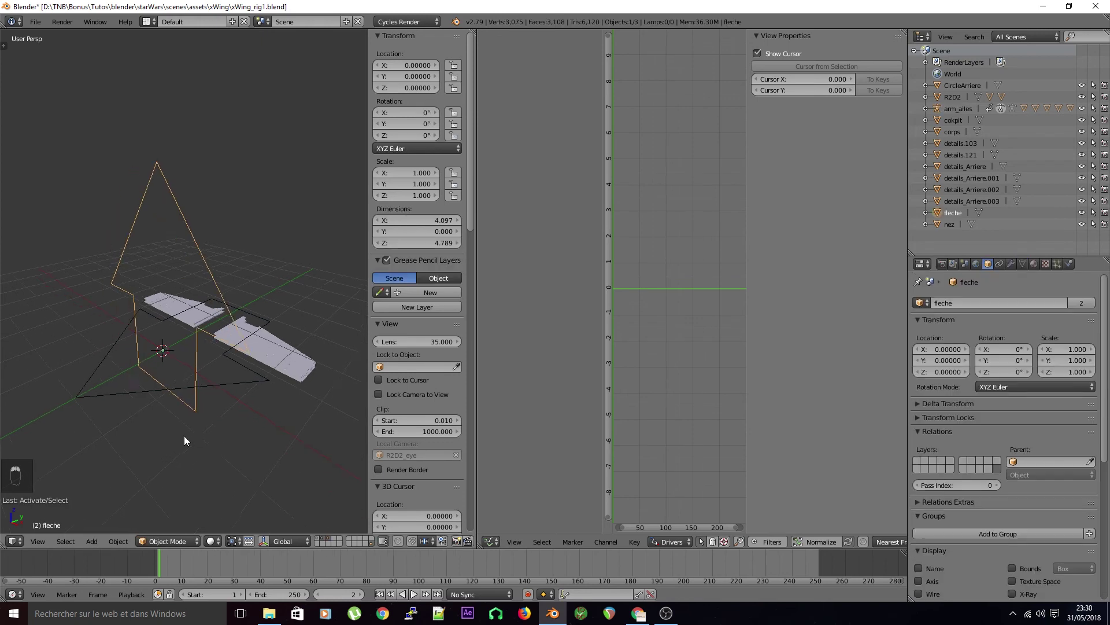
pyautogui.press('Tab')
pyautogui.press('a')
pyautogui.press('a')
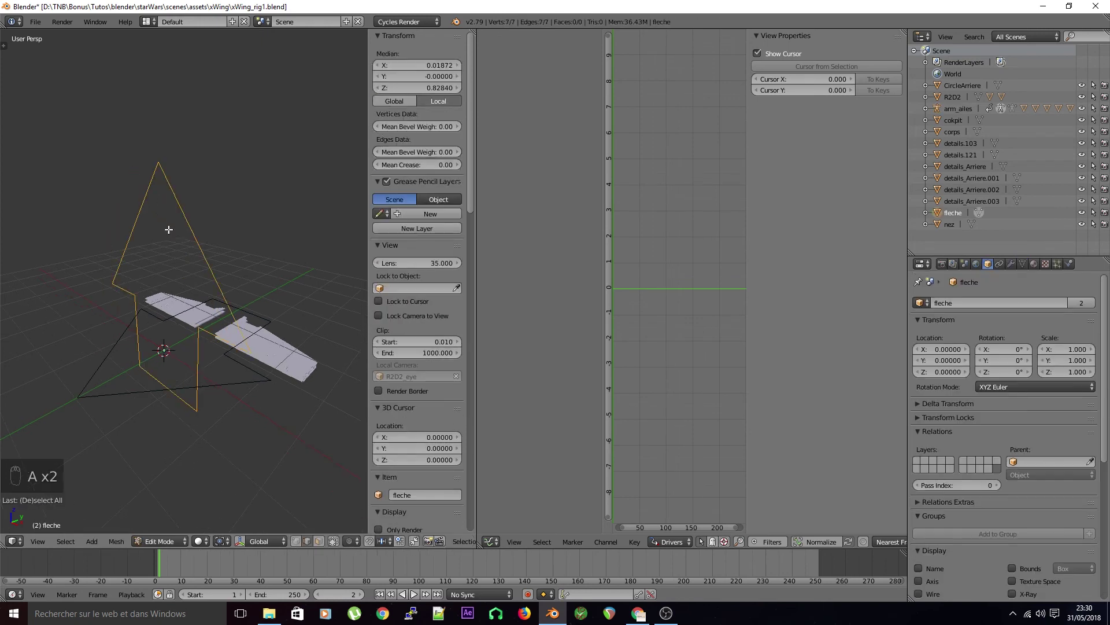
pyautogui.press('r')
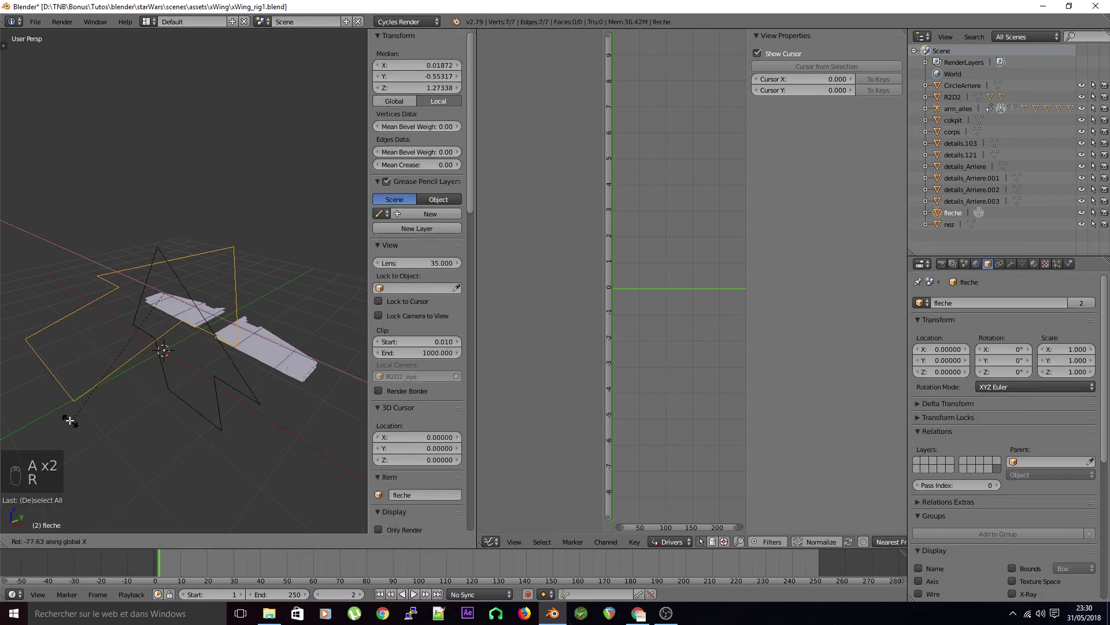
pyautogui.rightClick(126, 426)
pyautogui.write('rx90')
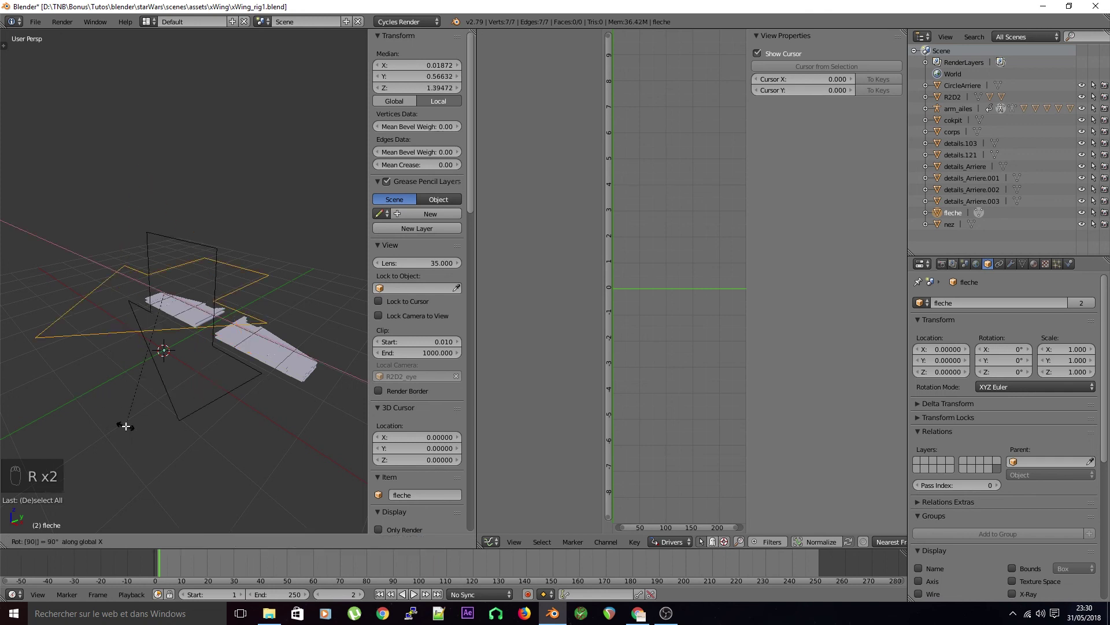
pyautogui.click(126, 427)
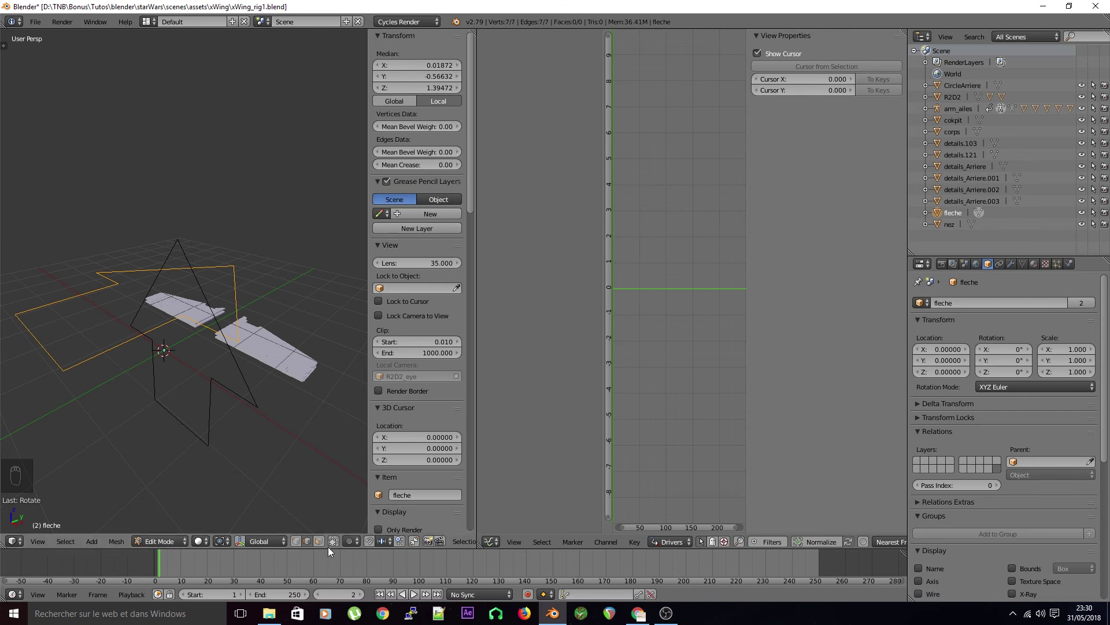
pyautogui.press('Tab')
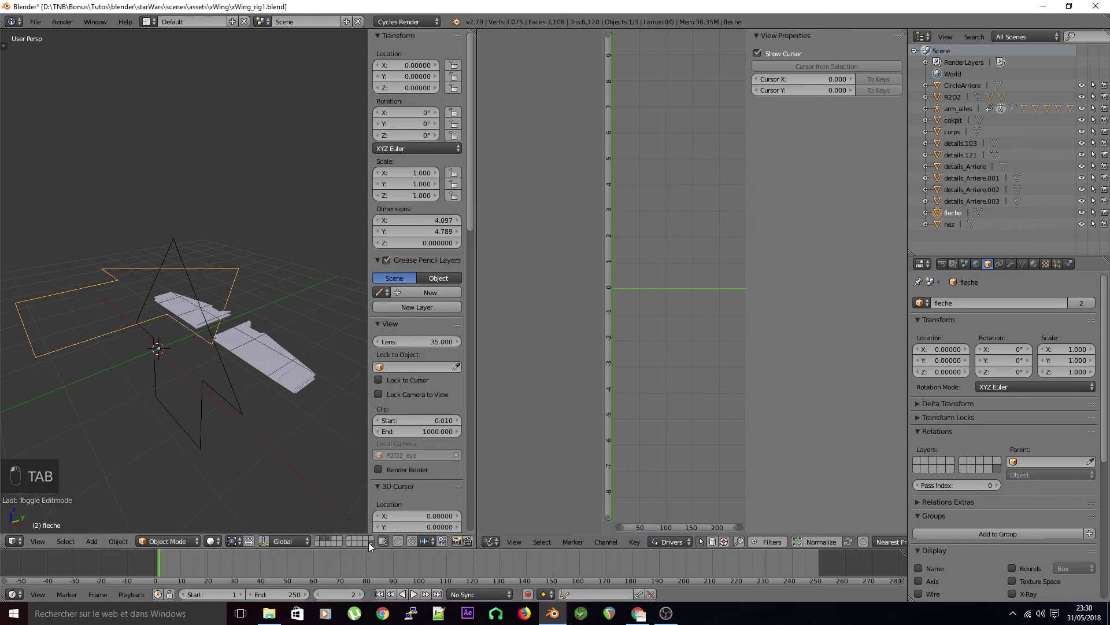
# Set the ctl_ailes bone's custom shape scale to 0.180 with the armature and ship layers displayed
pyautogui.click(328, 537)
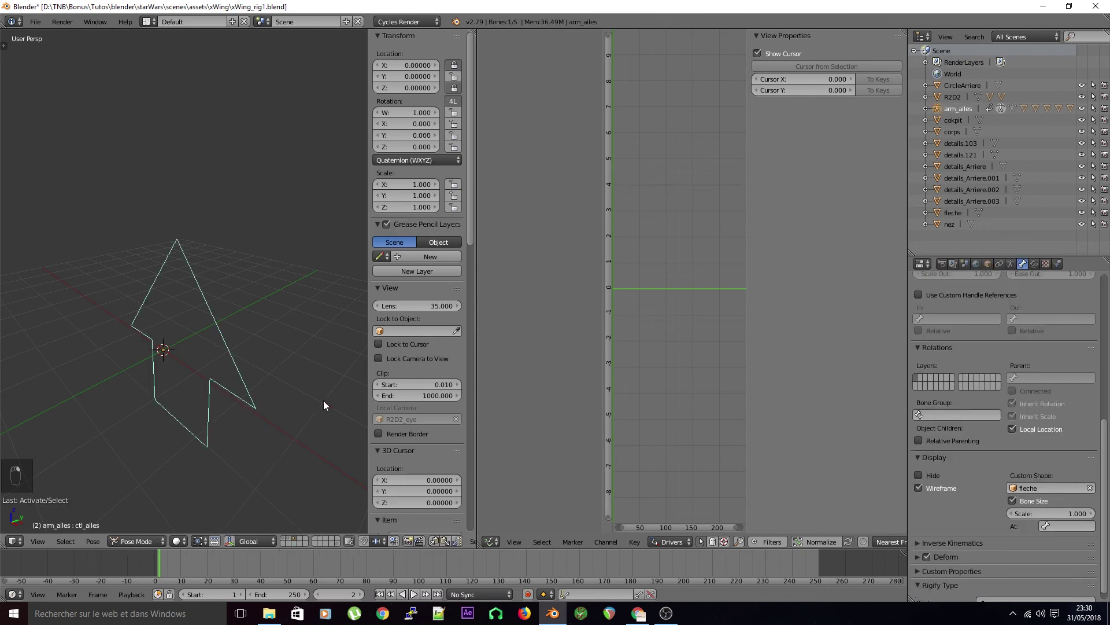
pyautogui.moveTo(1056, 514); pyautogui.dragTo(1016, 514)
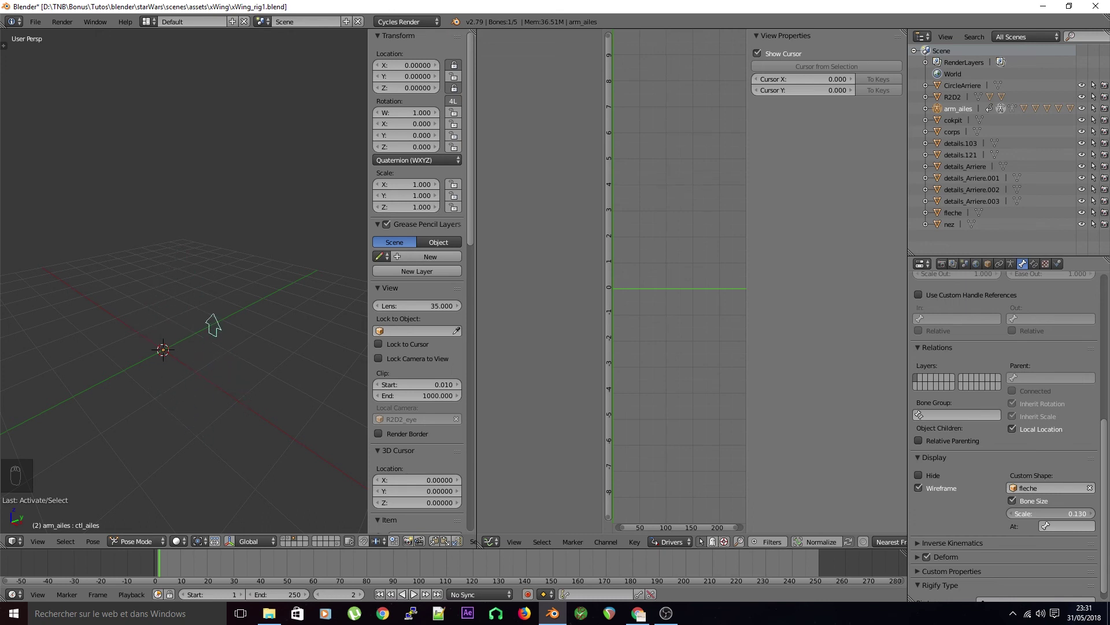
pyautogui.keyDown('shift'); pyautogui.click(291, 537); pyautogui.keyUp('shift')
pyautogui.keyDown('shift'); pyautogui.click(283, 538); pyautogui.keyUp('shift')
pyautogui.scroll(1, 190, 408)
pyautogui.moveTo(189, 409); pyautogui.dragTo(215, 375, button='middle')
pyautogui.click(1051, 513)
pyautogui.write('0.25')
pyautogui.press('Return')
pyautogui.keyDown('shift'); pyautogui.moveTo(1051, 513); pyautogui.dragTo(1047, 513); pyautogui.keyUp('shift')
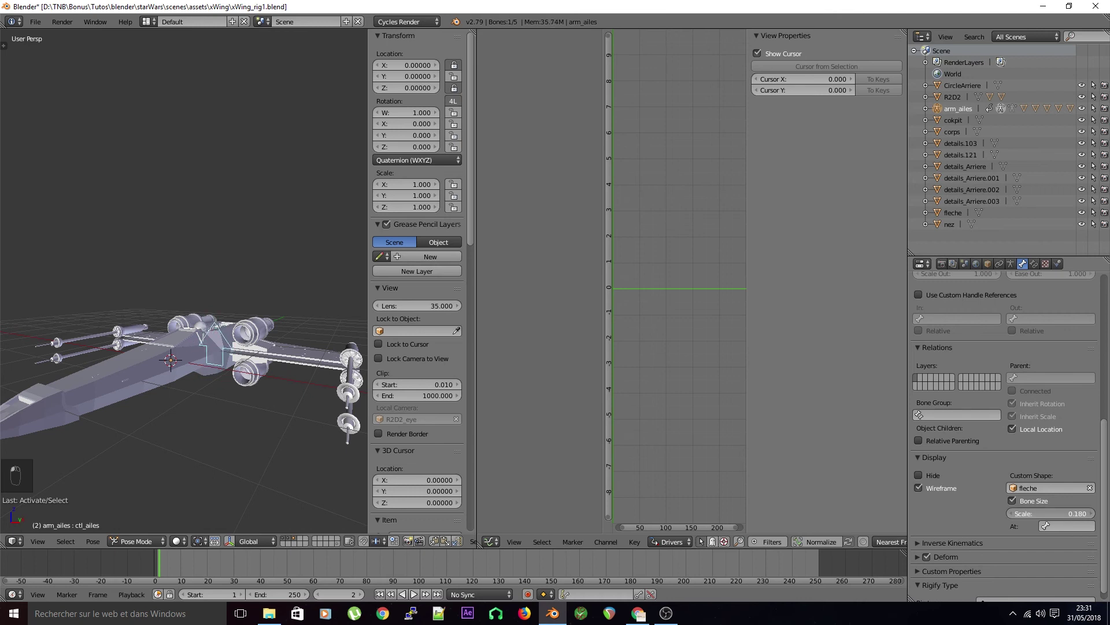
# Move all the fleche arrow's vertices along Y in Edit Mode until the control shape sits above the ship, and hide the arrow's layer
pyautogui.keyDown('shift'); pyautogui.click(337, 544); pyautogui.keyUp('shift')
pyautogui.rightClick(186, 263)
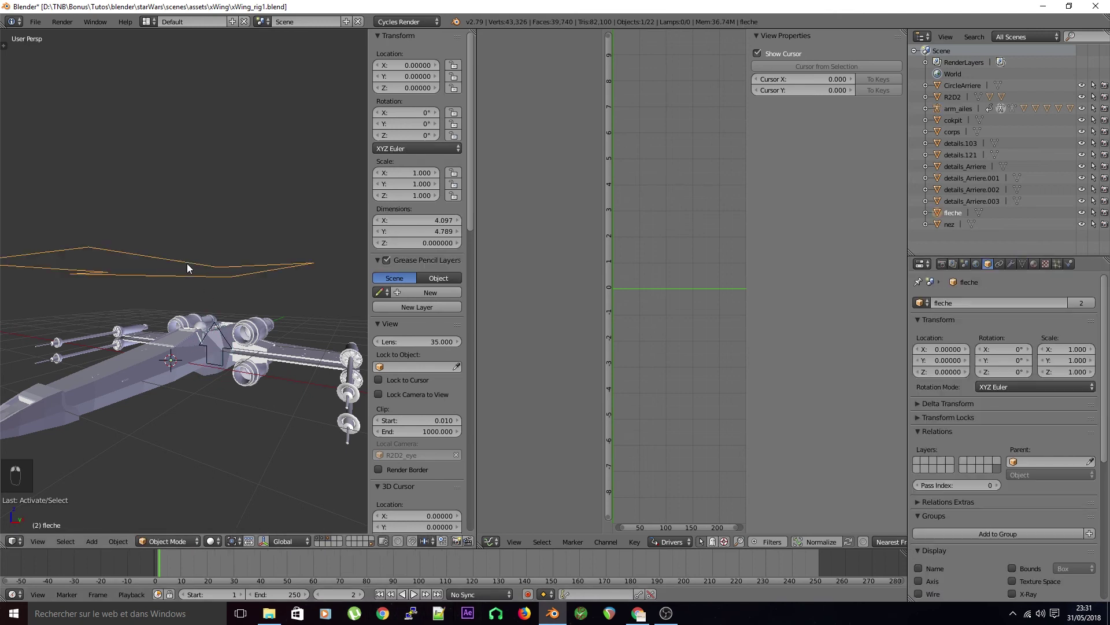
pyautogui.press('a')
pyautogui.press('a')
pyautogui.press('a')
pyautogui.press('a')
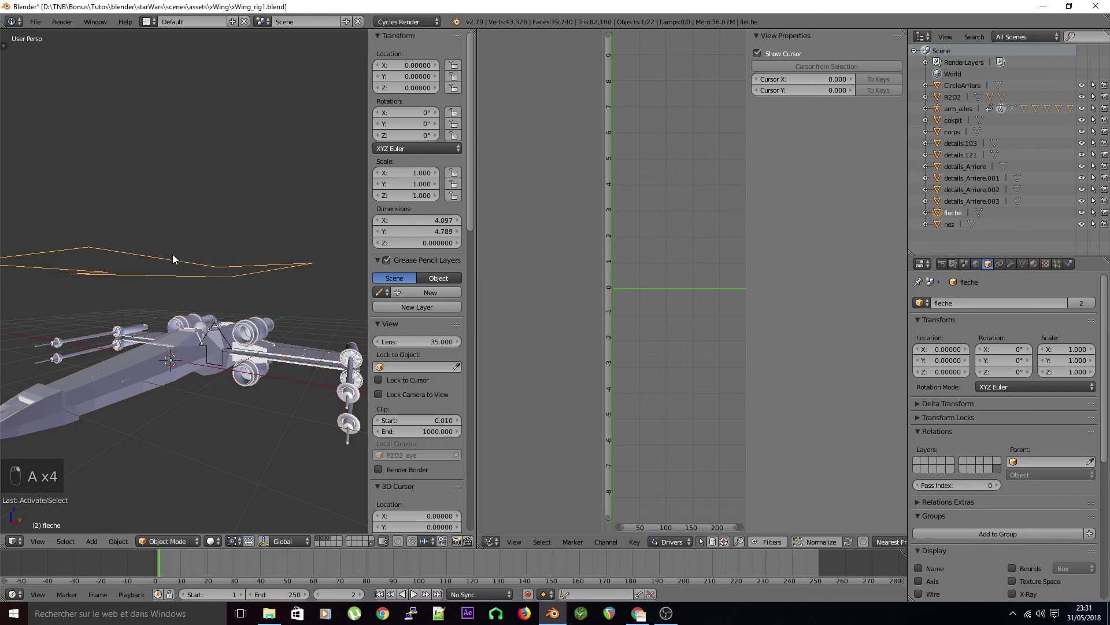
pyautogui.press('Tab')
pyautogui.press('a')
pyautogui.press('a')
pyautogui.press('a')
pyautogui.press('a')
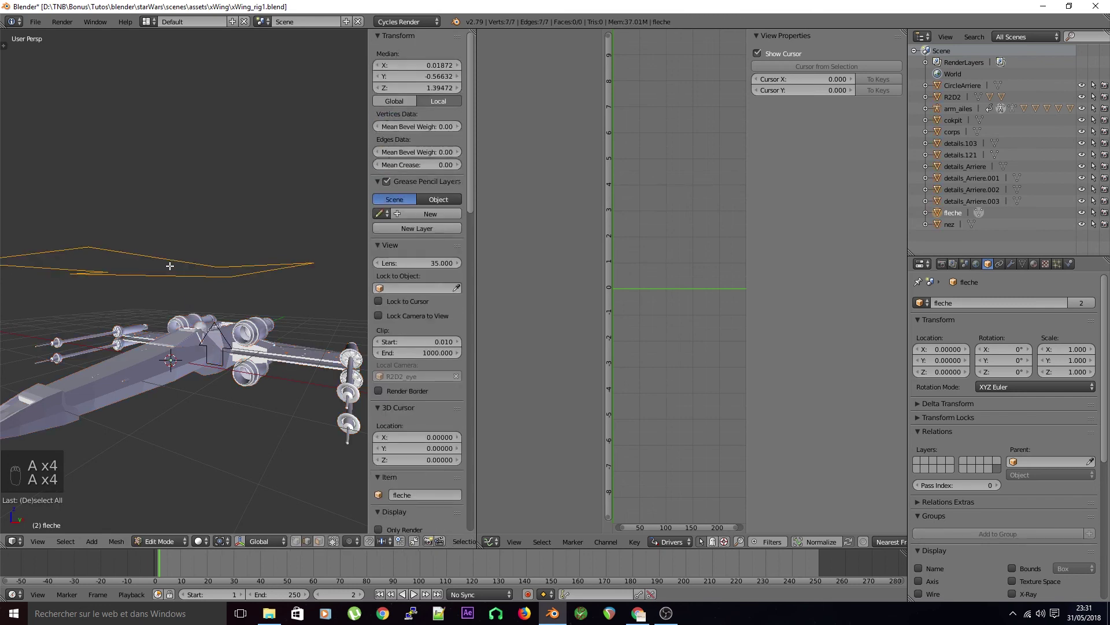
pyautogui.press('g')
pyautogui.press('x')
pyautogui.press('y')
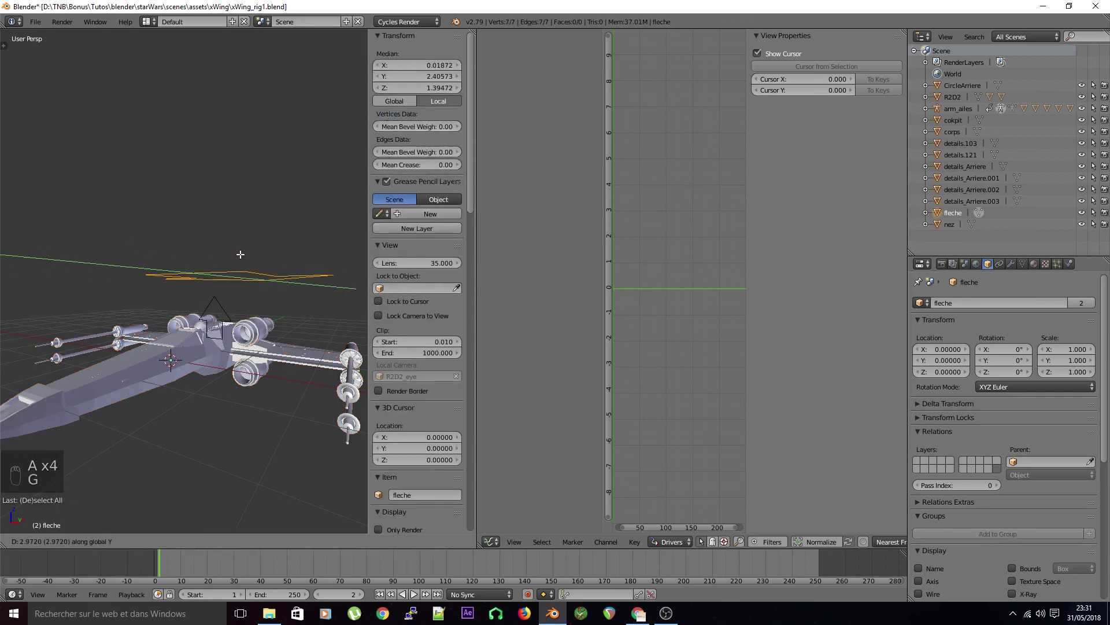
pyautogui.click(274, 253)
pyautogui.press('Tab')
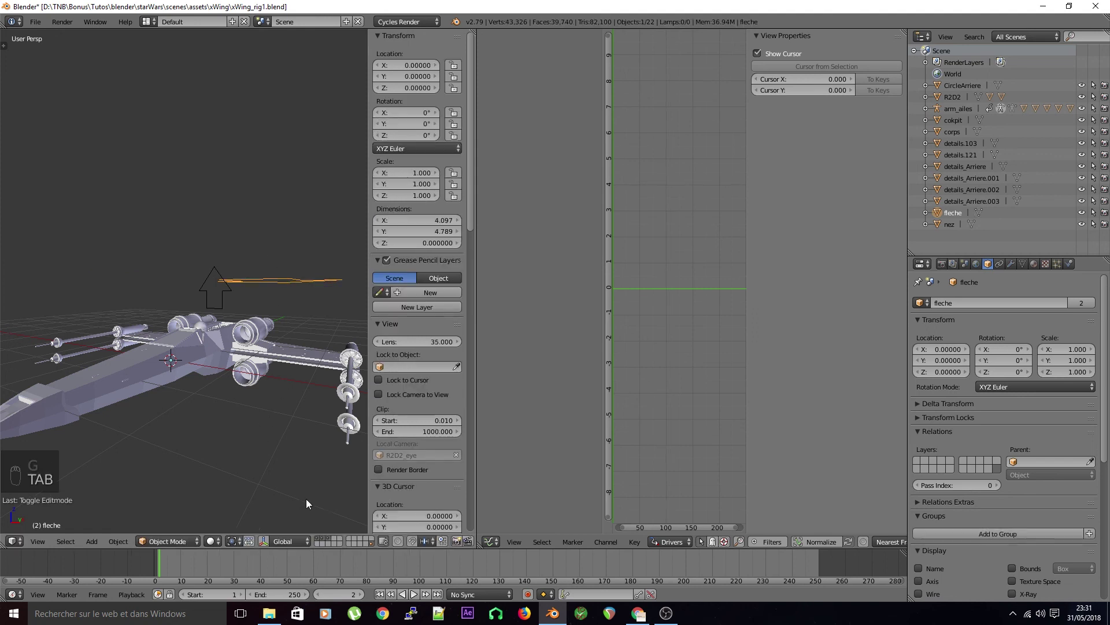
pyautogui.click(369, 542)
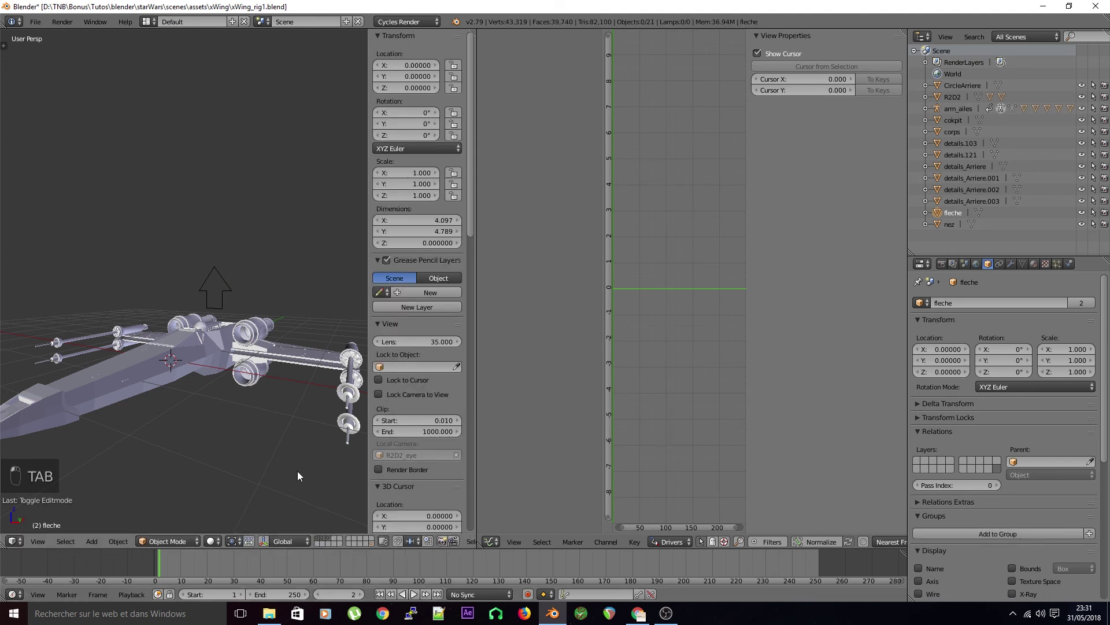
# Test the wing opening by moving the ctl_ailes control, cancel the move and deselect the bone
pyautogui.rightClick(217, 303)
pyautogui.press('g')
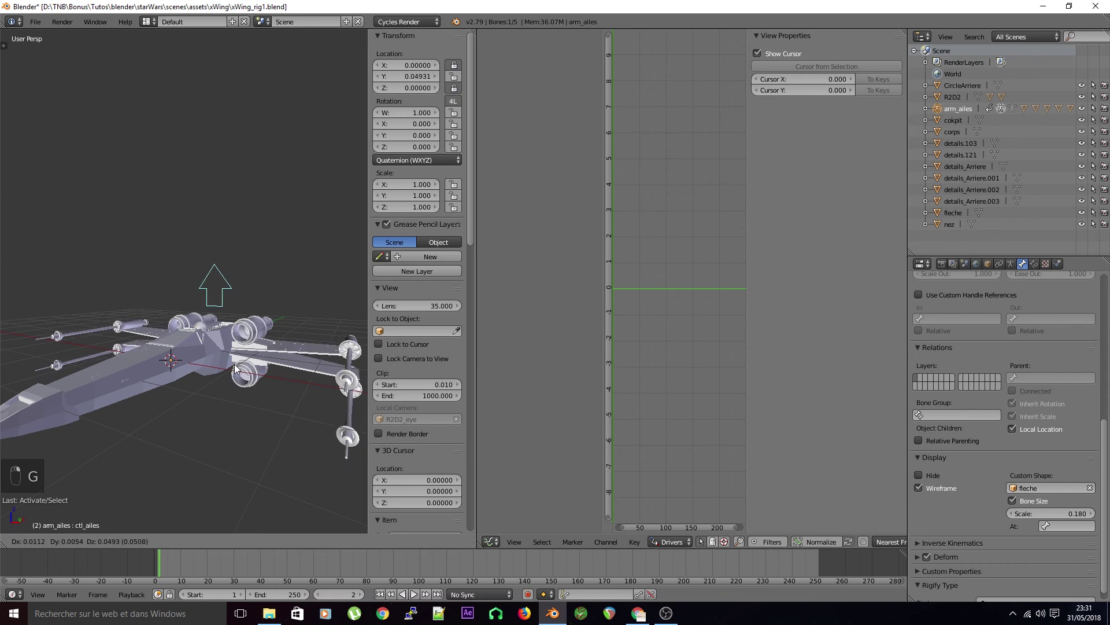
pyautogui.rightClick(227, 399)
pyautogui.press('a')
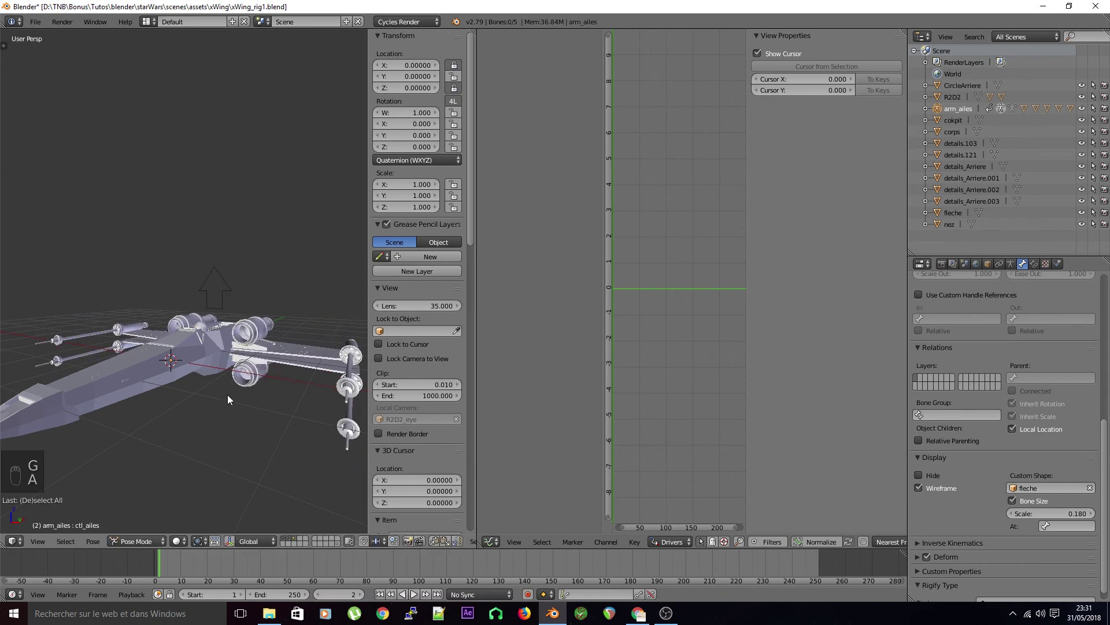
# Save the file, clear the location of the ctl_ailes control above the ship and deselect it
pyautogui.hotkey('ctrl', 's')
pyautogui.moveTo(227, 395); pyautogui.dragTo(251, 384, button='middle')
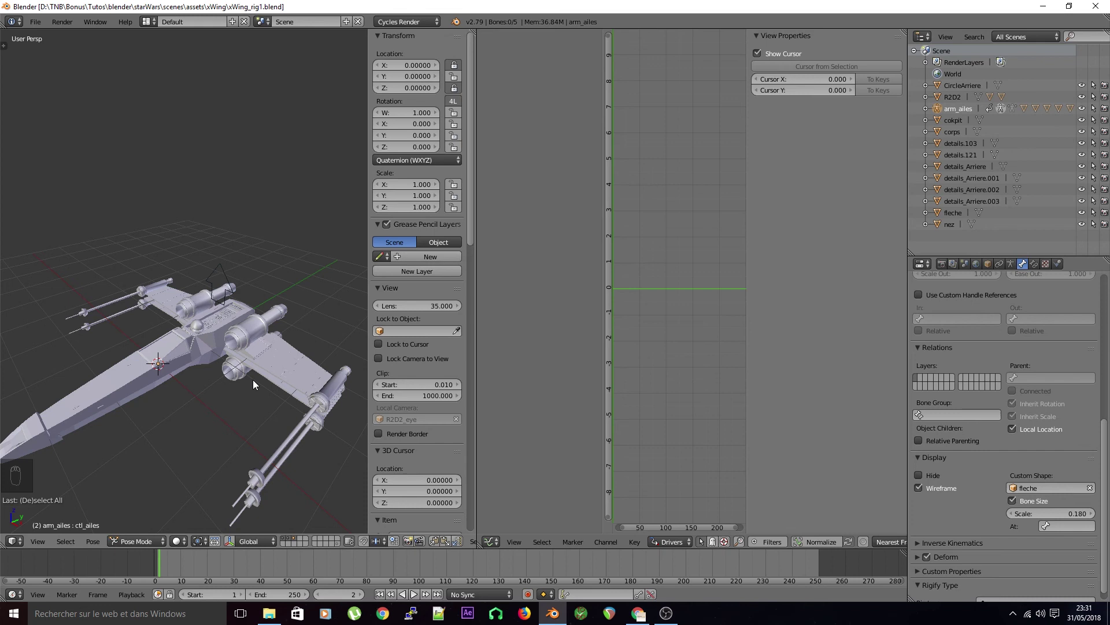
pyautogui.moveTo(260, 353); pyautogui.dragTo(262, 339, button='middle')
pyautogui.rightClick(233, 284)
pyautogui.hotkey('alt', 'g')
pyautogui.press('a')
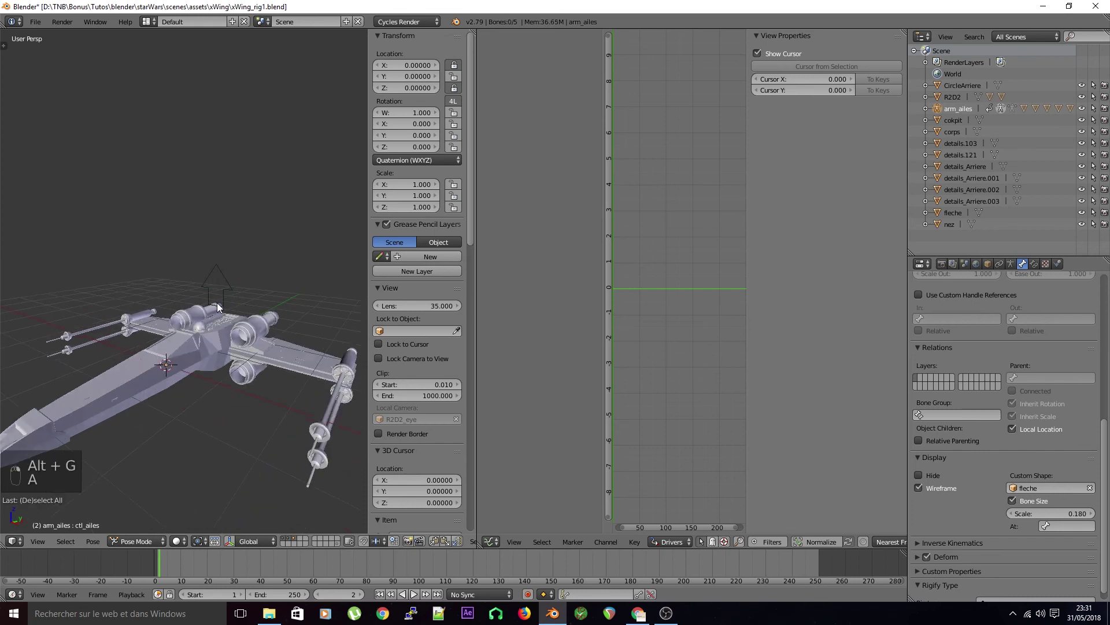
# Save the rig over the existing xWing_rig1.blend file
pyautogui.hotkey('ctrl', 's')
pyautogui.click(217, 303)
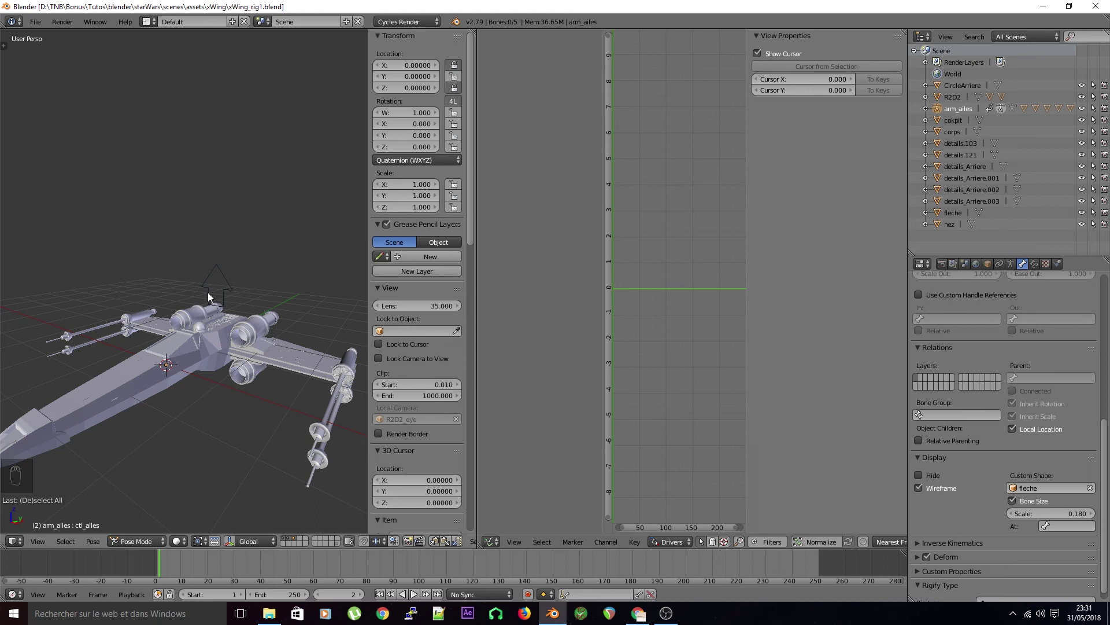
pyautogui.hotkey('ctrl', 's')
pyautogui.click(208, 292)
pyautogui.hotkey('ctrl', 's')
pyautogui.click(207, 293)
pyautogui.moveTo(240, 293); pyautogui.dragTo(252, 495, button='middle')
pyautogui.hotkey('ctrl', 's')
pyautogui.click(254, 307)
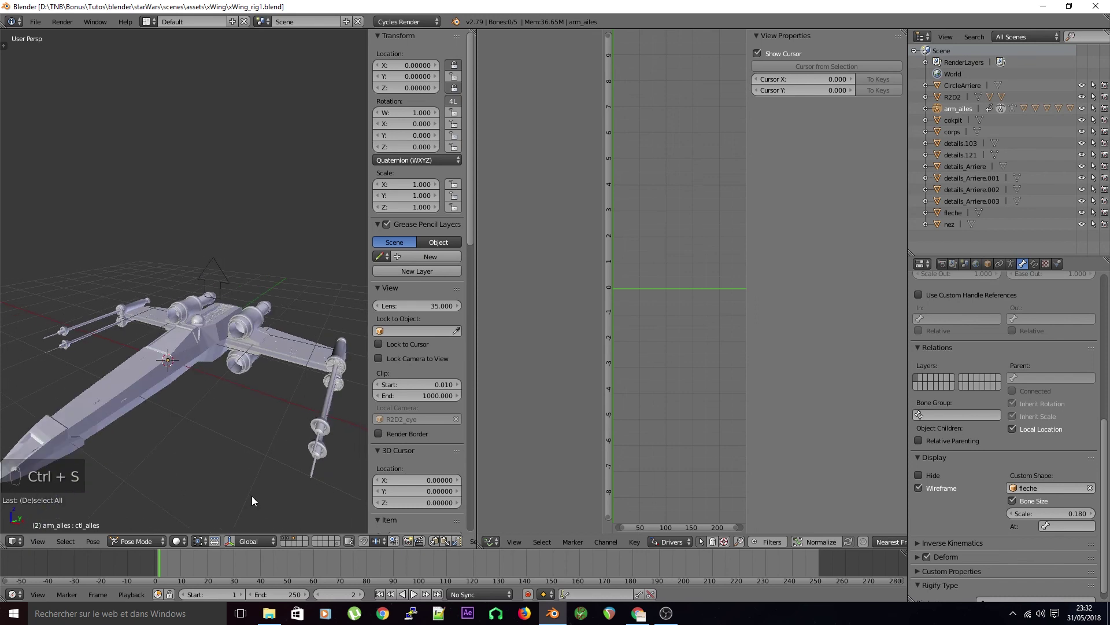
# Switch the arm_ailes armature from Pose Mode to Object Mode, save over xWing_rig1.blend and deselect all objects
pyautogui.click(140, 540)
pyautogui.click(148, 522)
pyautogui.hotkey('ctrl', 's')
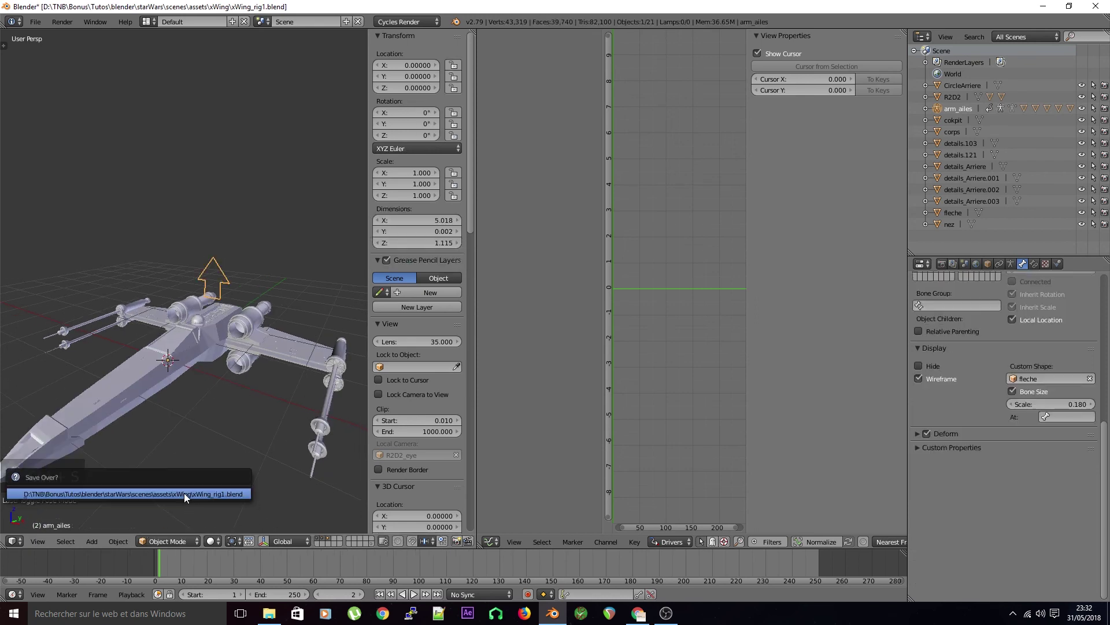
pyautogui.click(184, 493)
pyautogui.press('a')
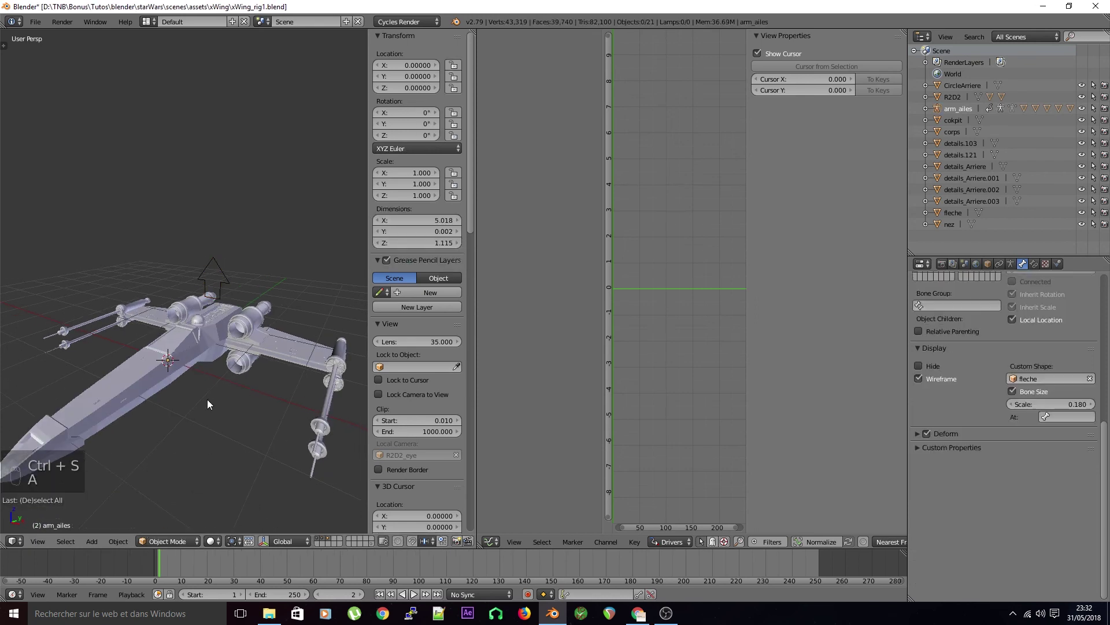
pyautogui.press('a')
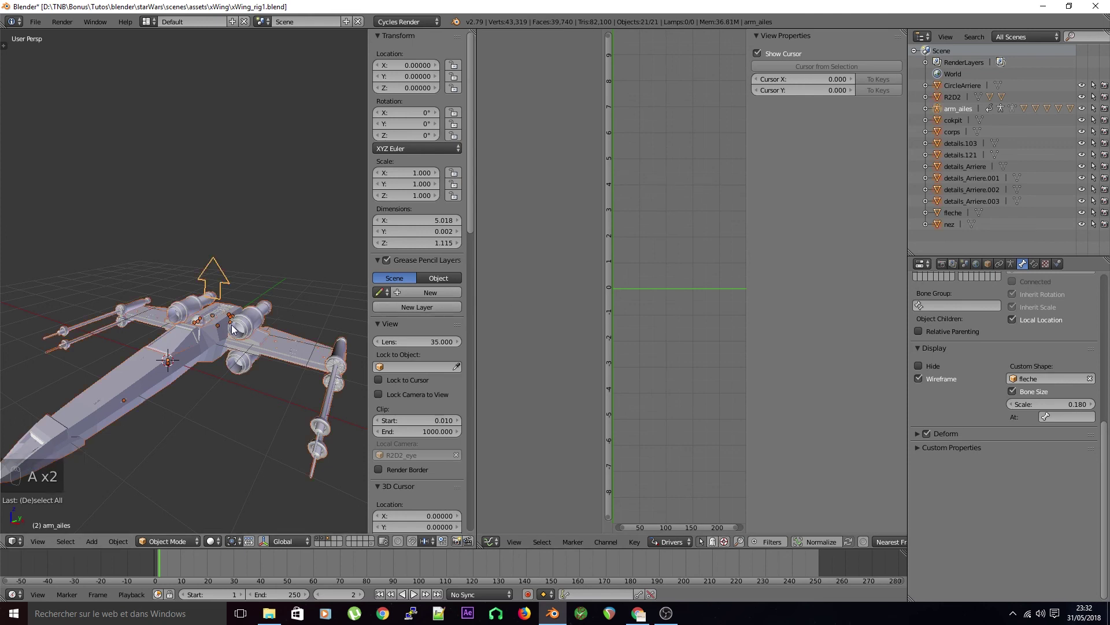
pyautogui.press('a')
# Add a cube-shaped empty at the origin of the X-wing scene
pyautogui.scroll(-3, 242, 269)
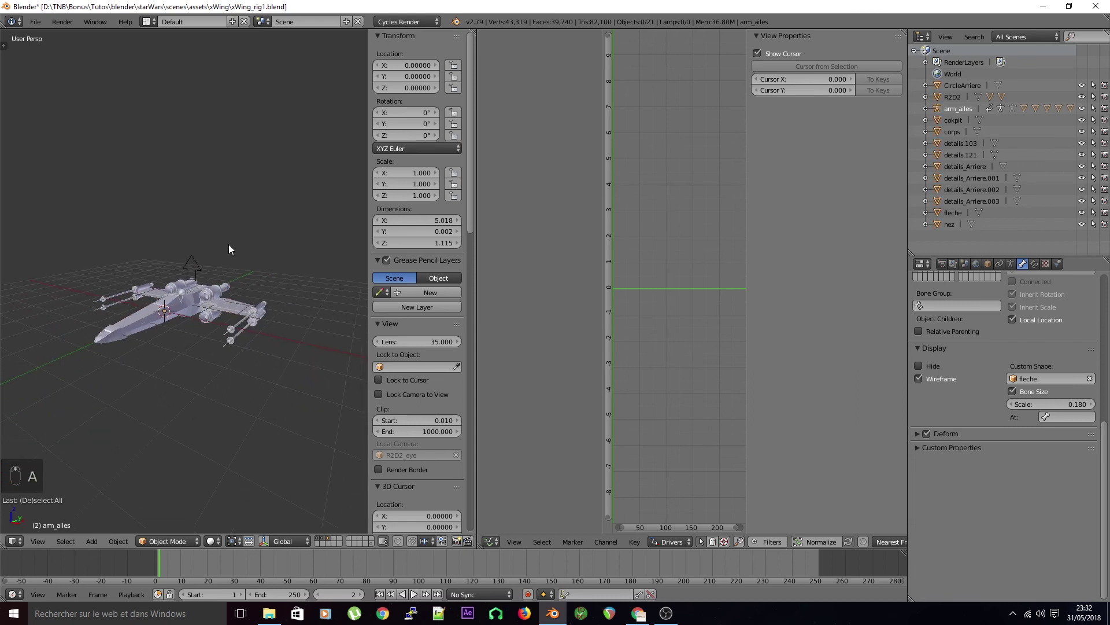
pyautogui.hotkey('shift', 'a')
pyautogui.moveTo(229, 248)
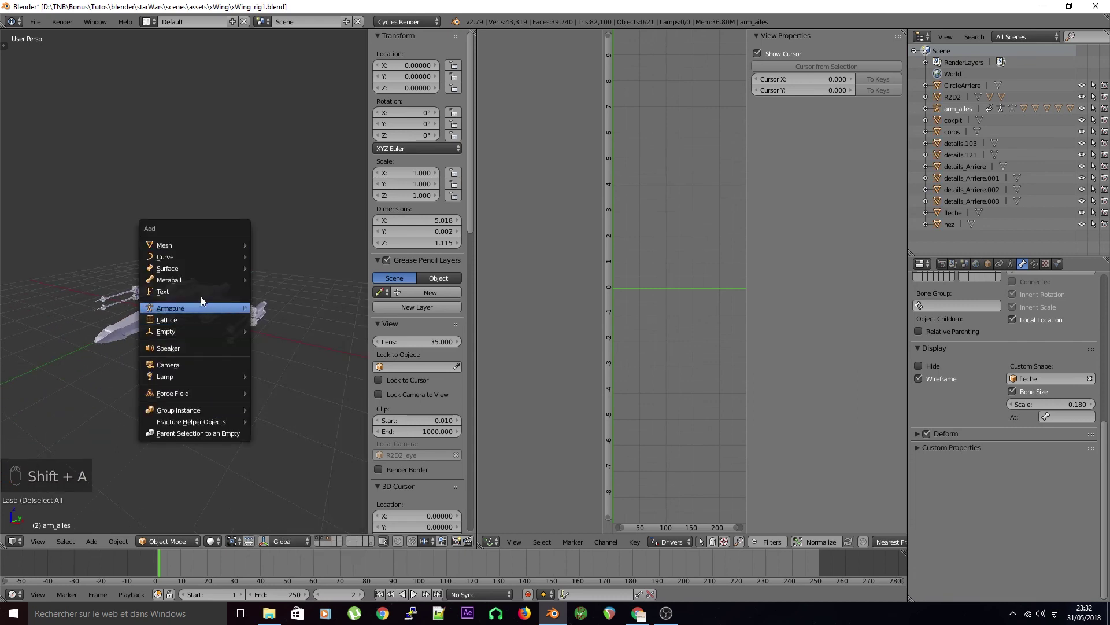
pyautogui.moveTo(190, 330)
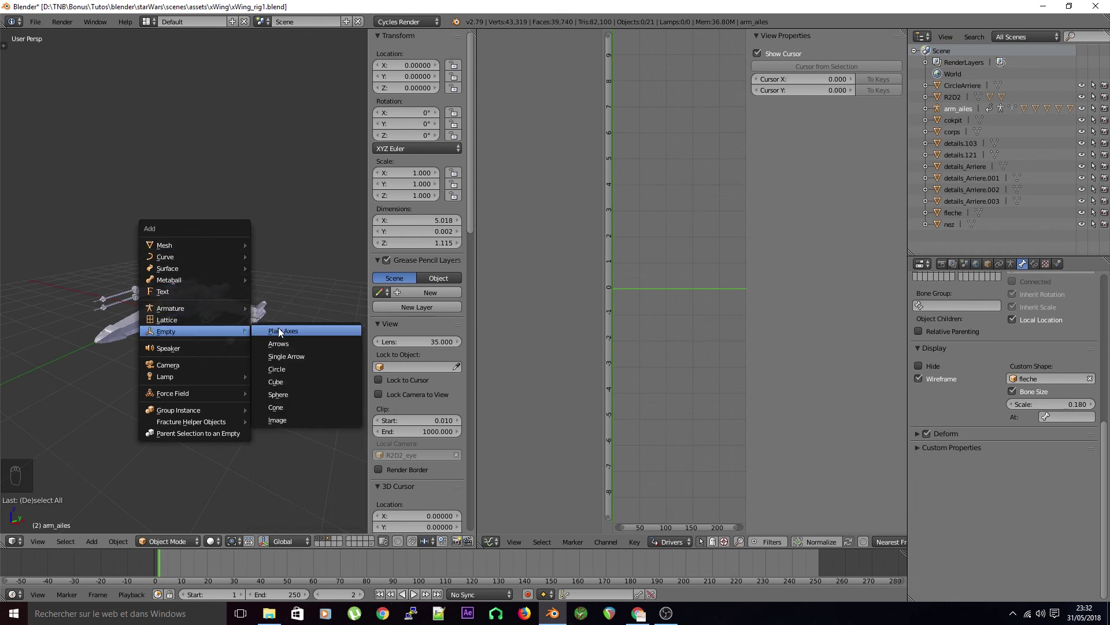
pyautogui.click(311, 380)
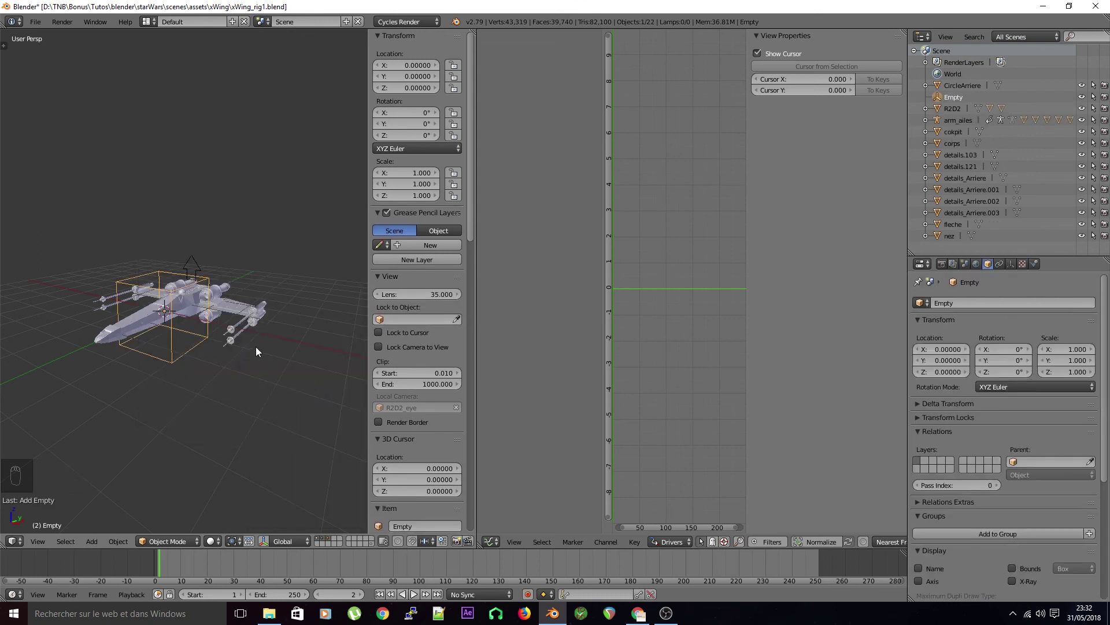
# Move the cube empty about 1.01 along Y in the top orthographic view toward the rear of the ship
pyautogui.moveTo(218, 328); pyautogui.dragTo(173, 424, button='middle')
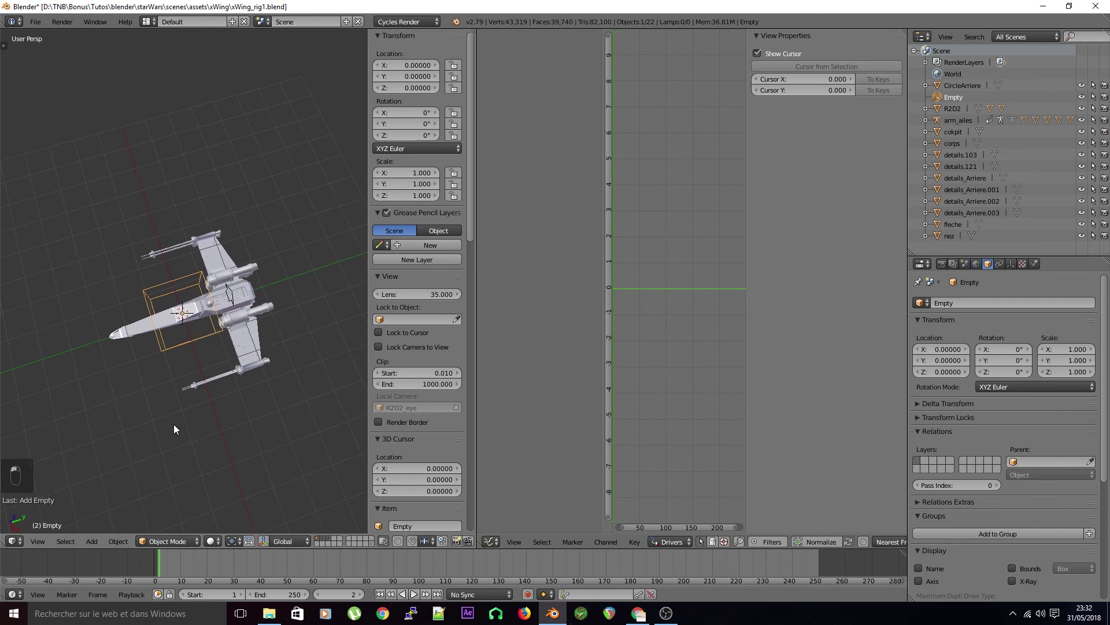
pyautogui.press('KP_7')
pyautogui.press('KP_5')
pyautogui.scroll(4, 147, 392)
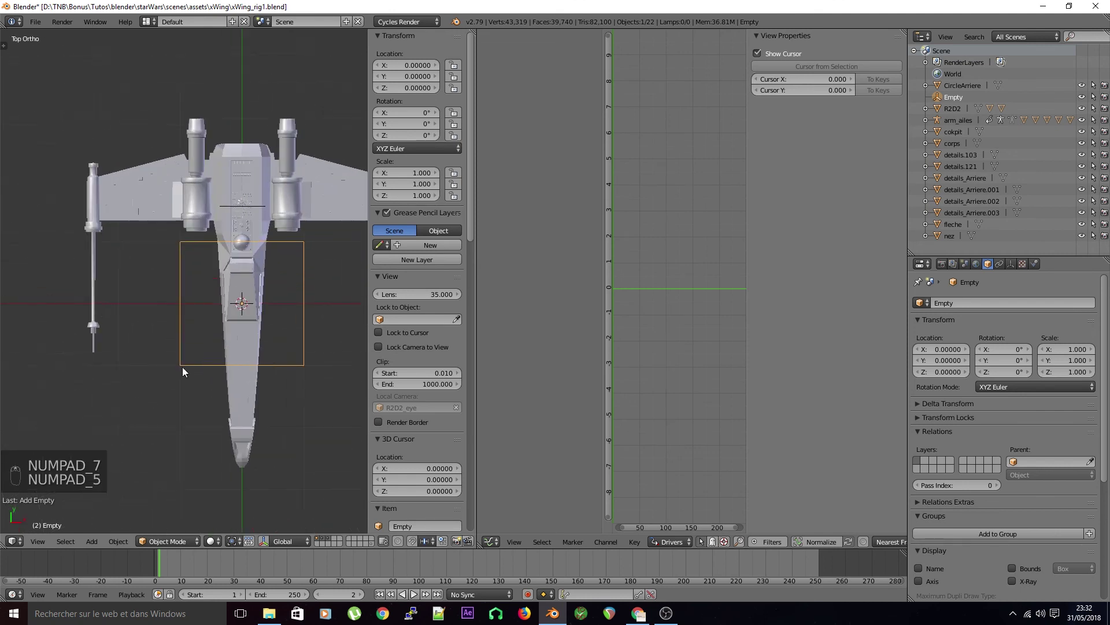
pyautogui.press('g')
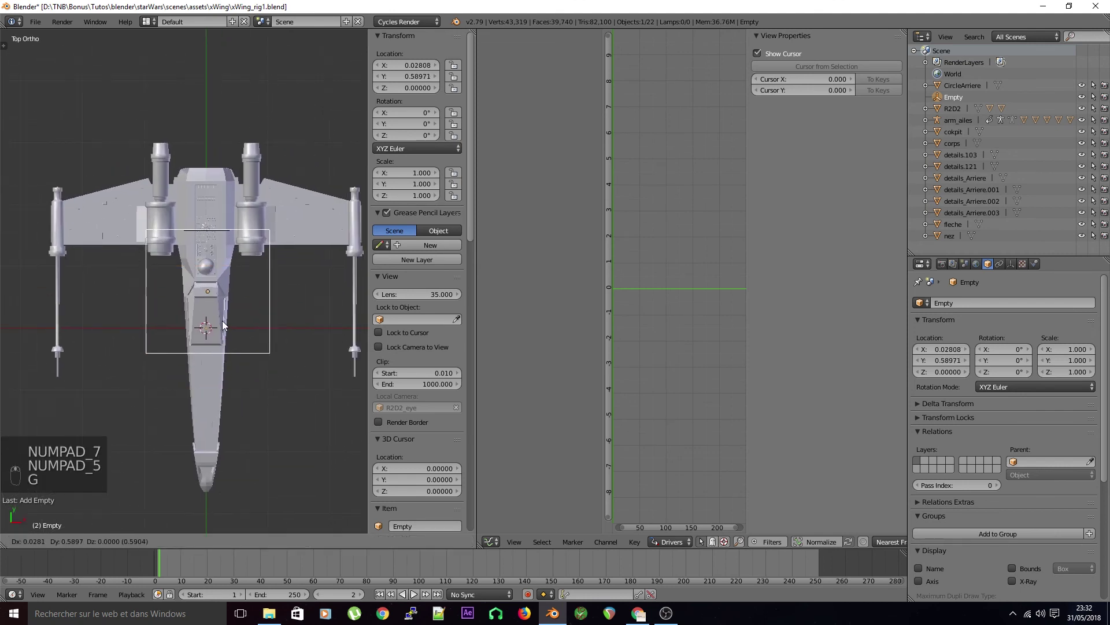
pyautogui.press('KP_7')
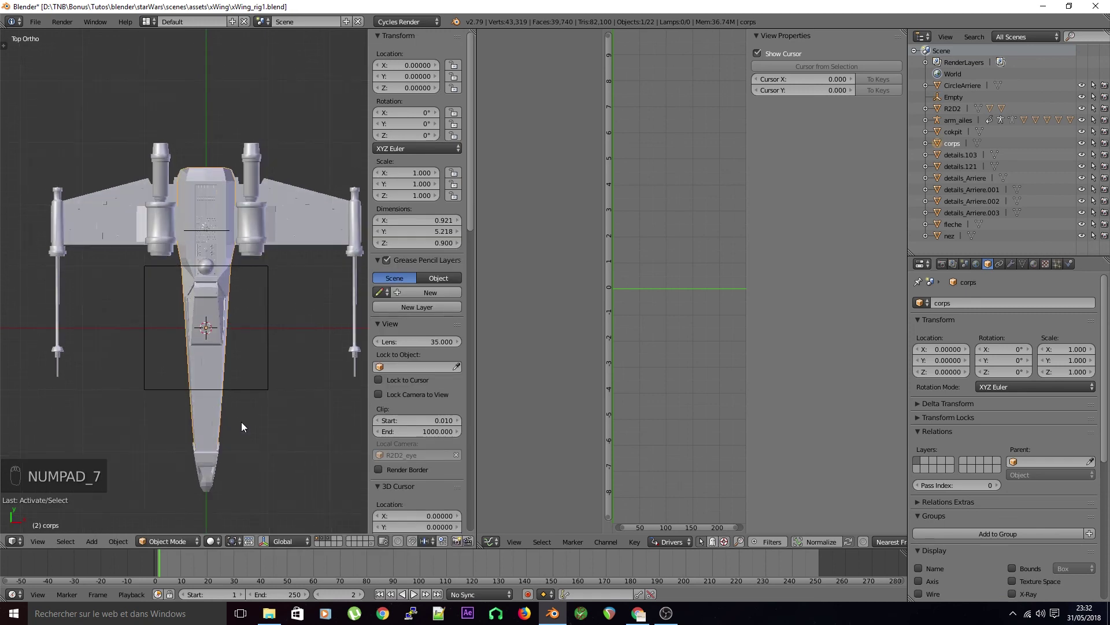
pyautogui.press('KP_5')
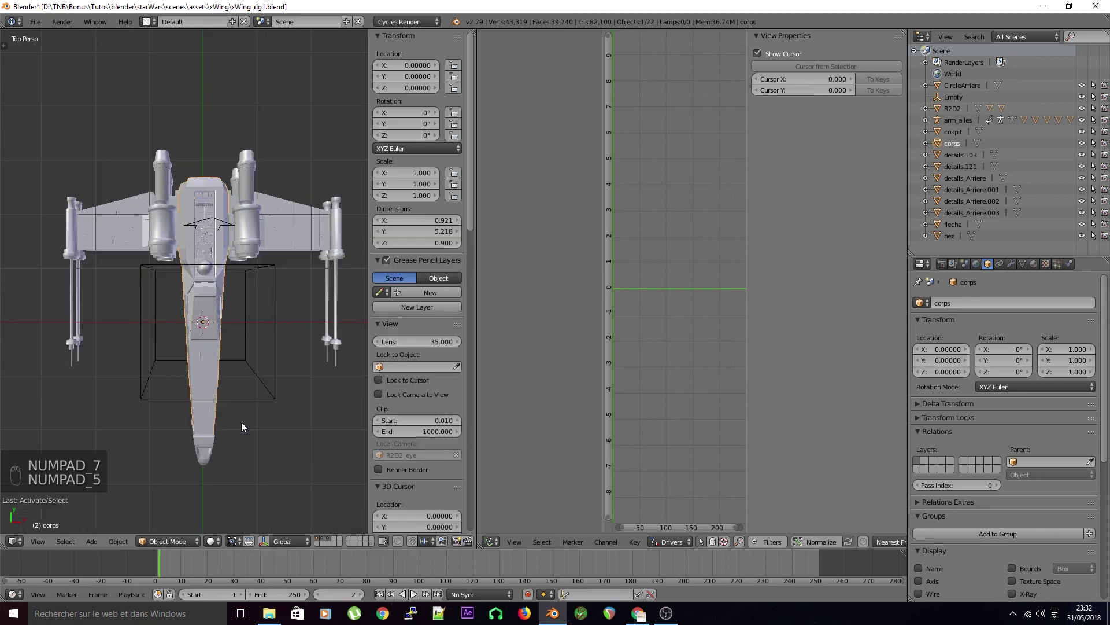
pyautogui.press('KP_5')
pyautogui.rightClick(266, 390)
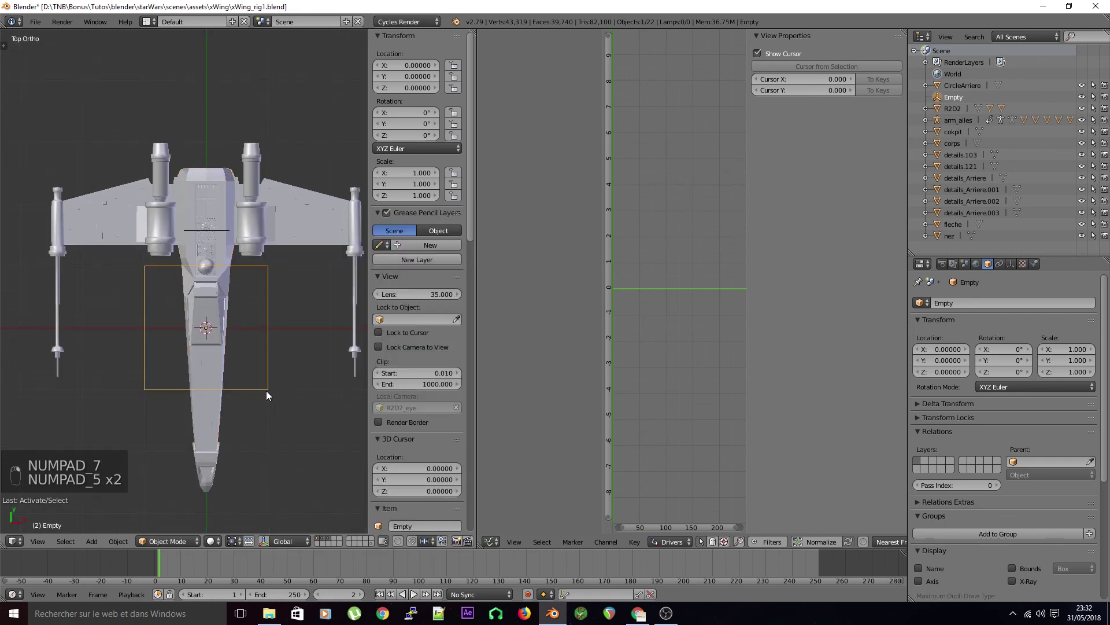
pyautogui.press('g')
pyautogui.press('y')
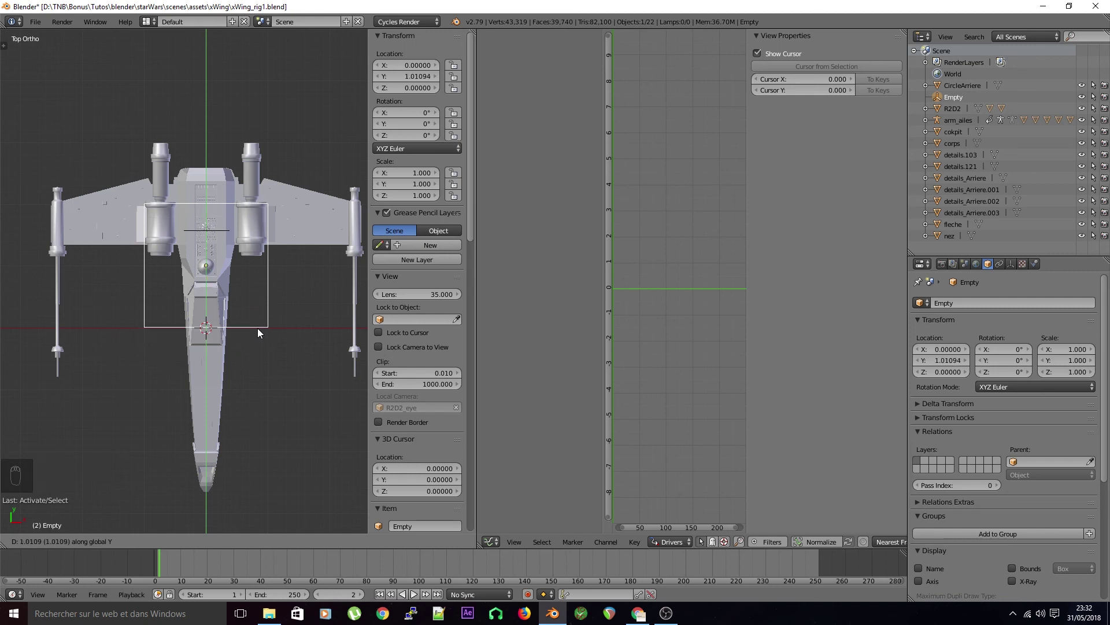
pyautogui.click(257, 328)
pyautogui.moveTo(194, 387)
pyautogui.mouseDown(button='middle')
pyautogui.moveTo(265, 290)
pyautogui.moveTo(321, 245)
pyautogui.moveTo(282, 265)
pyautogui.moveTo(138, 276)
pyautogui.moveTo(225, 360)
pyautogui.moveTo(207, 371)
pyautogui.mouseUp(button='middle')
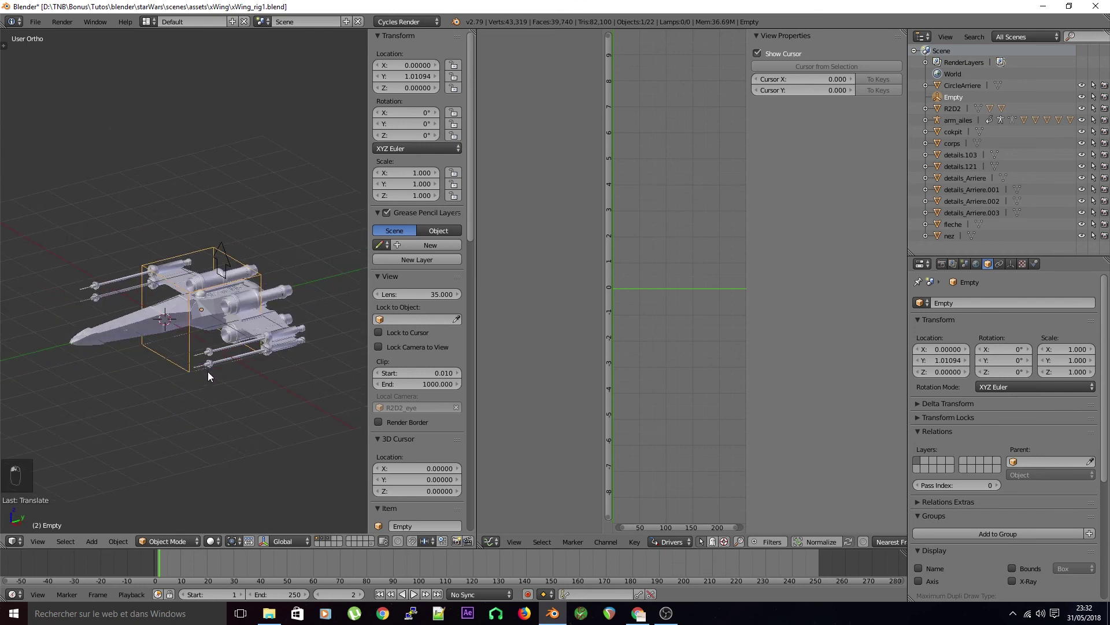
pyautogui.press('KP_5')
pyautogui.moveTo(1064, 360)
pyautogui.mouseDown()
pyautogui.moveTo(1087, 360)
pyautogui.moveTo(1058, 360)
pyautogui.mouseUp()
pyautogui.click(1058, 360)
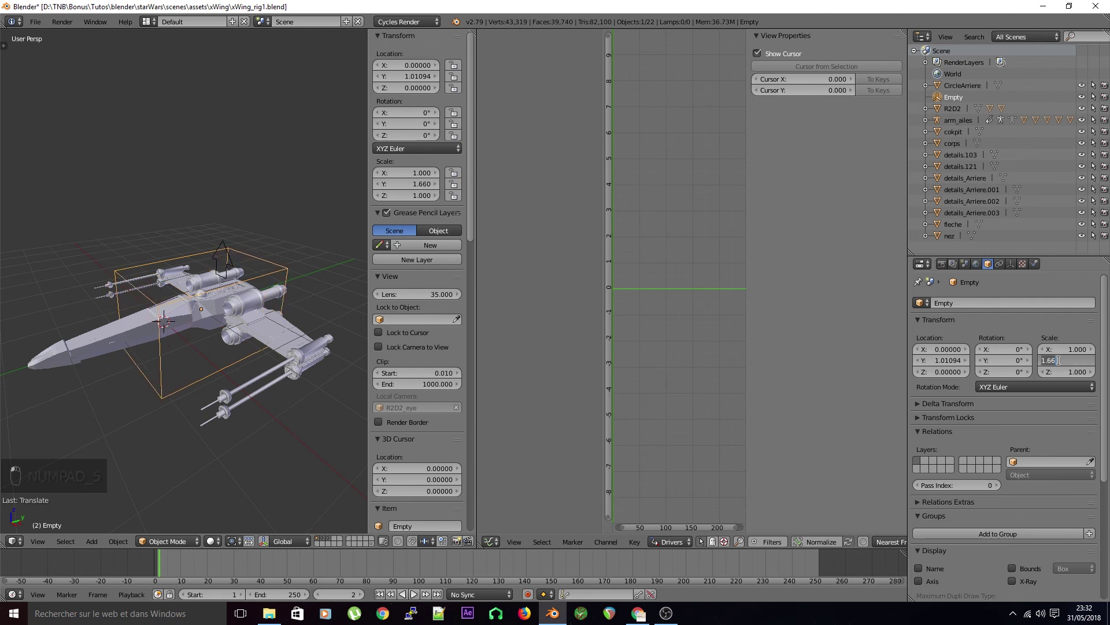
pyautogui.write('100')
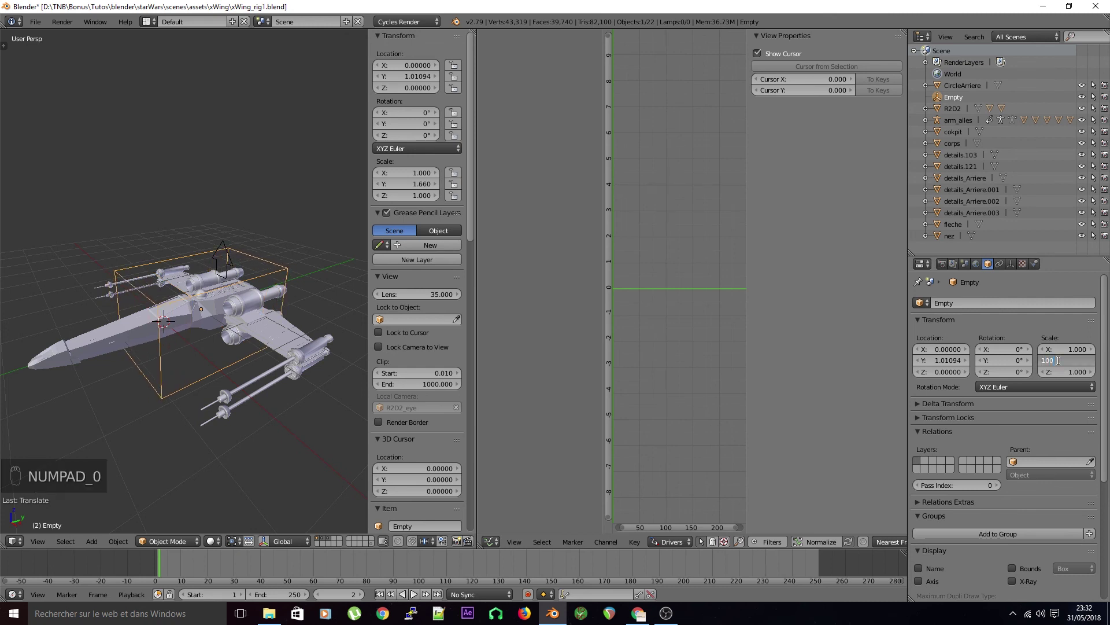
pyautogui.press('BackSpace')
# Scale the cube empty to X 2.580, Y 1.750 and Z 0.840 so that it surrounds the ship's wings
pyautogui.moveTo(312, 321); pyautogui.dragTo(293, 342, button='middle')
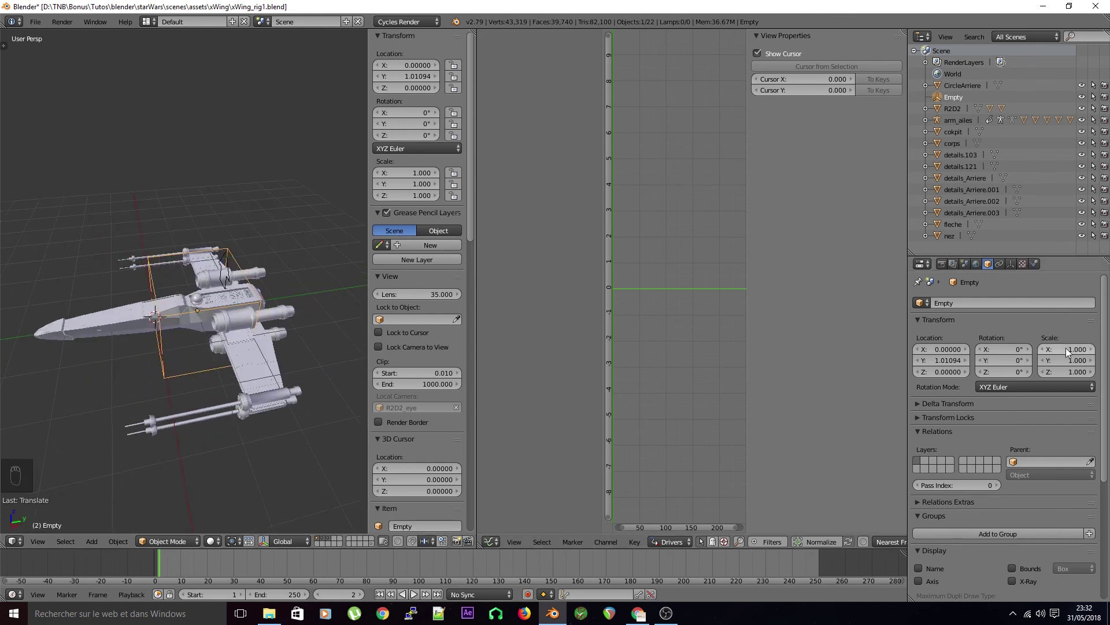
pyautogui.moveTo(214, 341); pyautogui.dragTo(177, 385, button='middle')
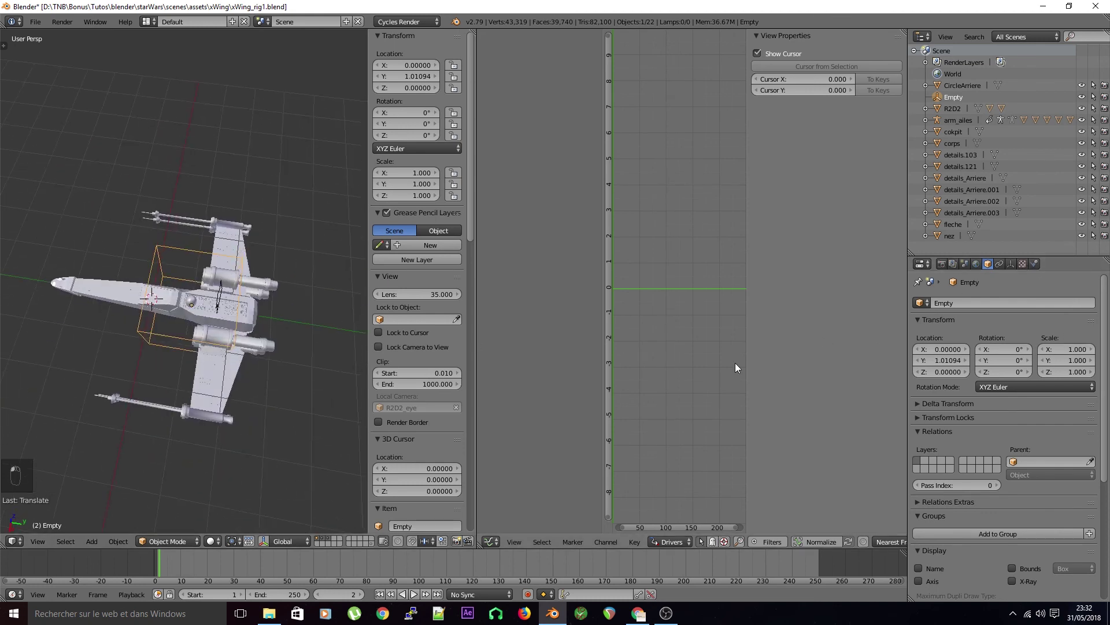
pyautogui.moveTo(1065, 360)
pyautogui.mouseDown()
pyautogui.moveTo(1087, 360)
pyautogui.moveTo(1064, 365)
pyautogui.moveTo(1073, 371)
pyautogui.mouseUp()
pyautogui.moveTo(272, 301); pyautogui.dragTo(237, 273, button='middle')
pyautogui.moveTo(1064, 372); pyautogui.dragTo(1105, 349)
pyautogui.moveTo(103, 413); pyautogui.dragTo(183, 384, button='middle')
pyautogui.moveTo(1064, 361); pyautogui.dragTo(1075, 360)
pyautogui.moveTo(115, 417); pyautogui.dragTo(174, 346, button='middle')
# Deselect all objects and save the file with the scaled empty
pyautogui.press('a')
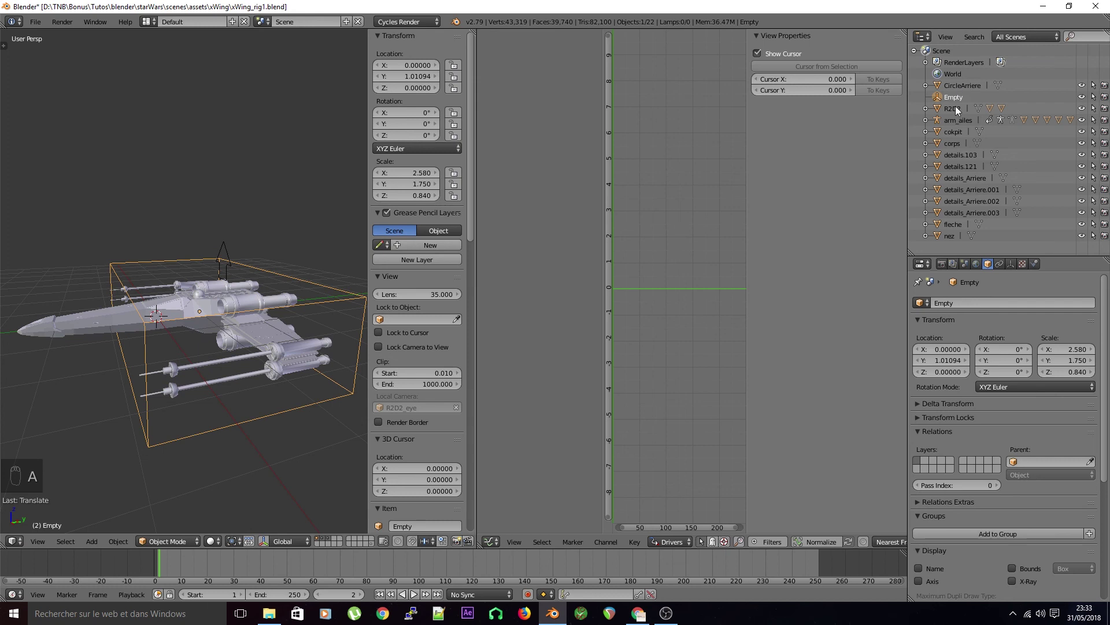
pyautogui.press('a')
pyautogui.hotkey('ctrl', 's')
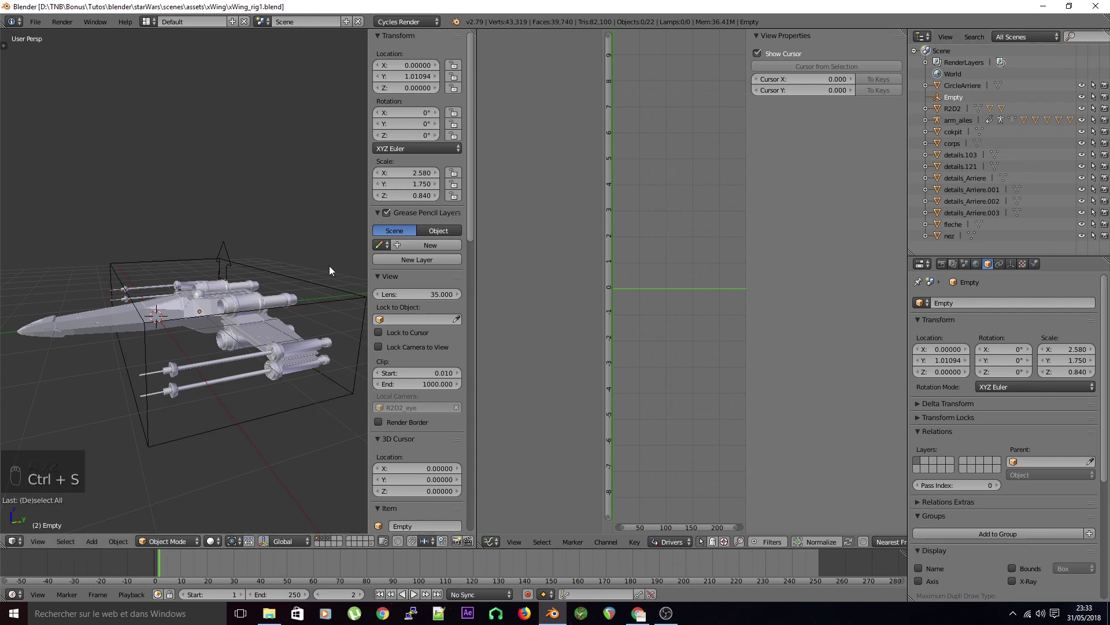
pyautogui.press('a')
pyautogui.press('a')
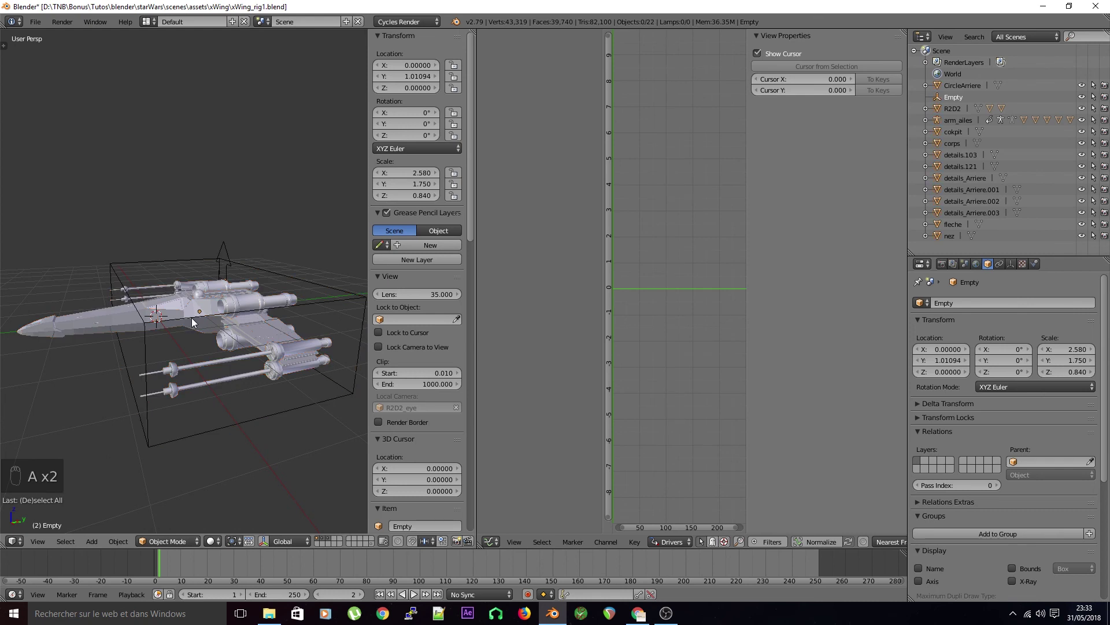
pyautogui.hotkey('ctrl', 's')
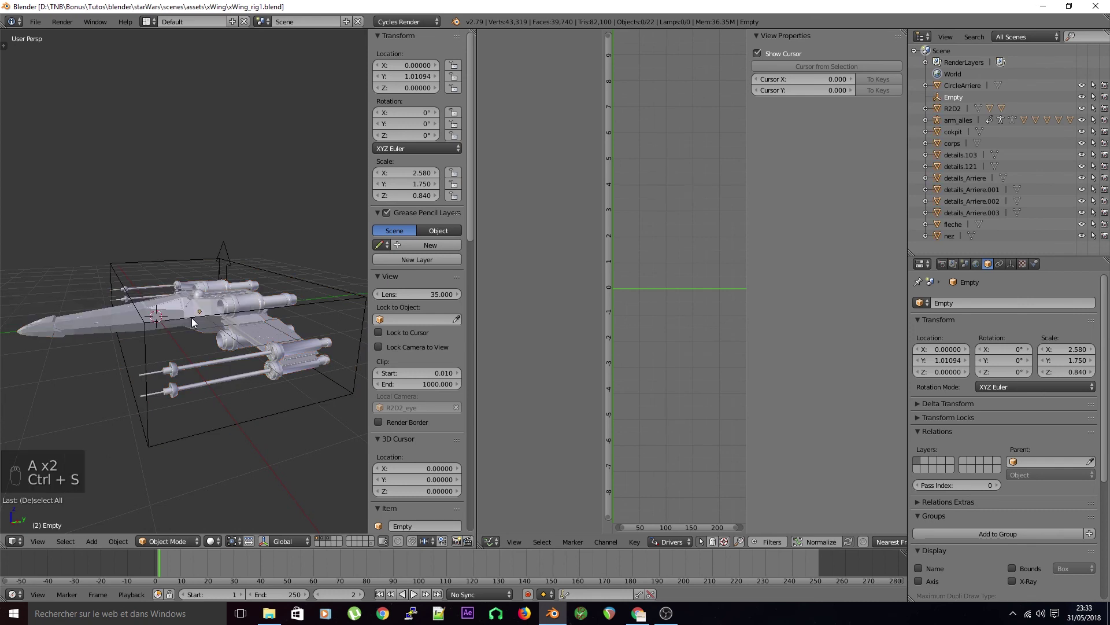
# Select all ship objects, the armature and the fleche arrow with Empty as the active object, and parent them to it using Object
pyautogui.press('a')
pyautogui.press('a')
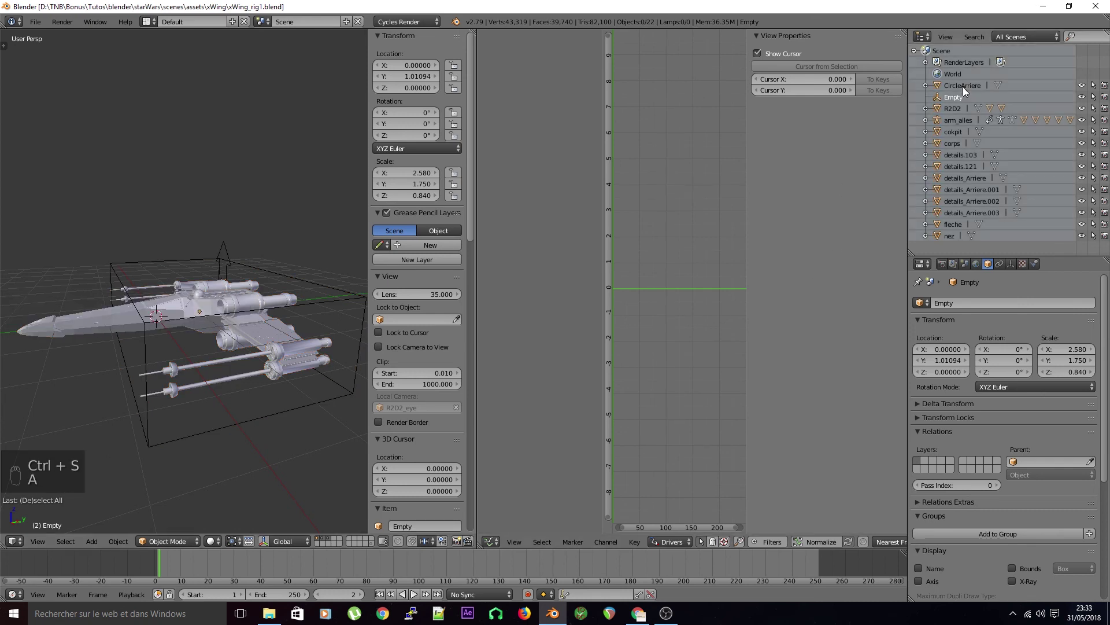
pyautogui.press('b')
pyautogui.moveTo(944, 84); pyautogui.dragTo(977, 236)
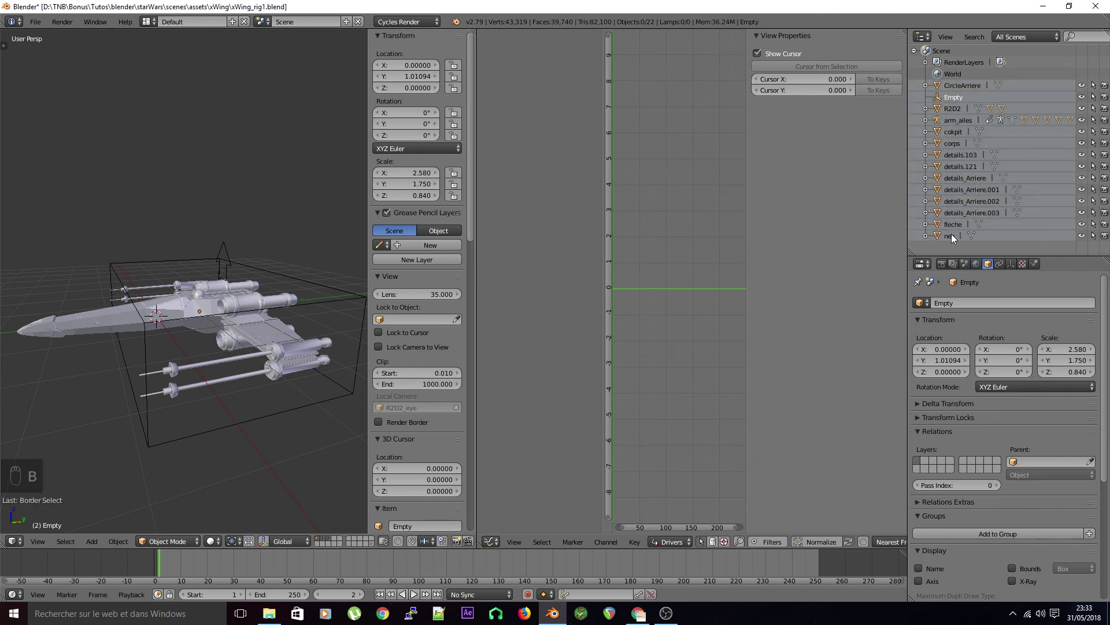
pyautogui.rightClick(952, 233)
pyautogui.click(949, 235)
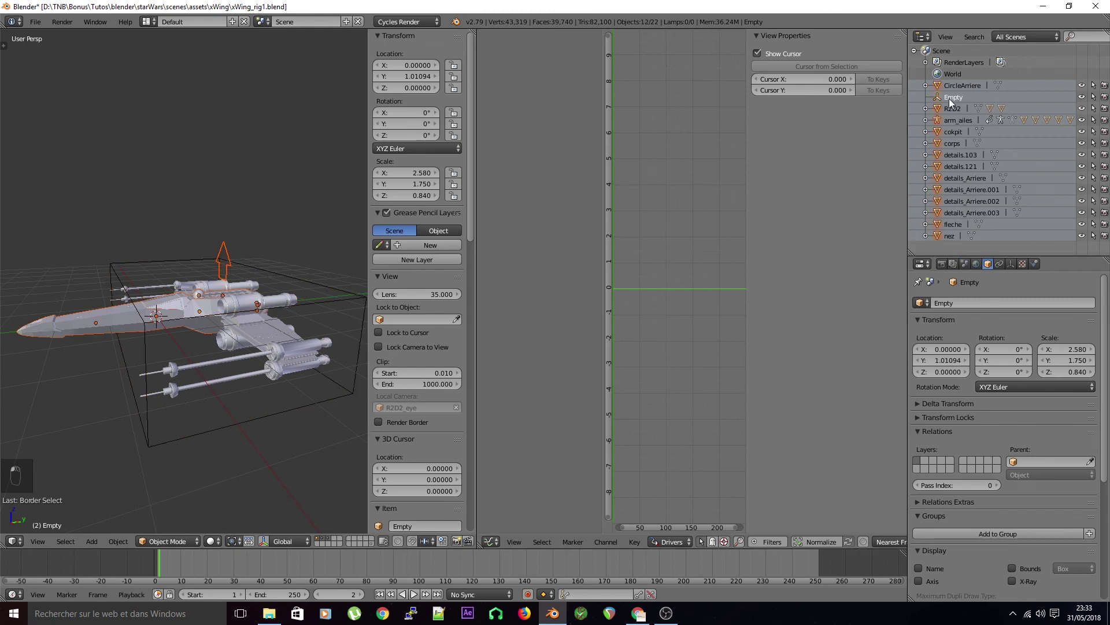
pyautogui.hotkey('ctrl', 'p')
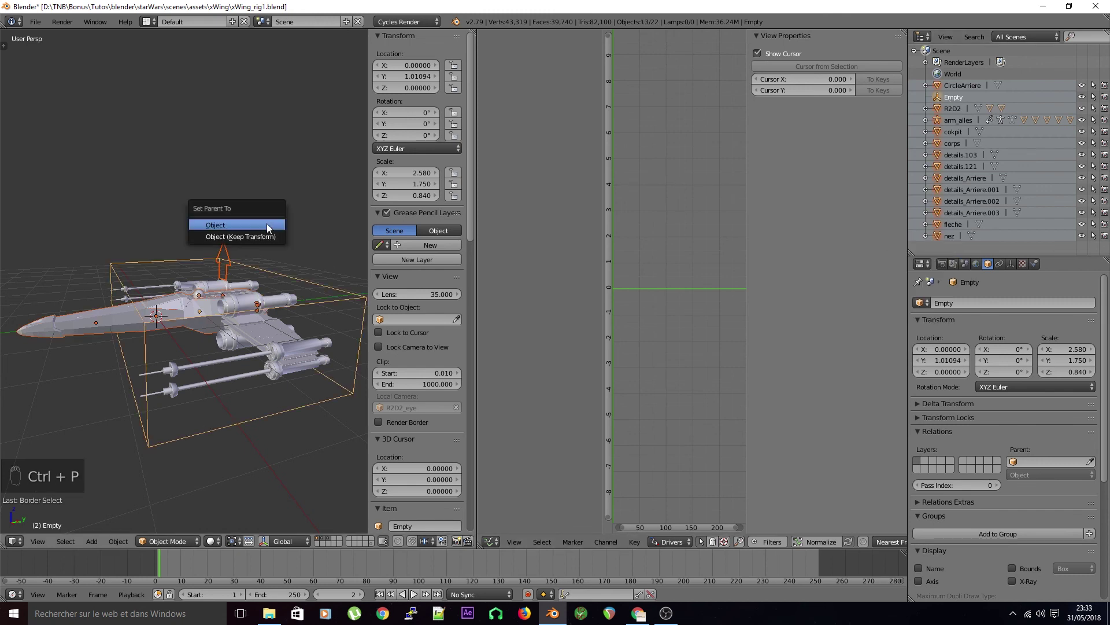
pyautogui.click(267, 224)
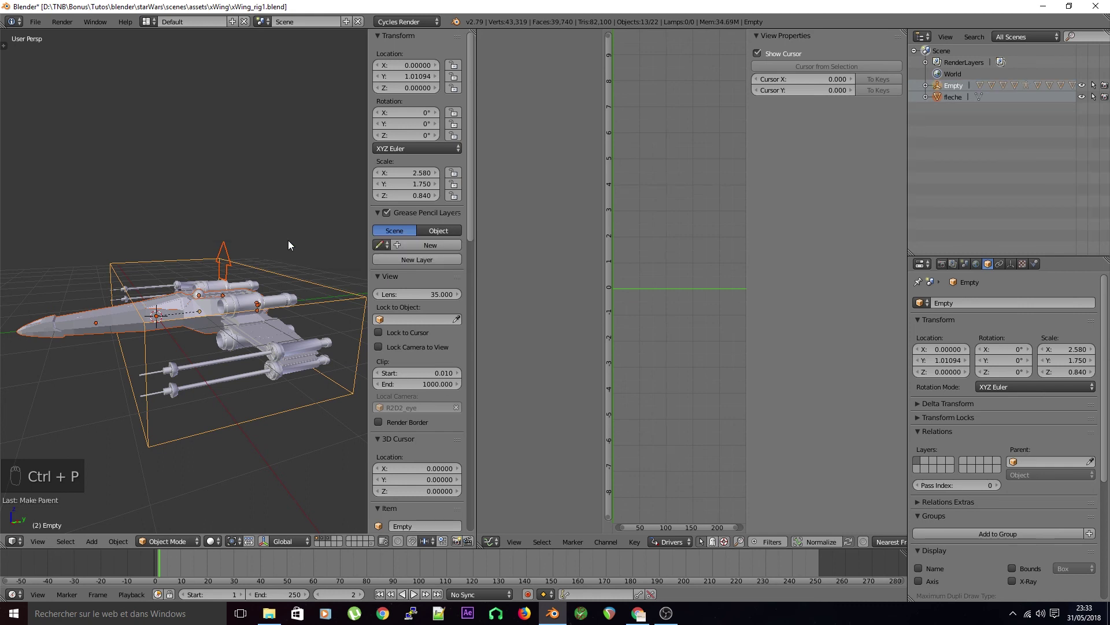
# Test the parenting by freely rotating the Empty with the whole ship, and cancel the rotation
pyautogui.rightClick(303, 279)
pyautogui.press('r')
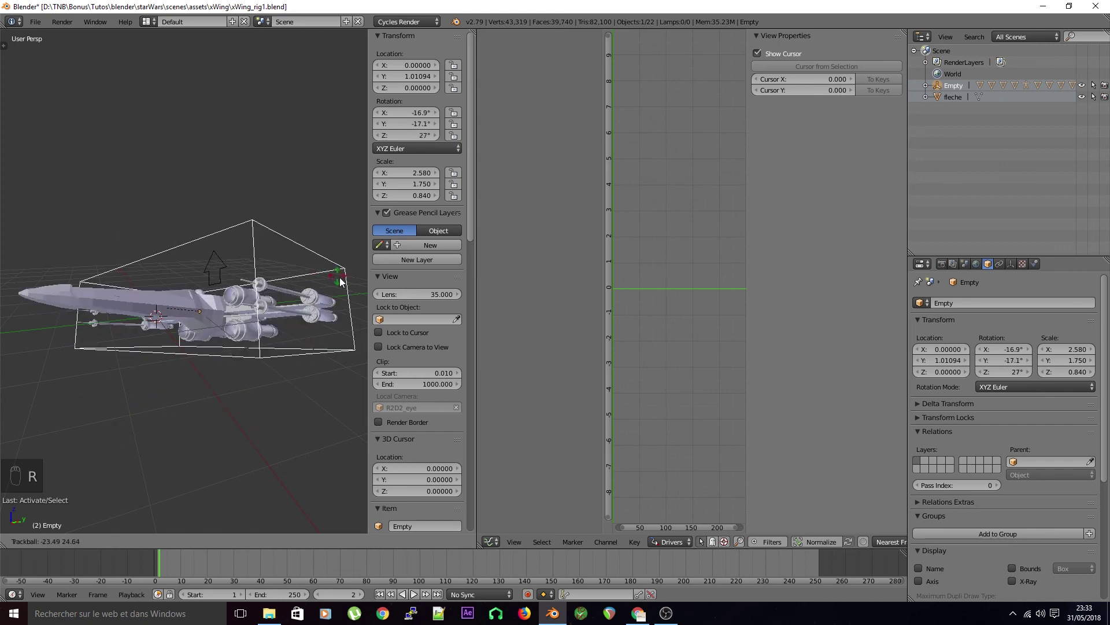
pyautogui.rightClick(237, 505)
pyautogui.moveTo(252, 393); pyautogui.dragTo(271, 411, button='middle')
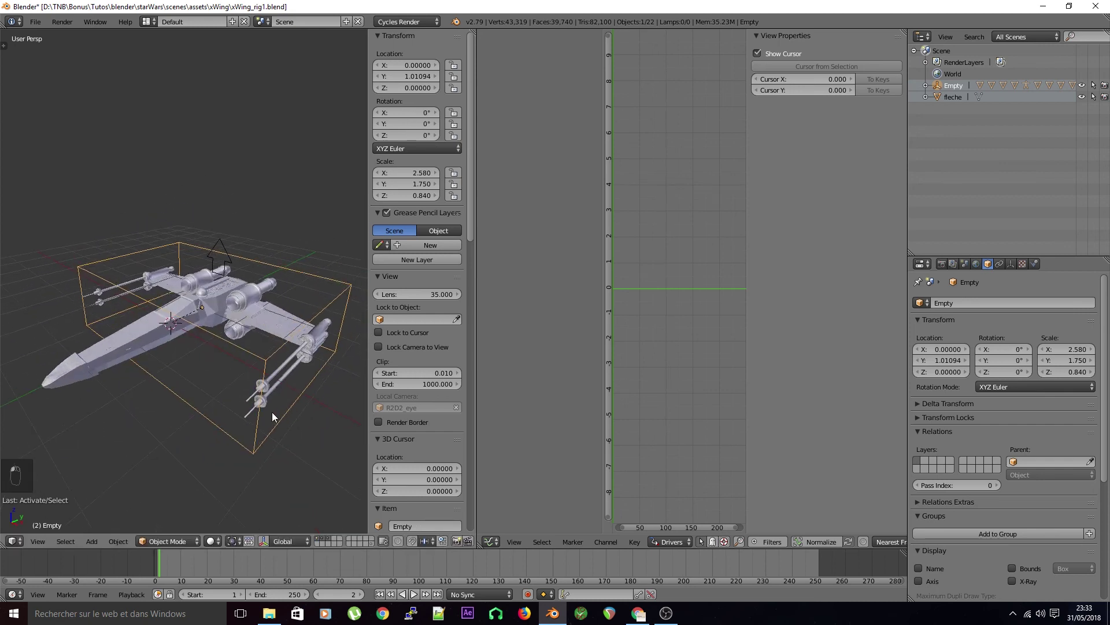
# Test the wing rig by moving the armature's ctl_ailes arrow bone in Pose Mode, and clear its location
pyautogui.rightClick(220, 256)
pyautogui.press('Tab')
pyautogui.press('Tab')
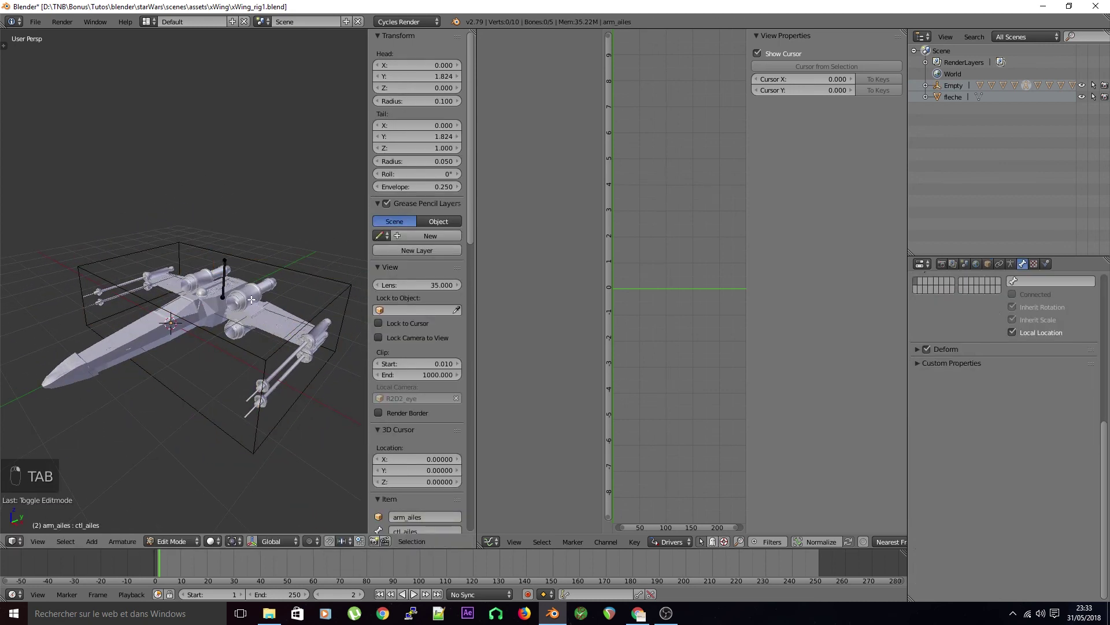
pyautogui.hotkey('ctrl', 'Tab')
pyautogui.press('g')
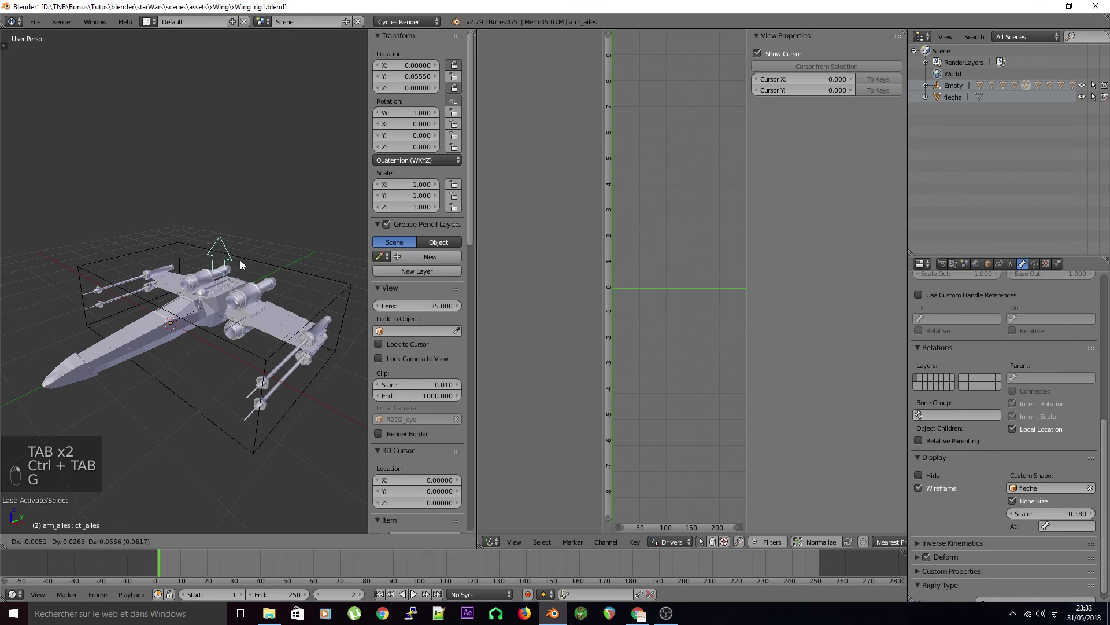
pyautogui.click(283, 325)
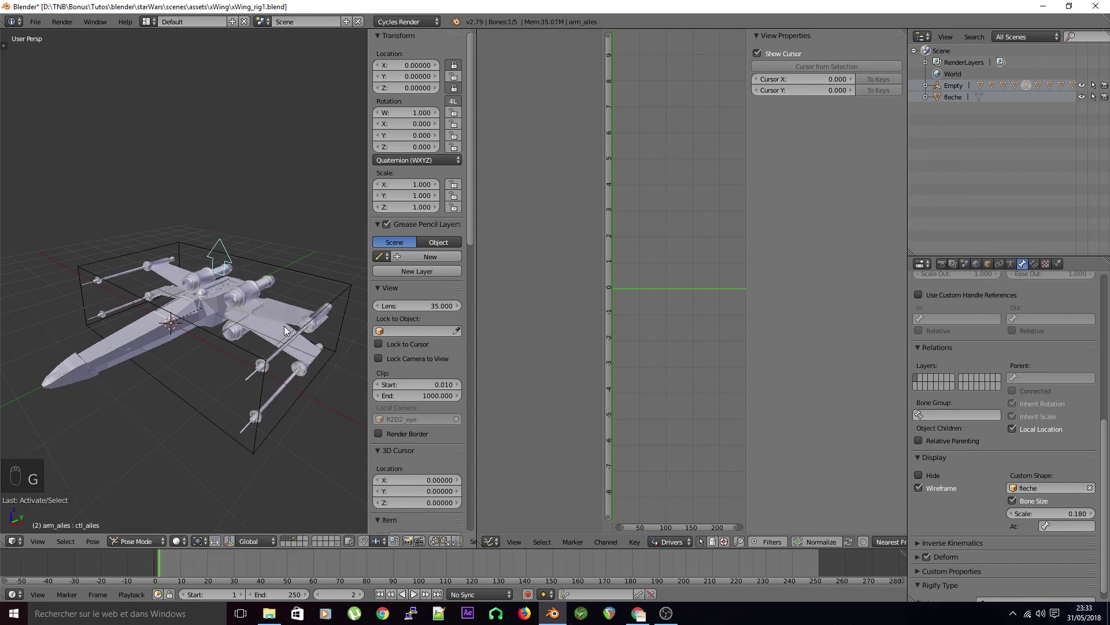
pyautogui.hotkey('alt', 'g')
# Save the file with all bones deselected, and return to Object Mode with the cube-shaped Empty selected
pyautogui.press('a')
pyautogui.hotkey('ctrl', 's')
pyautogui.click(284, 325)
pyautogui.click(138, 541)
pyautogui.click(131, 529)
pyautogui.rightClick(249, 442)
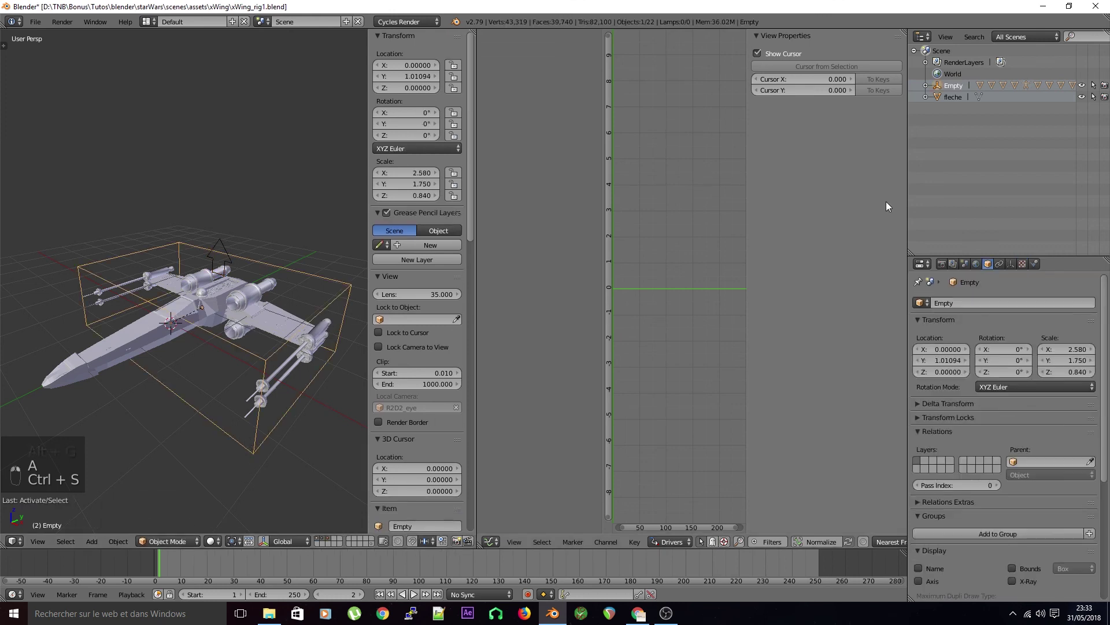
# Make the fleche object active, and save the file with all objects deselected
pyautogui.click(950, 97)
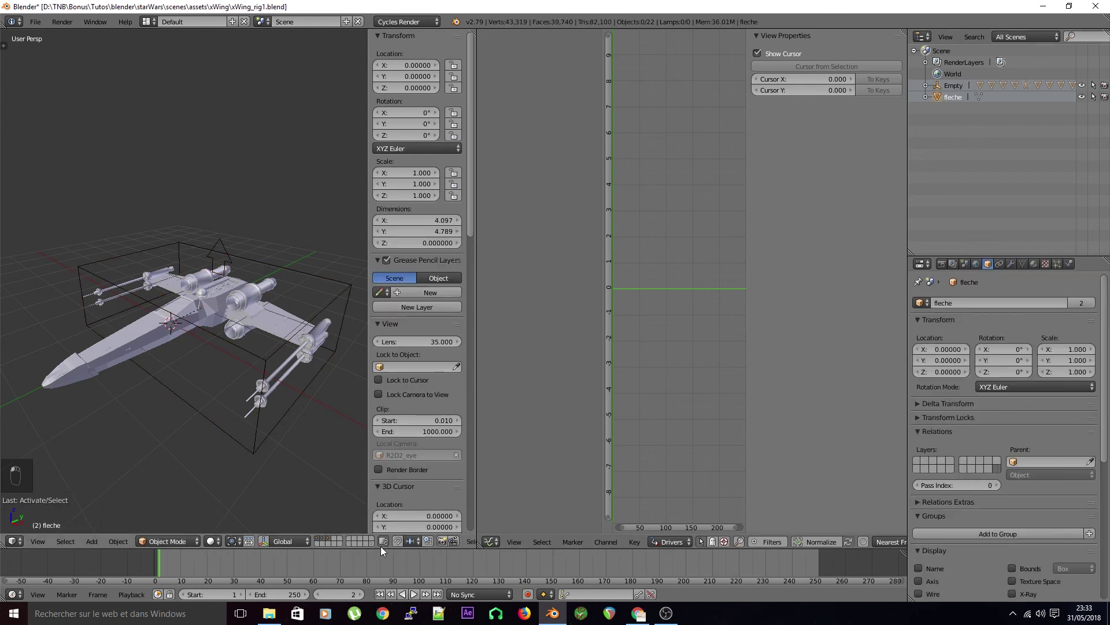
pyautogui.press('a')
pyautogui.hotkey('ctrl', 's')
pyautogui.click(209, 410)
pyautogui.press('a')
pyautogui.moveTo(214, 462); pyautogui.dragTo(222, 415, button='middle')
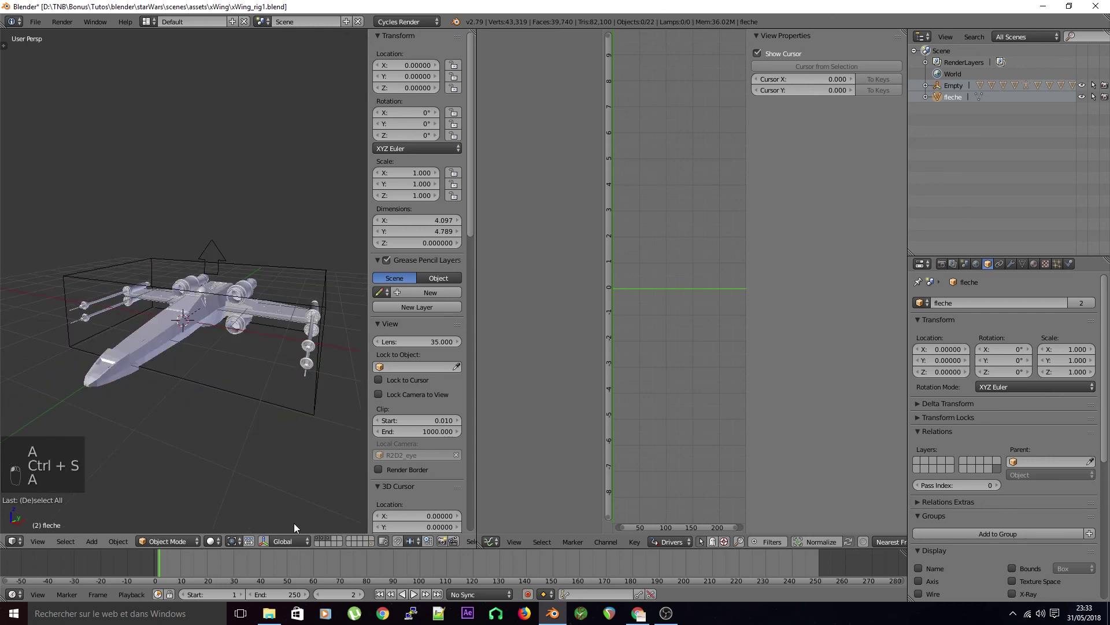
# Move all ship objects, the armature and the Empty to the first layer, deselect them and save the file
pyautogui.rightClick(252, 398)
pyautogui.press('a')
pyautogui.press('a')
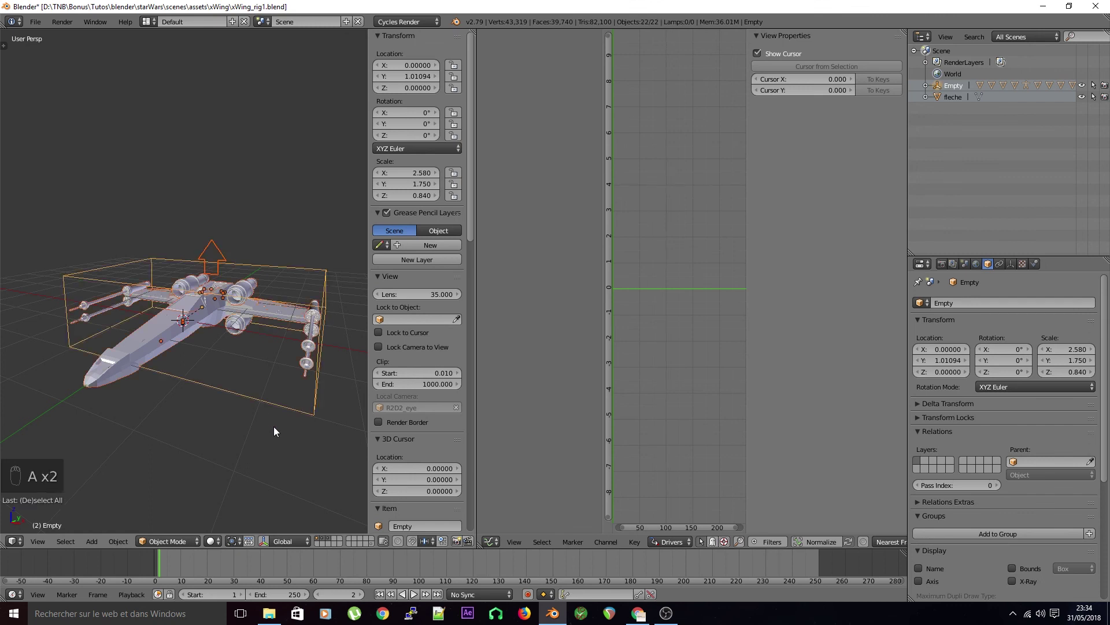
pyautogui.press('m')
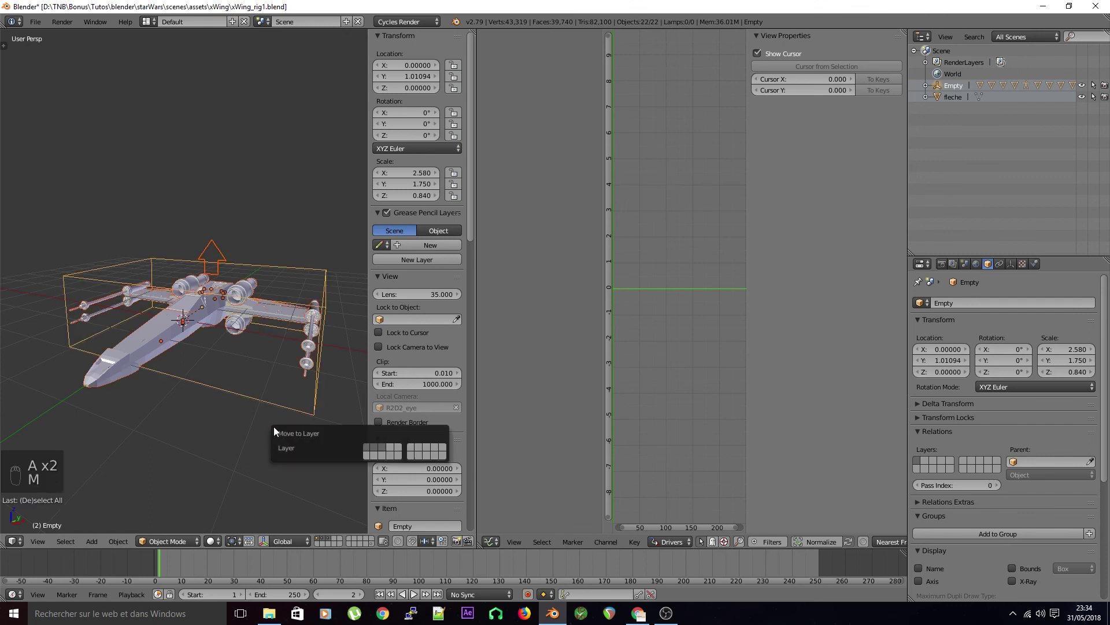
pyautogui.click(366, 445)
pyautogui.press('a')
pyautogui.hotkey('ctrl', 's')
pyautogui.click(217, 408)
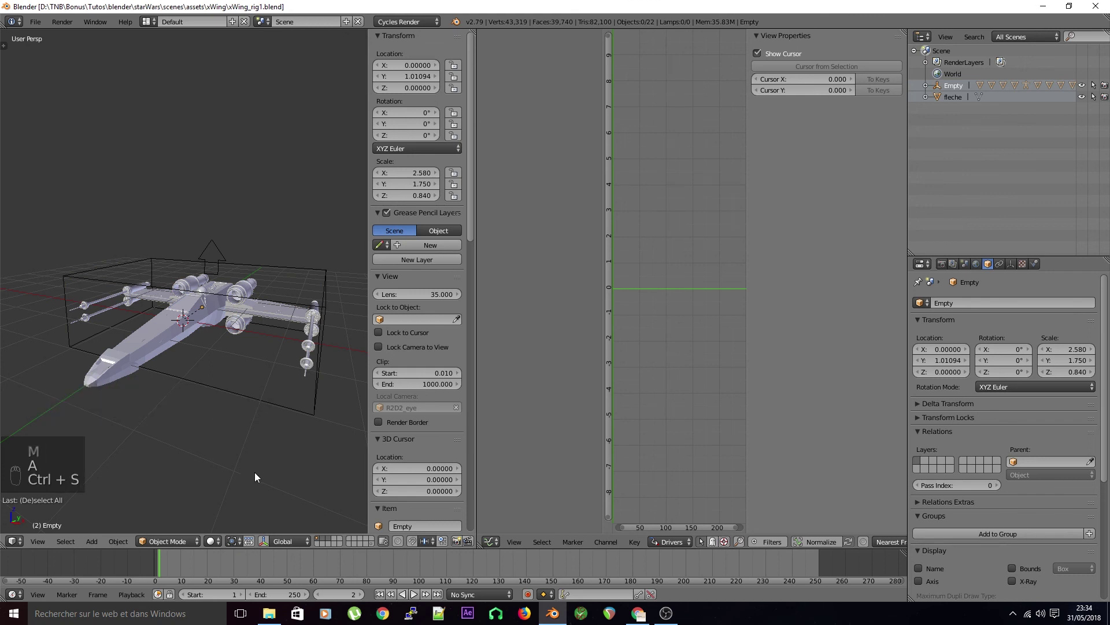
# Inspect the rigged ship from its other side, keep all objects deselected and save the file again
pyautogui.hotkey('ctrl', 's')
pyautogui.click(229, 429)
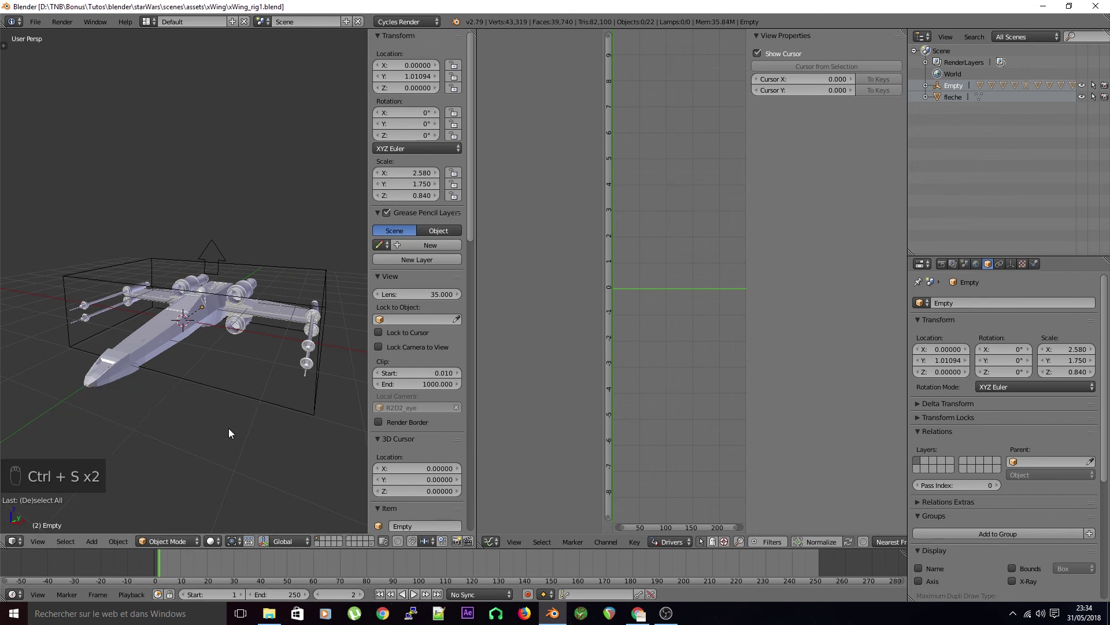
pyautogui.moveTo(173, 386); pyautogui.dragTo(248, 421, button='middle')
pyautogui.rightClick(177, 412)
pyautogui.press('a')
pyautogui.hotkey('ctrl', 's')
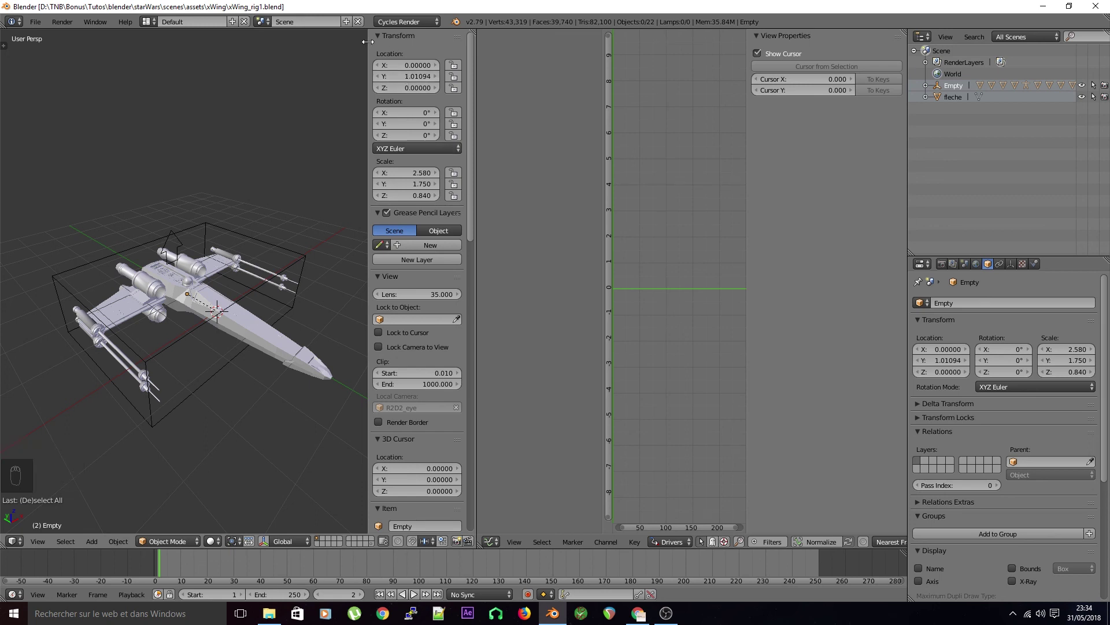
# Hide the 3D view's properties sidebar and save the file
pyautogui.moveTo(368, 42); pyautogui.dragTo(501, 61)
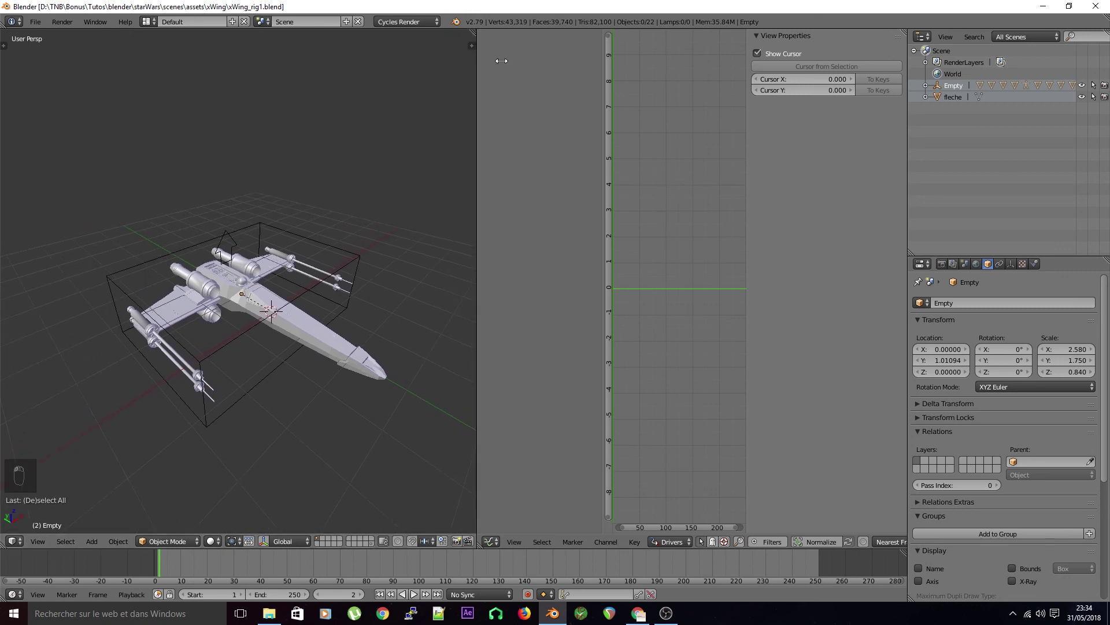
pyautogui.hotkey('ctrl', 's')
pyautogui.click(384, 217)
pyautogui.moveTo(393, 272); pyautogui.dragTo(277, 241, button='middle')
pyautogui.hotkey('ctrl', 's')
pyautogui.click(284, 283)
# Join the drivers editor area into the 3D view so that the ship's viewport fills both areas
pyautogui.moveTo(283, 283); pyautogui.dragTo(291, 261, button='middle')
pyautogui.scroll(2, 327, 272)
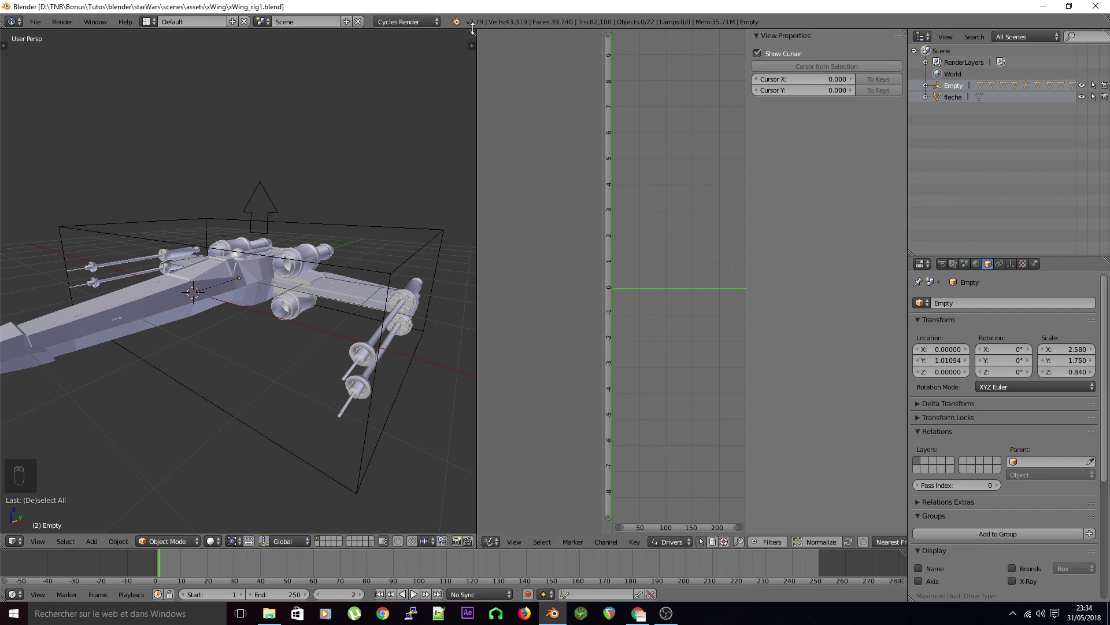
pyautogui.moveTo(475, 32); pyautogui.dragTo(495, 171)
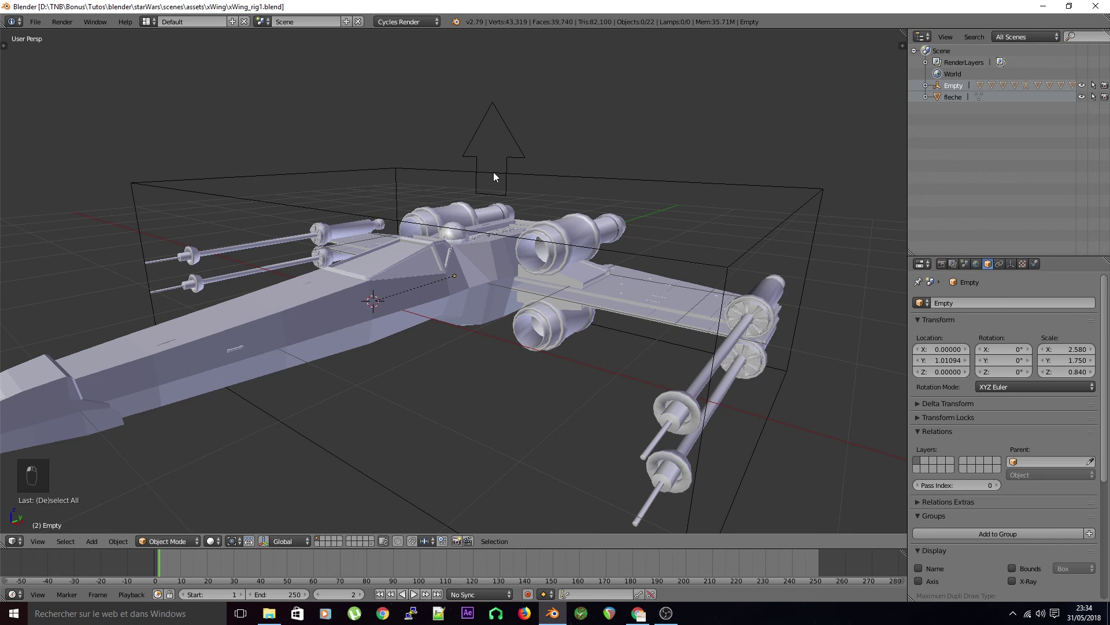
pyautogui.scroll(-2, 526, 344)
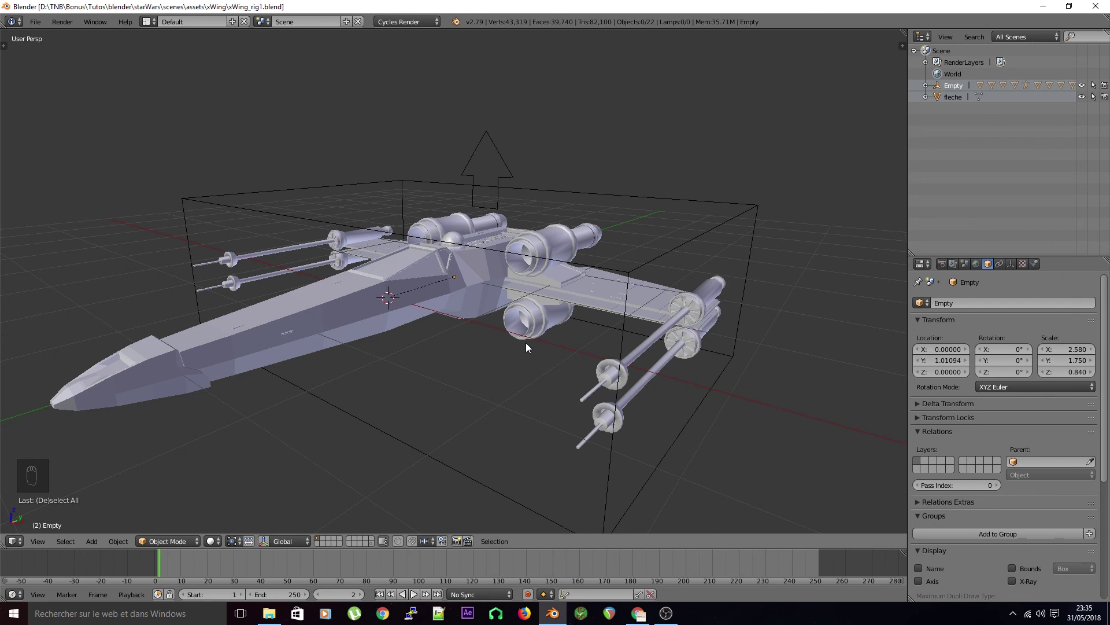
pyautogui.moveTo(488, 355); pyautogui.dragTo(627, 355, button='middle')
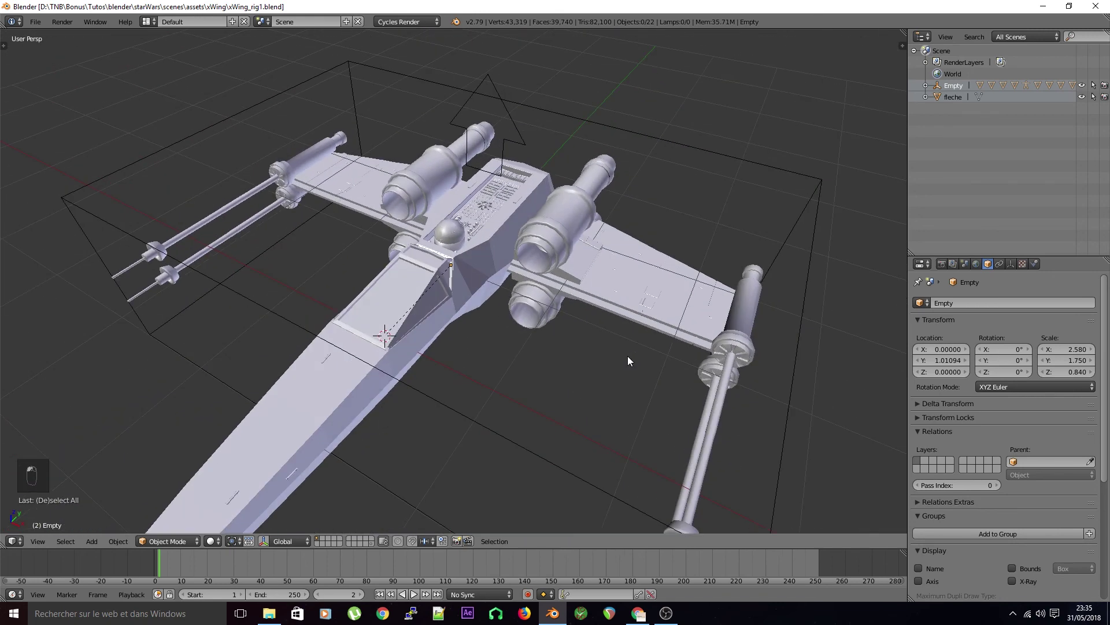